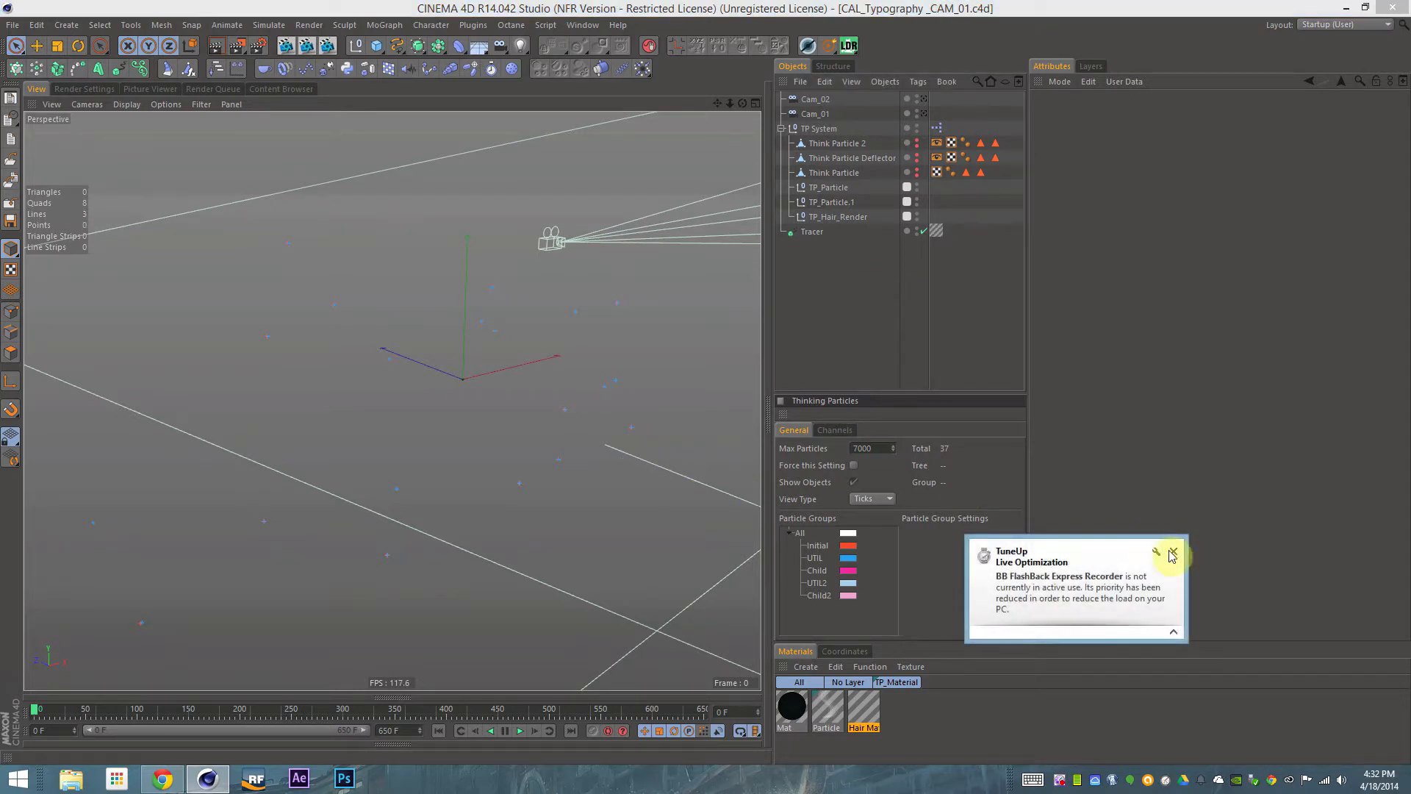
Switch to File Explorer and open the CAL_Render 2 video from the recently used Python Angle Limitation folder
left_click(1171, 553)
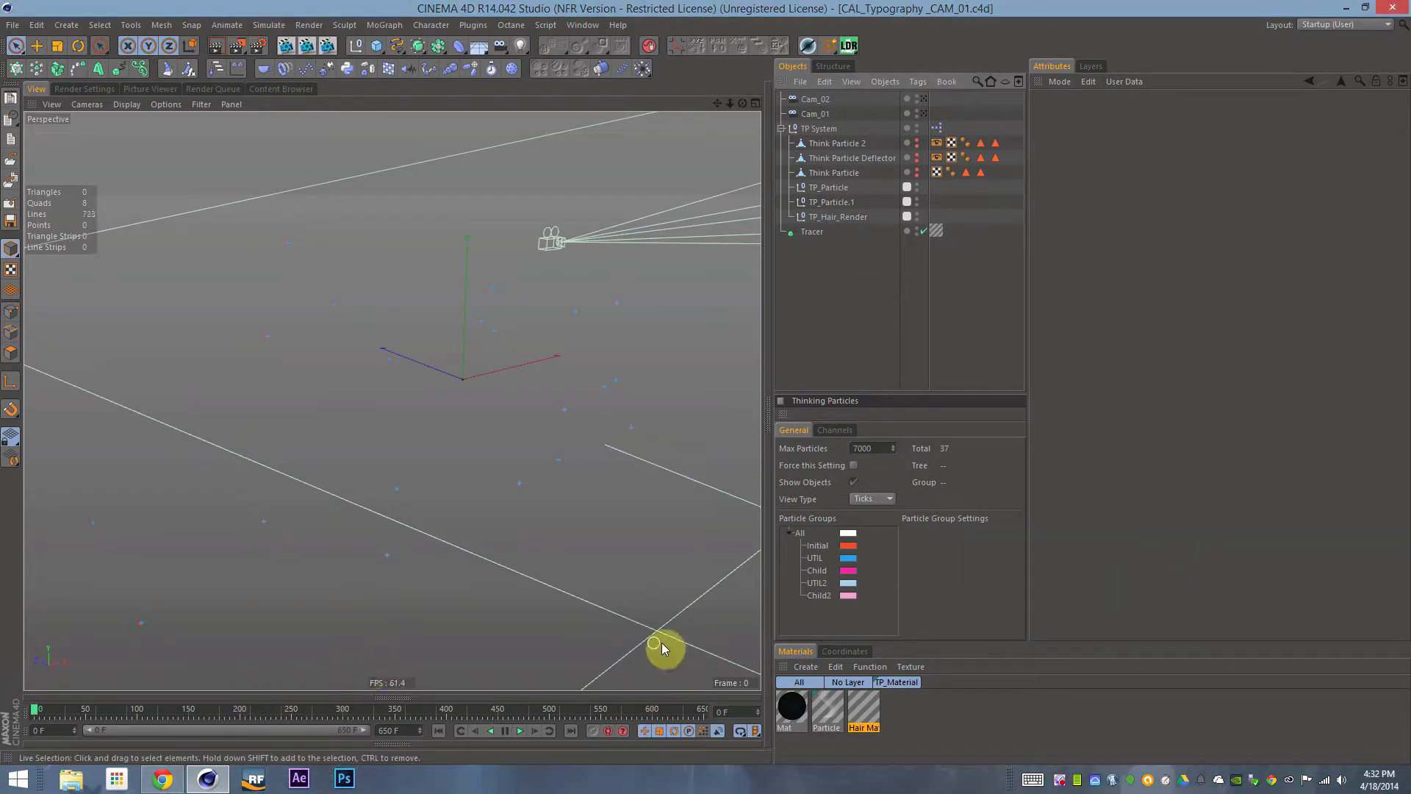
left_click(72, 779)
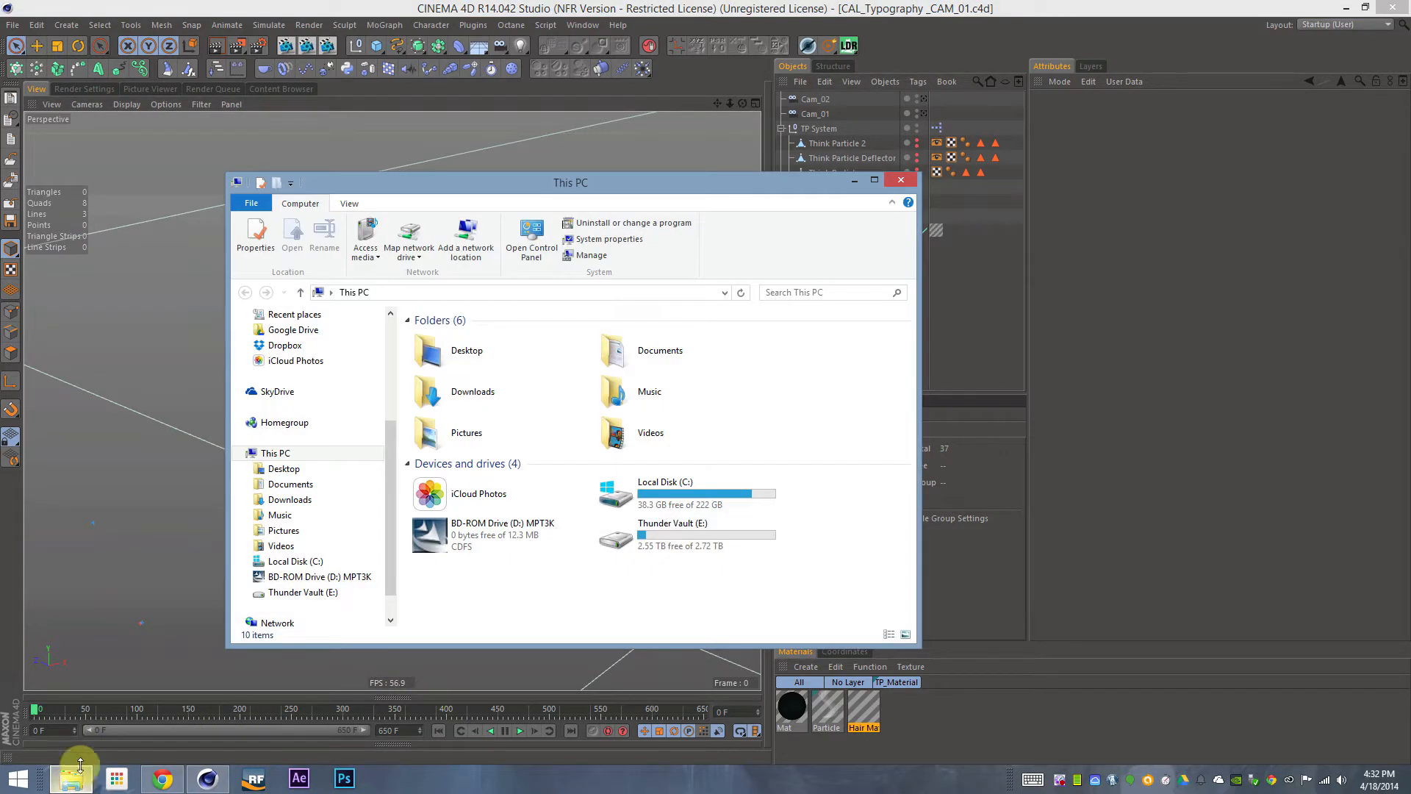
left_click(254, 203)
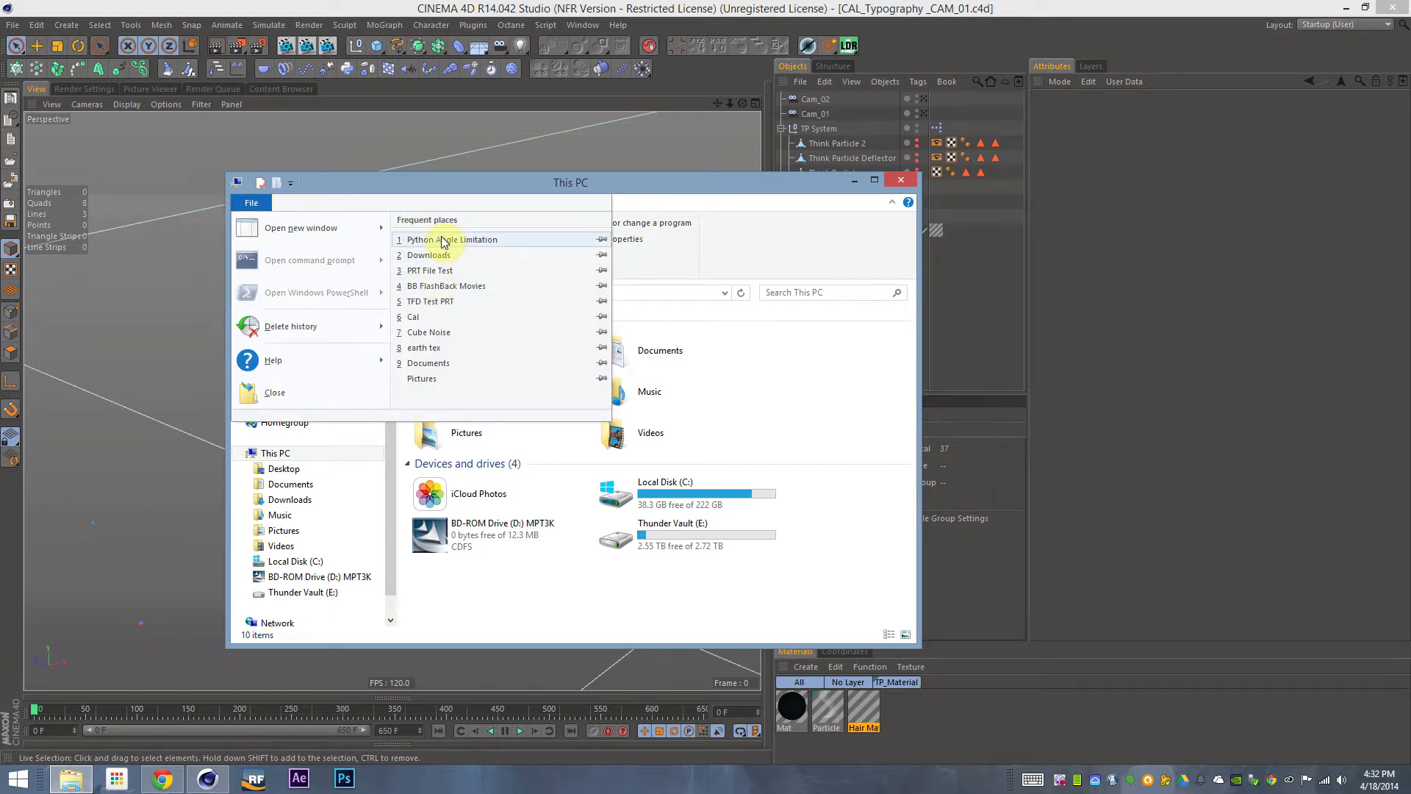
left_click(441, 240)
left_click(469, 355)
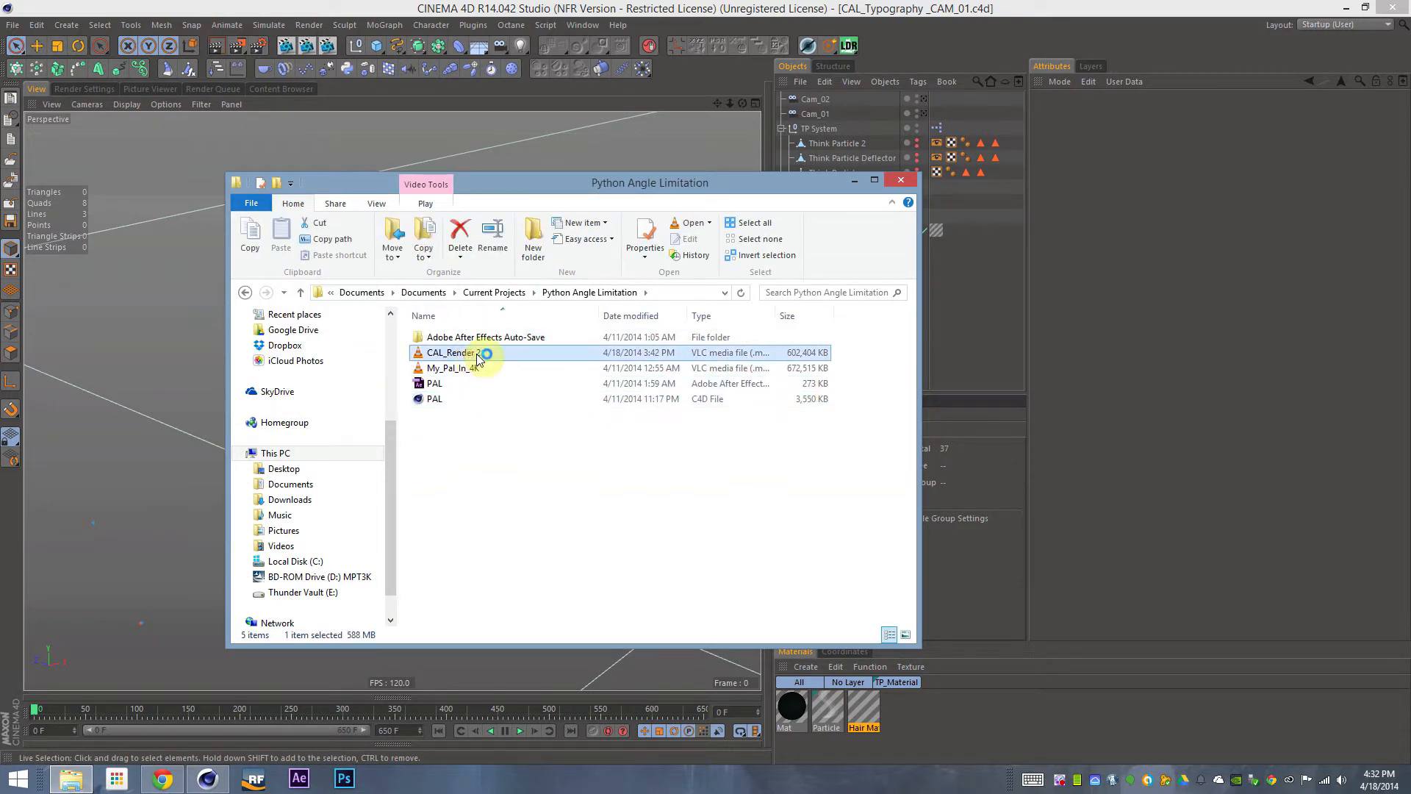
double_click(488, 355)
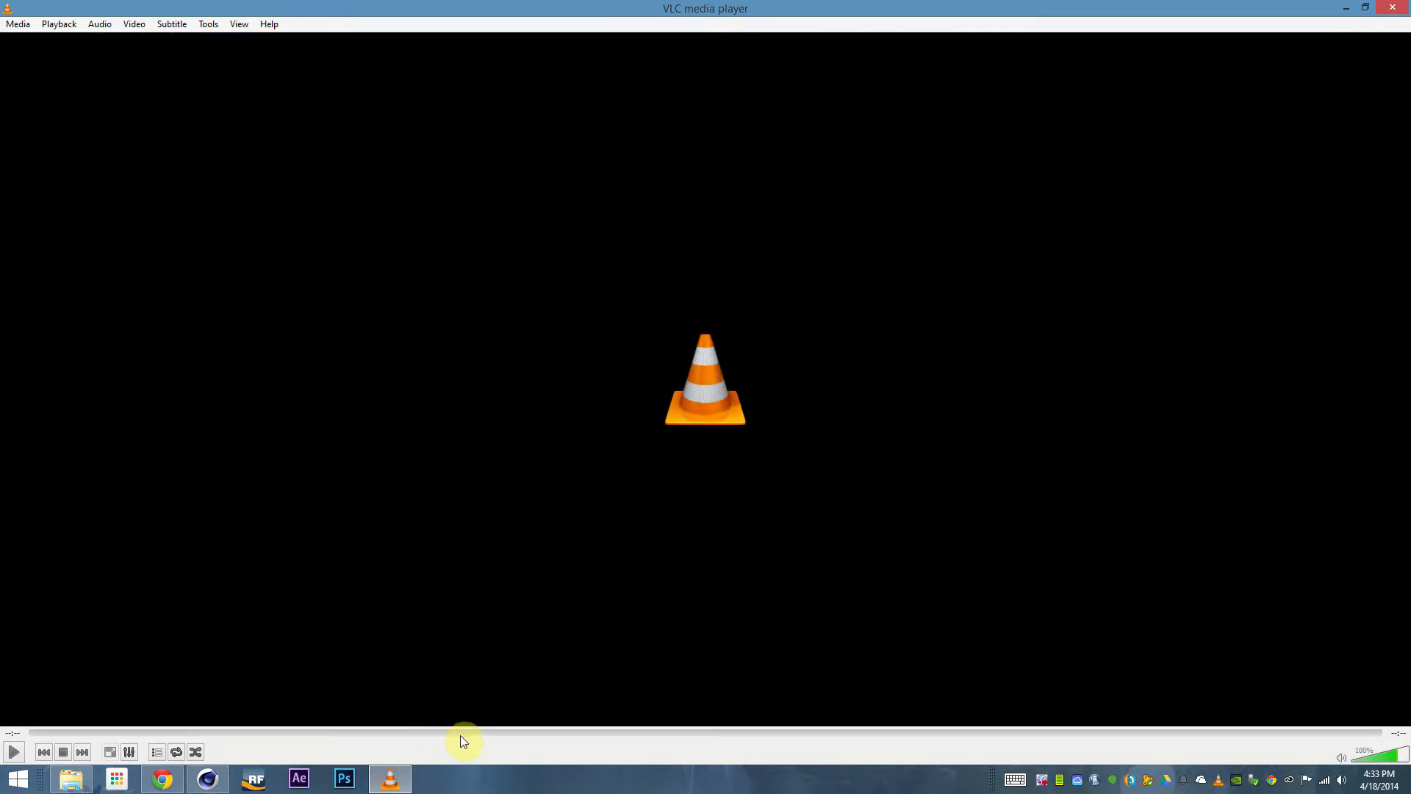
Play the CAL_Render 2 video in VLC, and close the player and the folder window to return to Cinema 4D
left_click(14, 751)
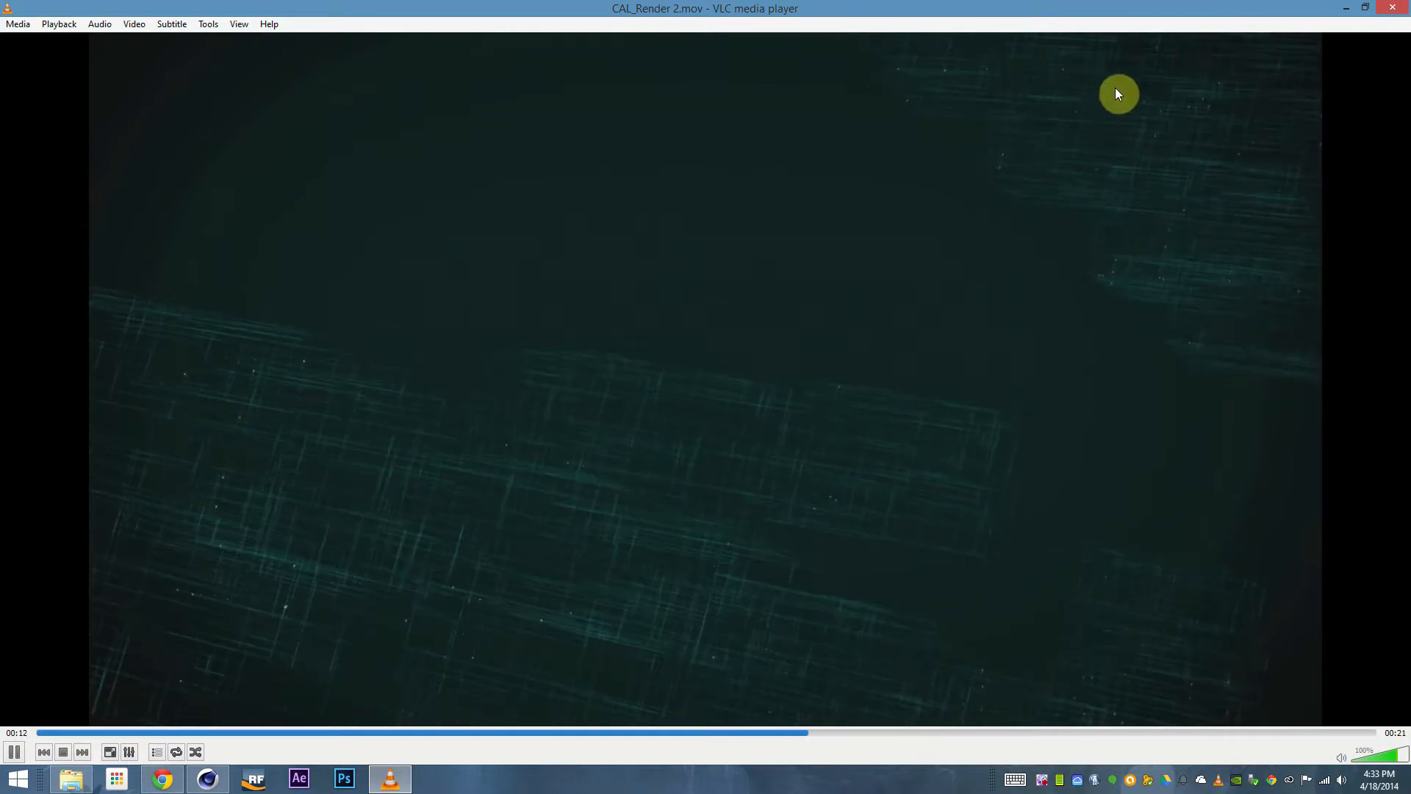
left_click(1393, 9)
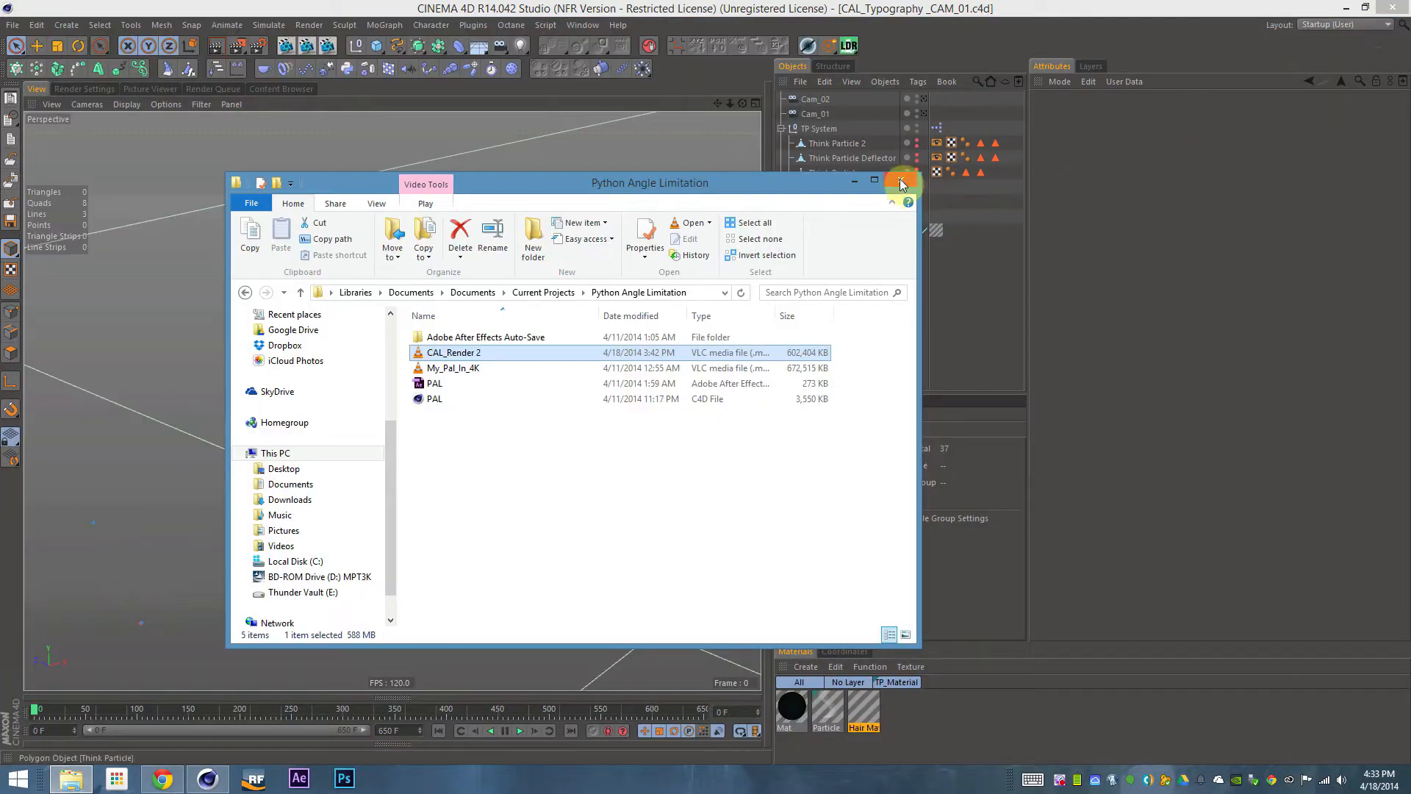
left_click(902, 183)
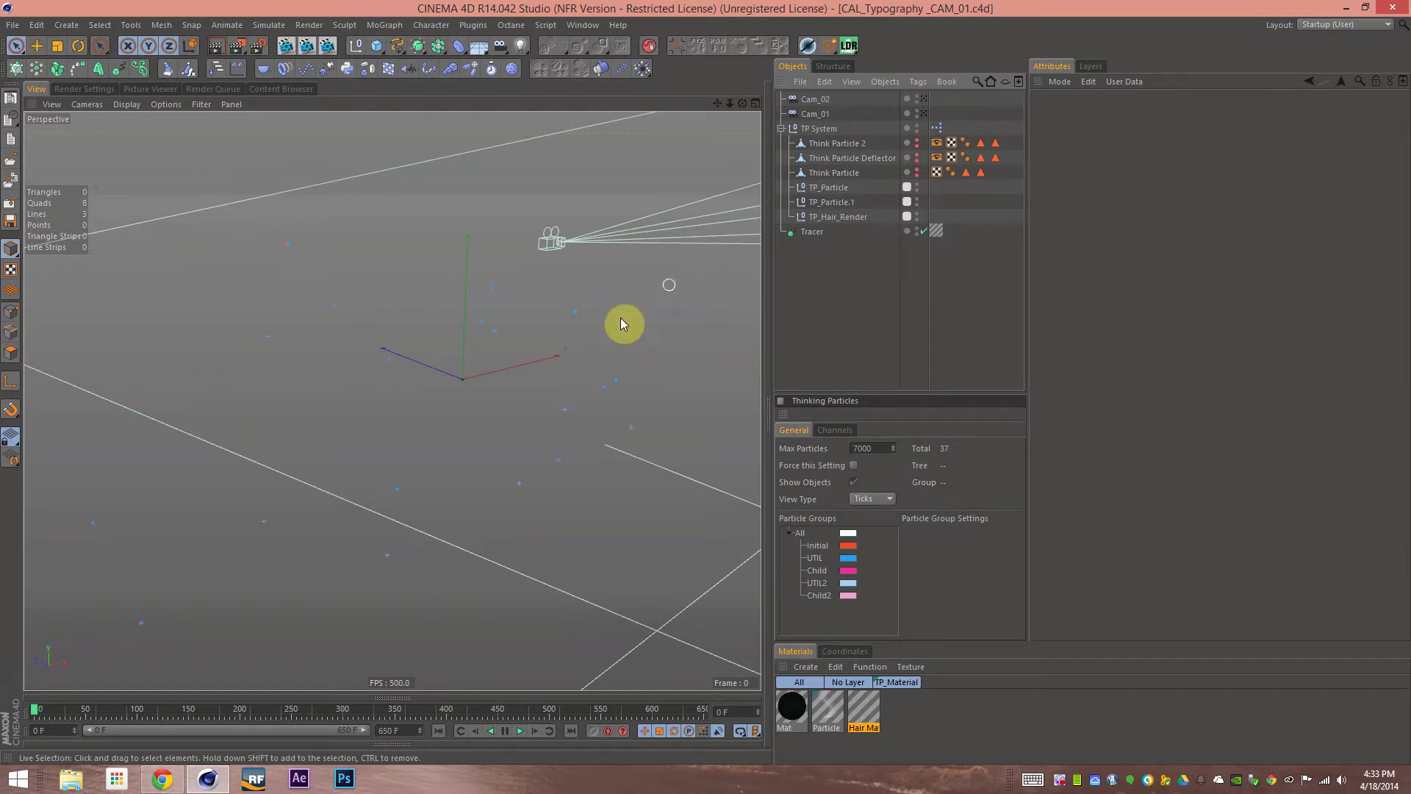
Disable the emitters of both TP_Particle and TP_Particle.1, deselect them and save the scene
left_click(828, 187)
left_click(831, 203, "shift")
left_click(1138, 147)
left_click(923, 283)
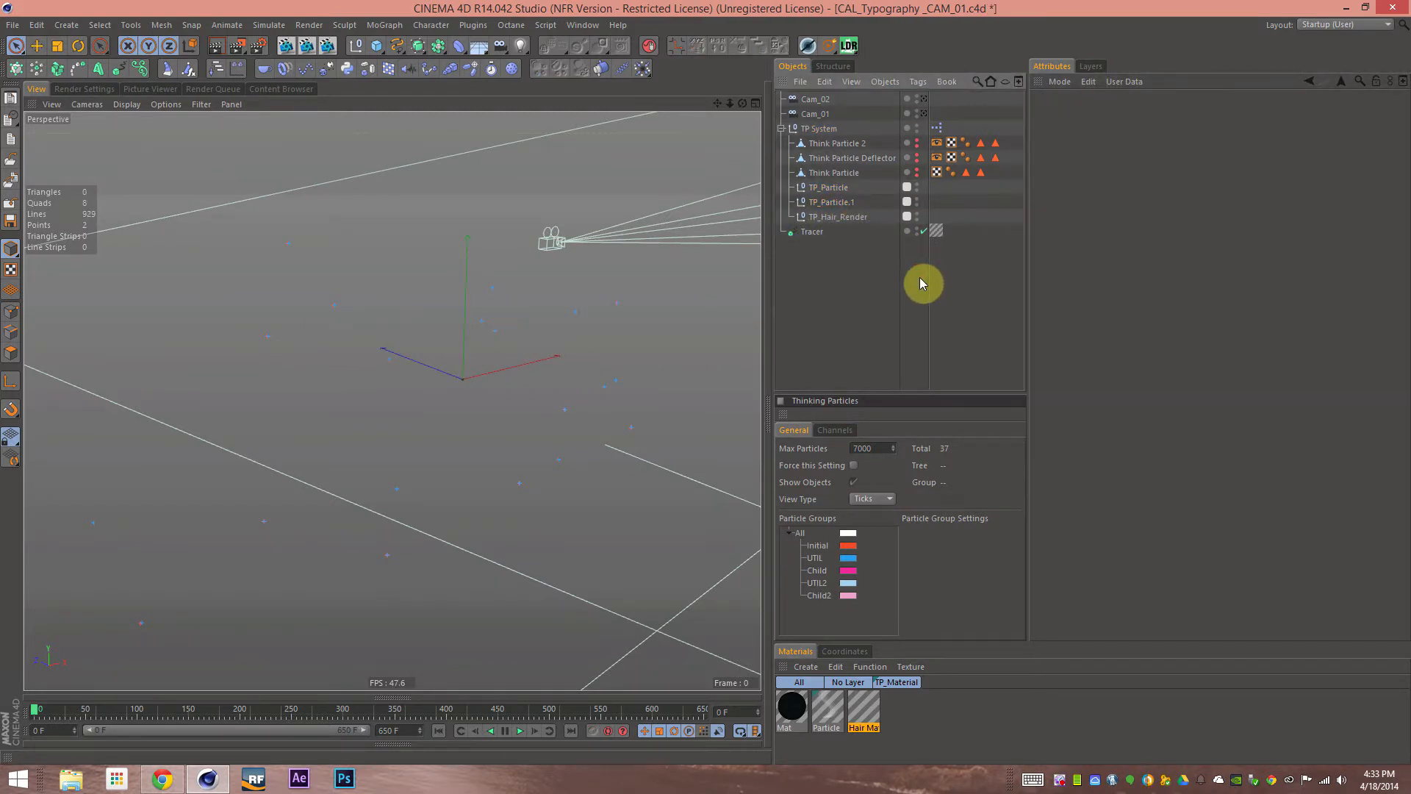
key("ctrl+s")
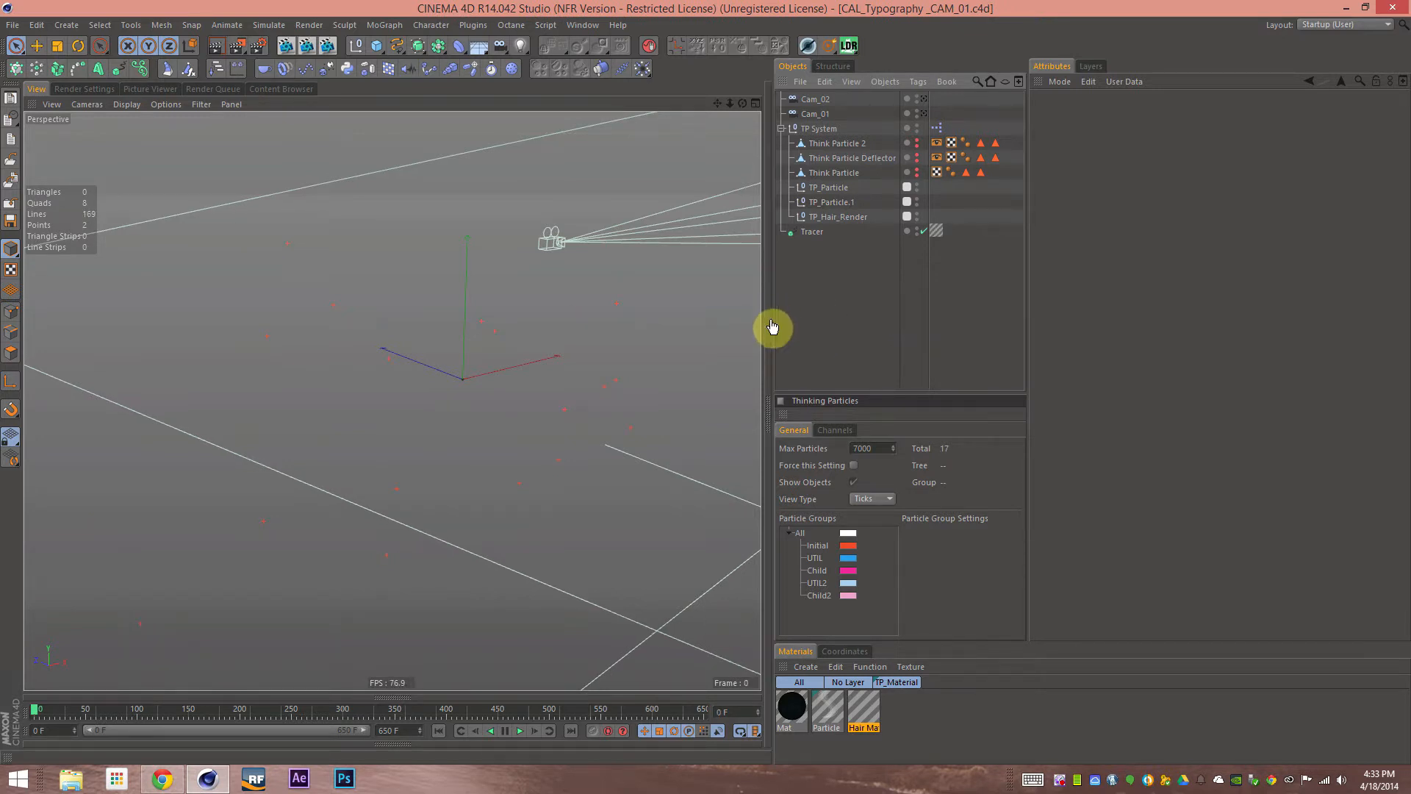
Play the animation from frame 0 and examine the traced particle lines from several angles
key("shift+f")
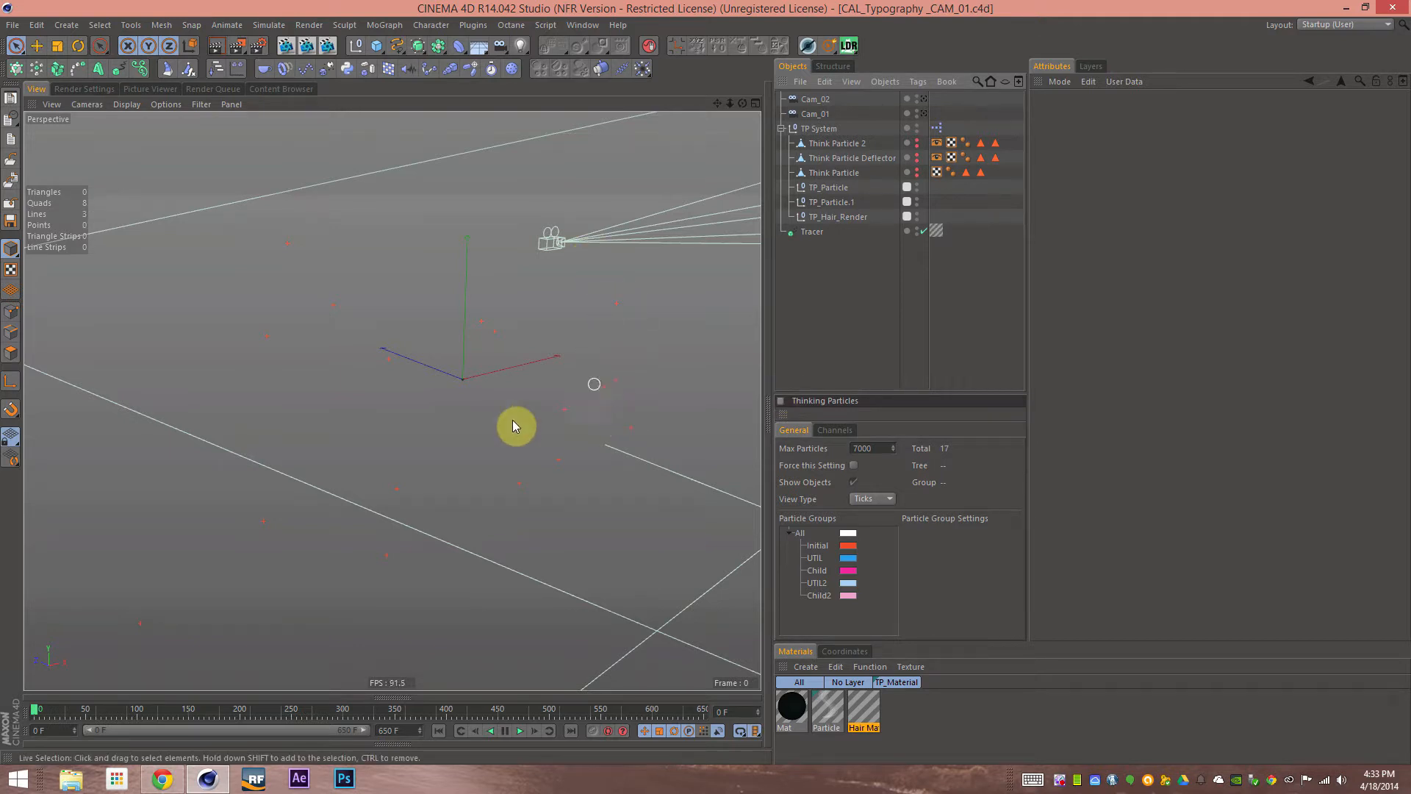
key("F8")
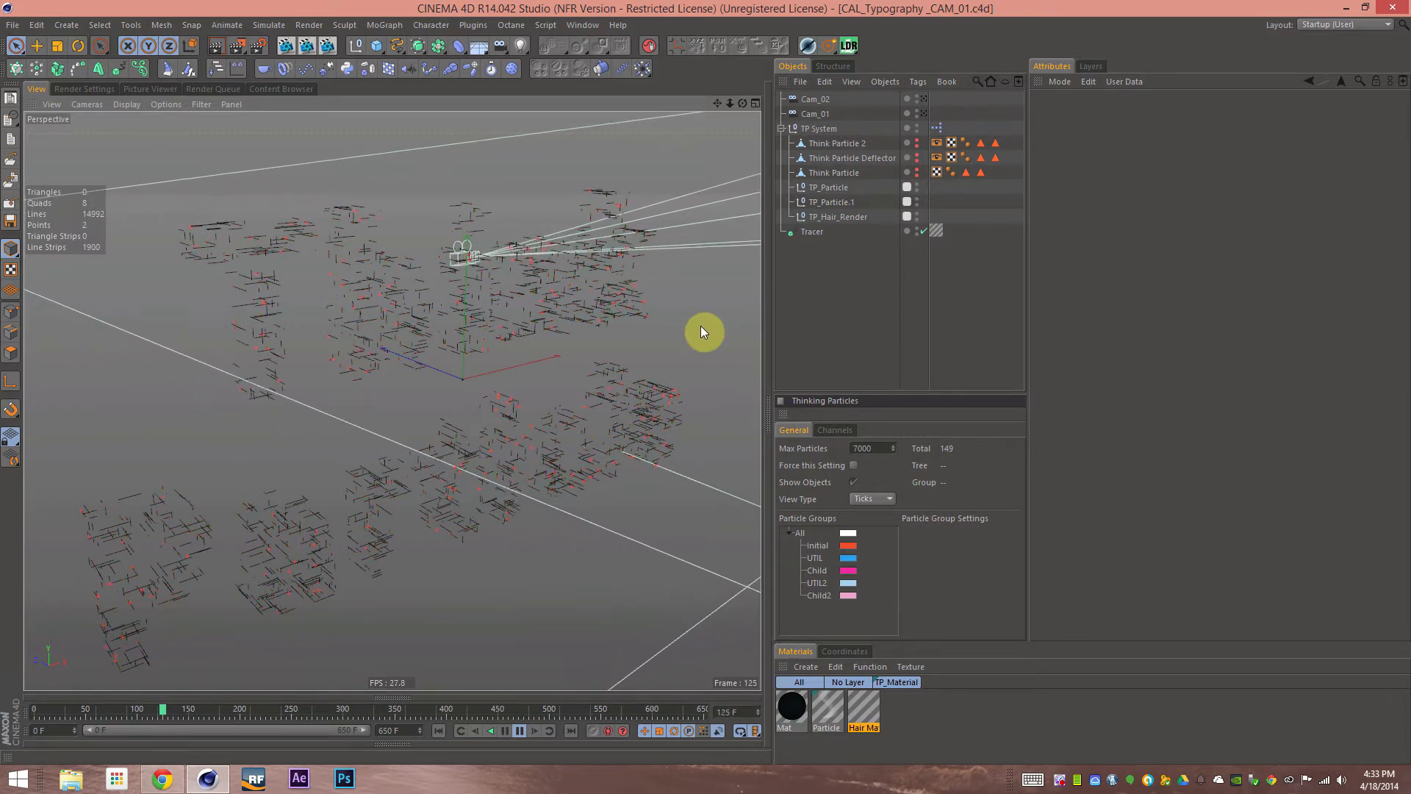
key("F8")
left_click_drag(356, 387, 461, 377, "alt")
left_click_drag(305, 369, 296, 339, "alt")
left_click(834, 188)
left_click(844, 273)
key("ctrl+s")
left_click_drag(383, 334, 525, 418, "alt")
left_click_drag(719, 468, 429, 361, "alt")
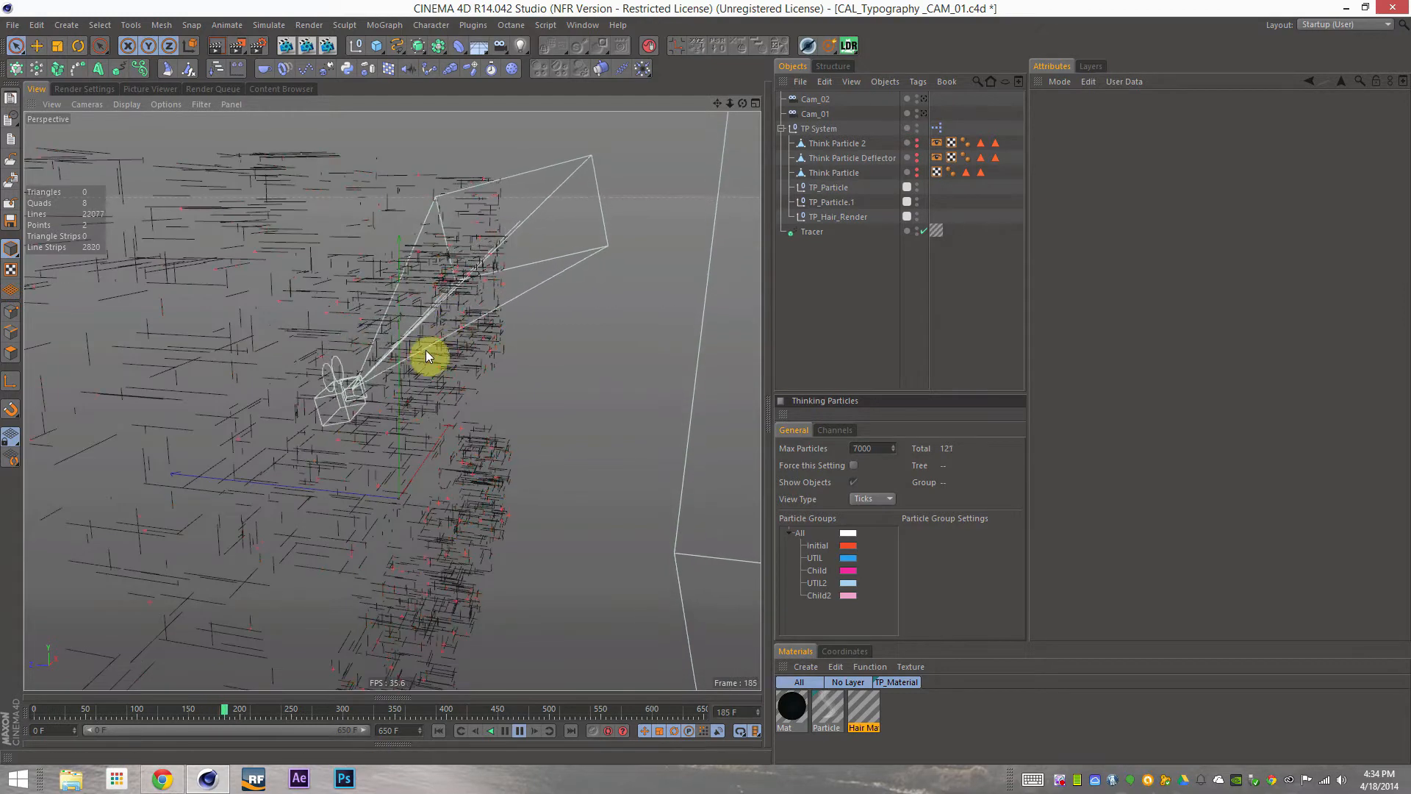
Hide Cam_01 and Cam_02 in the viewport, and stop playback to inspect the traced particle lines
double_click(917, 111)
double_click(916, 96)
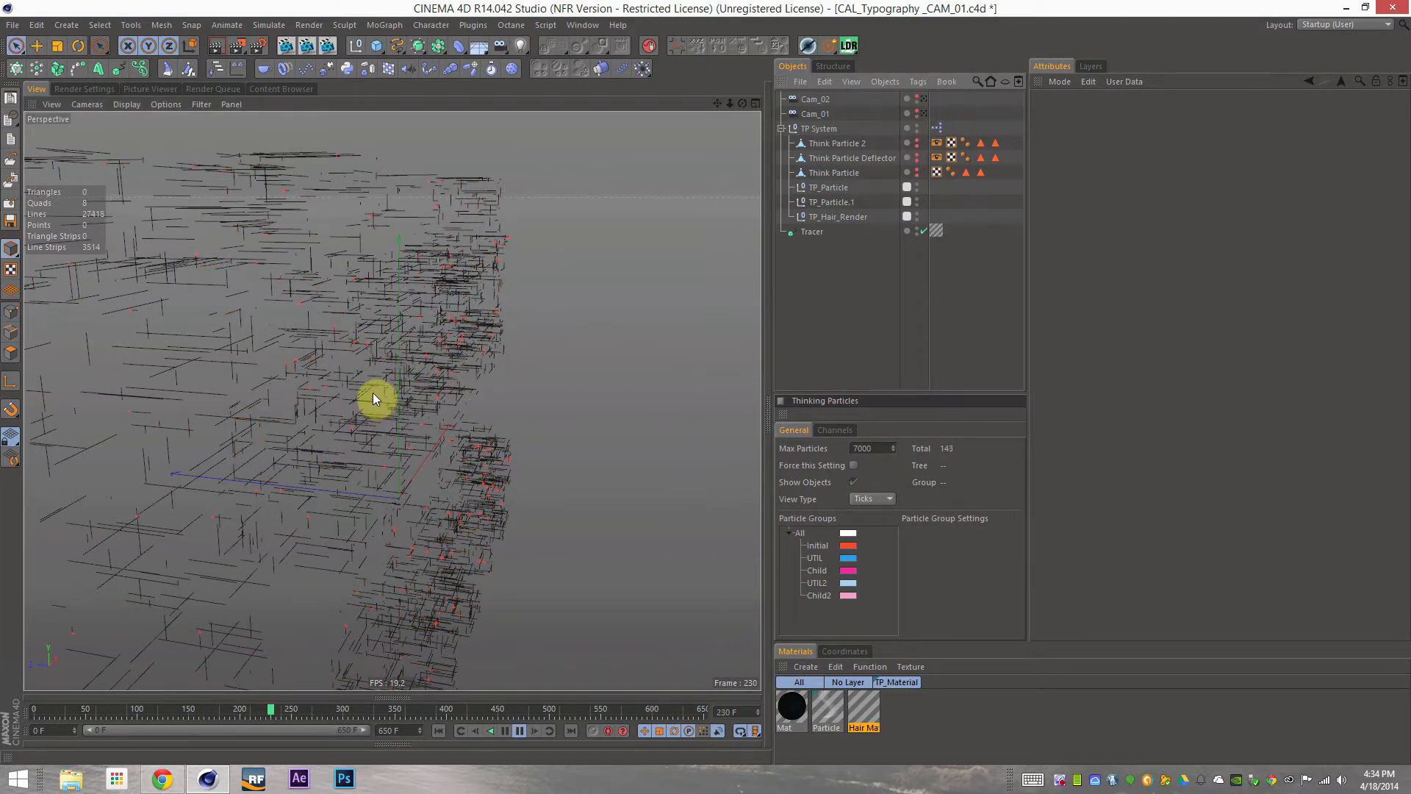
key("F8")
mouse_move(411, 390)
left_mouse_down("alt")
mouse_move(298, 400)
mouse_move(302, 471)
left_mouse_up("alt")
mouse_move(306, 497)
right_mouse_down("alt")
mouse_move(285, 503)
mouse_move(389, 432)
right_mouse_up("alt")
mouse_move(402, 432)
left_mouse_down("alt")
mouse_move(254, 404)
mouse_move(188, 331)
mouse_move(309, 292)
mouse_move(404, 324)
mouse_move(435, 355)
left_mouse_up("alt")
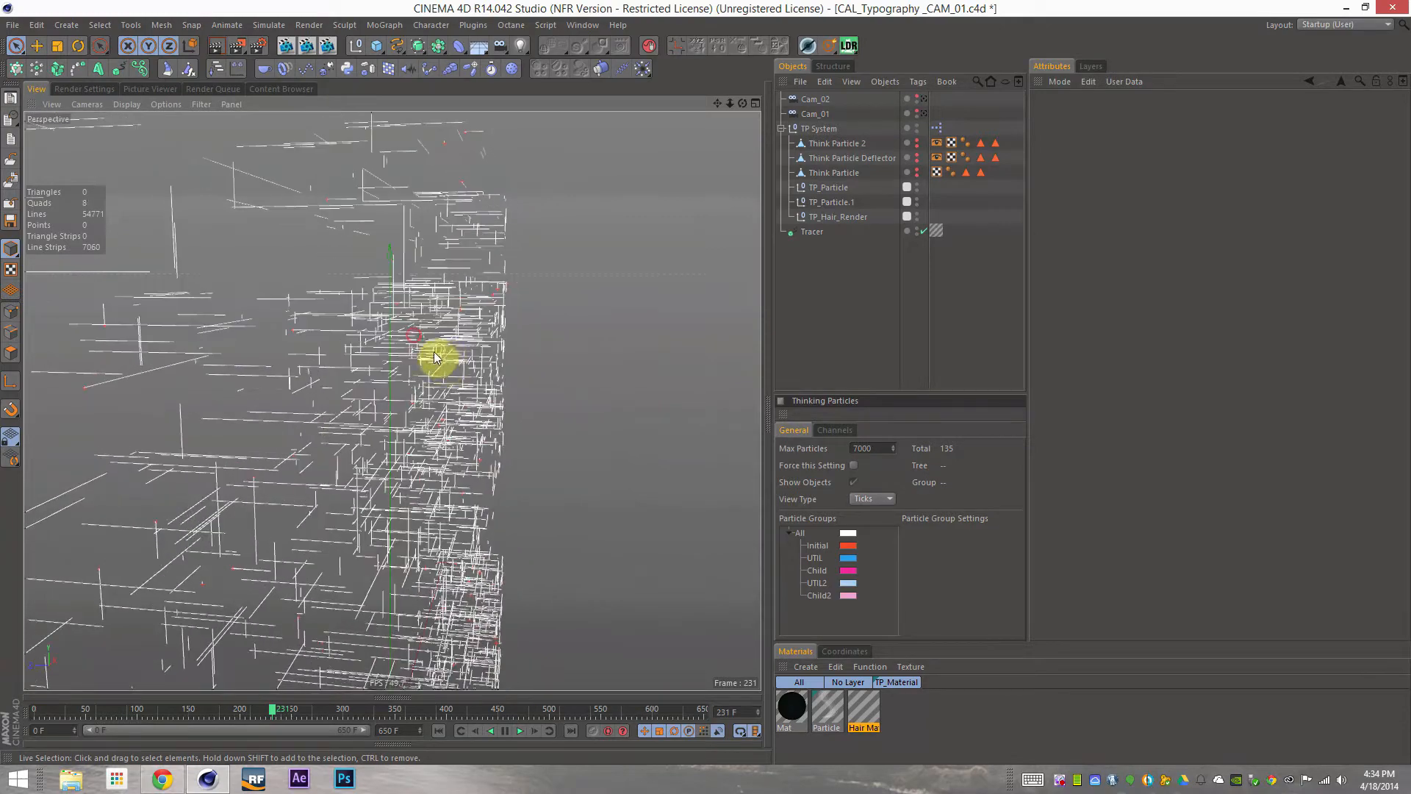
left_click_drag(268, 334, 441, 382, "alt")
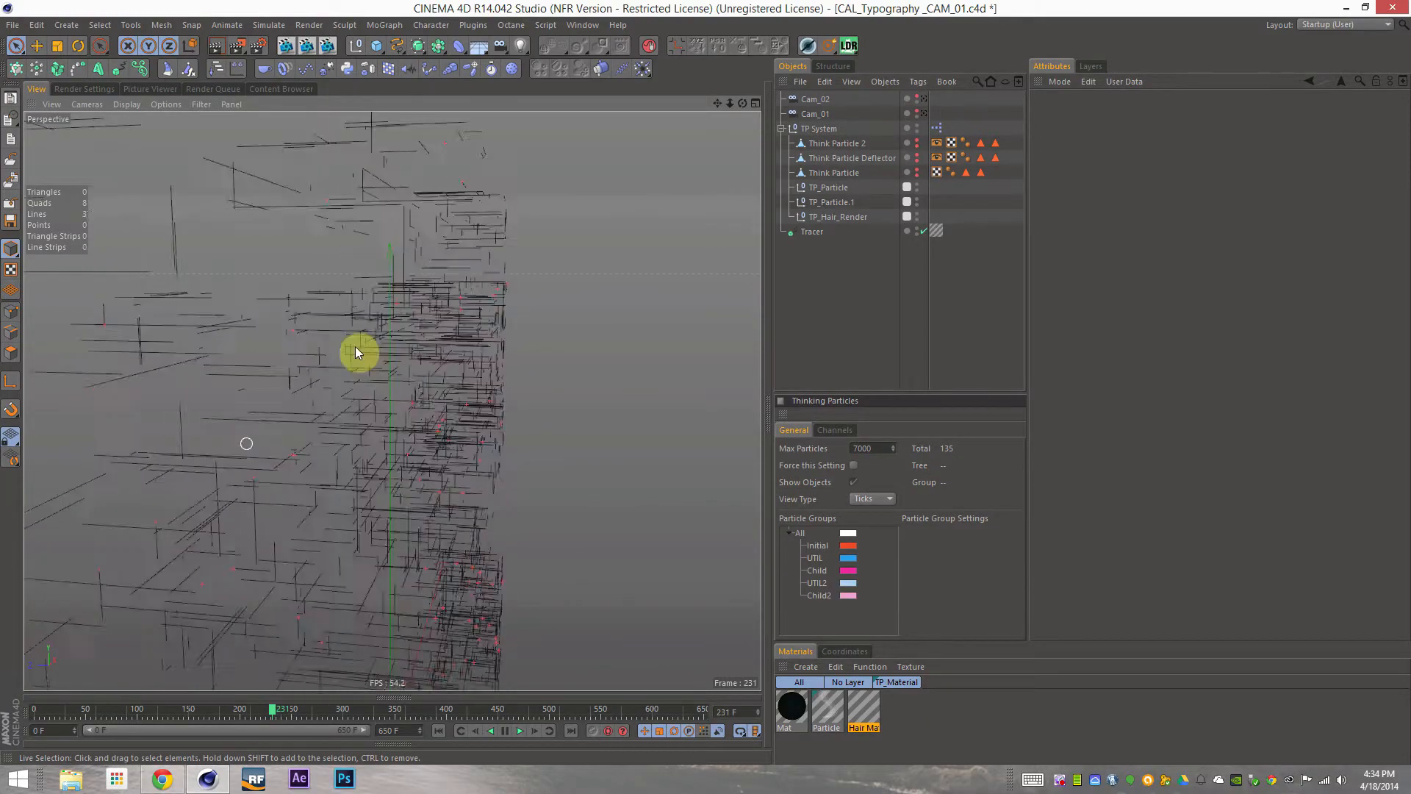
left_click_drag(346, 445, 590, 415, "alt")
Enable the emitter of TP_Particle and play the animation from the first frame
left_click(829, 187)
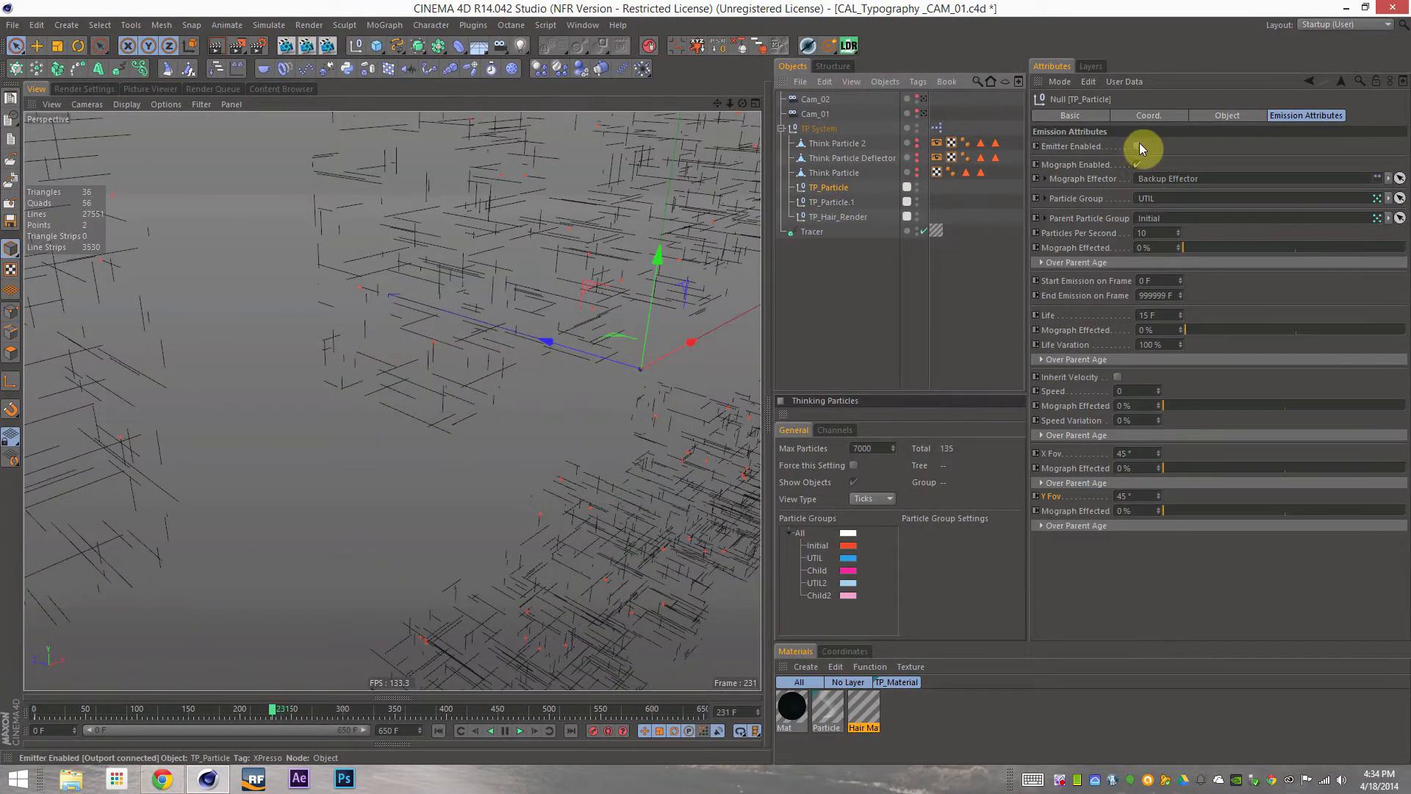
left_click(1140, 145)
key("shift+f")
key("F8")
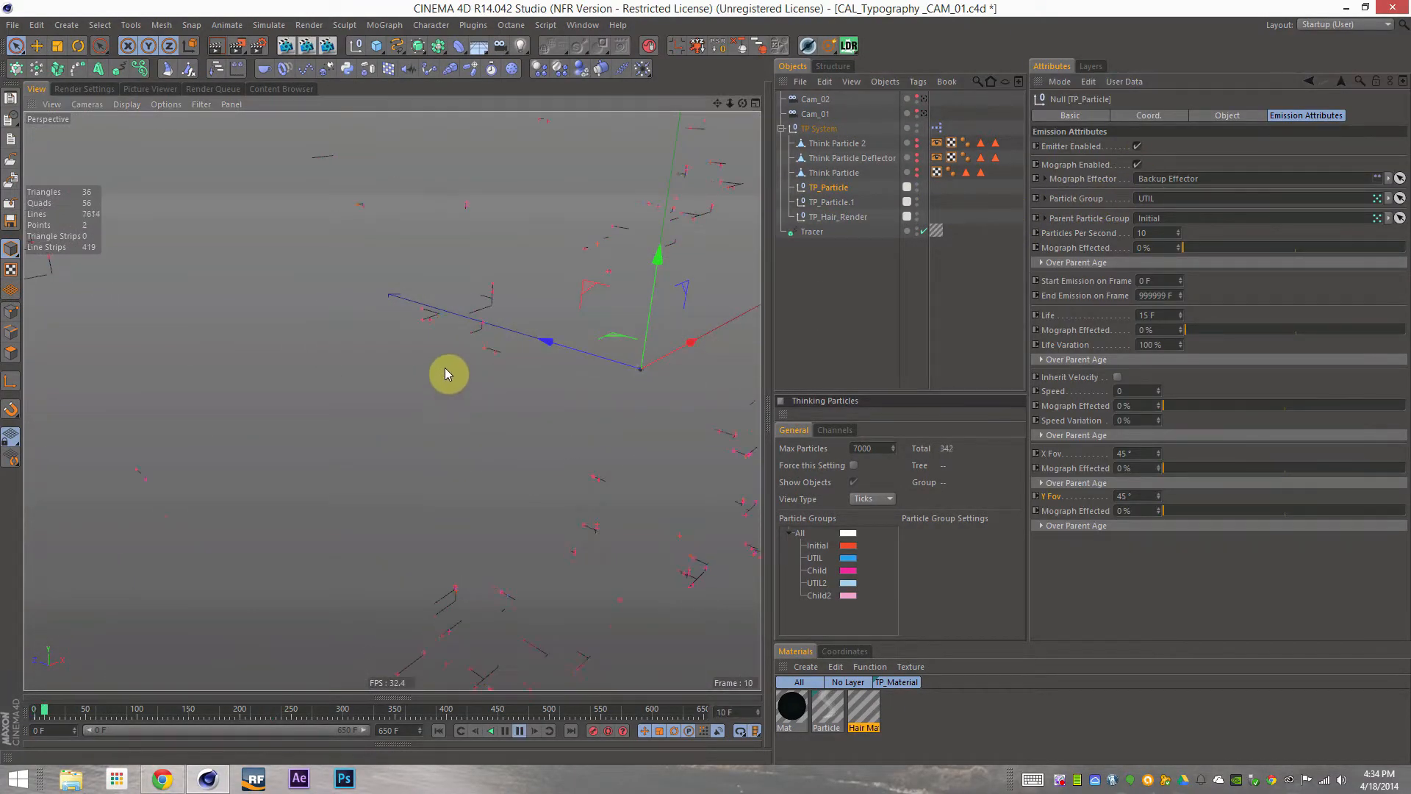
mouse_move(461, 335)
left_mouse_down("alt")
mouse_move(426, 333)
mouse_move(498, 326)
mouse_move(403, 333)
mouse_move(548, 295)
mouse_move(662, 289)
left_mouse_up("alt")
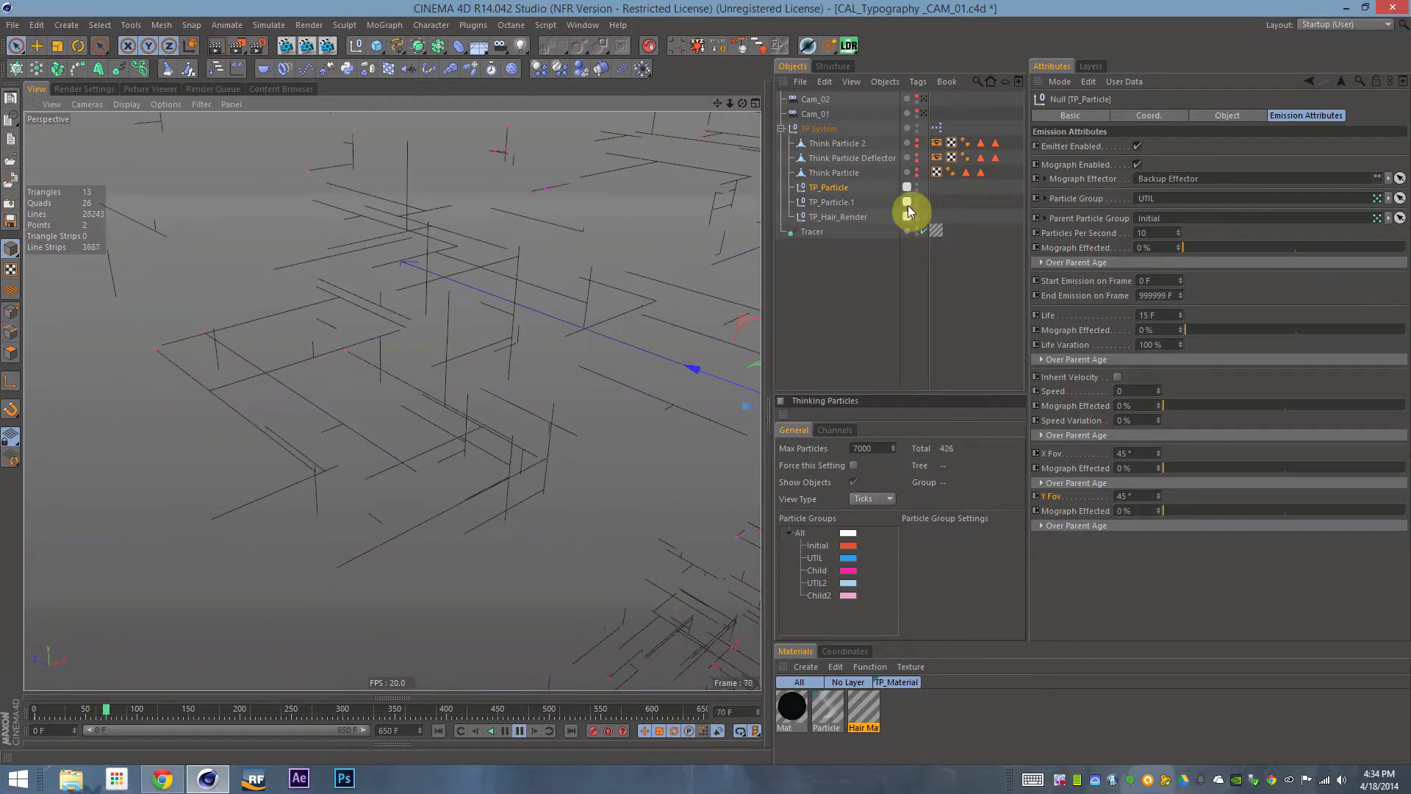
Enable the emitter of TP_Particle.1, replay the animation from the start and stop it at about frame 38
left_click(842, 202)
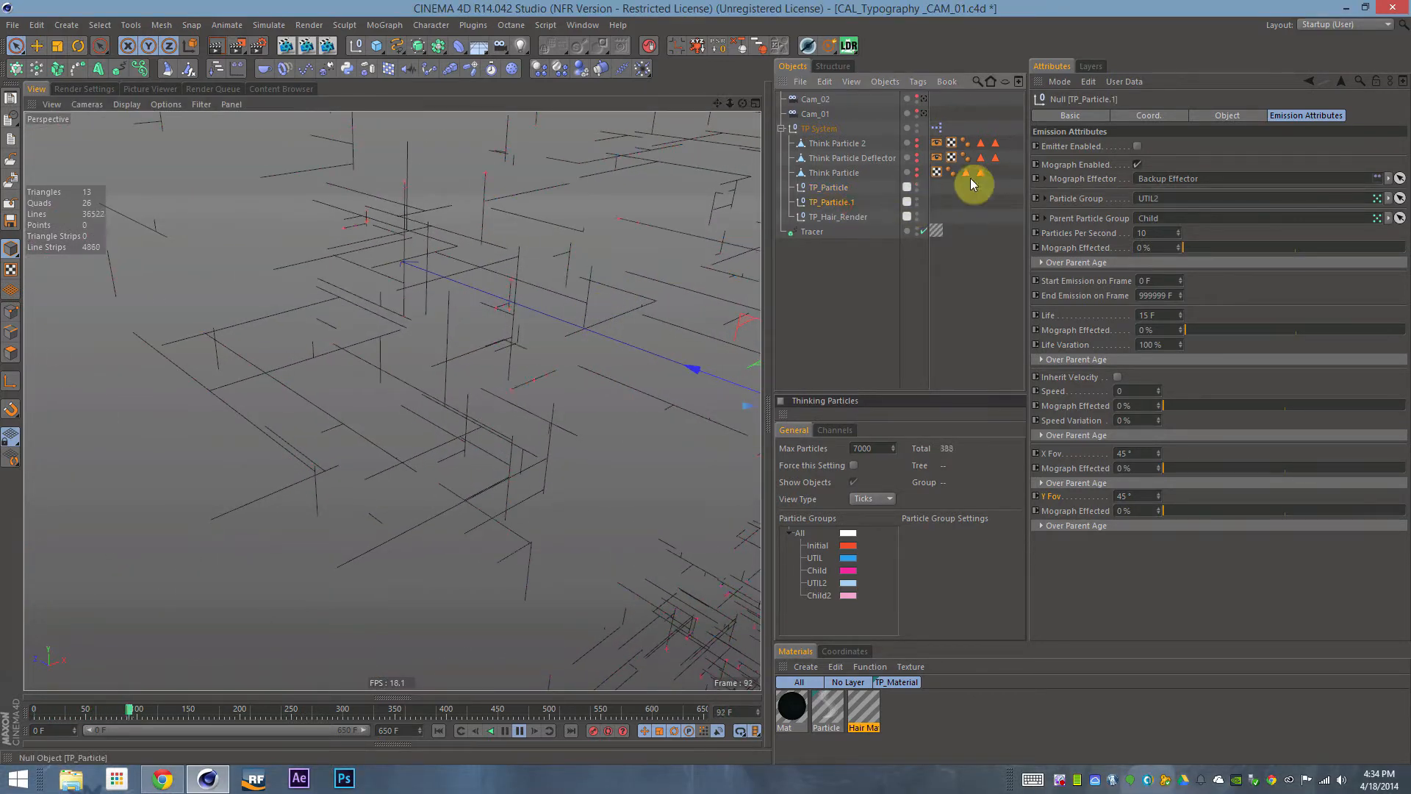
left_click(1135, 146)
key("shift+f")
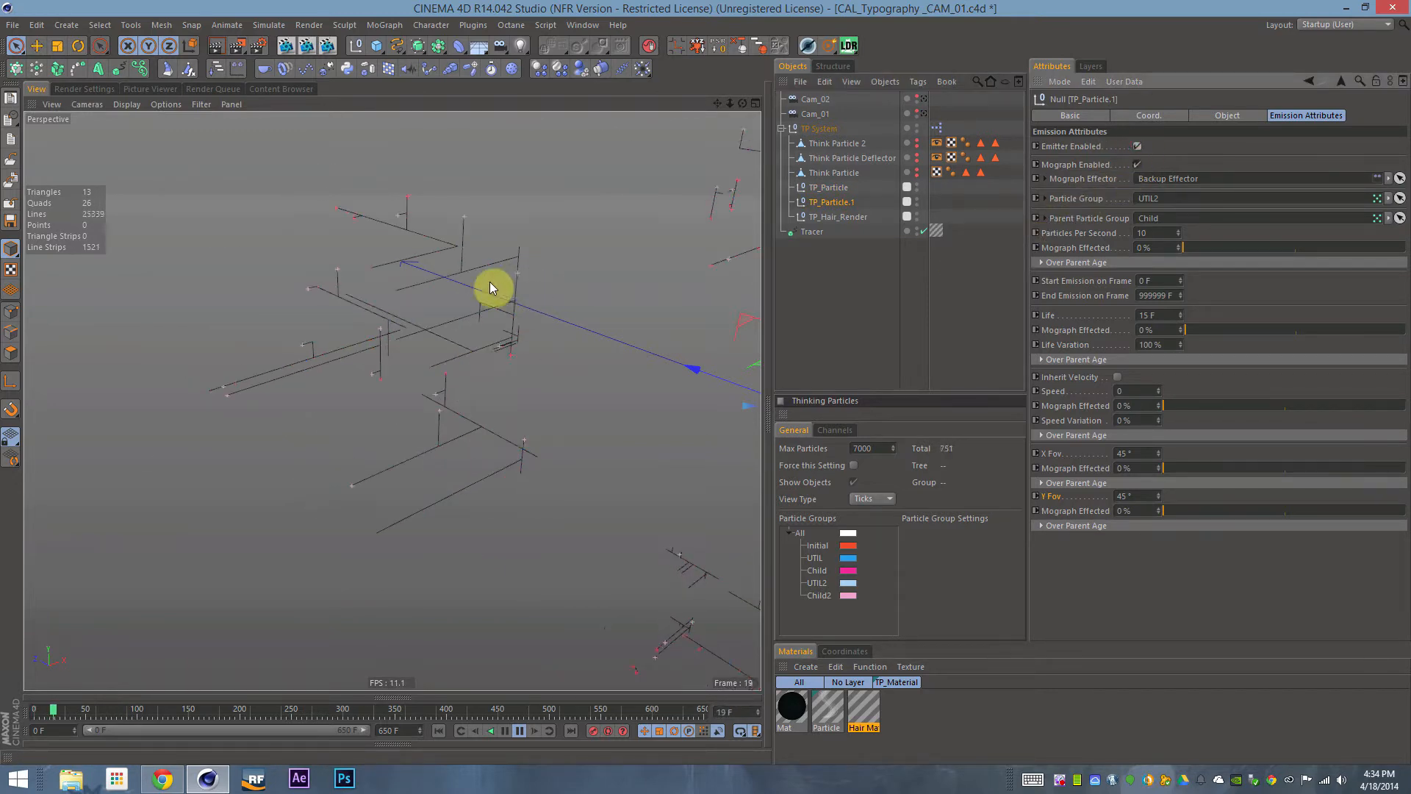
left_click_drag(500, 323, 593, 285, "alt")
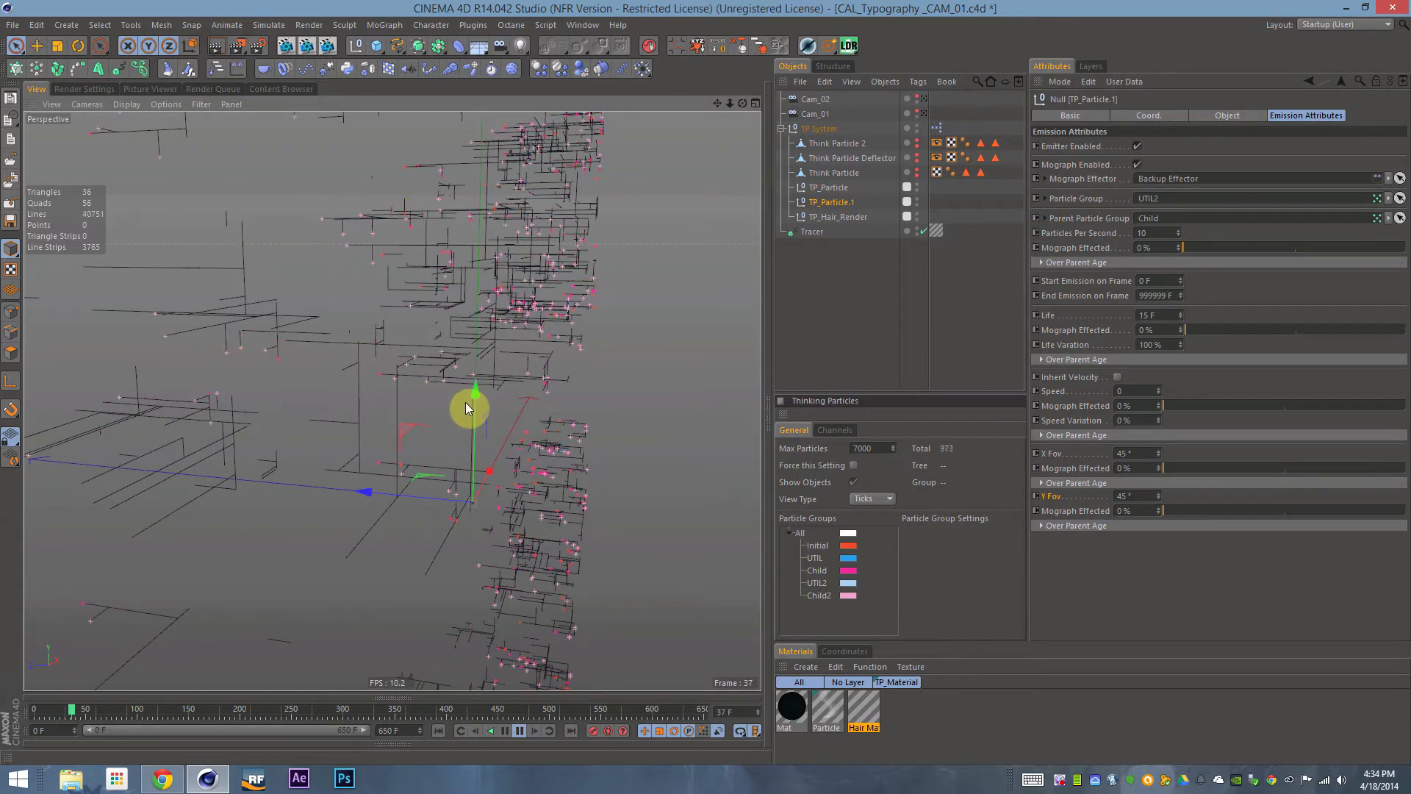
key("F8")
middle_click_drag(209, 452, 331, 455, "alt")
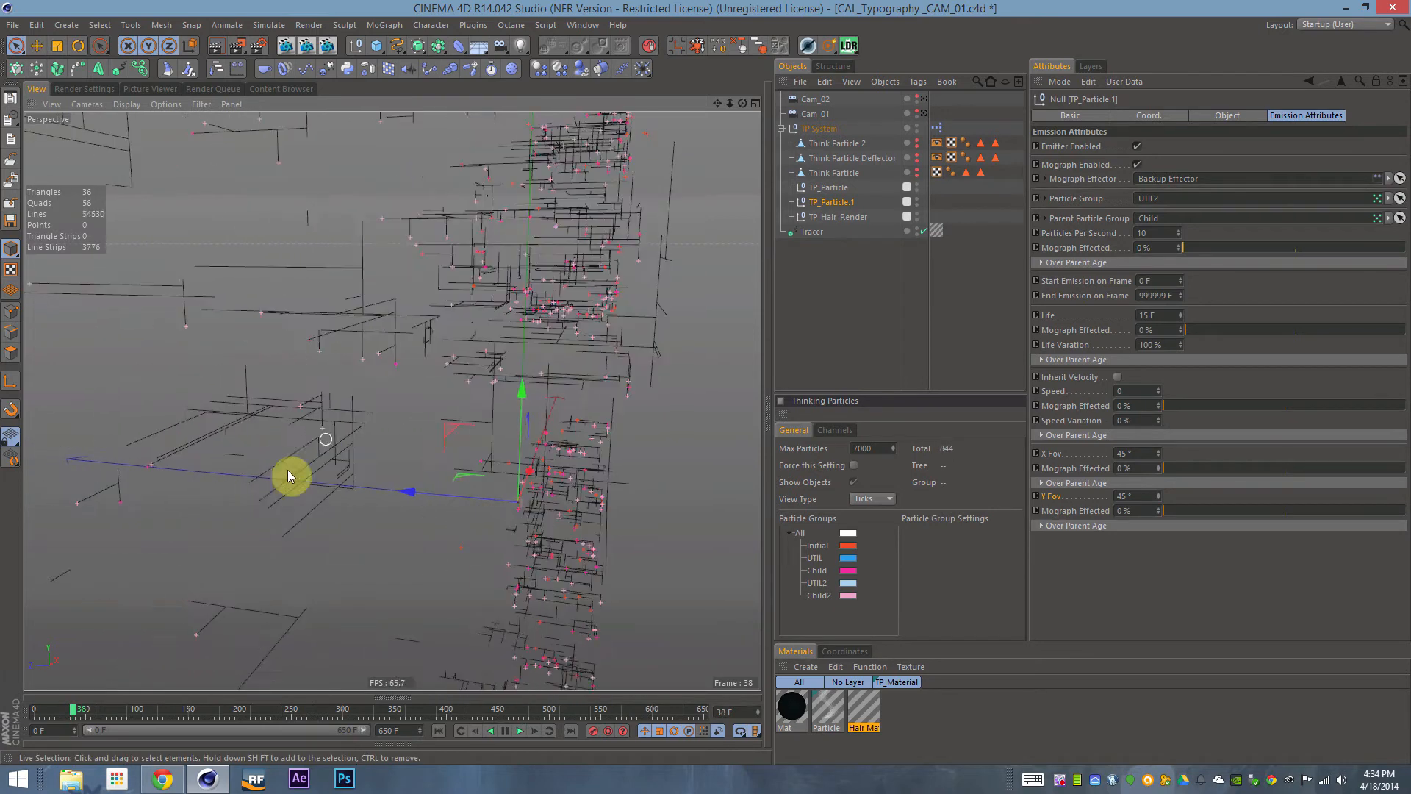
right_click(1062, 769)
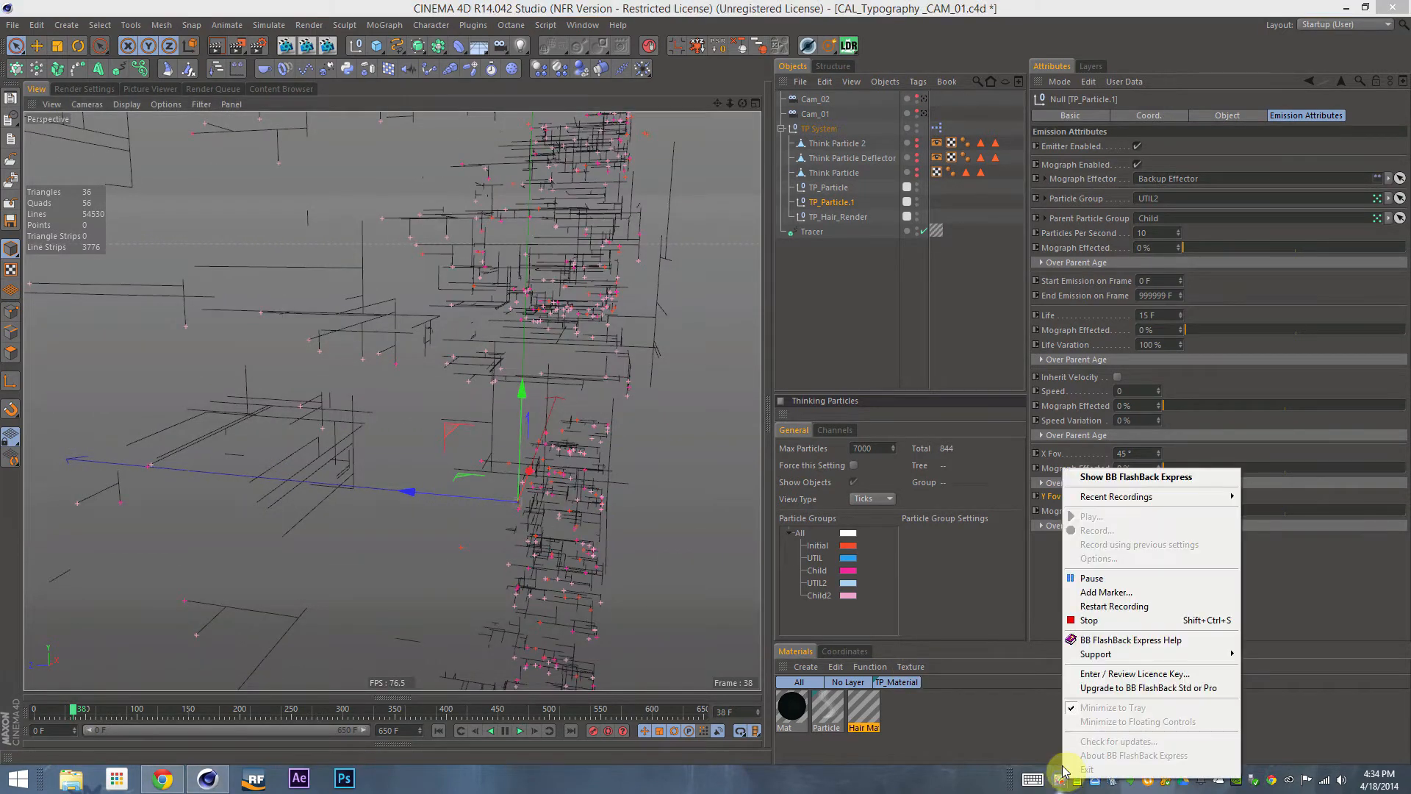
left_click(1109, 587)
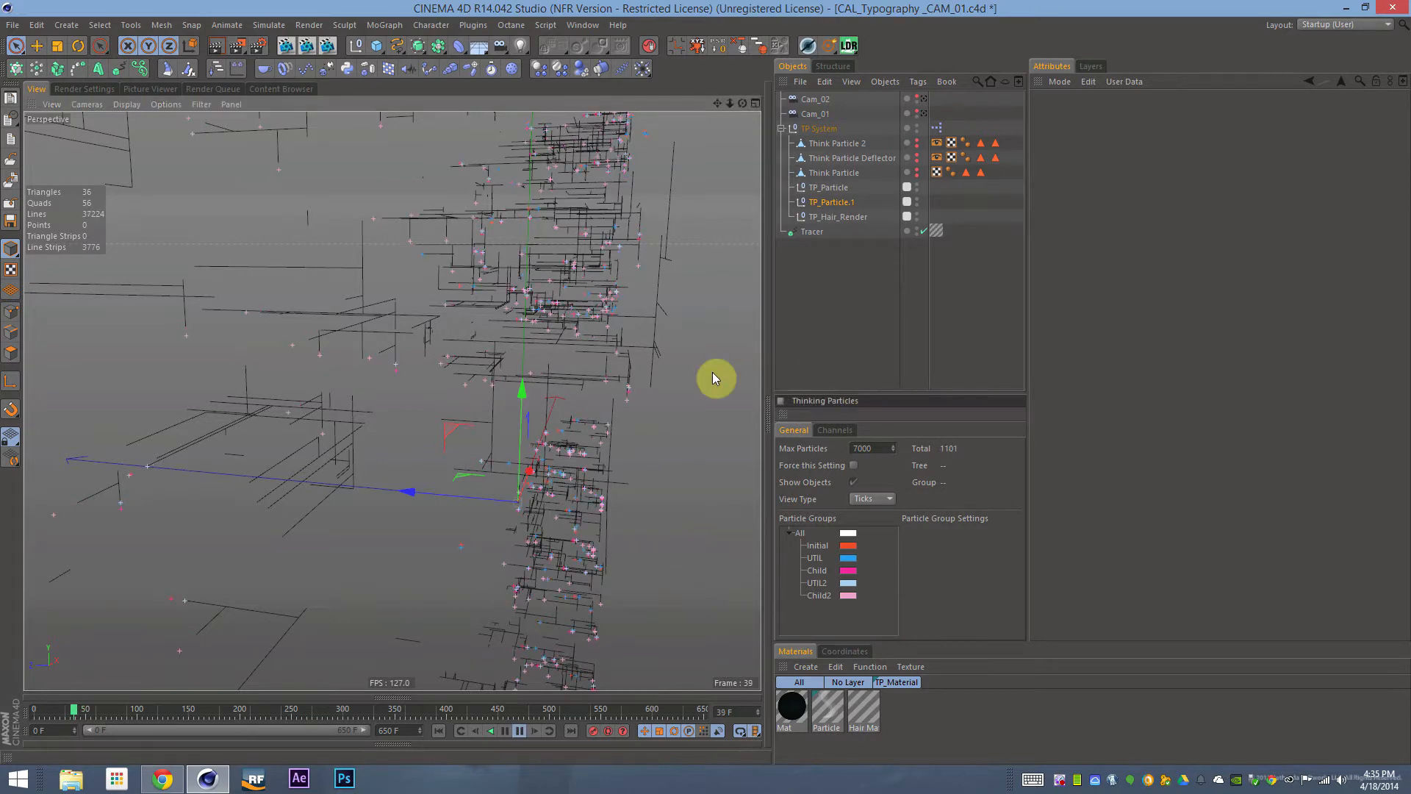
Frame the whole particle typography in the perspective view and render the active view
left_click_drag(346, 447, 183, 482, "alt")
right_click_drag(402, 451, 512, 422, "alt")
mouse_move(492, 375)
left_mouse_down("alt")
mouse_move(645, 306)
mouse_move(504, 331)
mouse_move(639, 339)
mouse_move(638, 409)
mouse_move(519, 456)
mouse_move(430, 272)
mouse_move(488, 474)
mouse_move(526, 358)
mouse_move(303, 380)
mouse_move(583, 432)
mouse_move(416, 494)
mouse_move(403, 484)
mouse_move(435, 394)
mouse_move(456, 513)
mouse_move(665, 507)
mouse_move(444, 482)
mouse_move(375, 419)
mouse_move(313, 414)
mouse_move(331, 299)
mouse_move(315, 280)
mouse_move(495, 250)
mouse_move(252, 281)
mouse_move(362, 258)
mouse_move(287, 277)
mouse_move(166, 372)
mouse_move(180, 332)
mouse_move(148, 472)
mouse_move(466, 514)
mouse_move(214, 554)
mouse_move(203, 583)
left_mouse_up("alt")
left_click_drag(489, 499, 549, 434, "alt")
key("ctrl+r")
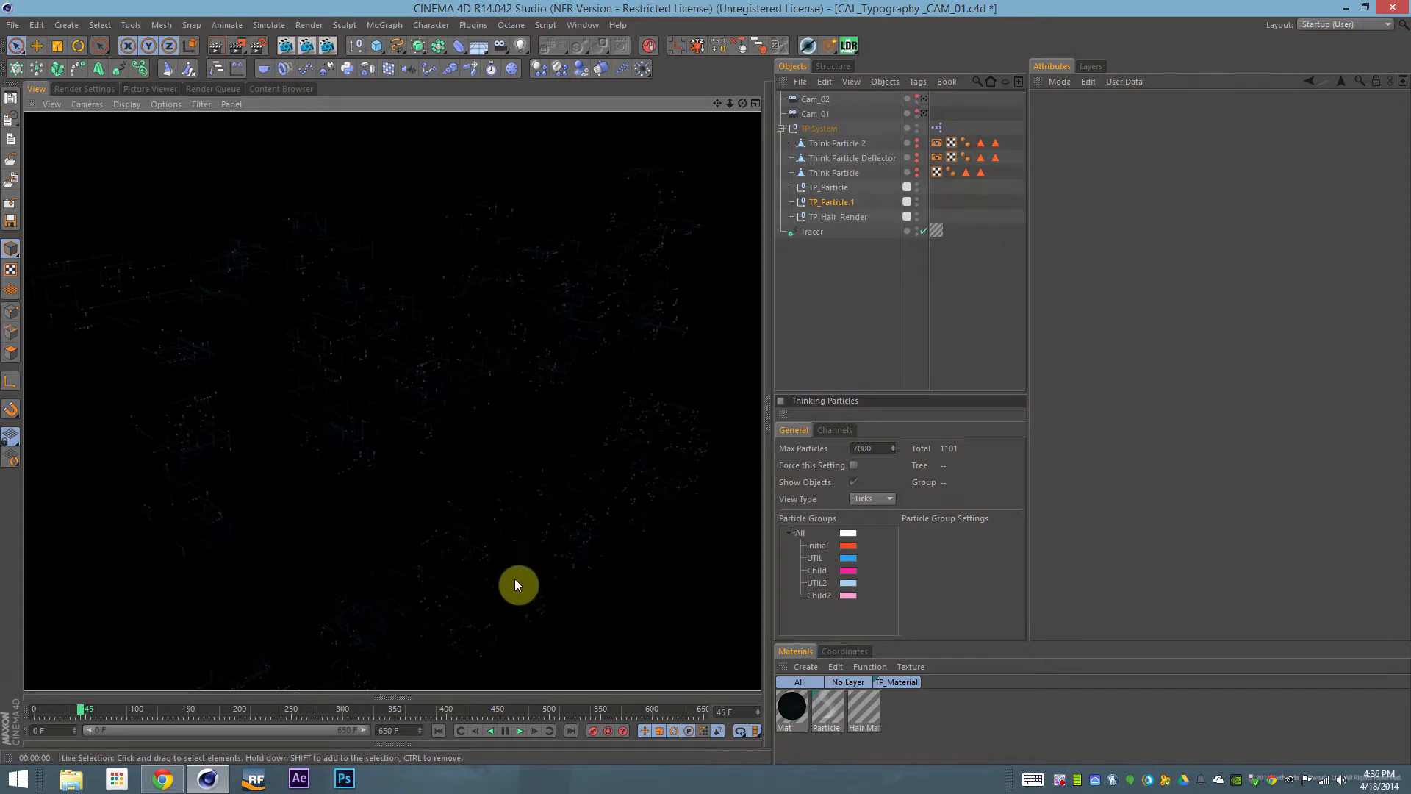
Open the unlayered Hair Mat material, raise its whole Thickness curve to the maximum and render the view to check it
left_click(851, 683)
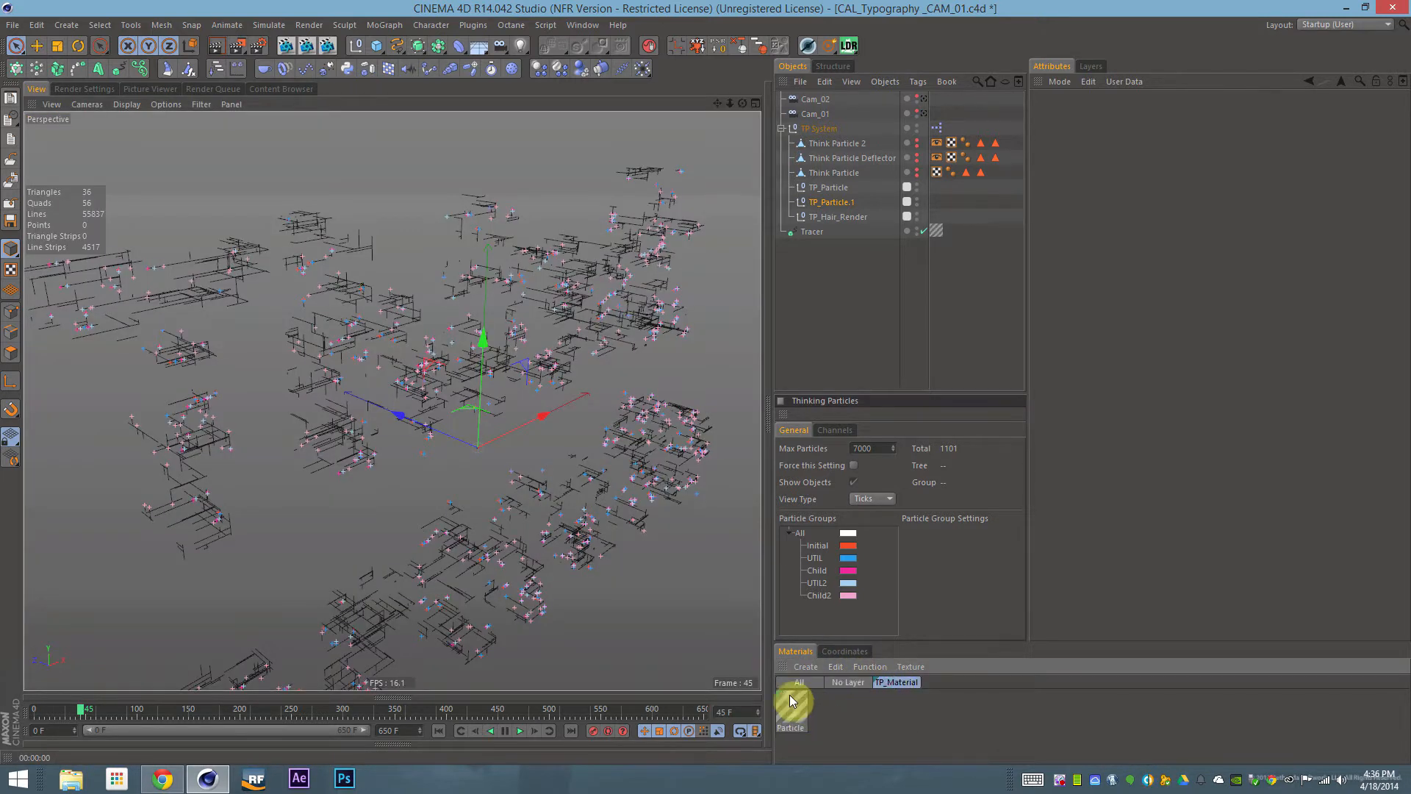
double_click(793, 706)
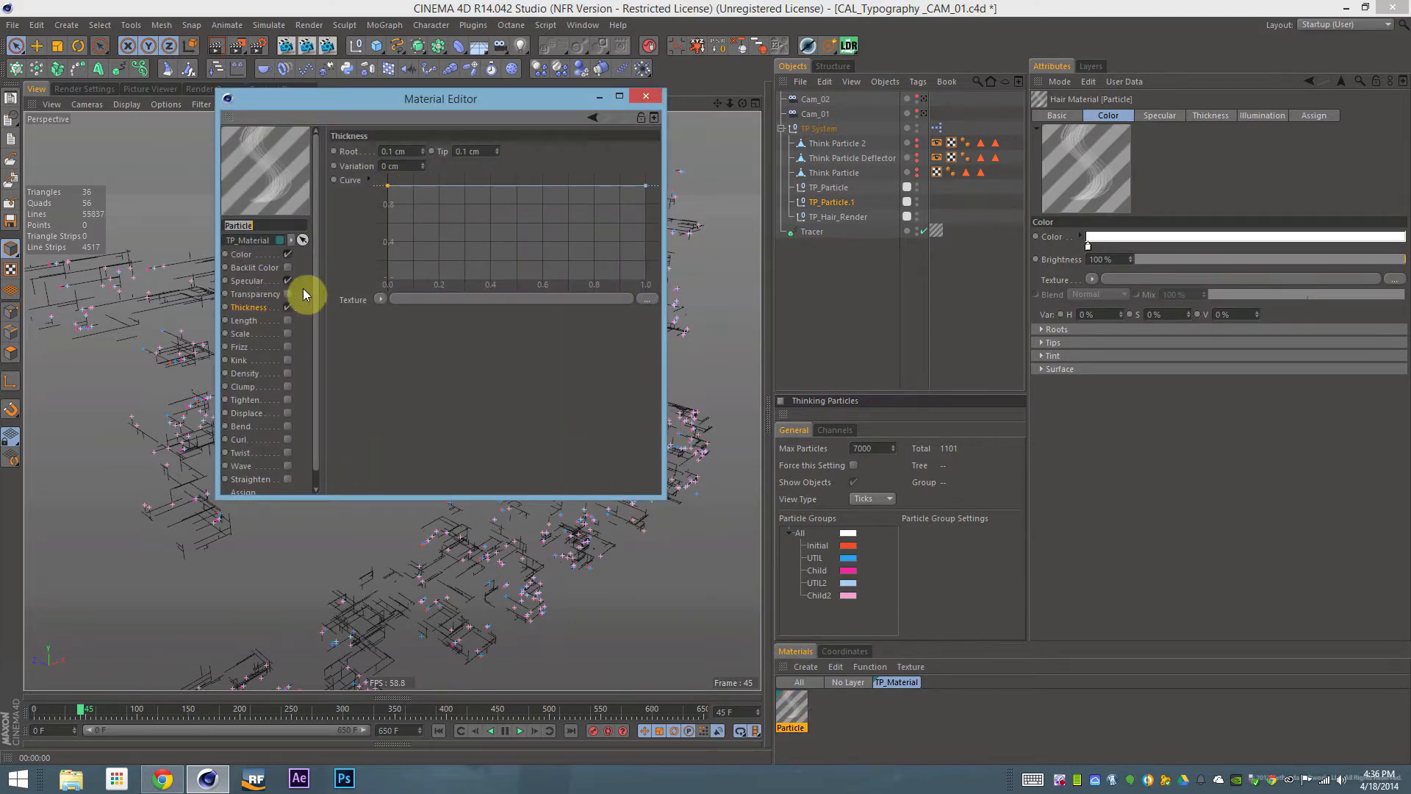
left_click(847, 683)
left_click(828, 708)
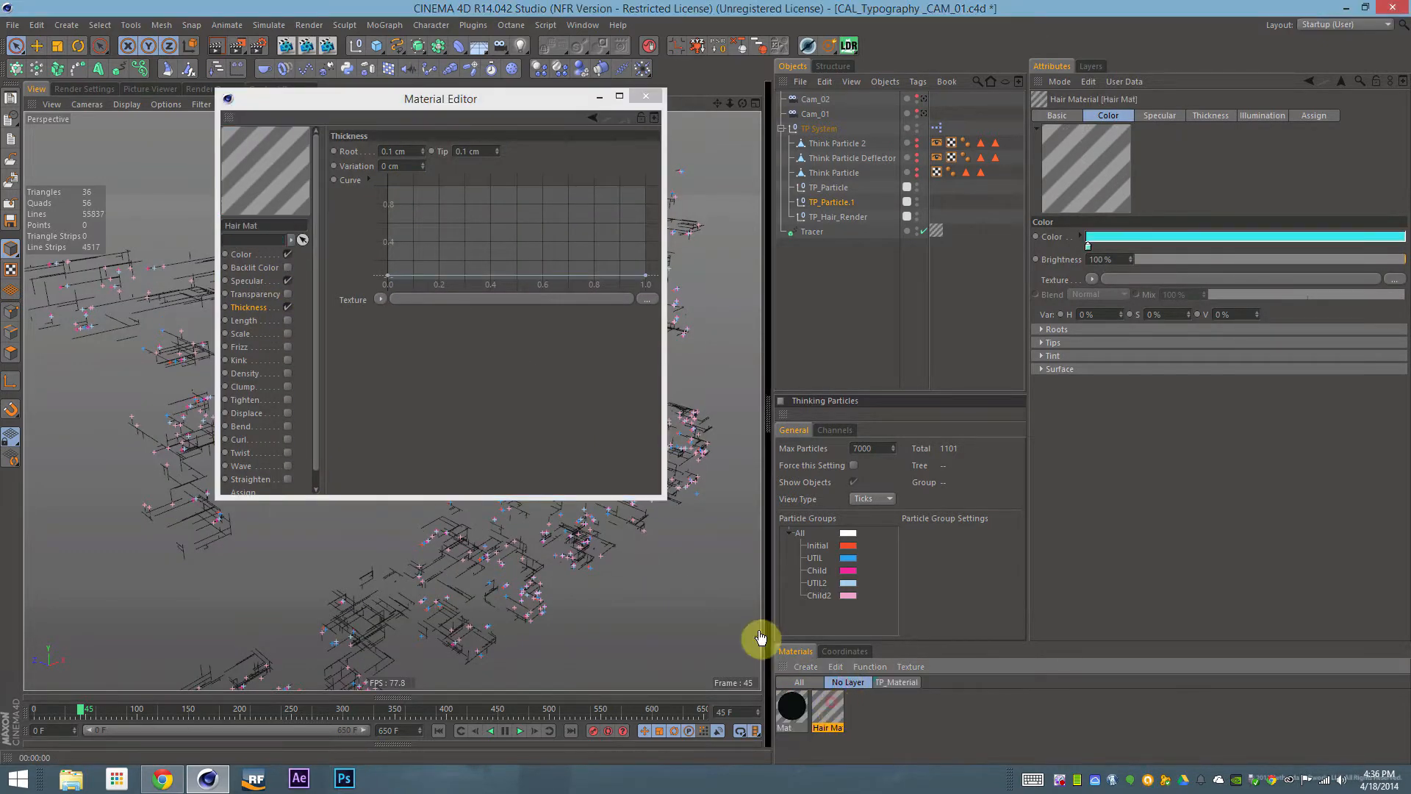
left_click(405, 273)
left_click(414, 274)
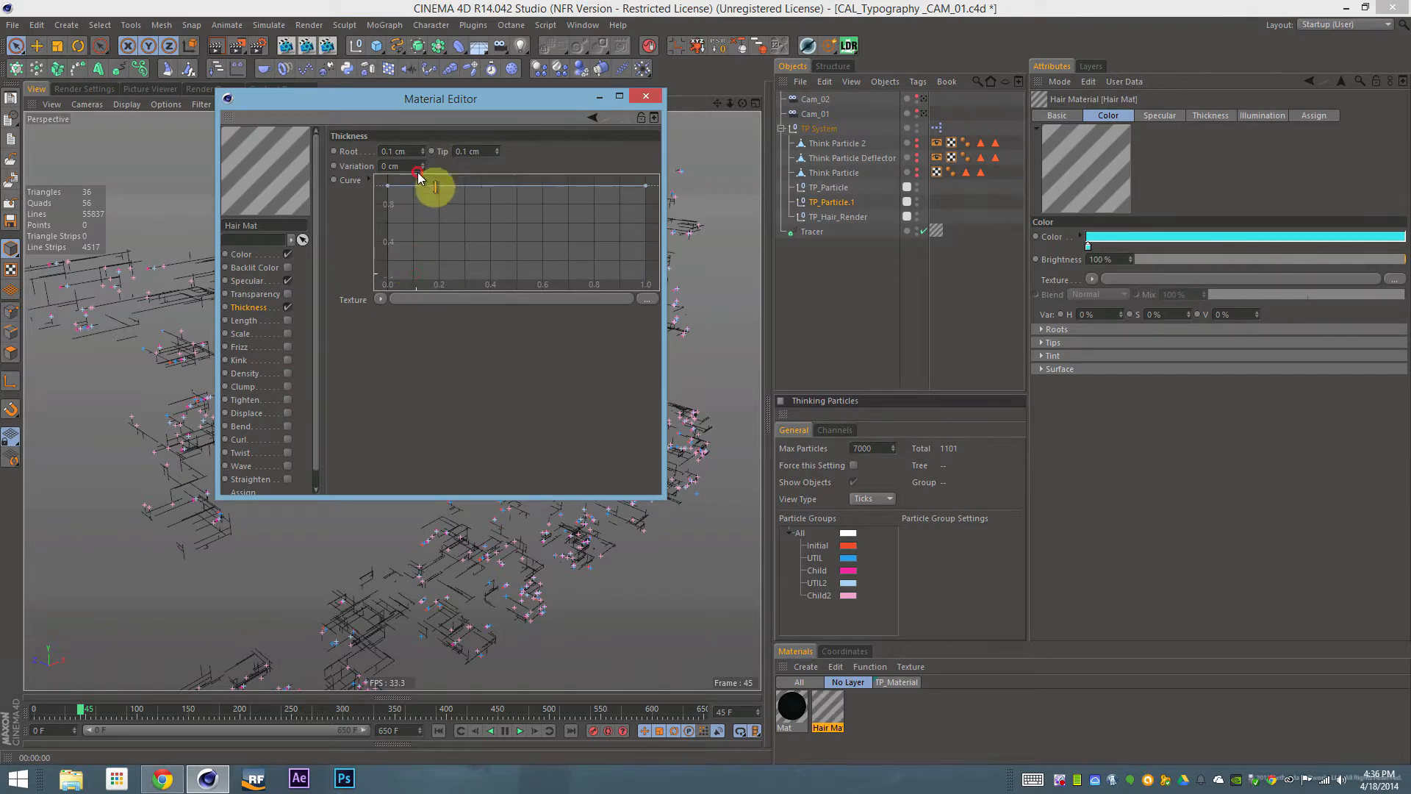
left_click_drag(461, 108, 890, 179)
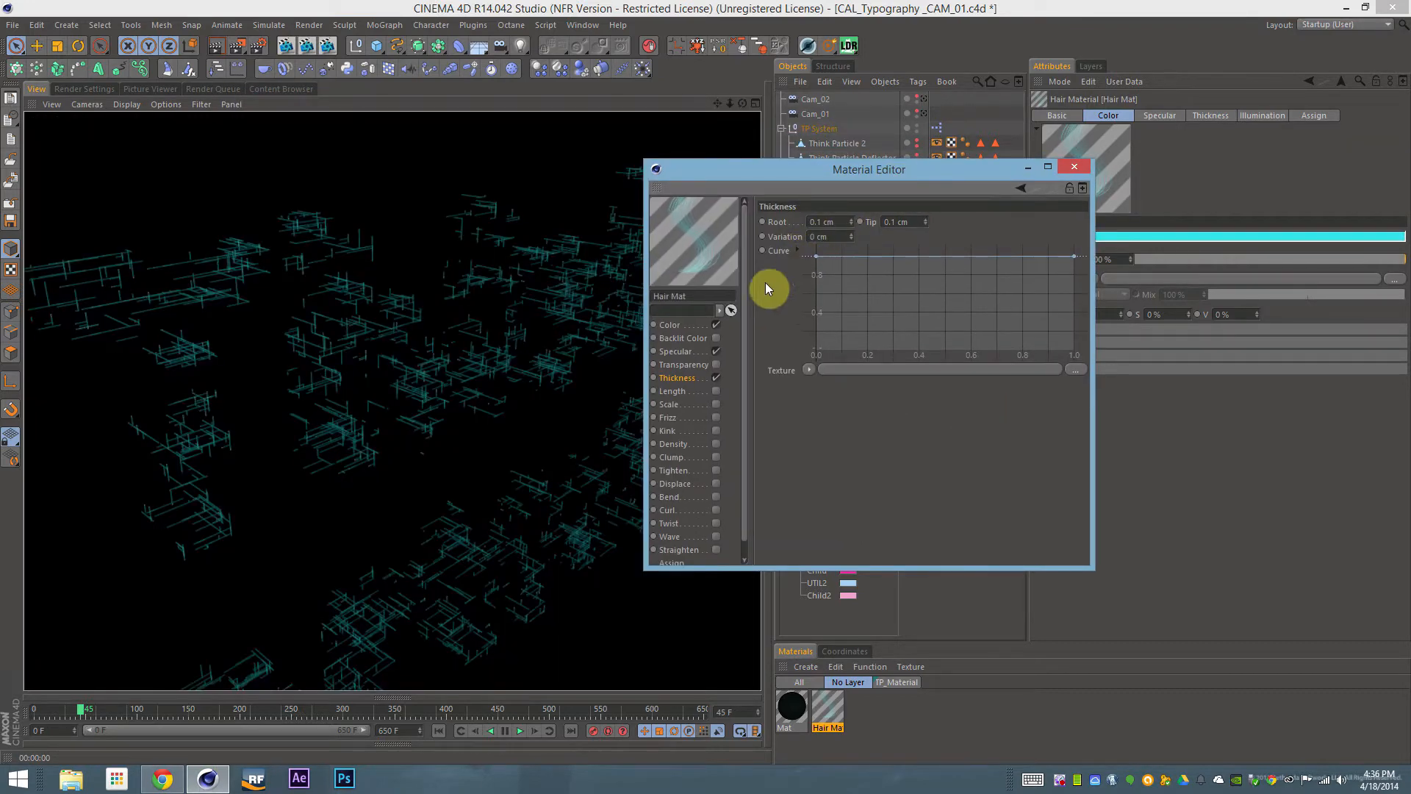
Lower the entire Hair Mat Thickness curve to near zero, close the Material Editor and save the scene
left_click_drag(897, 257, 897, 343)
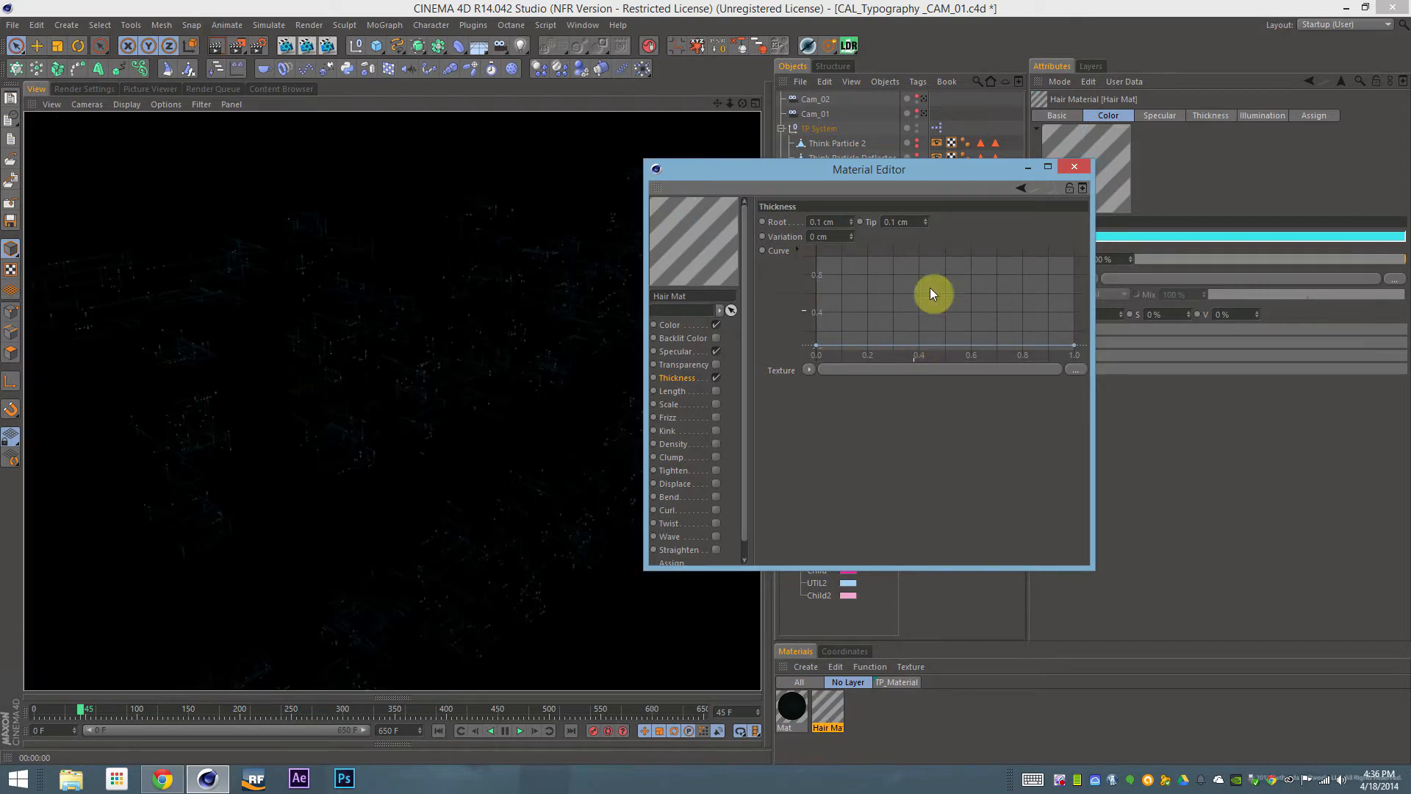
left_click(1074, 167)
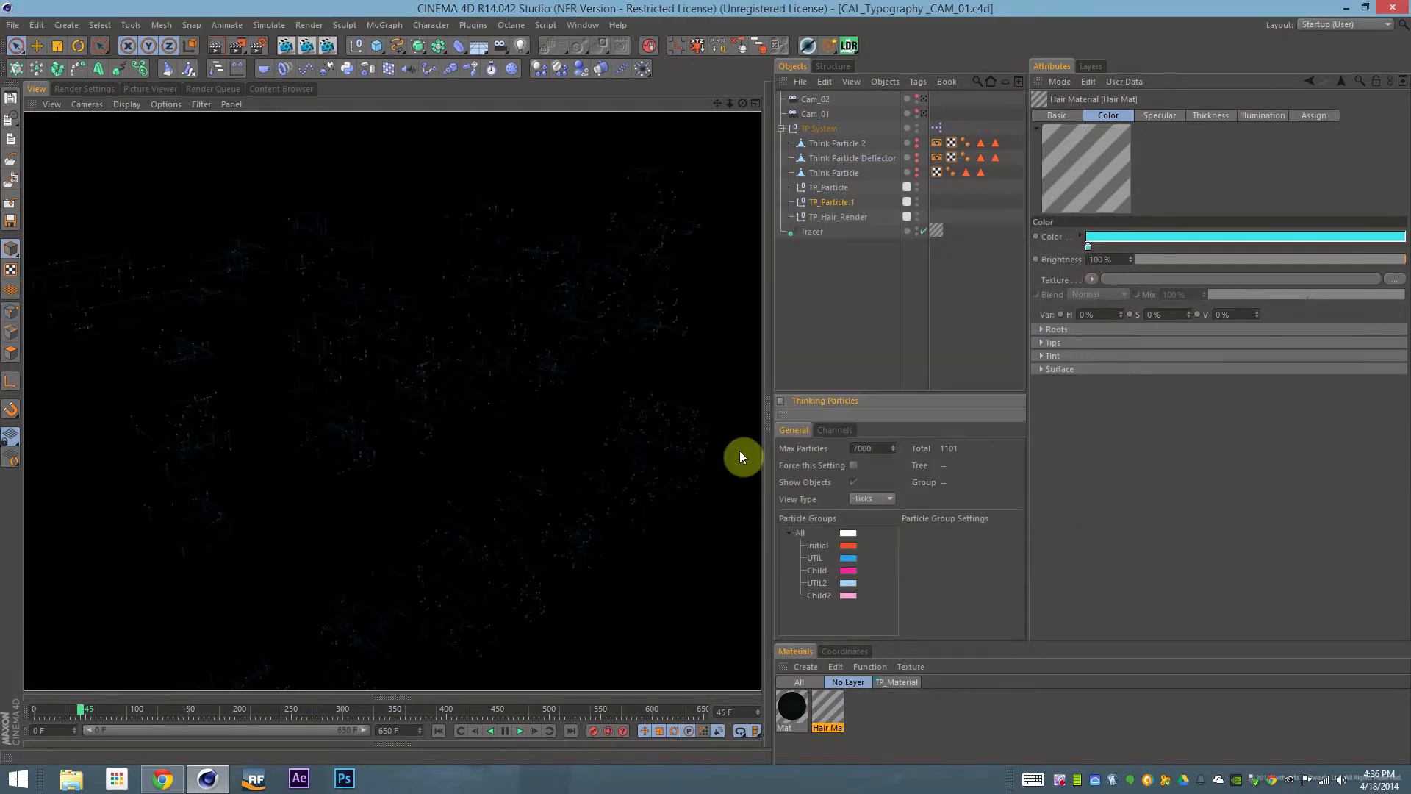
key("ctrl+s")
Open the XPresso tag of TP System in the XPresso Editor
left_click_drag(492, 394, 526, 281, "alt")
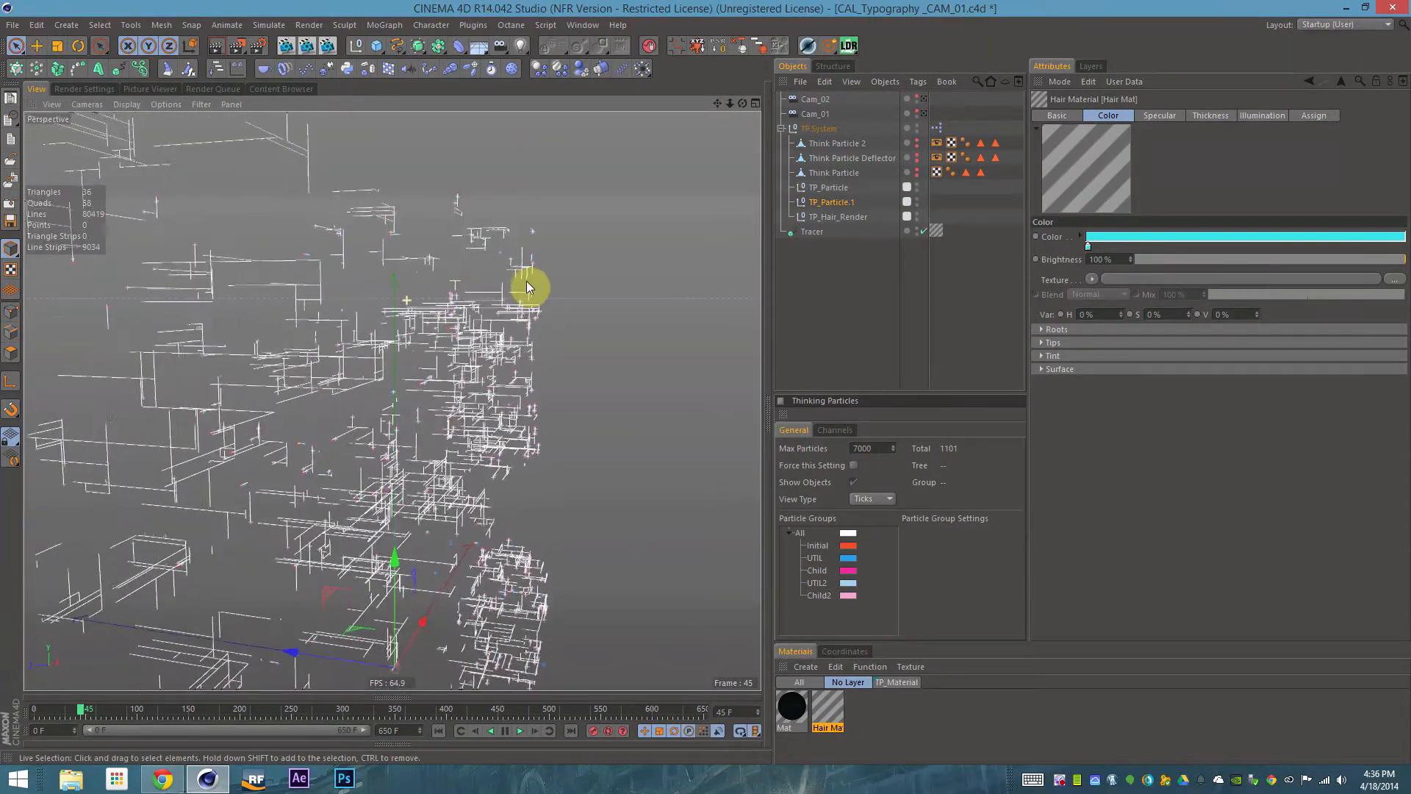
double_click(938, 129)
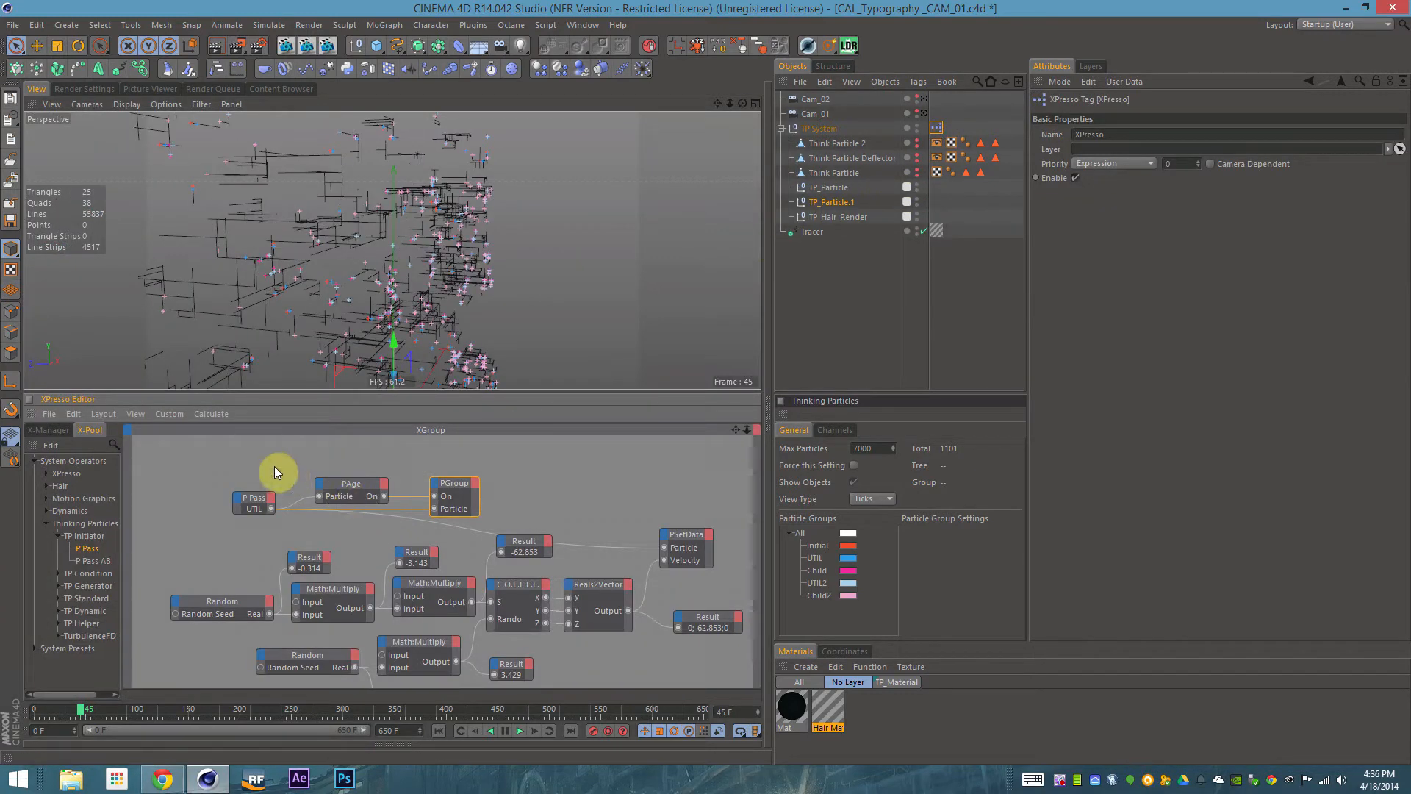
Locate the PMatterWaves emission setup in the XPresso network, viewing it enlarged and selecting all of its nodes
left_click_drag(354, 466, 359, 463)
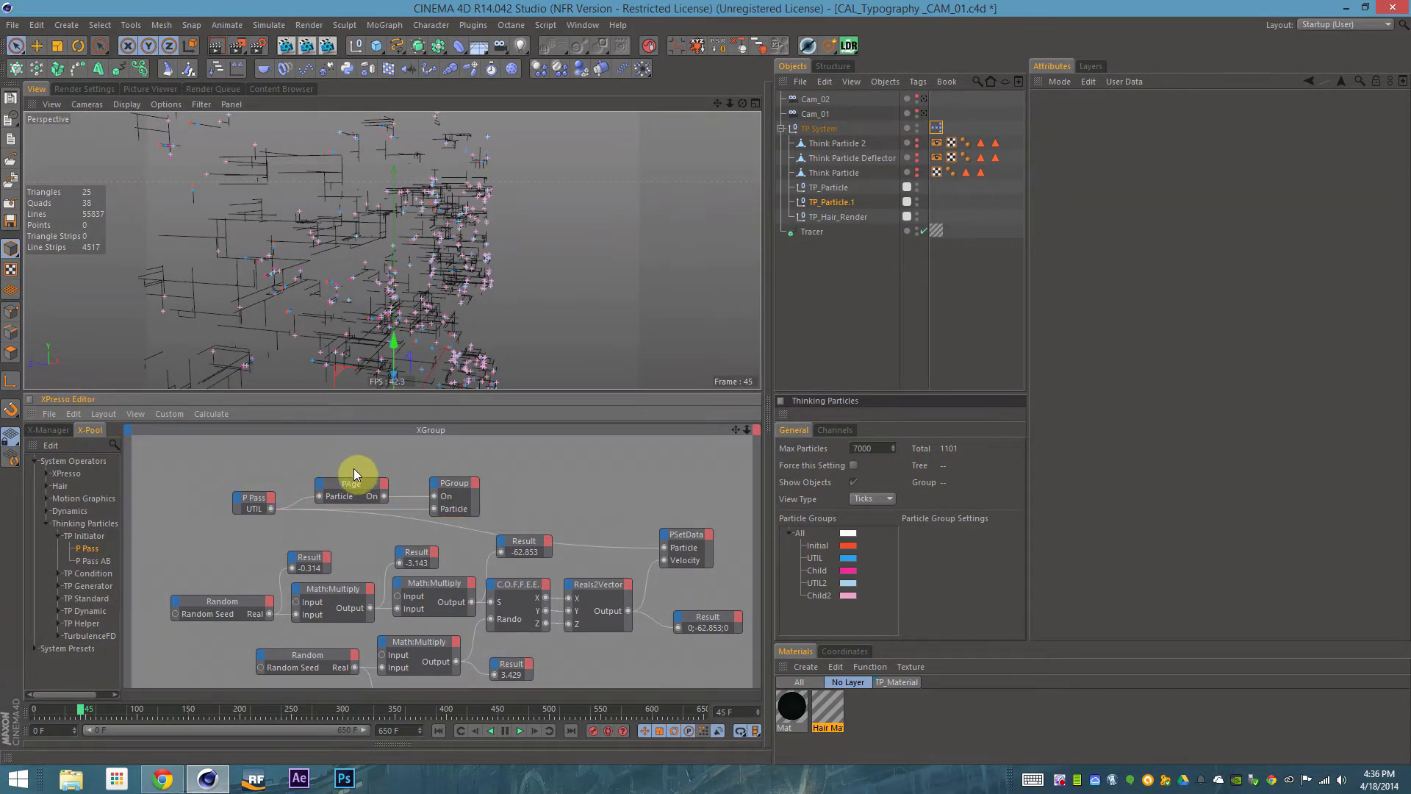
key("ctrl+Tab")
left_click(562, 293)
middle_click_drag(562, 293, 456, 625, "alt")
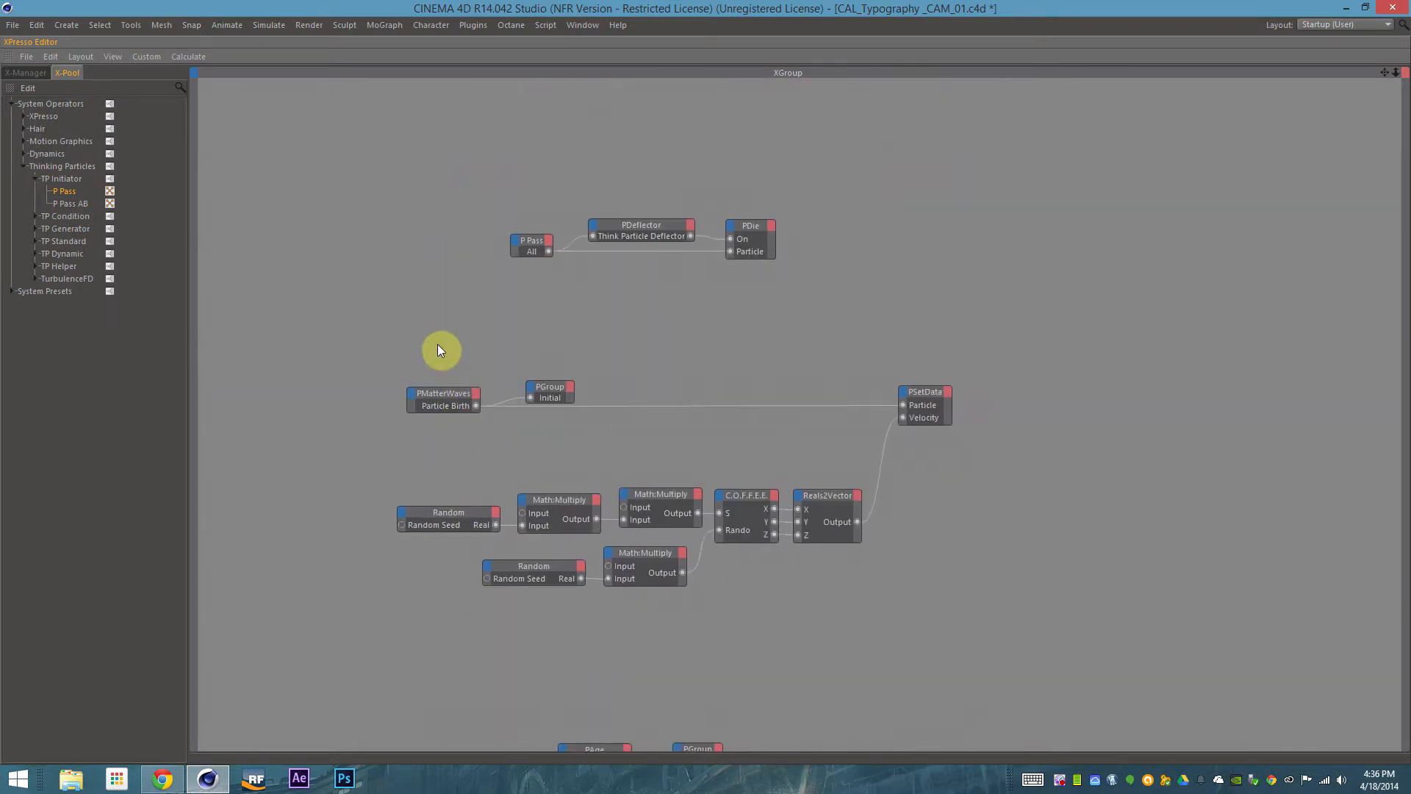
left_click_drag(450, 359, 950, 626)
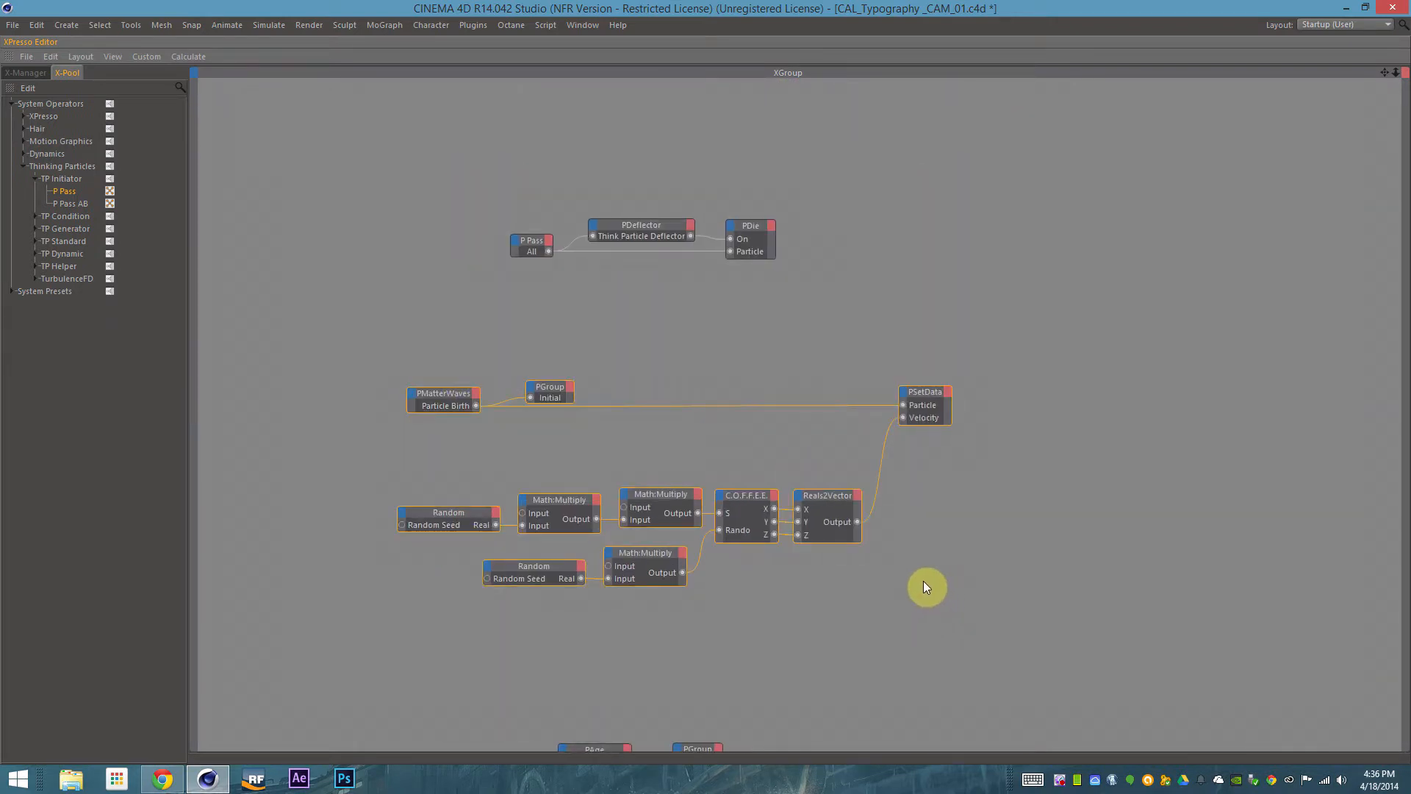
key("ctrl+Tab")
middle_click_drag(367, 495, 491, 428, "alt")
left_click(461, 519)
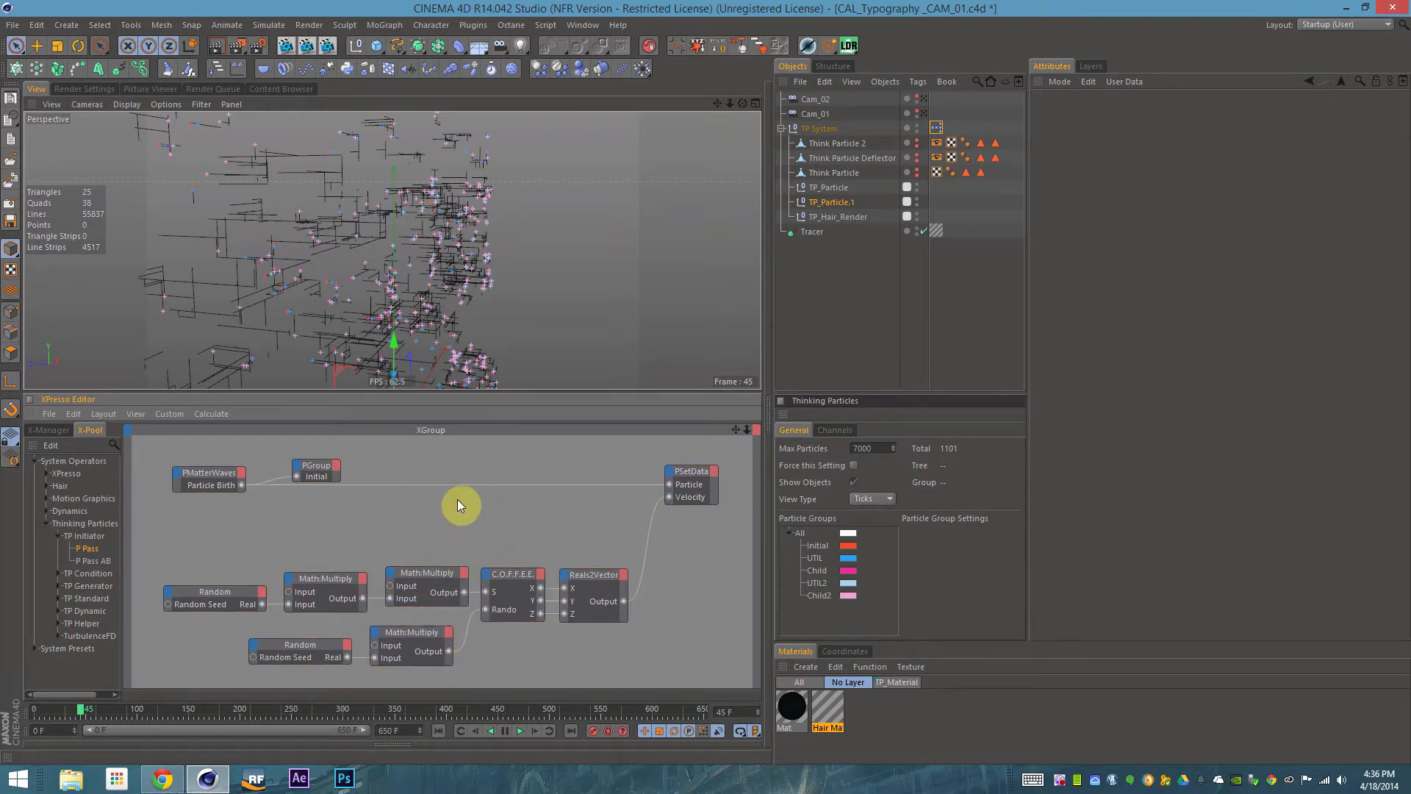
Examine the PMatterWaves emission parameters, especially Speed, and the PSetData node that it feeds
left_click(208, 473)
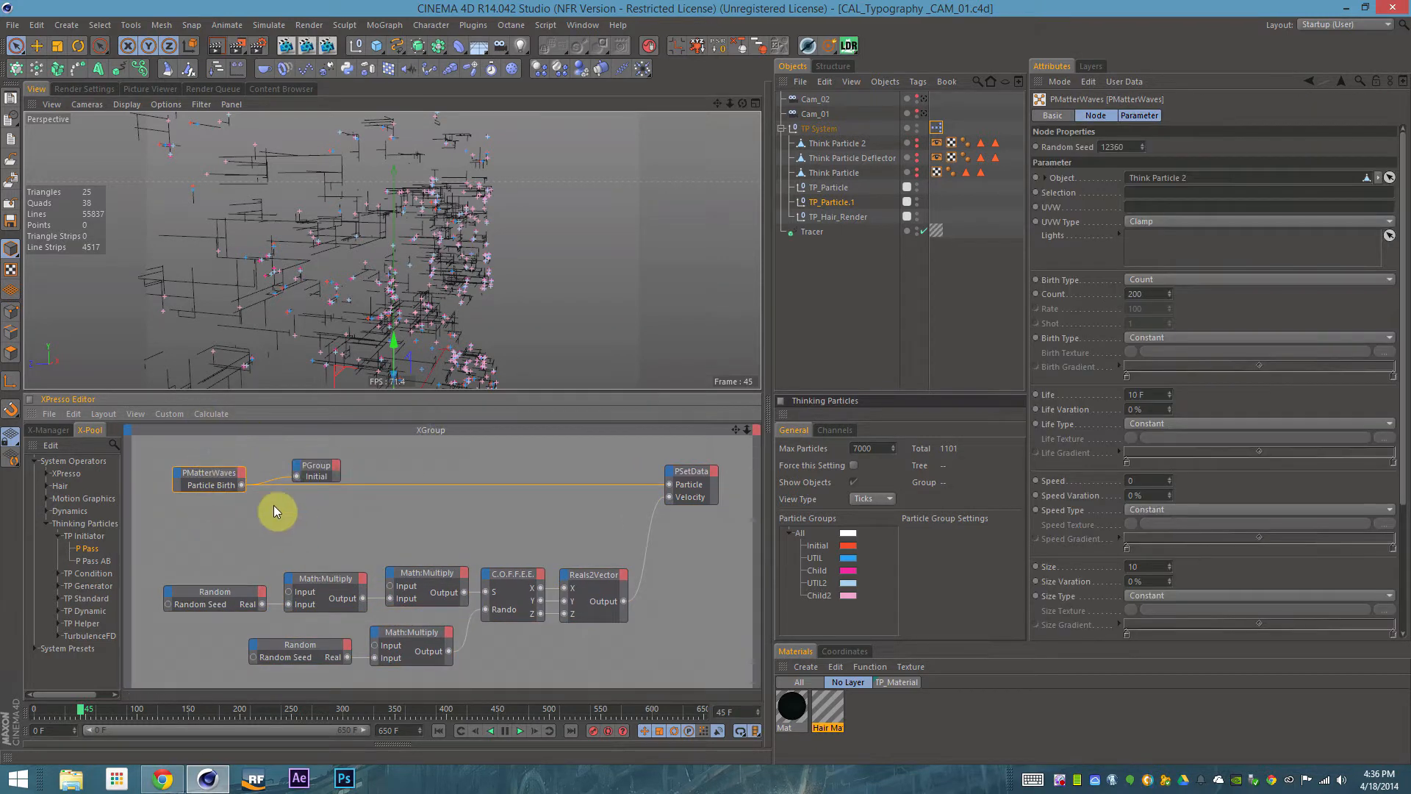
left_click(33, 413, "shift")
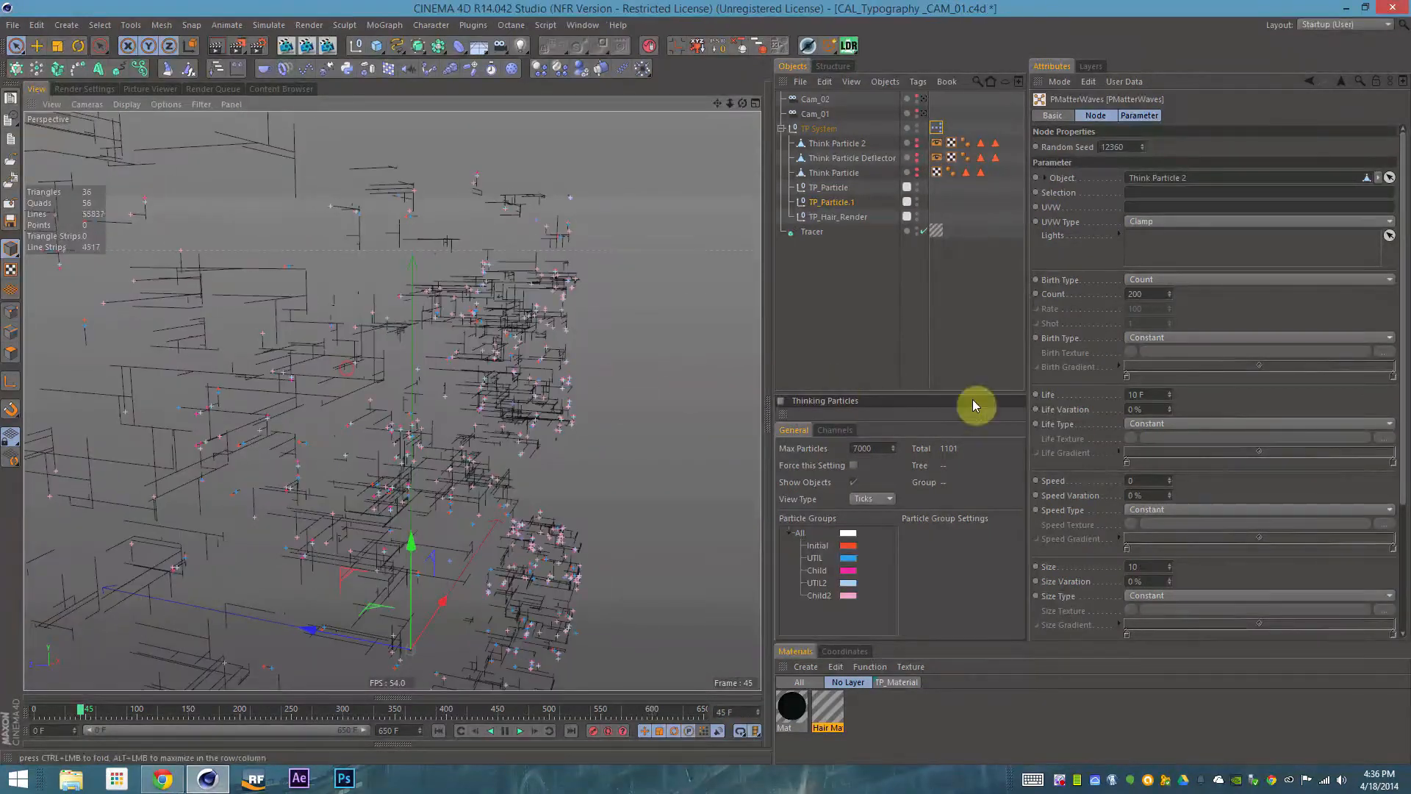
left_click(1149, 480)
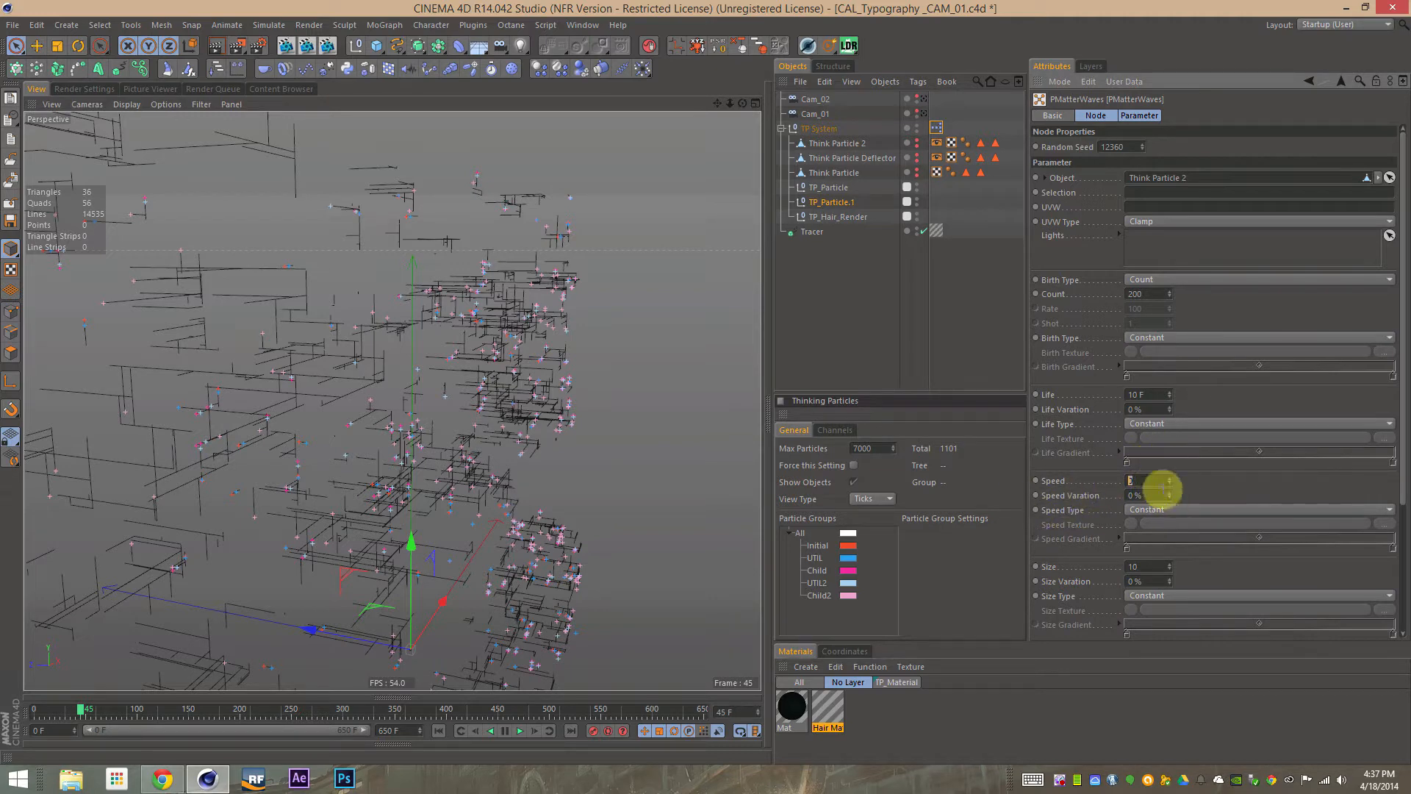
left_click(340, 698)
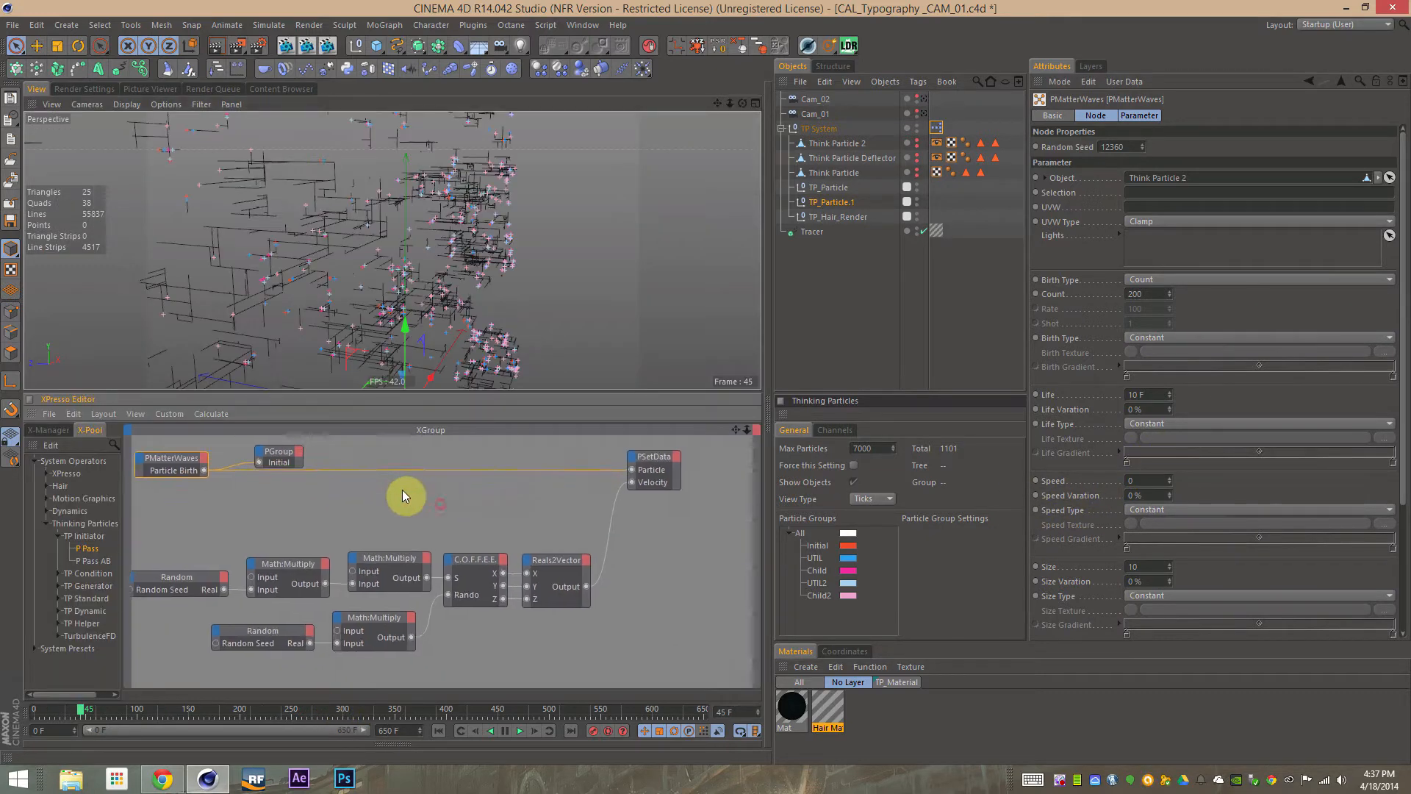
left_click(647, 491)
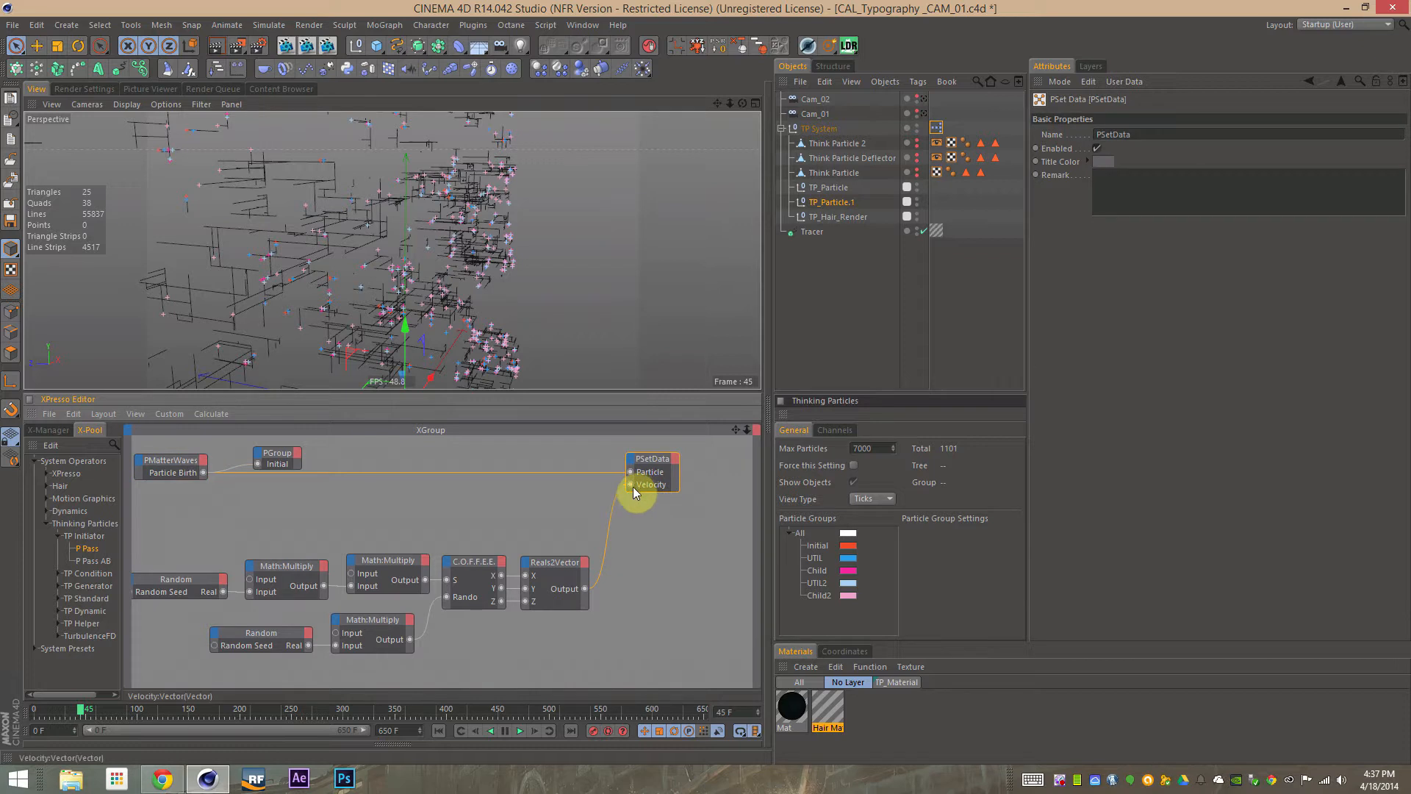
Examine the velocity chain from the Random and Math:Multiply nodes through the C.O.F.F.E.E. script to Reals2Vector
middle_click_drag(414, 540, 536, 526, "alt")
left_click_drag(304, 590, 347, 663)
middle_click_drag(347, 663, 302, 660, "alt")
left_click_drag(385, 523, 447, 615)
left_click_drag(534, 514, 541, 594)
left_click_drag(624, 515, 632, 588)
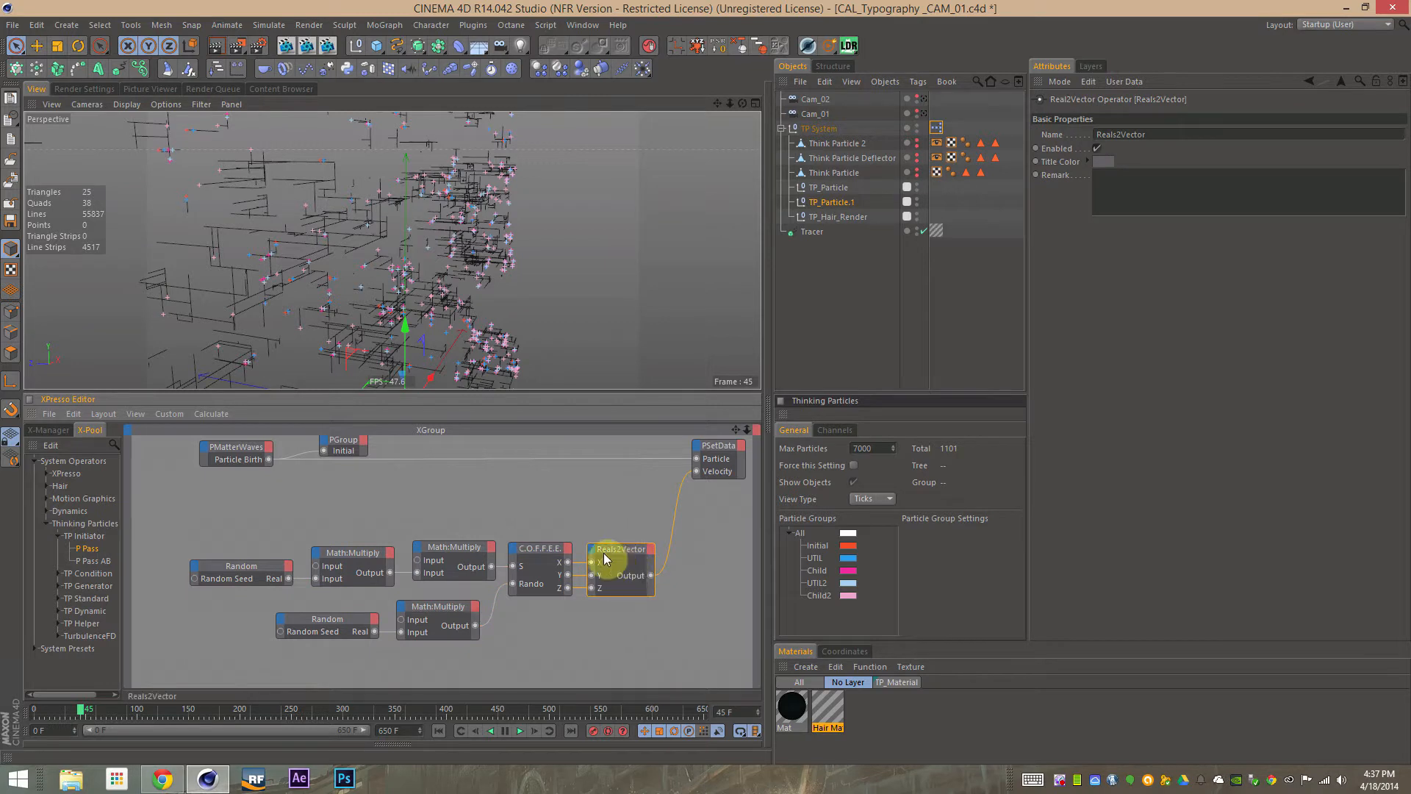
left_click_drag(550, 515, 540, 619)
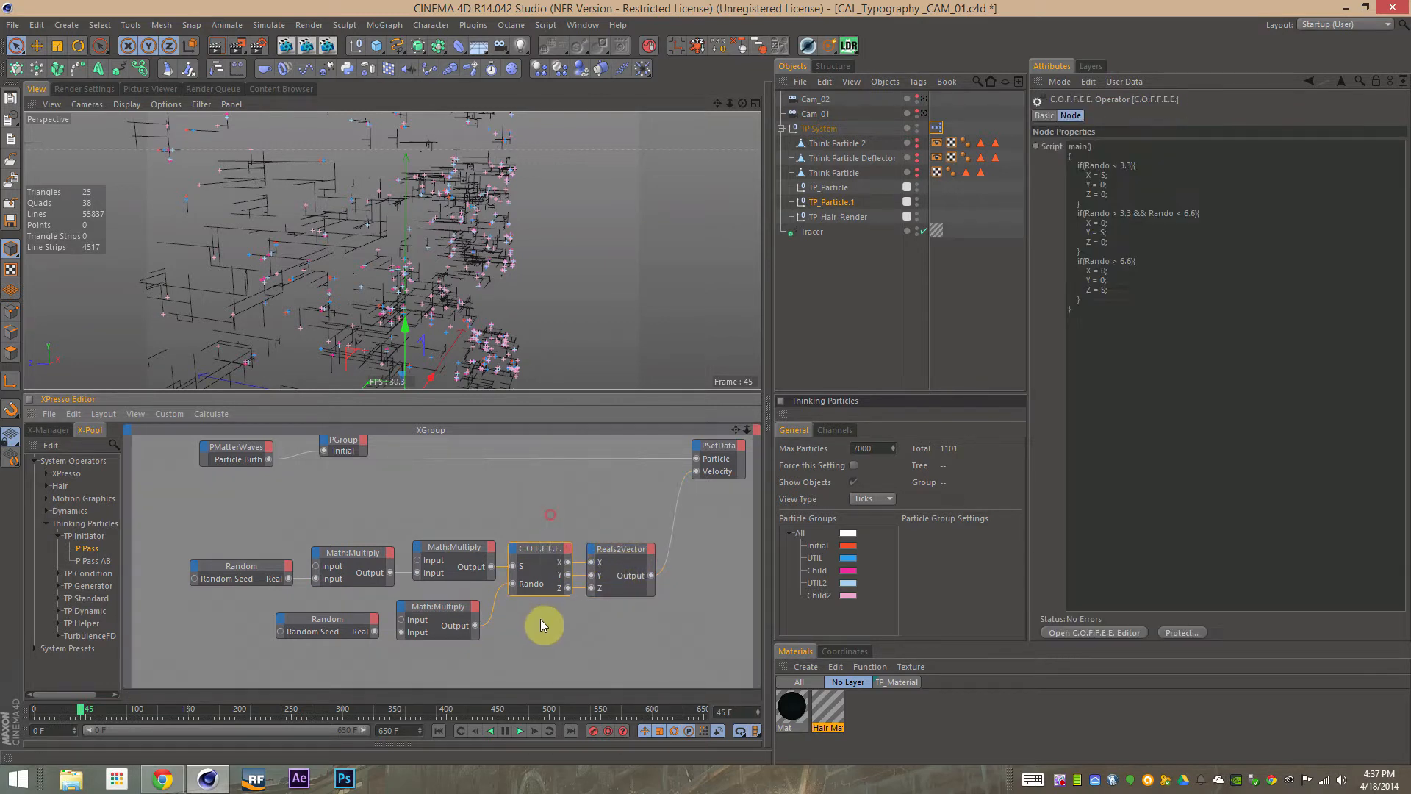
left_click_drag(589, 512, 636, 609)
middle_click_drag(561, 500, 596, 534, "alt")
Check which particle group the PGroup node assigns and how PMatterWaves and the velocity chain feed PSetData
left_click(378, 481)
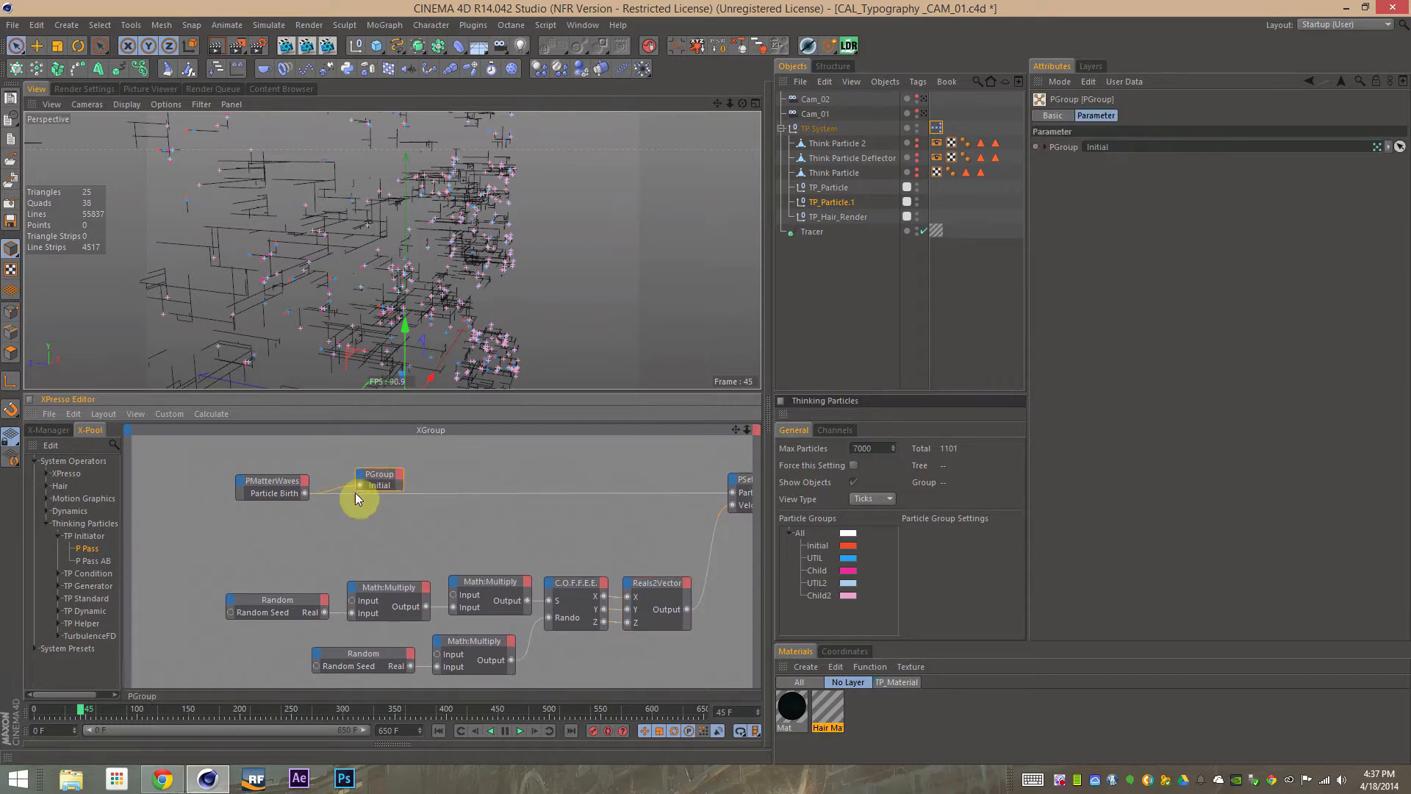
left_click(278, 494)
left_click_drag(400, 497, 401, 501)
middle_click_drag(547, 530, 477, 538, "alt")
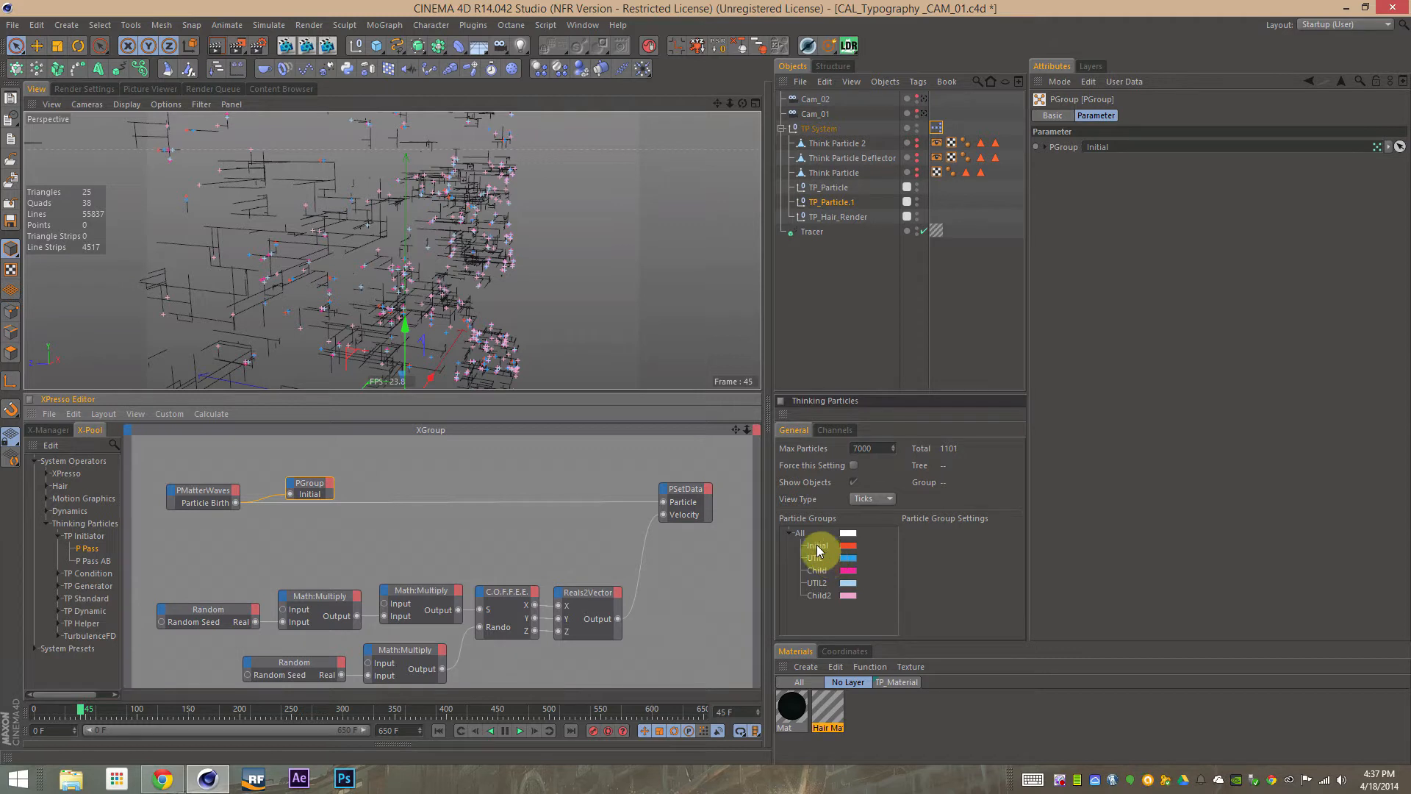
middle_click_drag(536, 501, 510, 498, "alt")
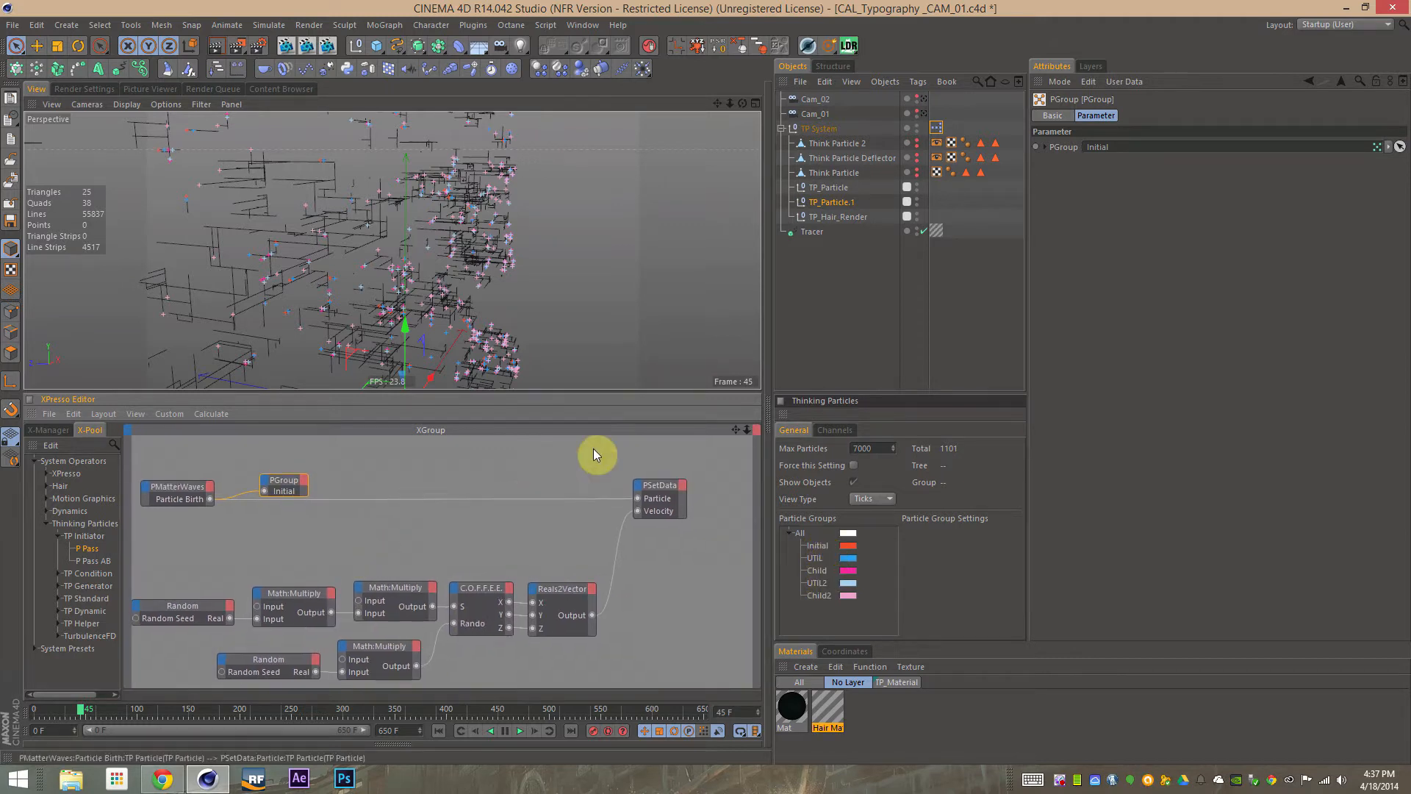
left_click_drag(627, 439, 668, 514)
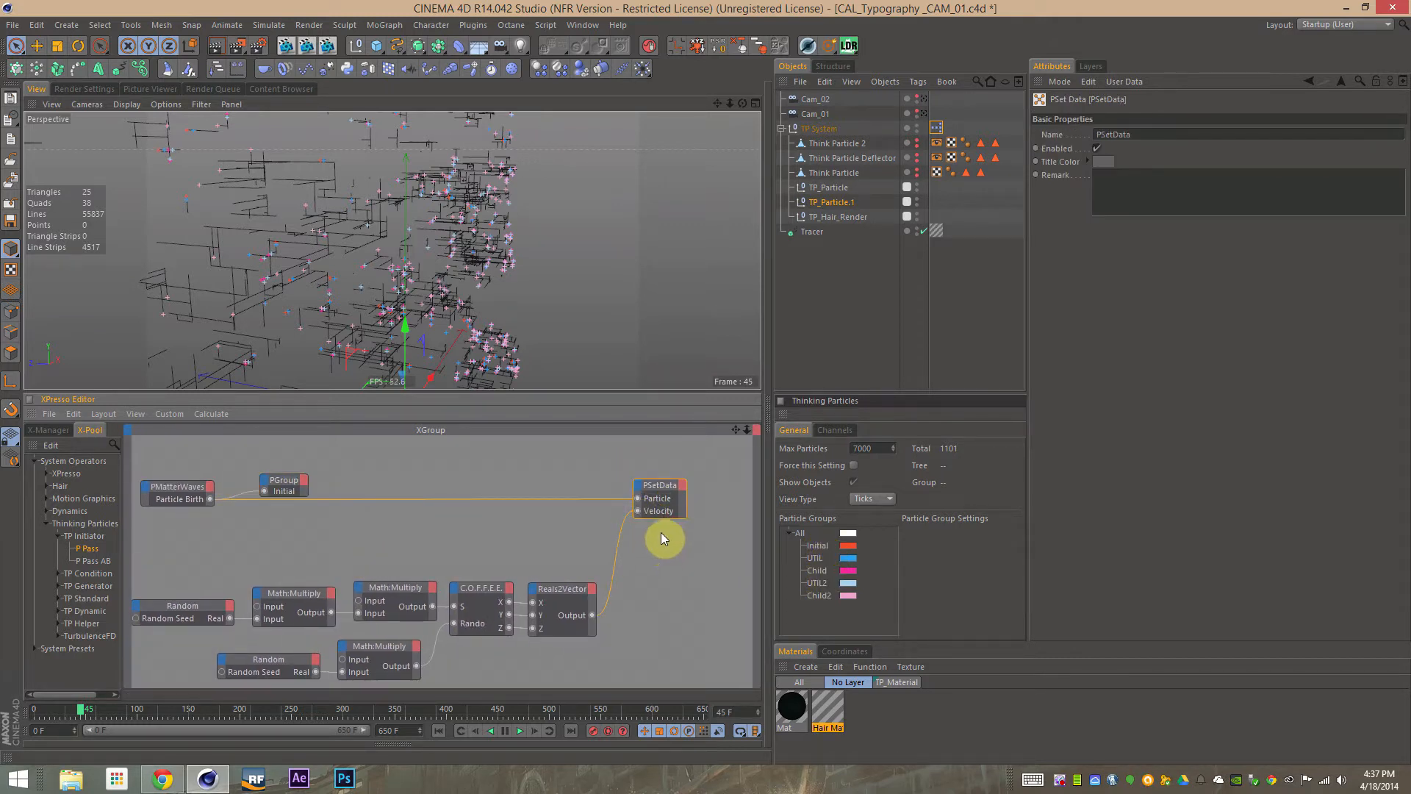
middle_click_drag(628, 546, 592, 535, "alt")
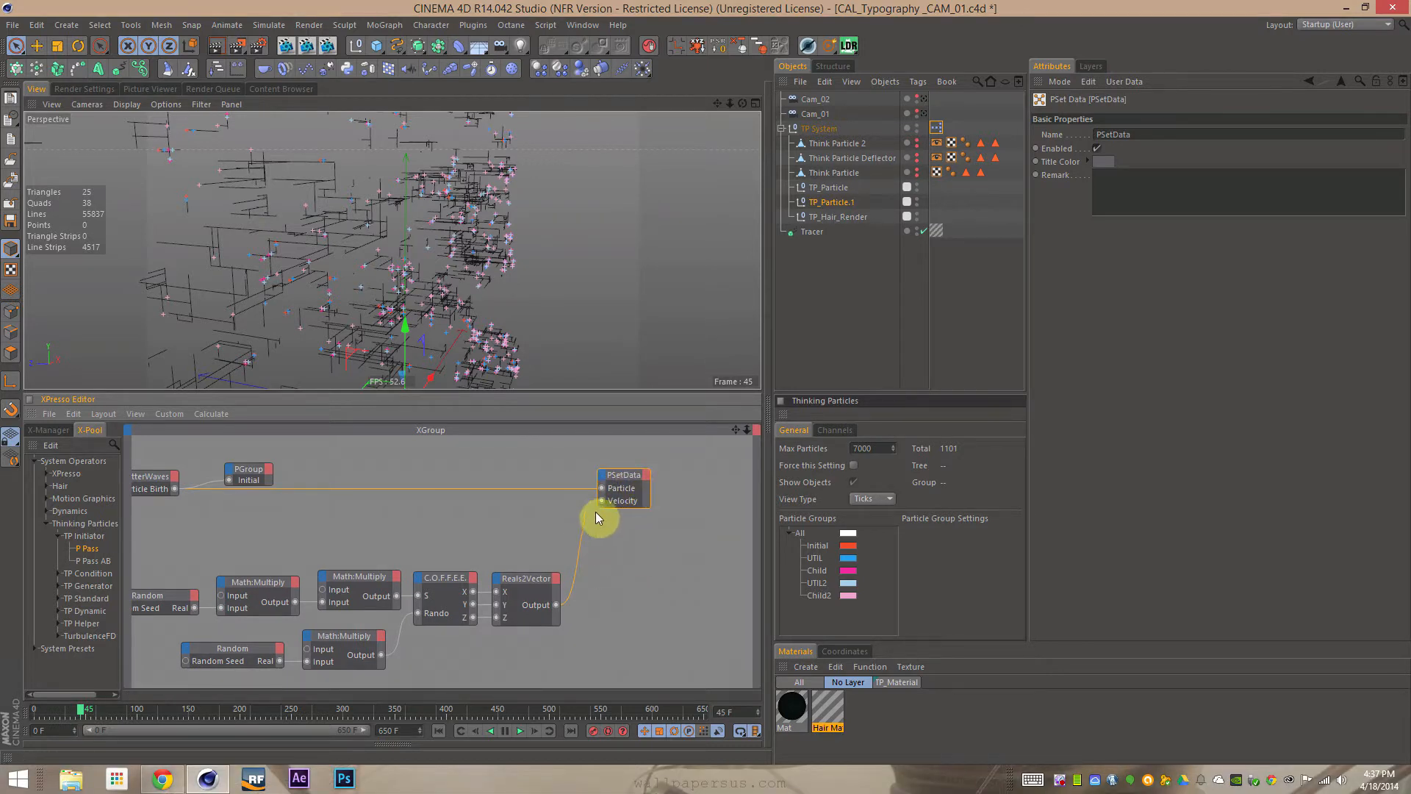
mouse_move(590, 519)
left_mouse_down()
mouse_move(530, 561)
mouse_move(601, 501)
left_mouse_up()
Add a Result node beside Reals2Vector, connect it to the Output port and set its data type to Vector
right_click(590, 588)
mouse_move(640, 593)
mouse_move(724, 593)
mouse_move(825, 594)
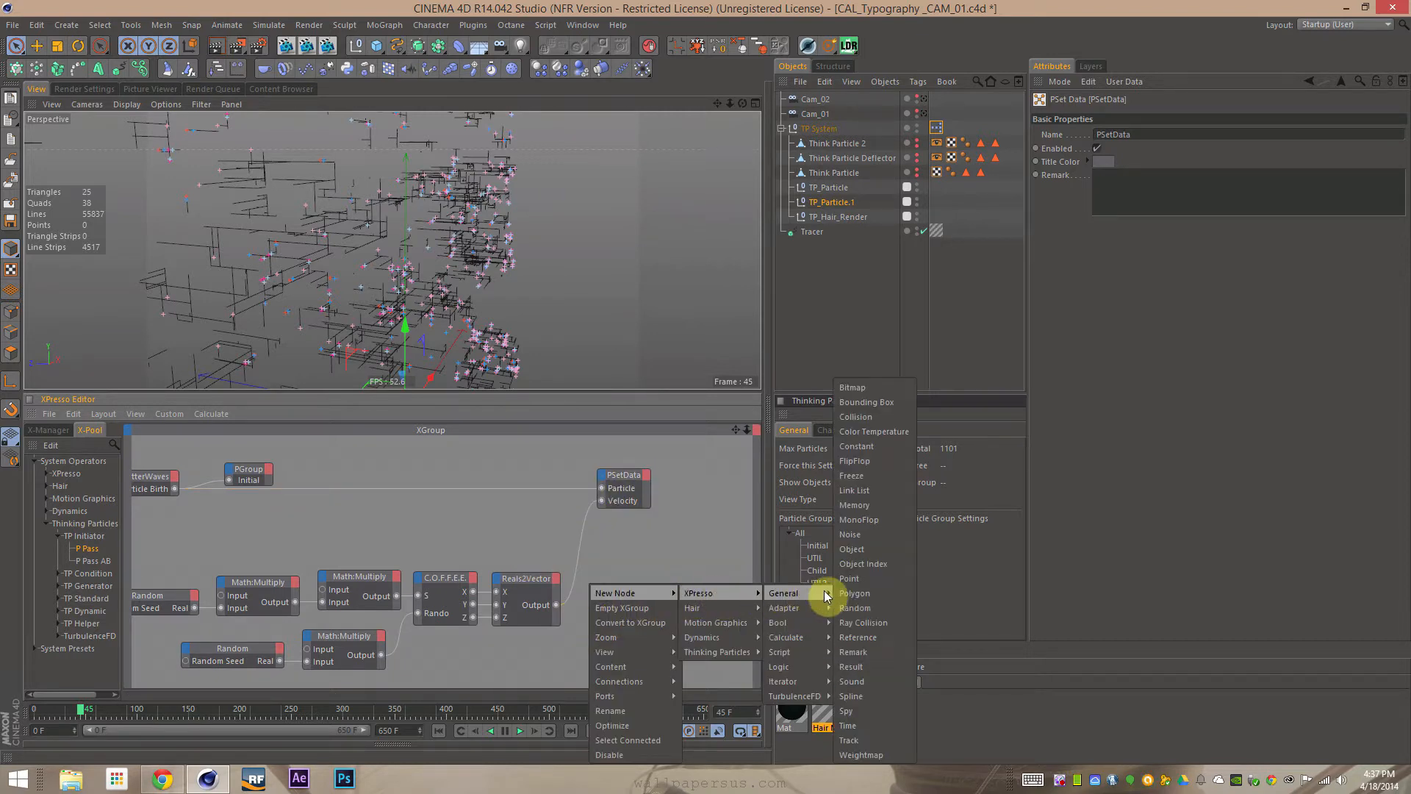
left_click(859, 666)
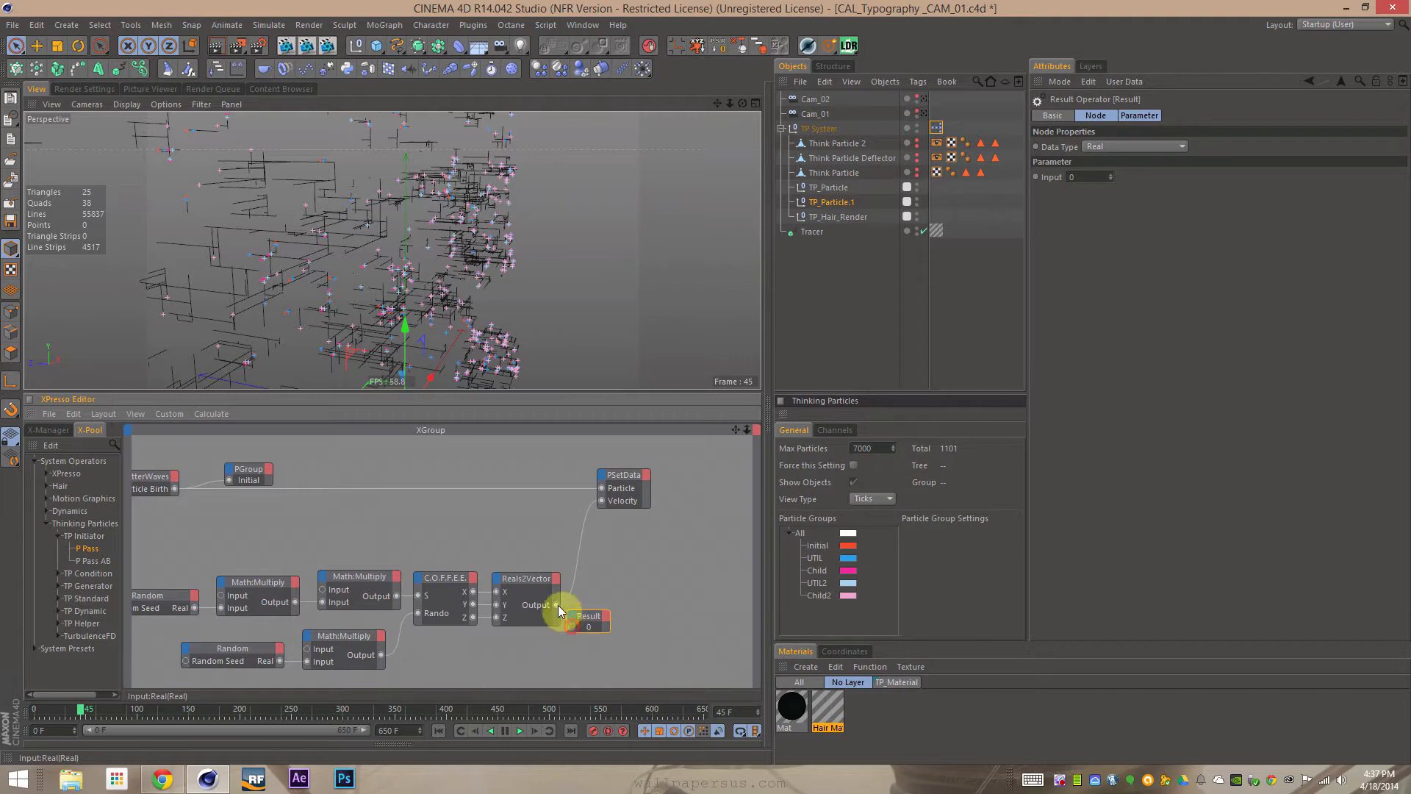
left_click_drag(556, 605, 581, 623)
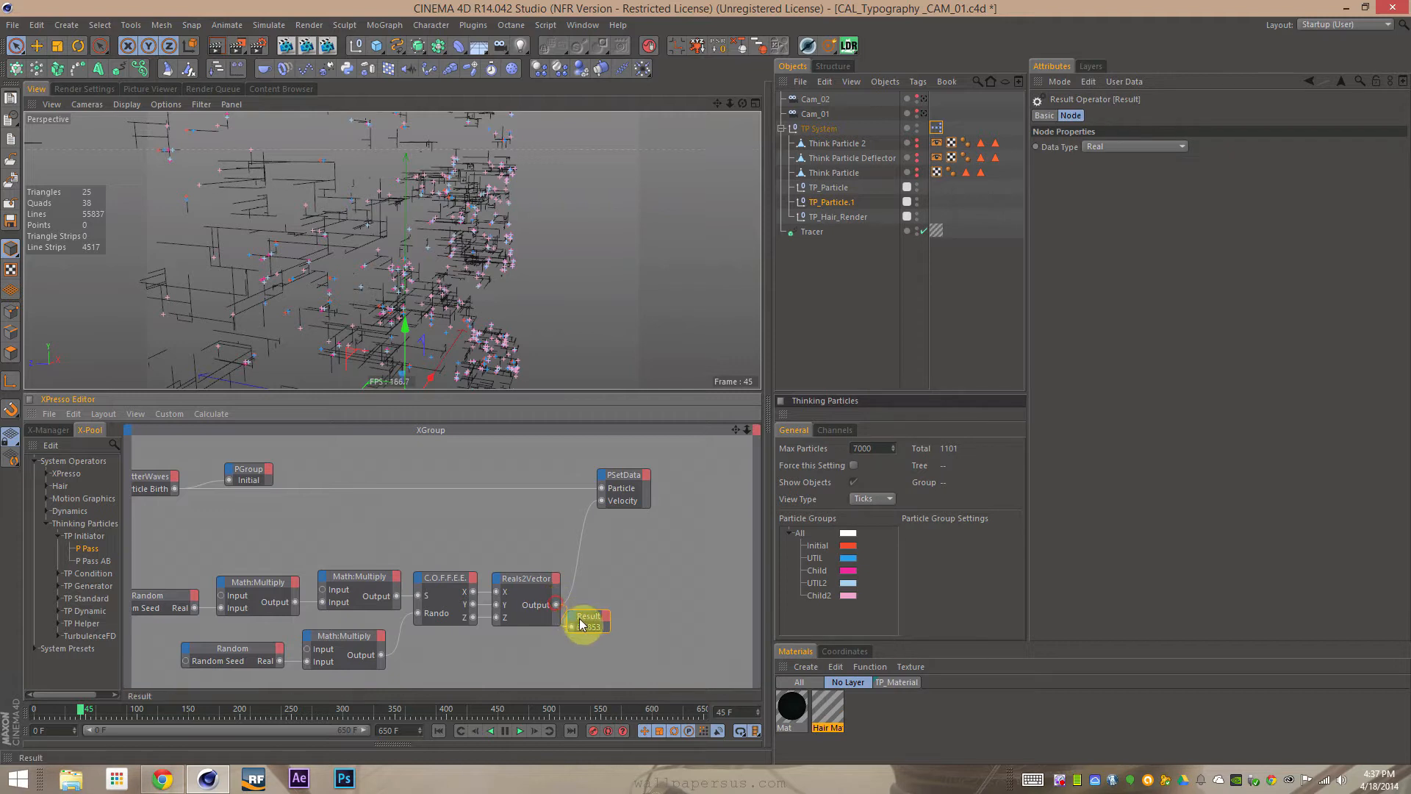
left_click(1109, 146)
left_click(1124, 233)
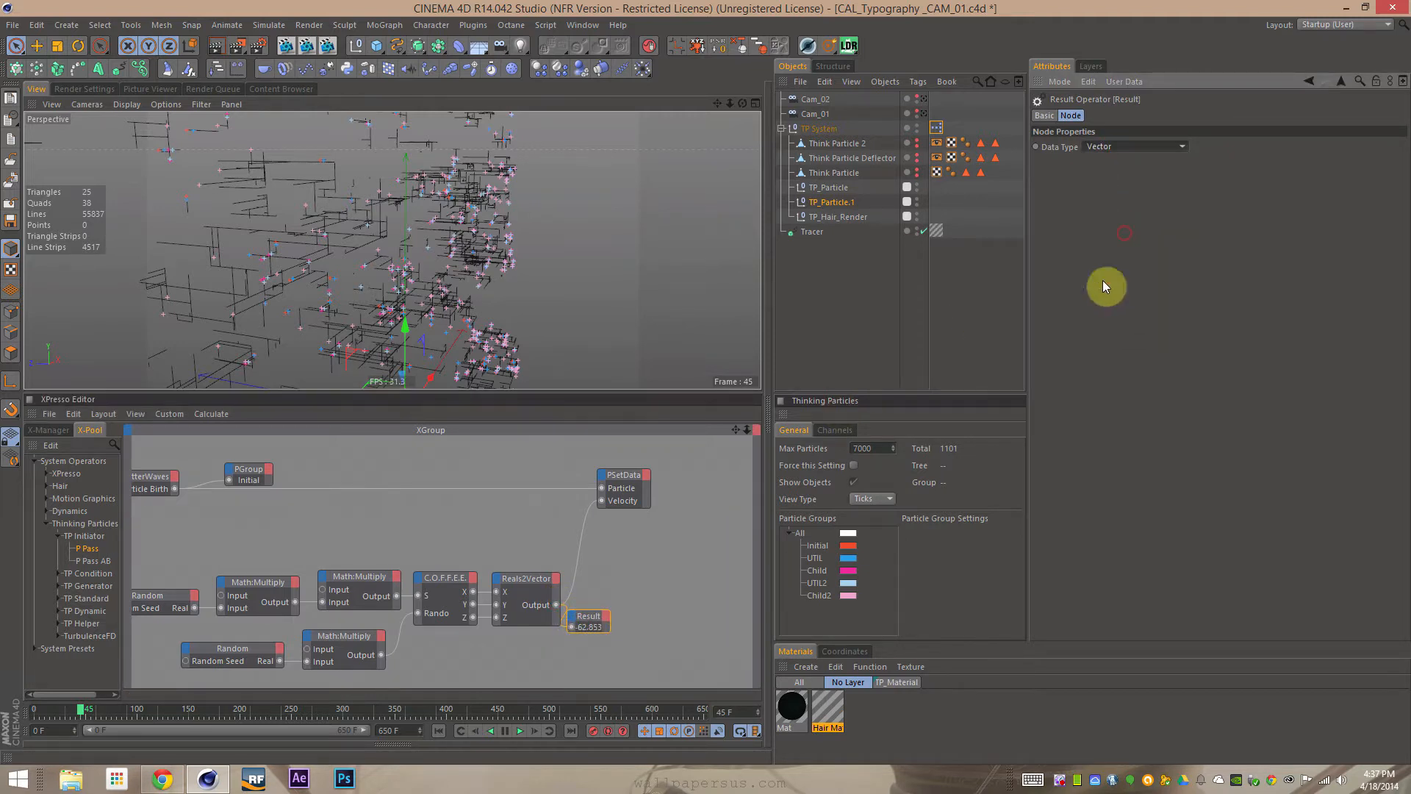
left_click_drag(584, 628, 643, 620)
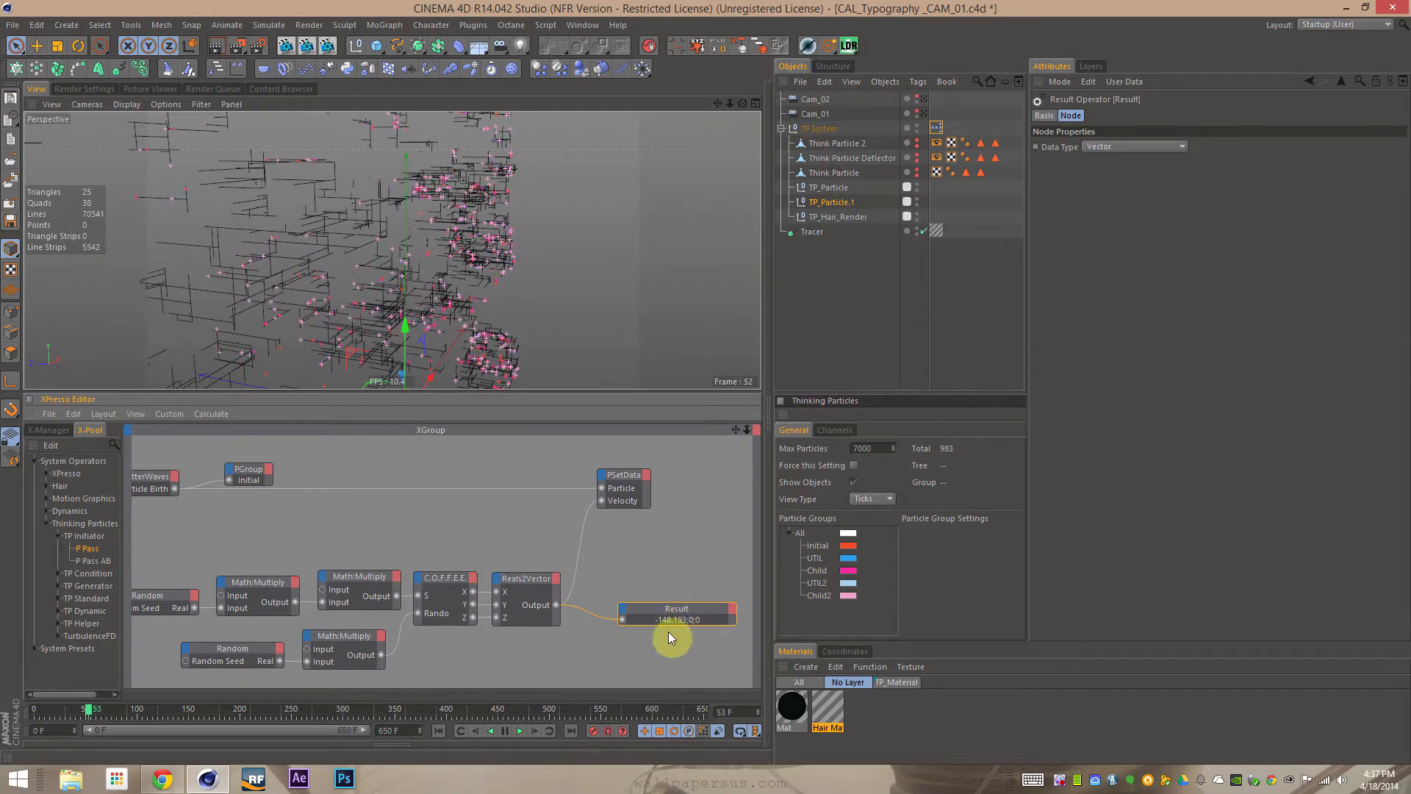
Delete the Result node connected to Reals2Vector
key("Delete")
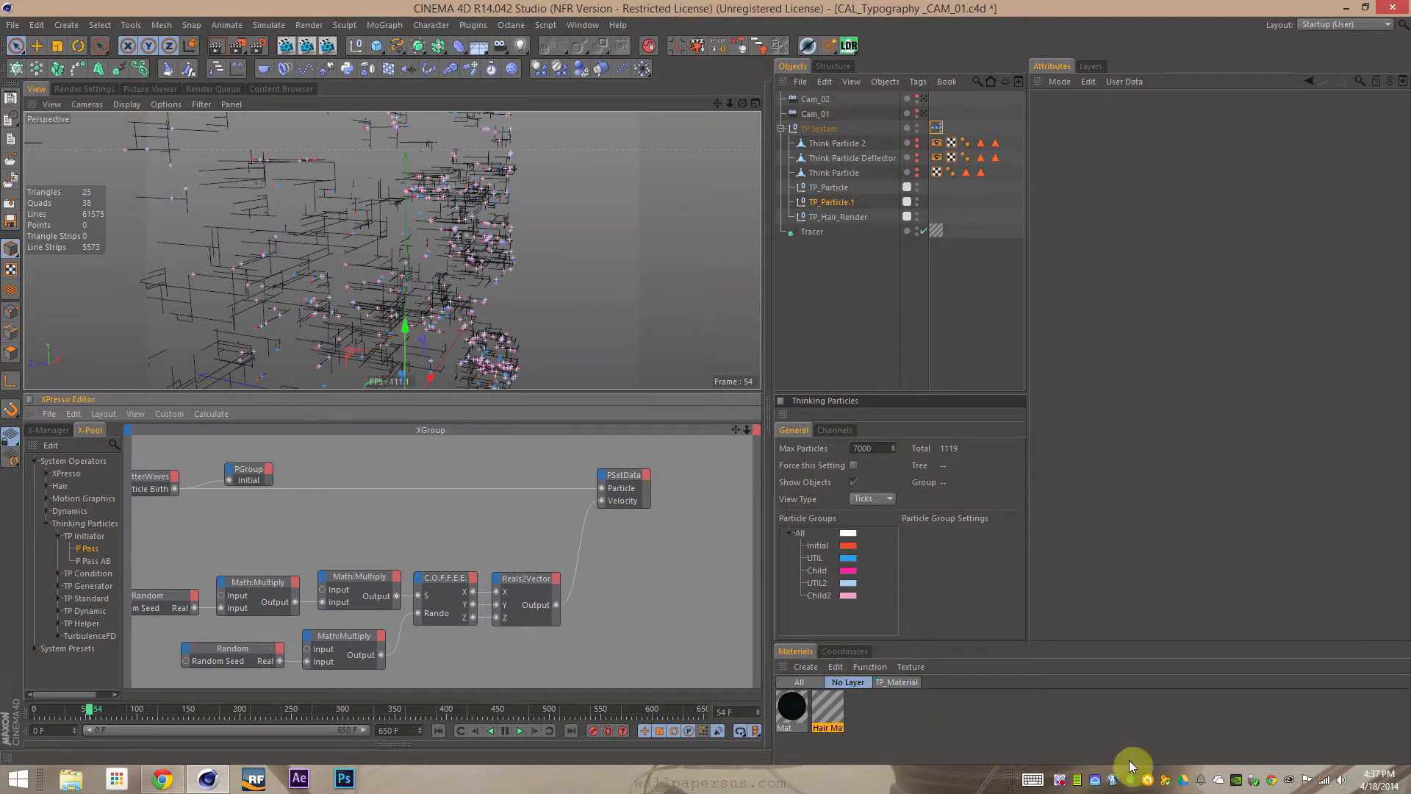
right_click(1063, 780)
left_click(1088, 577)
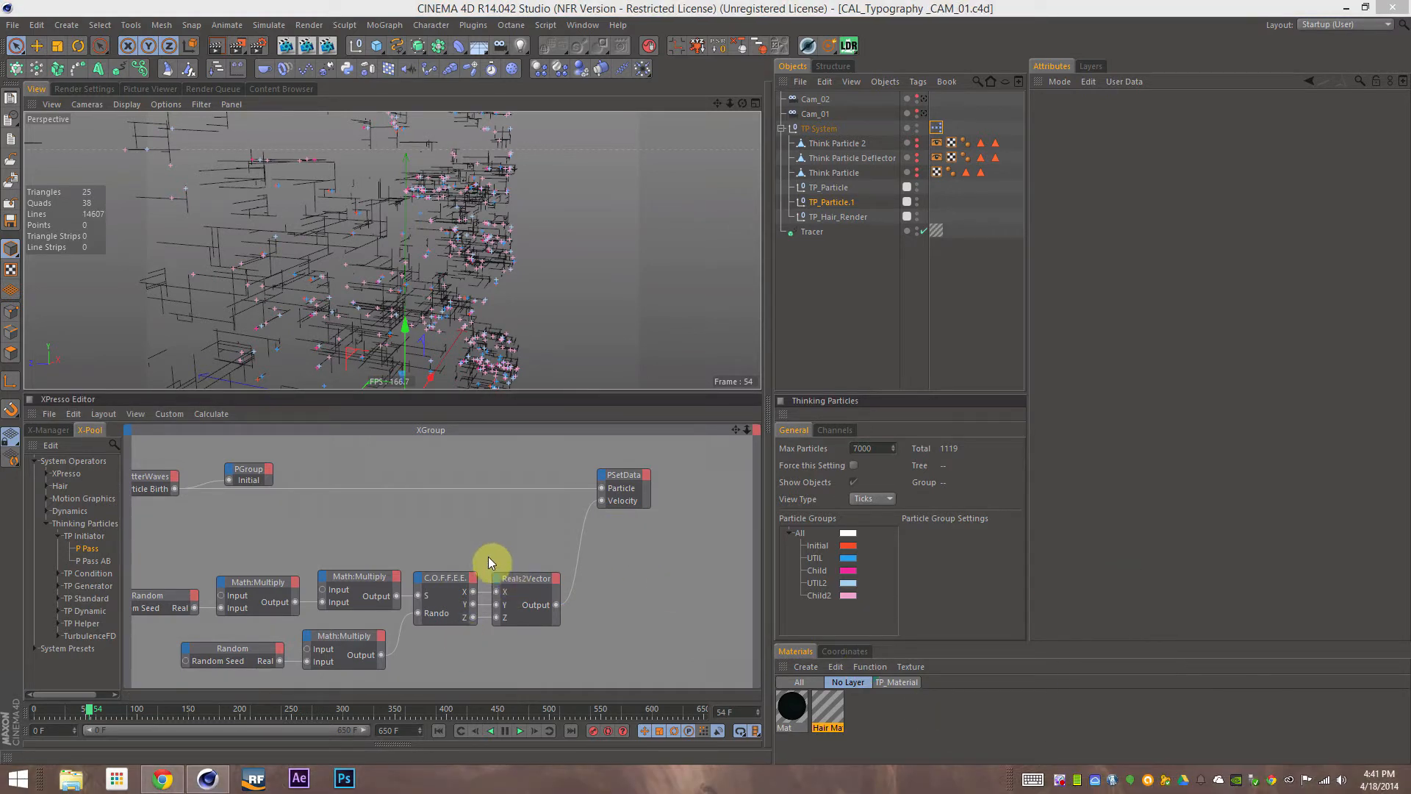
Review the PMatterWaves and PGroup nodes, the inputs of PSetData and the settings of both Random nodes
left_click_drag(491, 550, 599, 535)
middle_click_drag(421, 562, 488, 548)
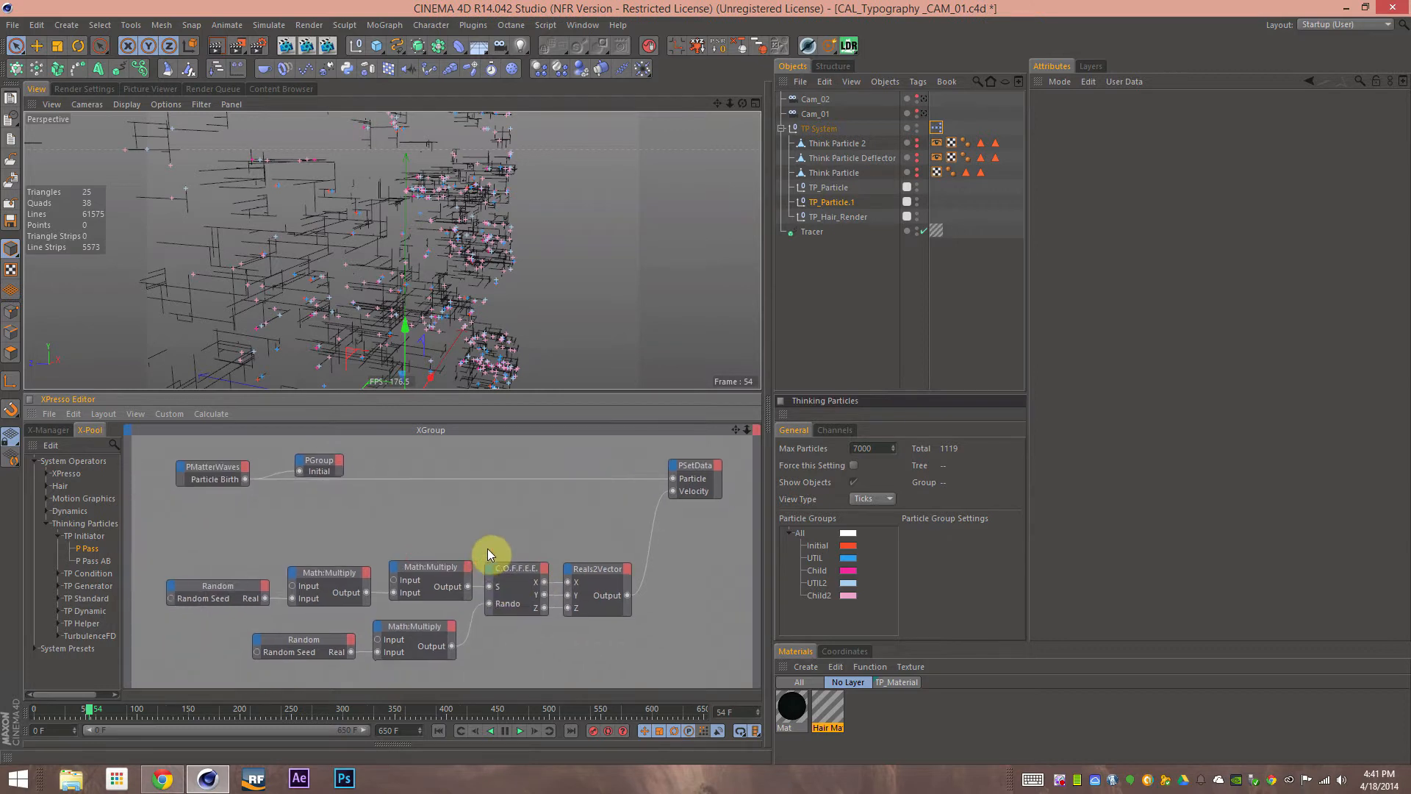
left_click(229, 468)
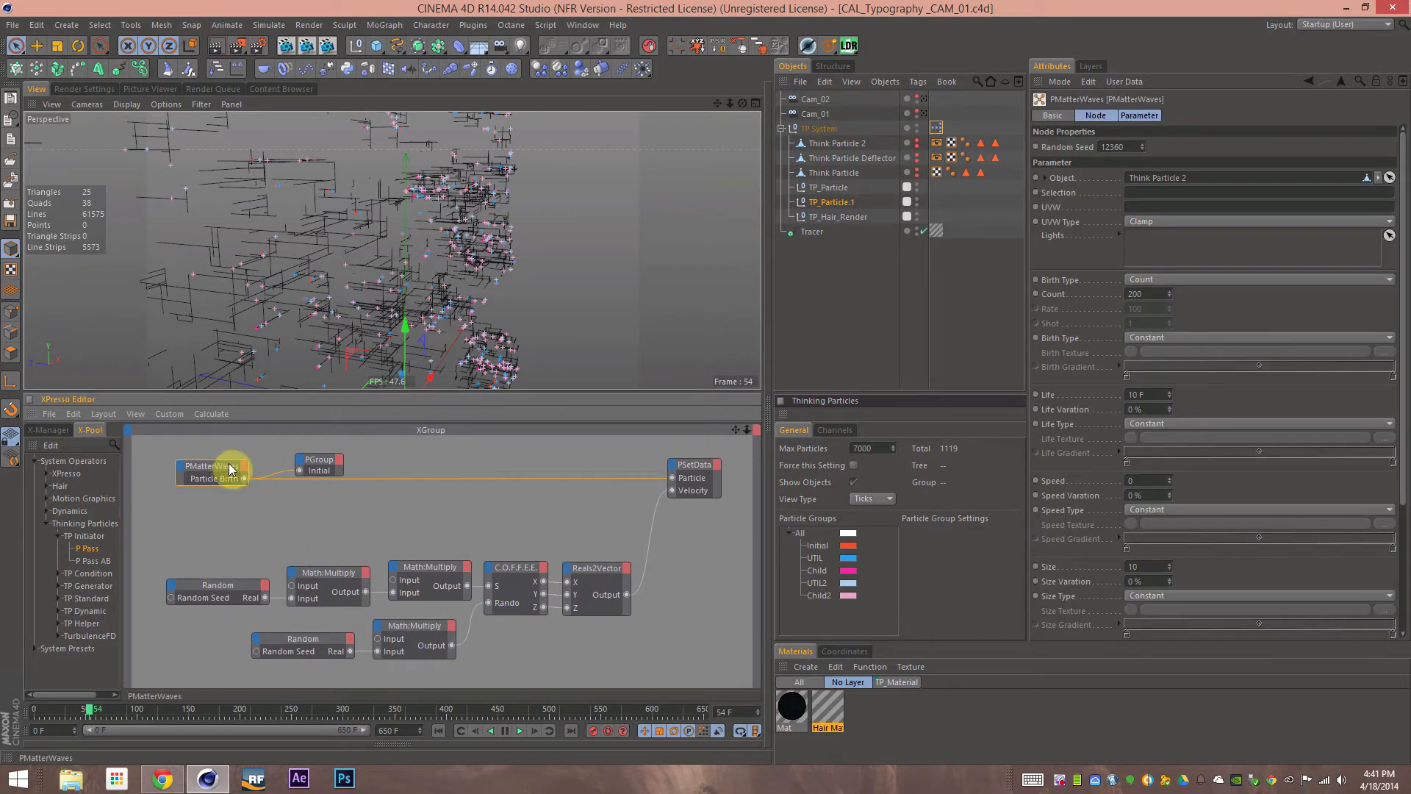
left_click(342, 474)
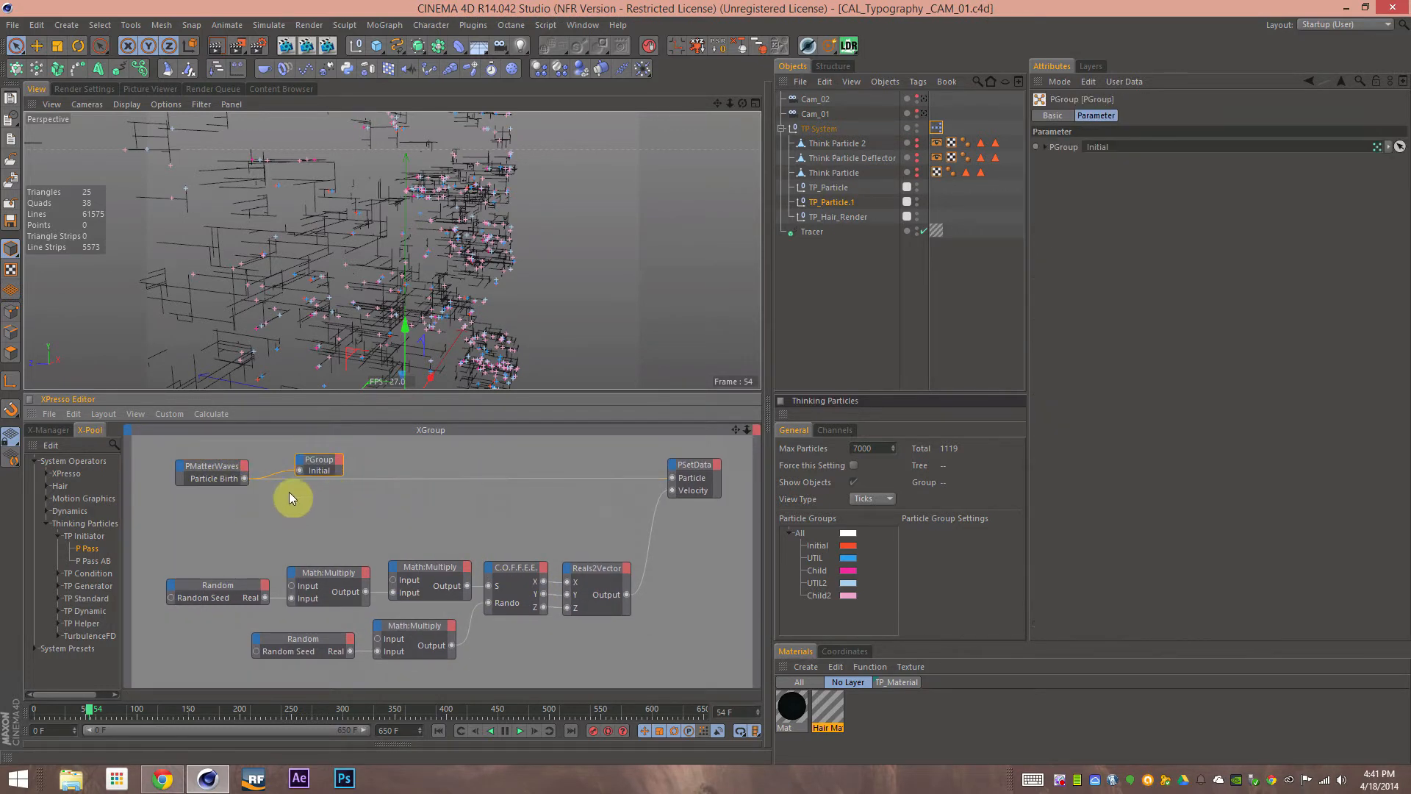
left_click(229, 472)
left_click(316, 466)
left_click_drag(329, 513, 701, 483)
left_click(570, 507)
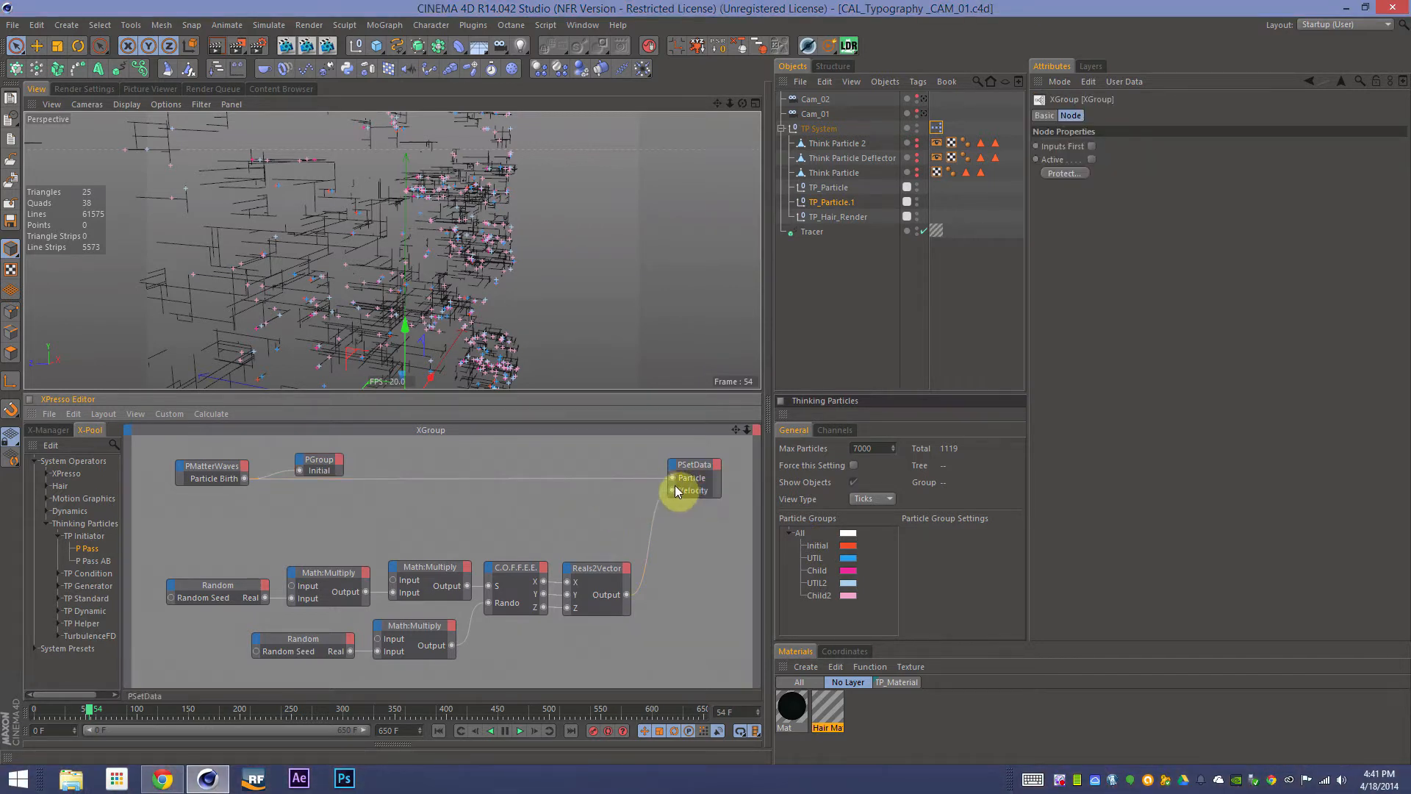
middle_click_drag(558, 533, 553, 510)
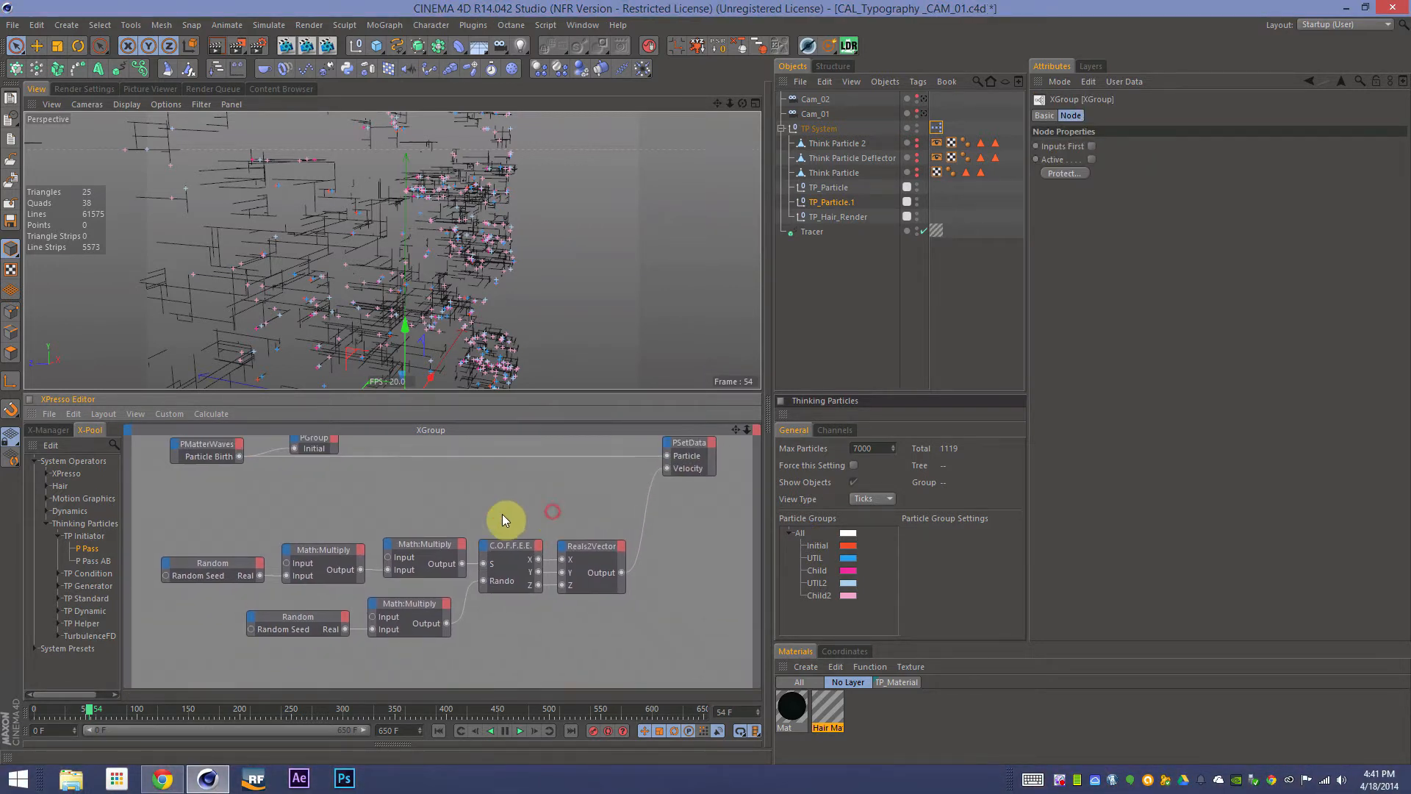
left_click_drag(226, 558, 271, 650)
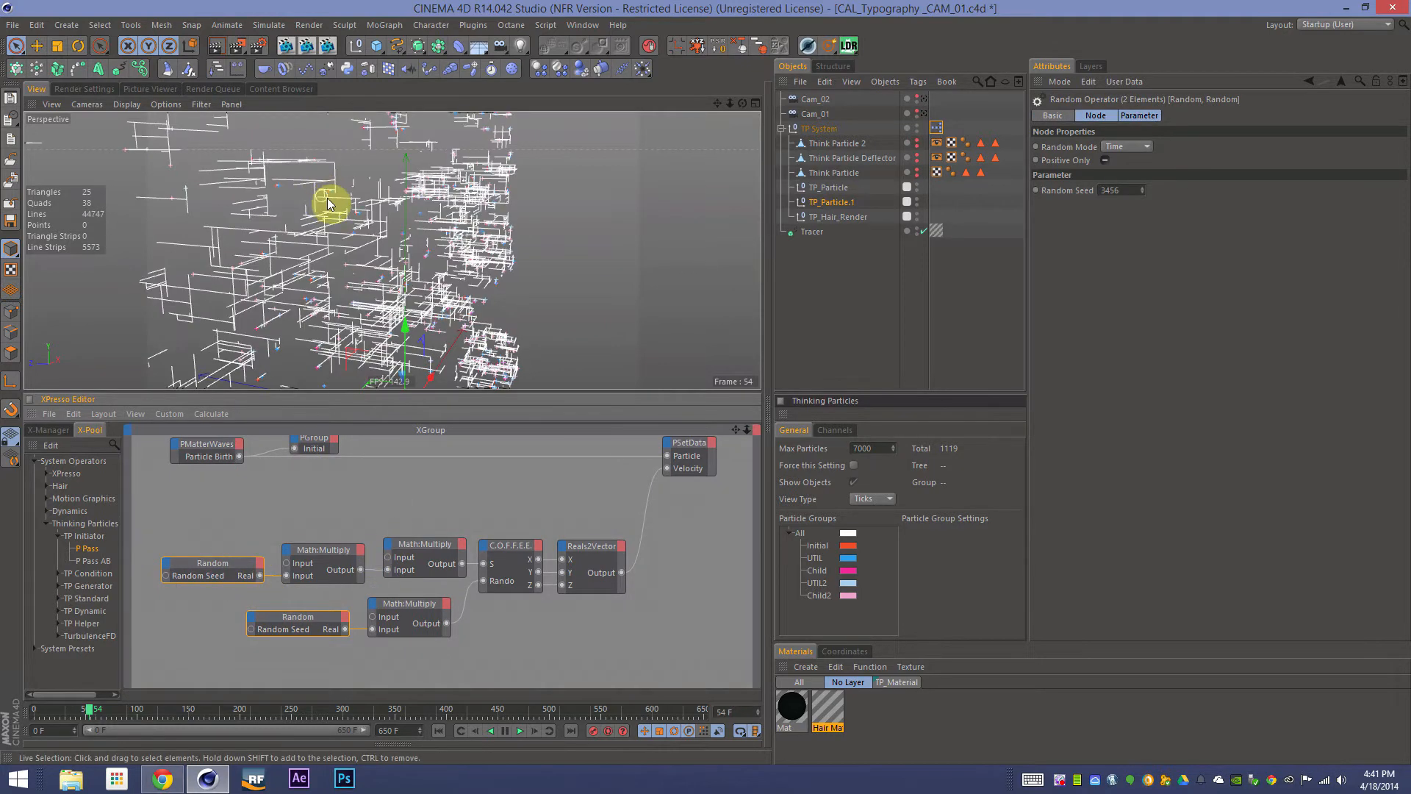
Set the Thinking Particles view type to Flakes
left_click(872, 499)
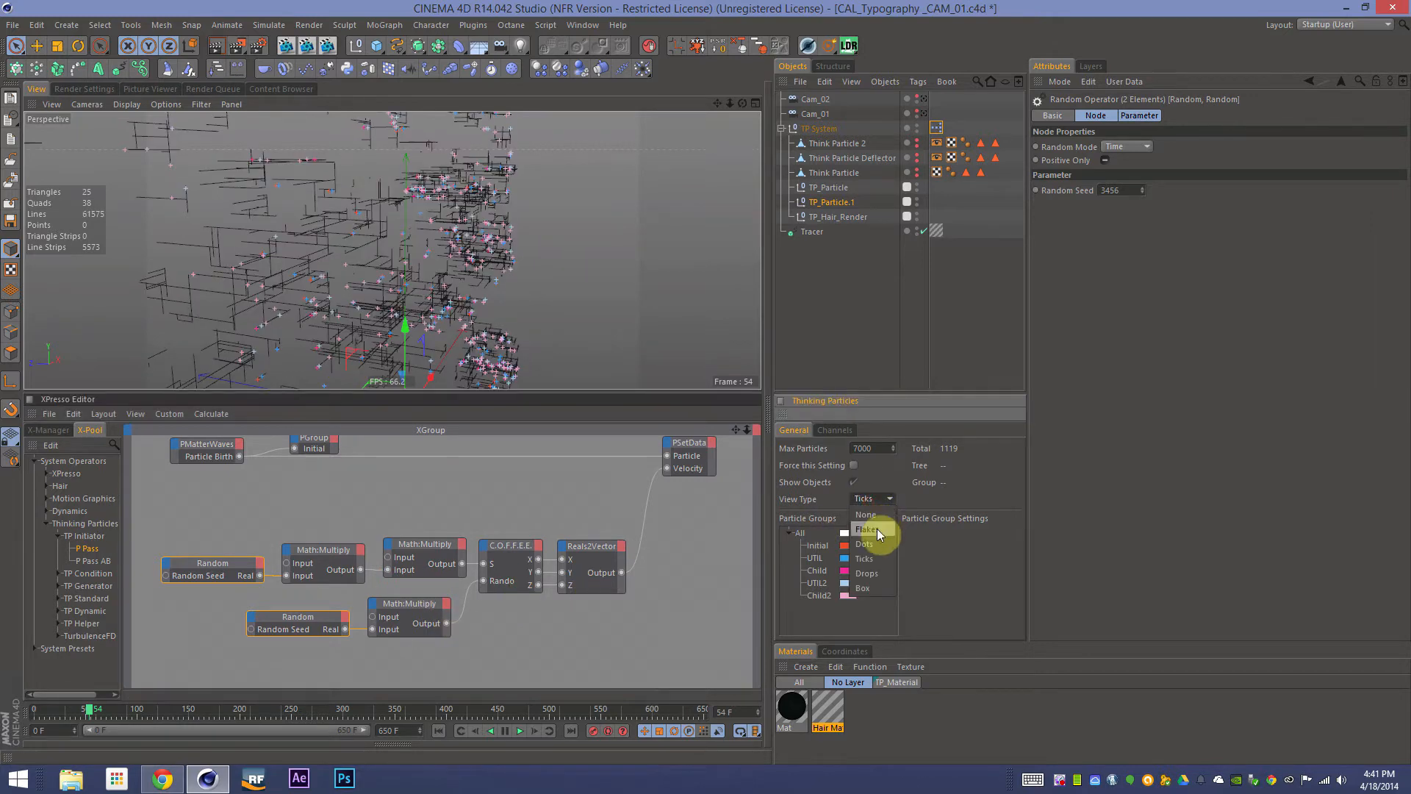
left_click(878, 528)
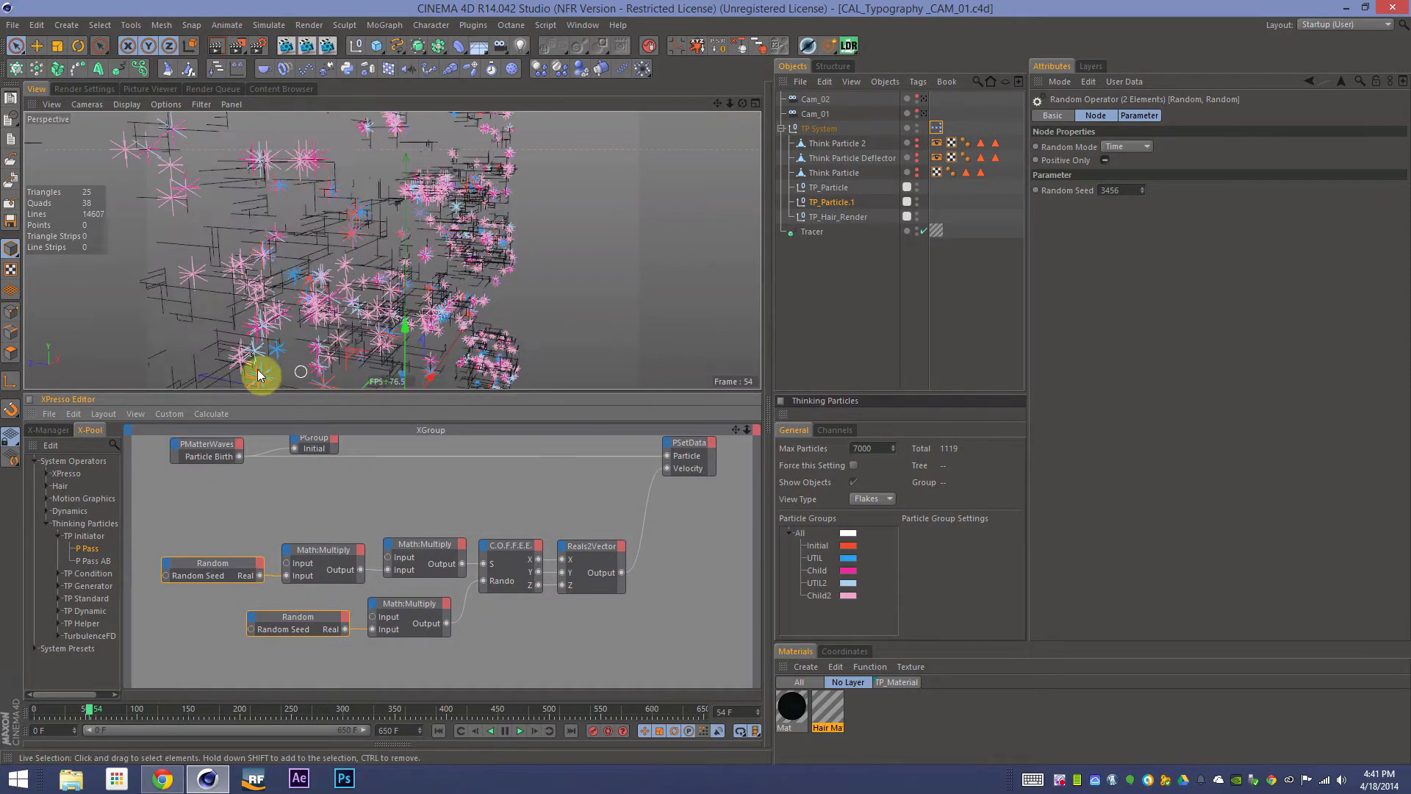
Move the seven velocity-chain nodes up closer to the PMatterWaves row and save the scene
left_click_drag(193, 507, 605, 644)
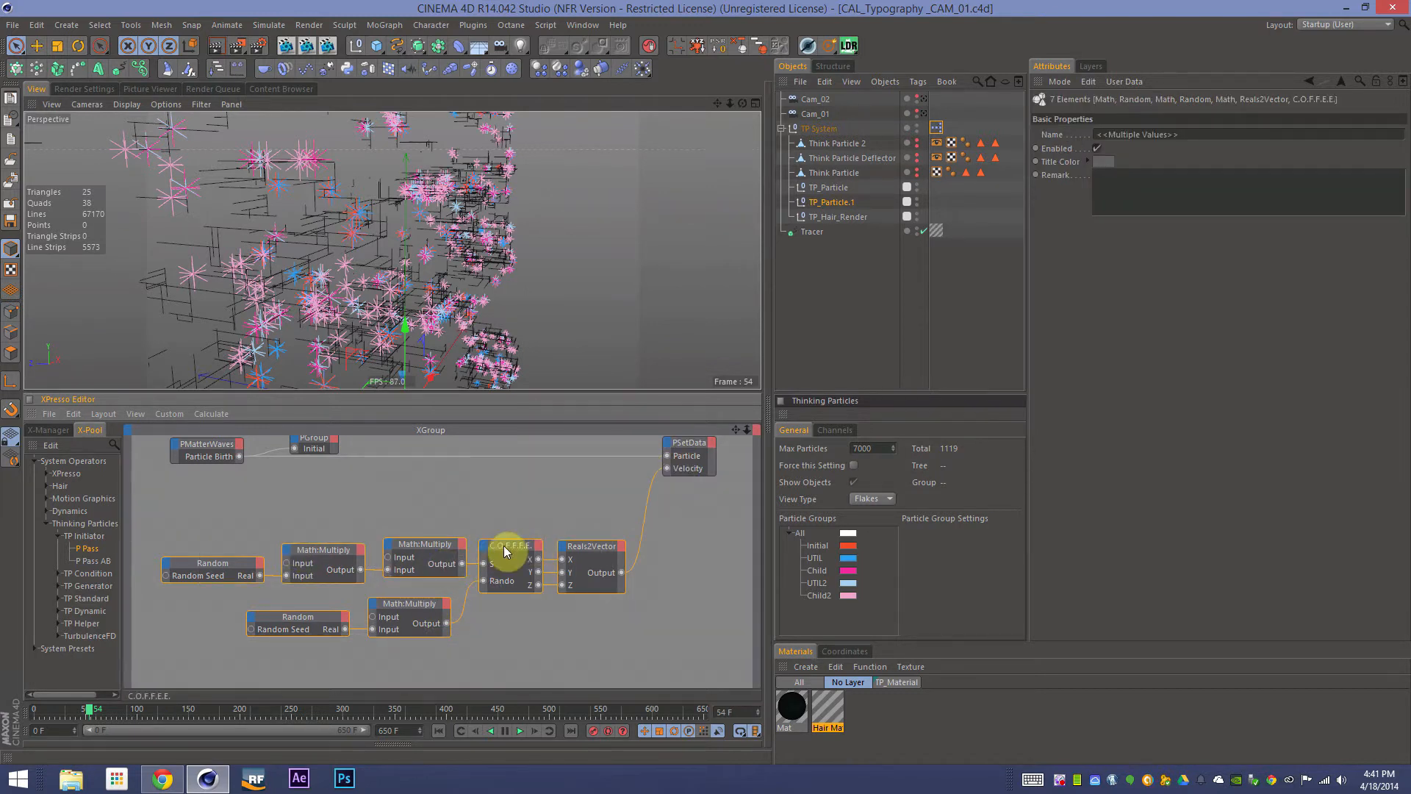
left_click_drag(507, 544, 500, 491)
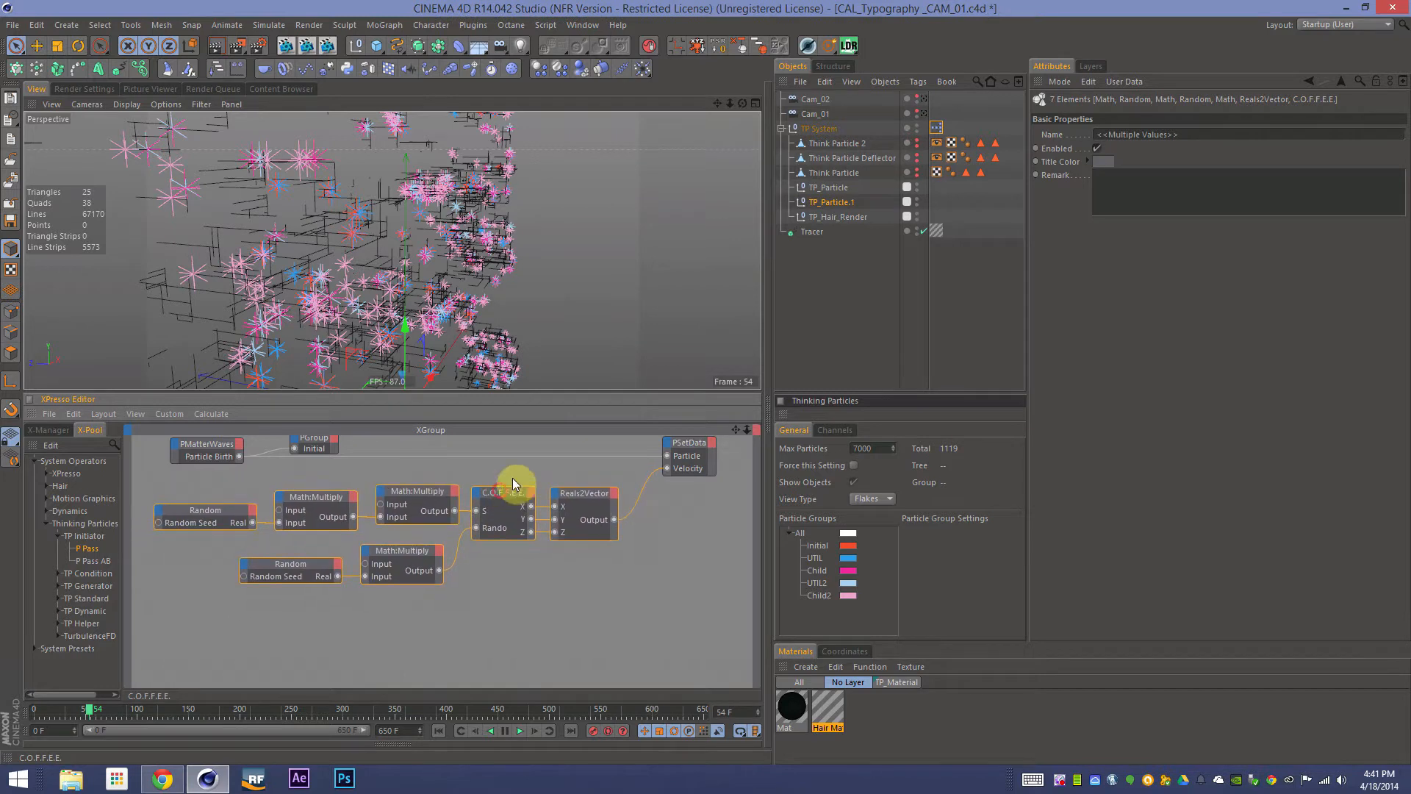
left_click(496, 482)
key("ctrl+s")
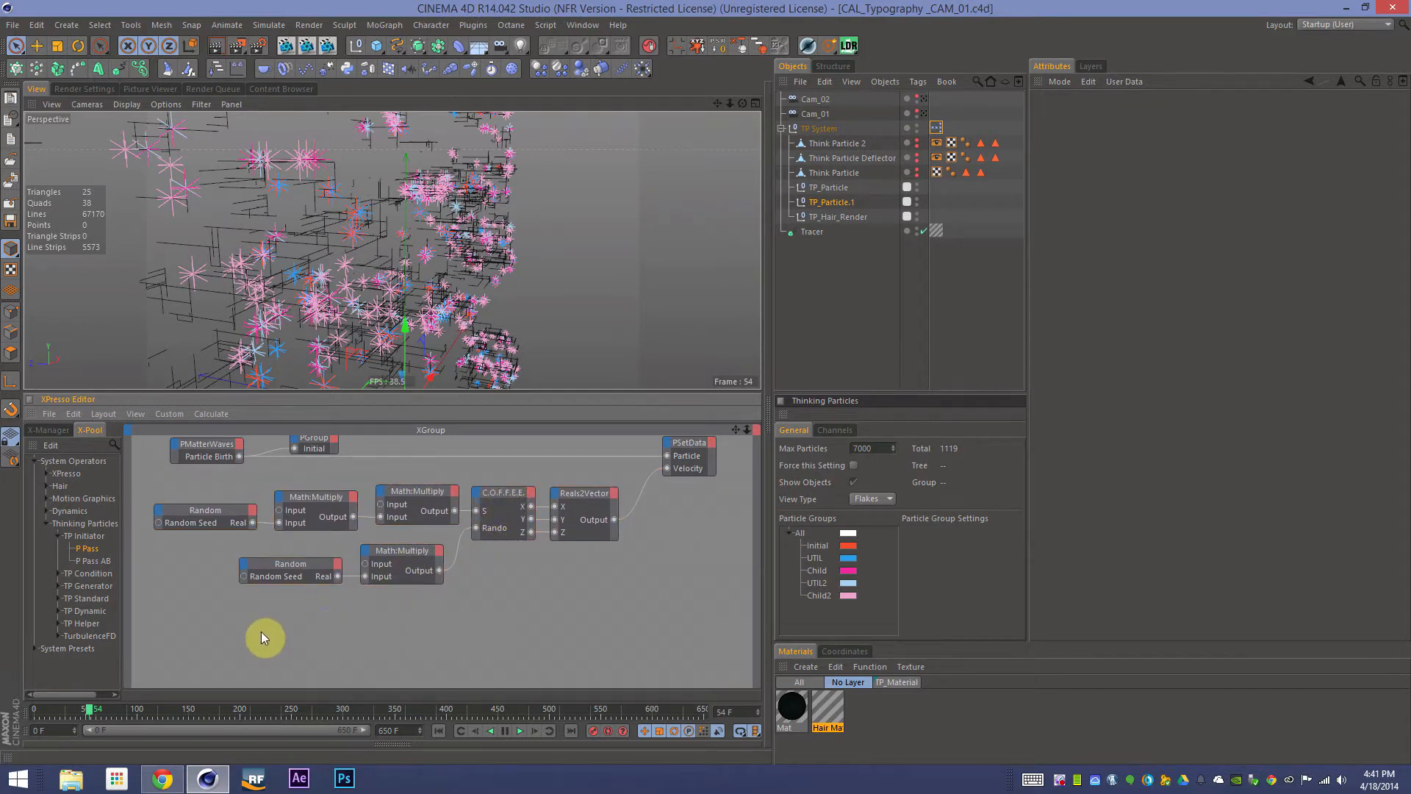
Review the settings of the upper Random node, its two Multiply nodes and the C.O.F.F.E.E. node they feed
left_click_drag(244, 531, 239, 533)
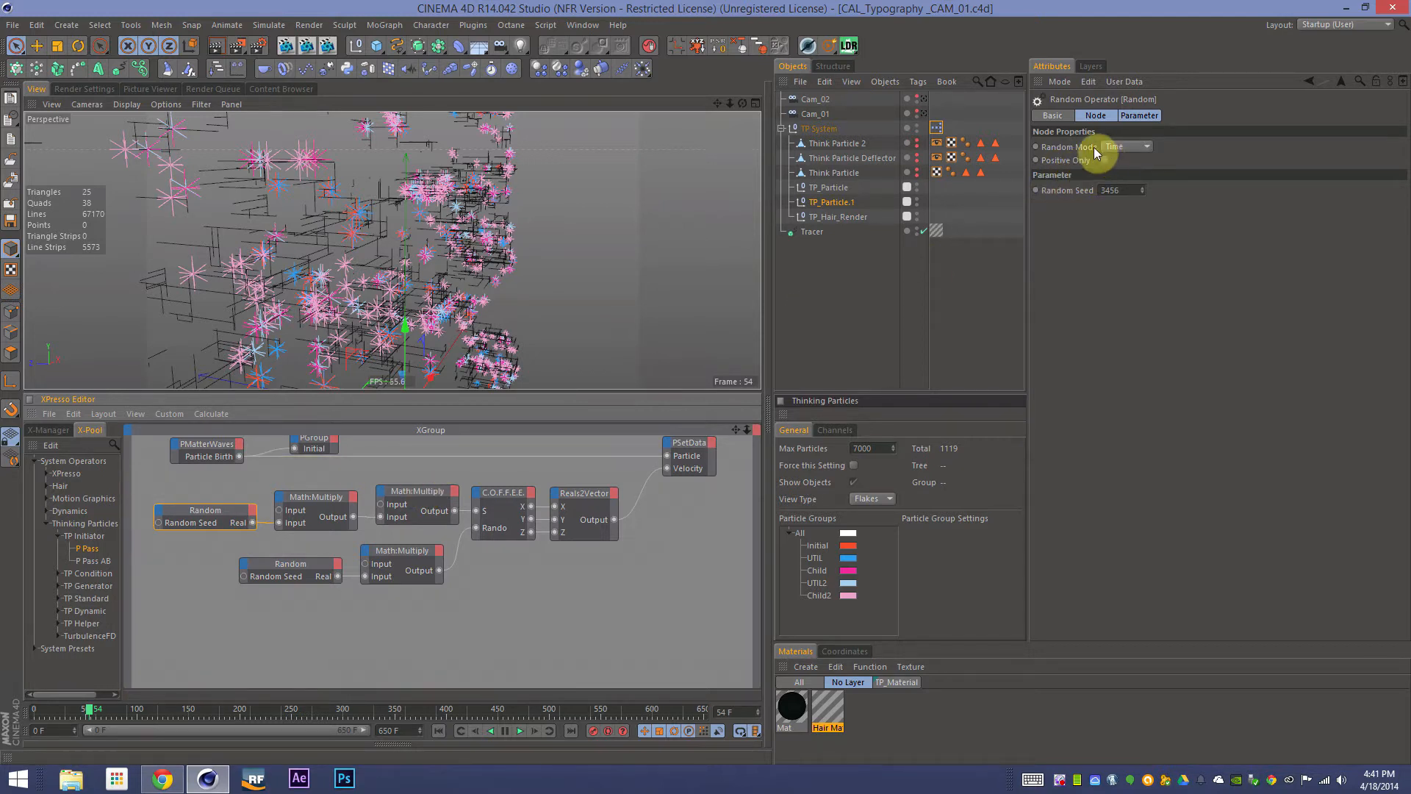
left_click(1125, 191)
left_click(314, 503)
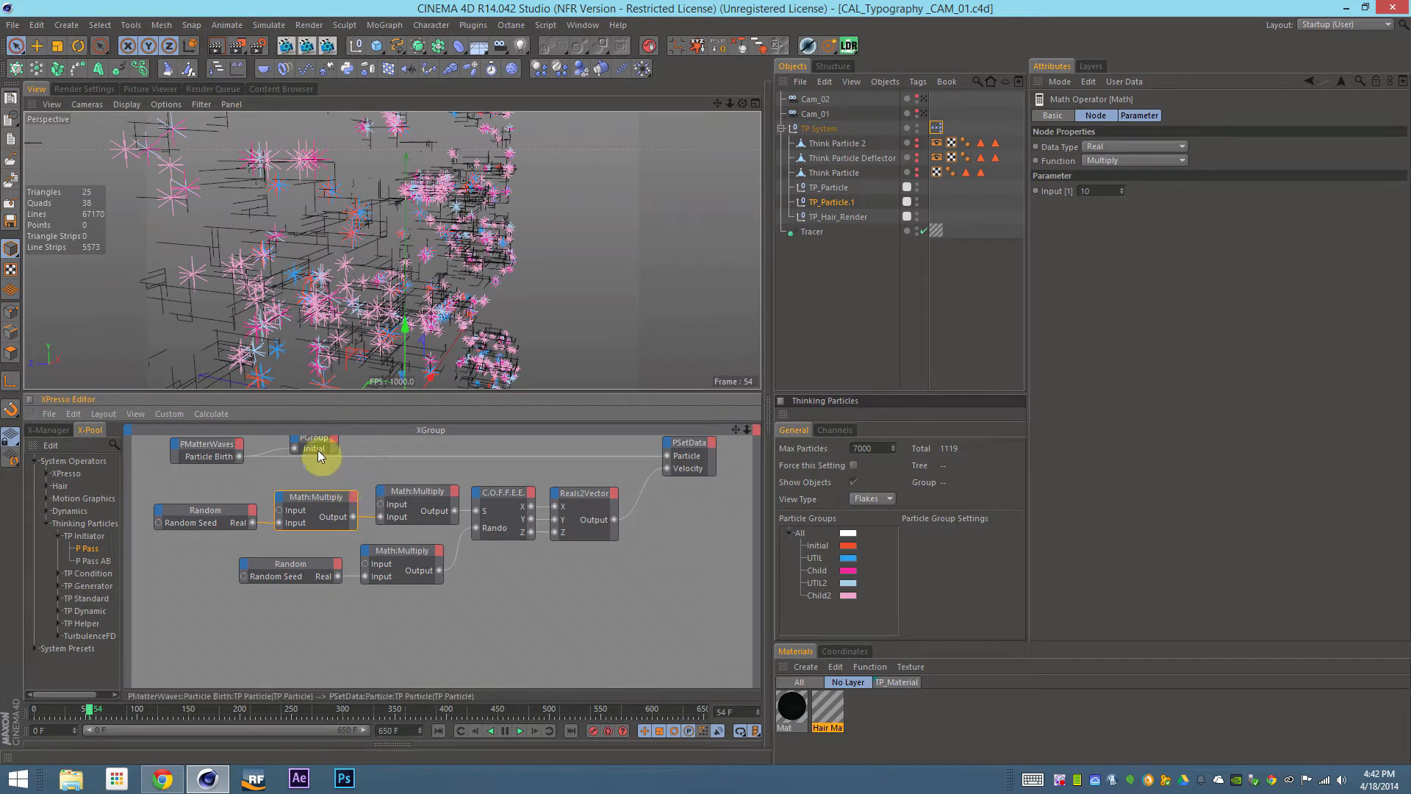
left_click(419, 505)
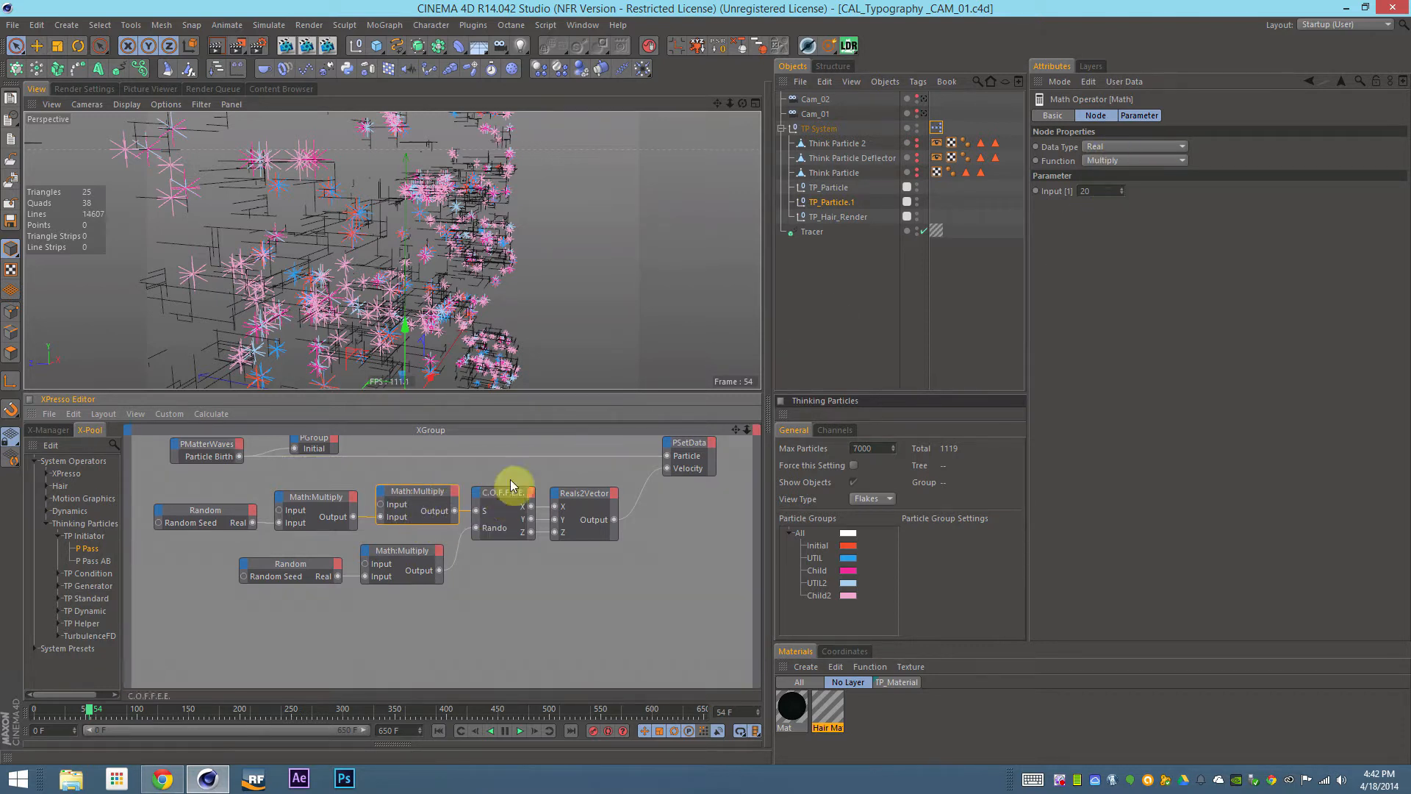
left_click(515, 510)
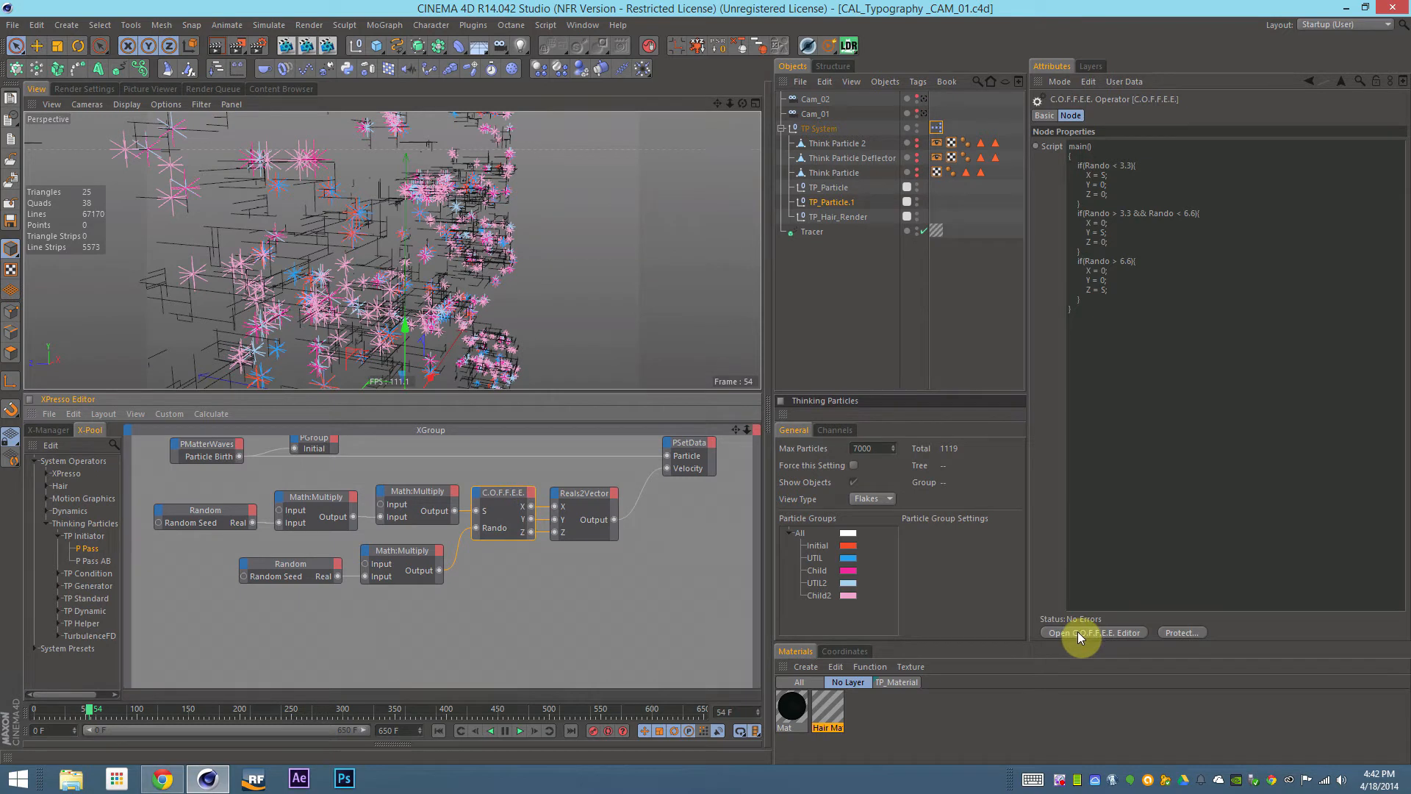
Check the settings of the lower Random node and the Multiply node that feeds the Rando input
left_click(306, 570)
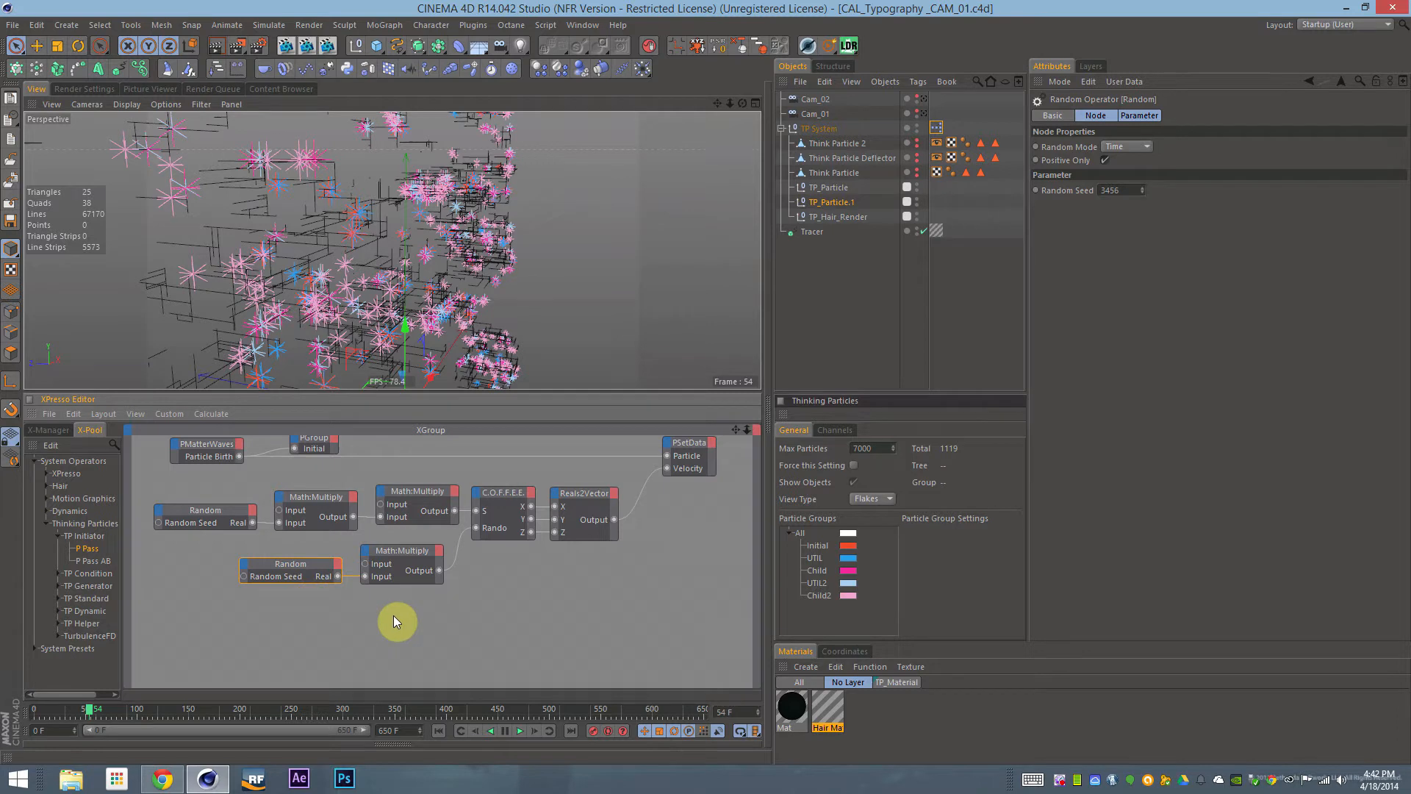
left_click(410, 572)
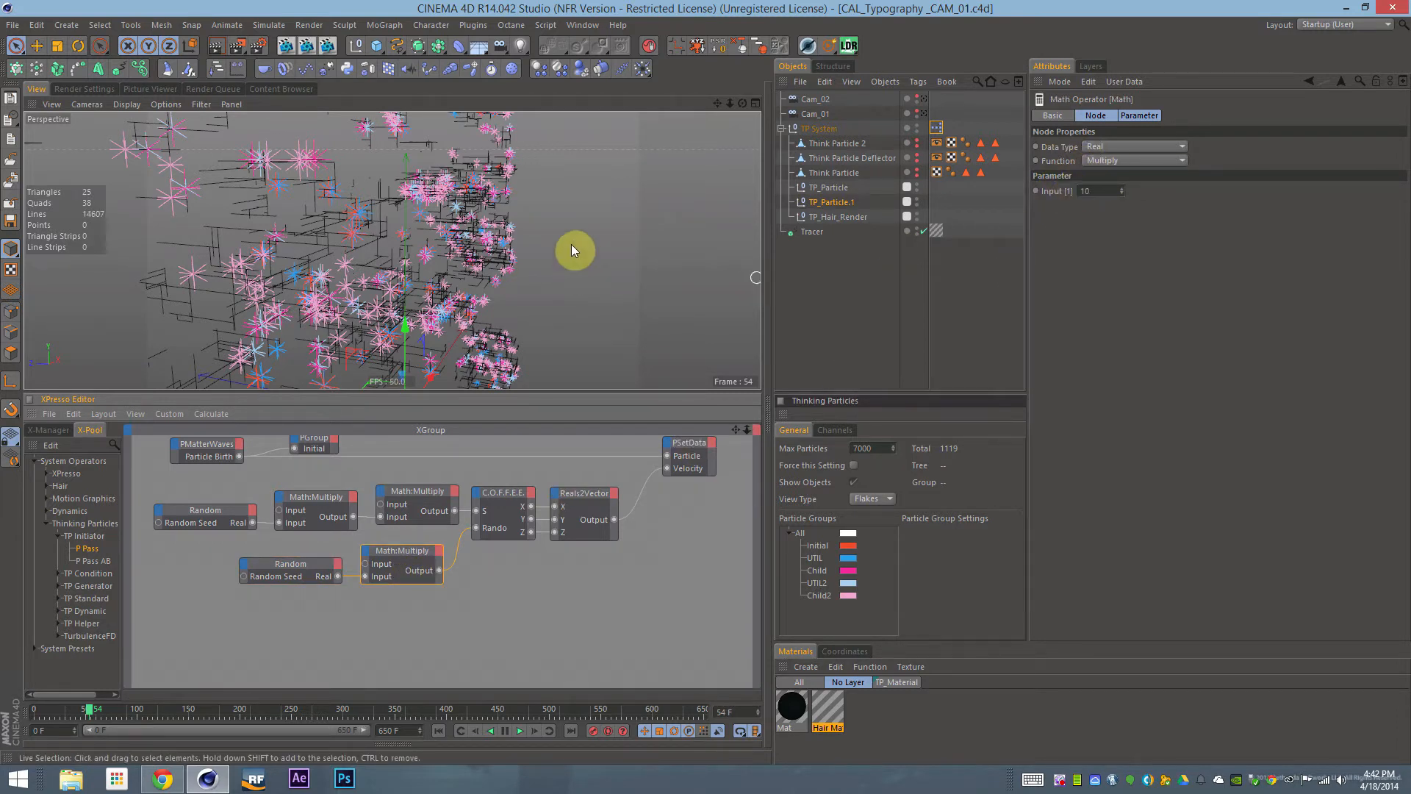
left_click(312, 570)
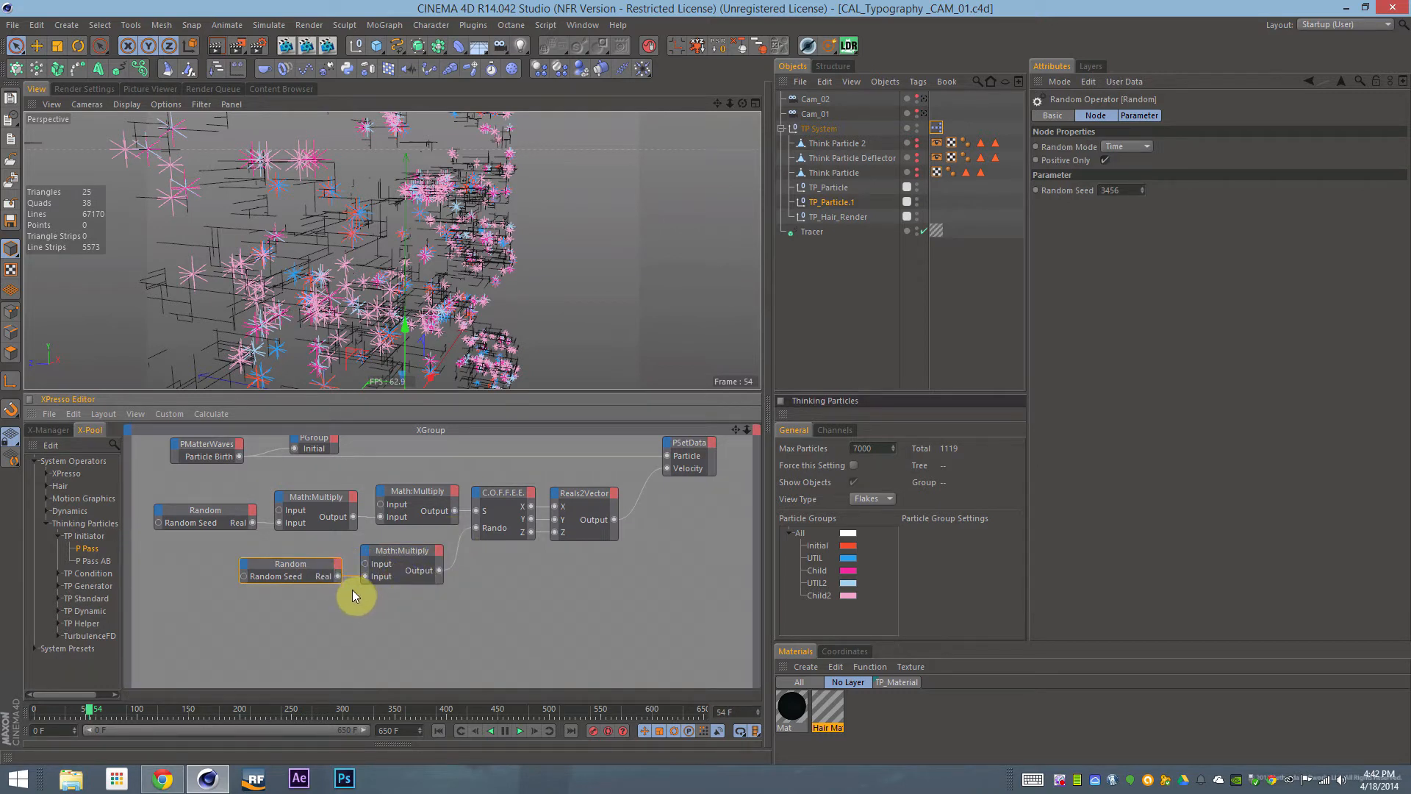
left_click(403, 559)
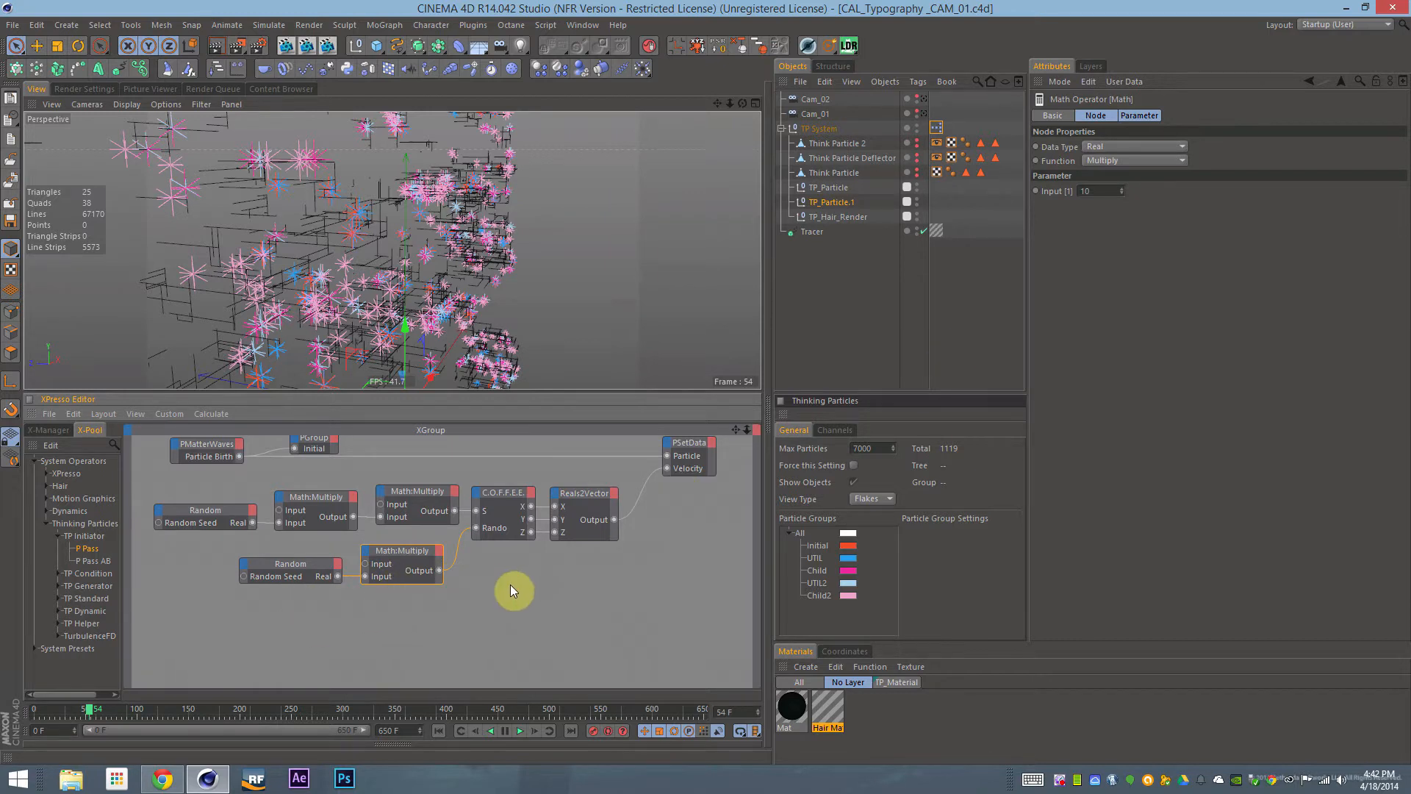
Open the C.O.F.F.E.E. node's script in the Expression Editor and identify the node chains feeding its S and Rando inputs
left_click(523, 521)
left_click(1123, 635)
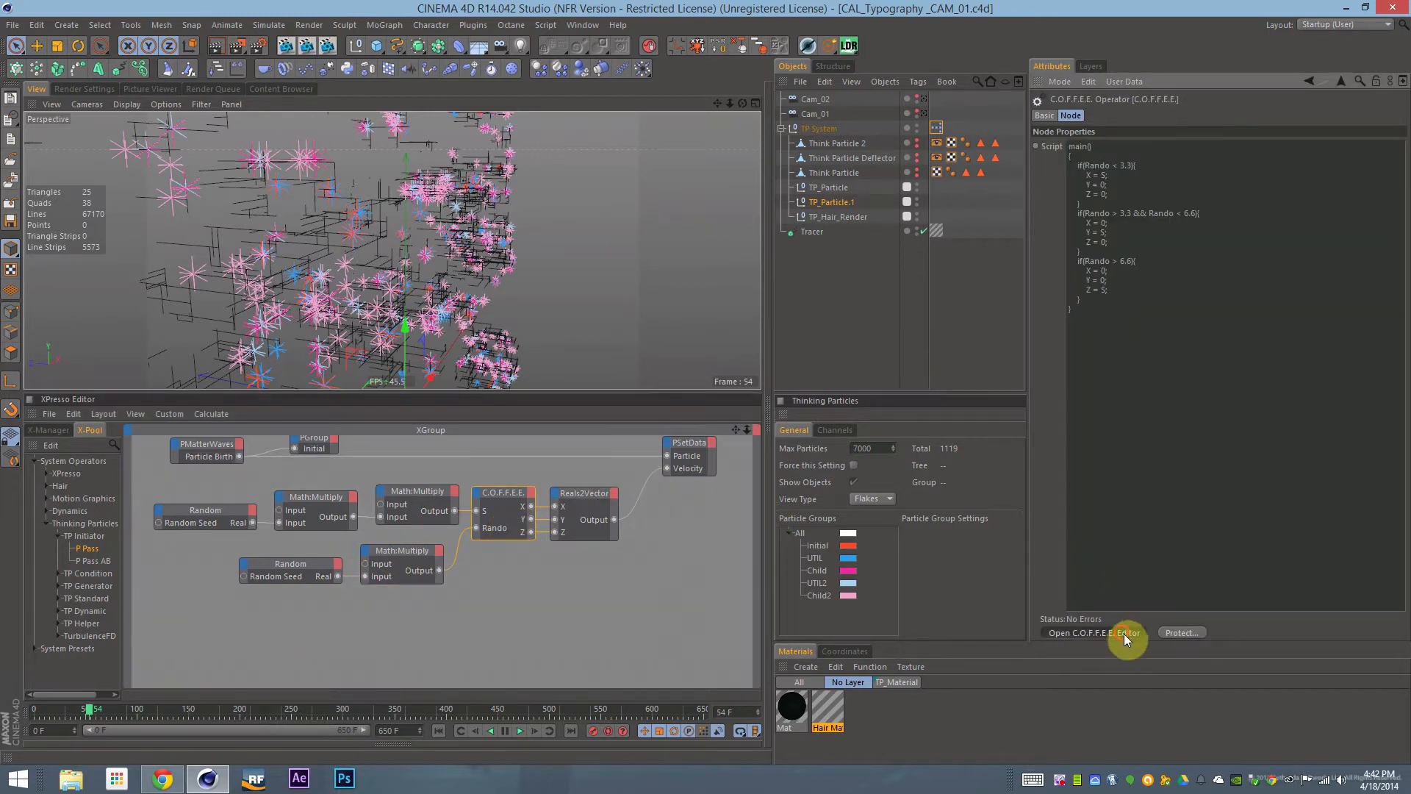
left_click_drag(817, 217, 642, 282)
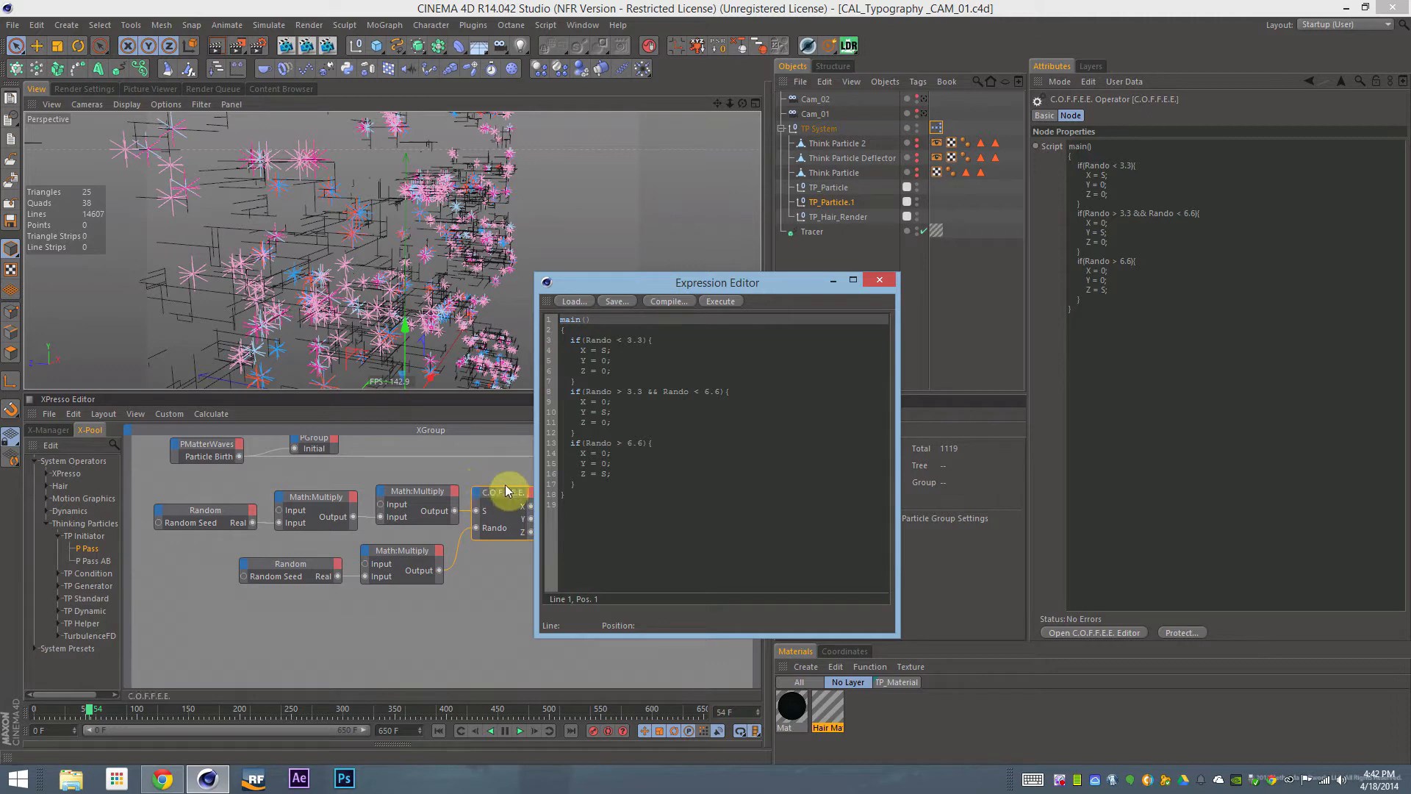
left_click_drag(263, 483, 435, 531)
left_click_drag(306, 544, 436, 600)
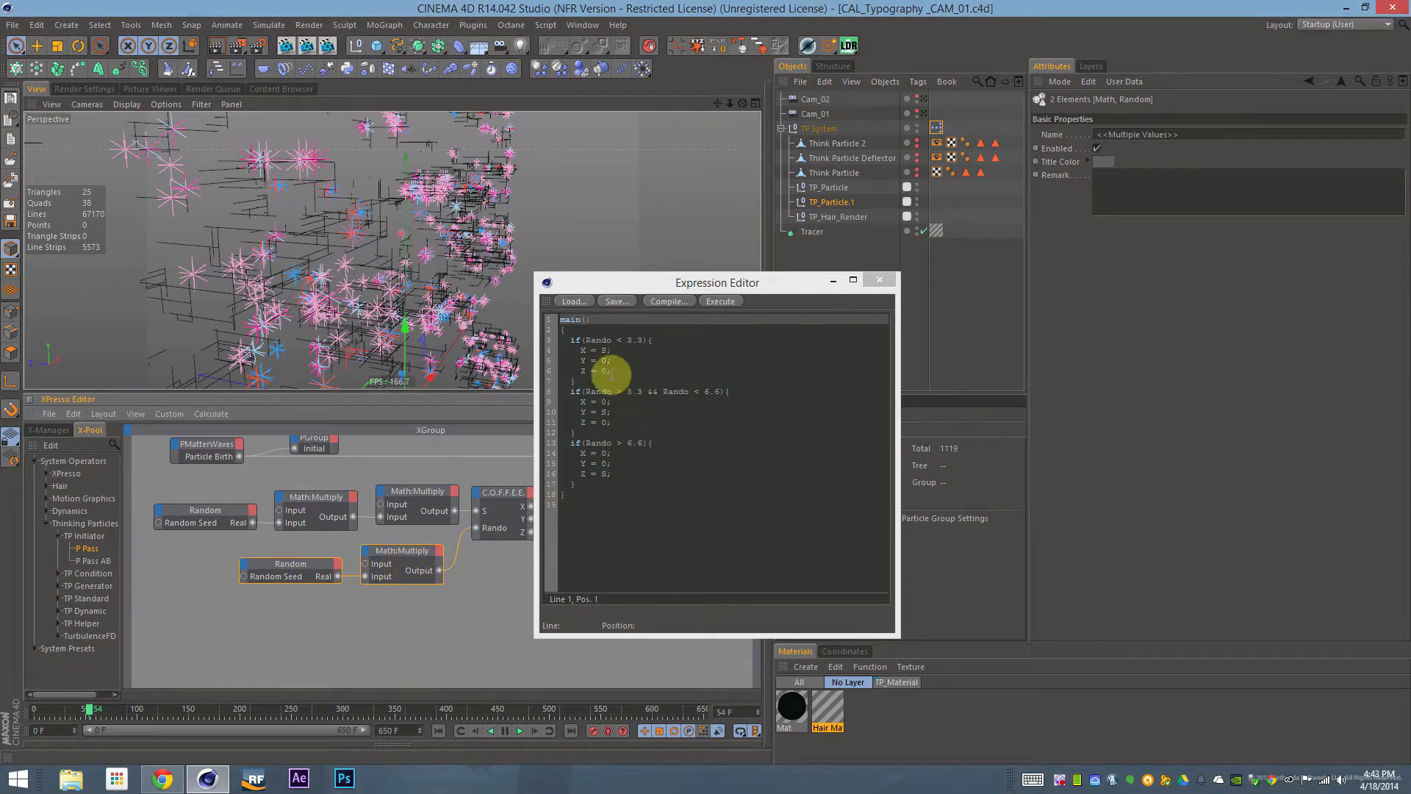
Examine the script's three Rando range conditions and their X, Y and Z assignments, and close the Expression Editor
left_click_drag(571, 340, 653, 339)
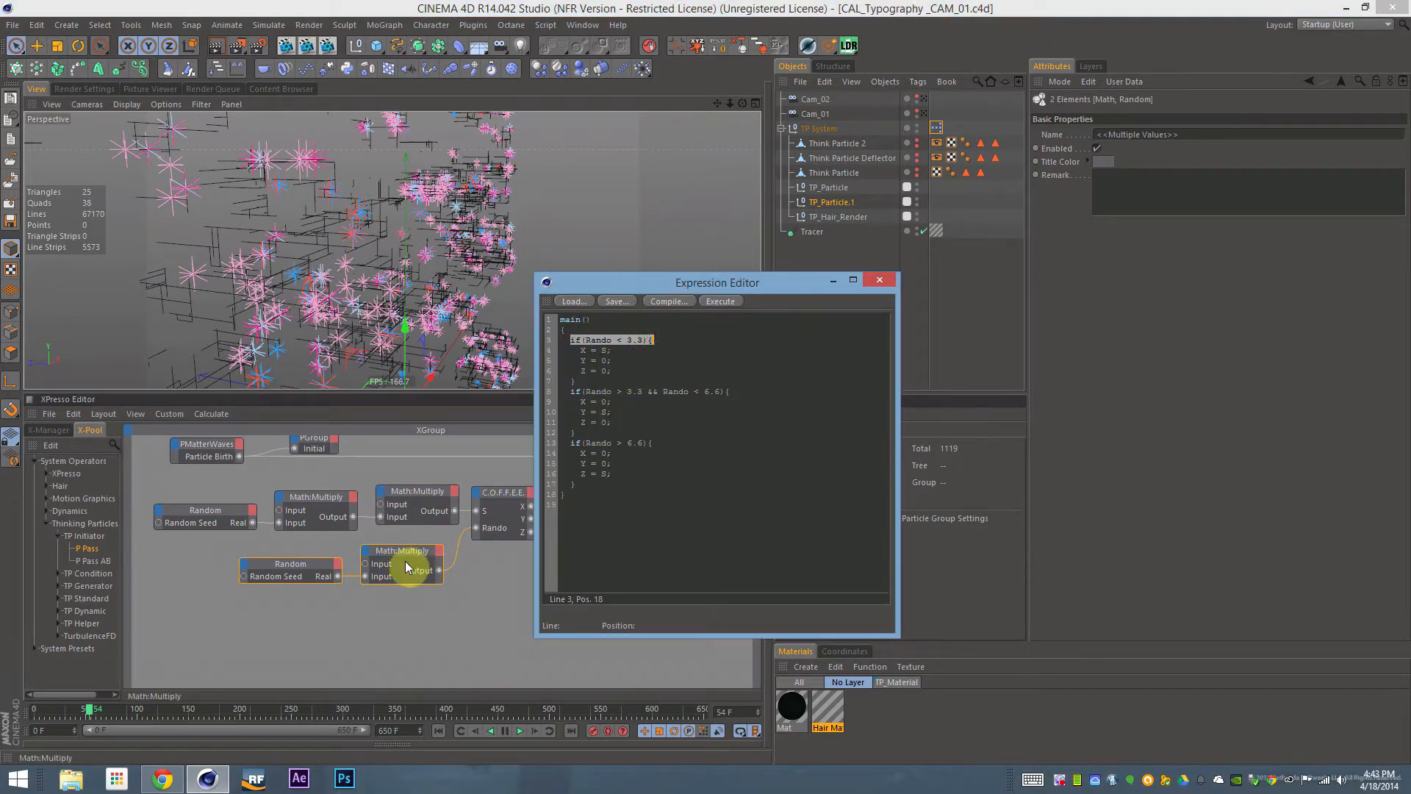
left_click(310, 548)
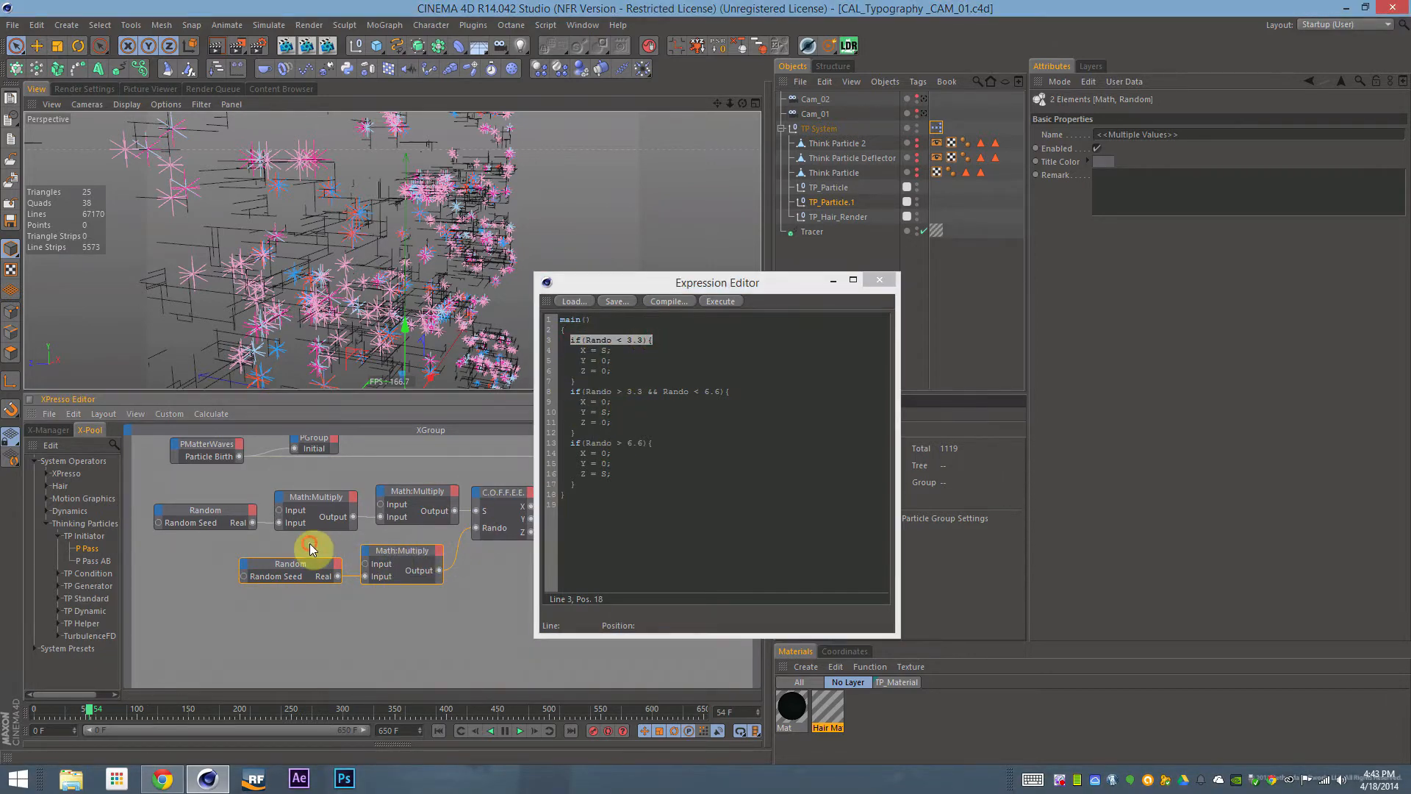
left_click(653, 344)
left_click(537, 791)
left_click(629, 339)
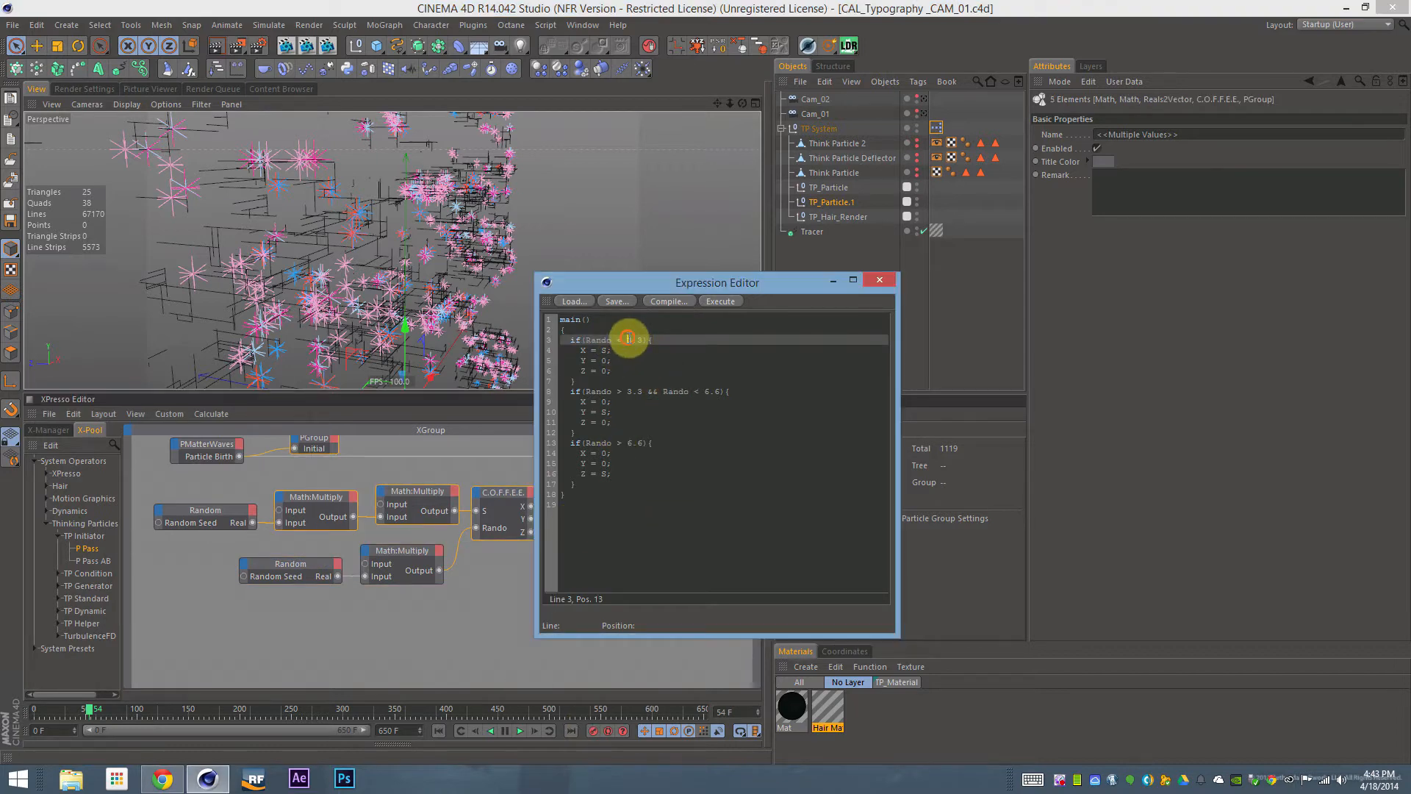
left_click_drag(615, 350, 719, 391)
left_click_drag(614, 413, 581, 474)
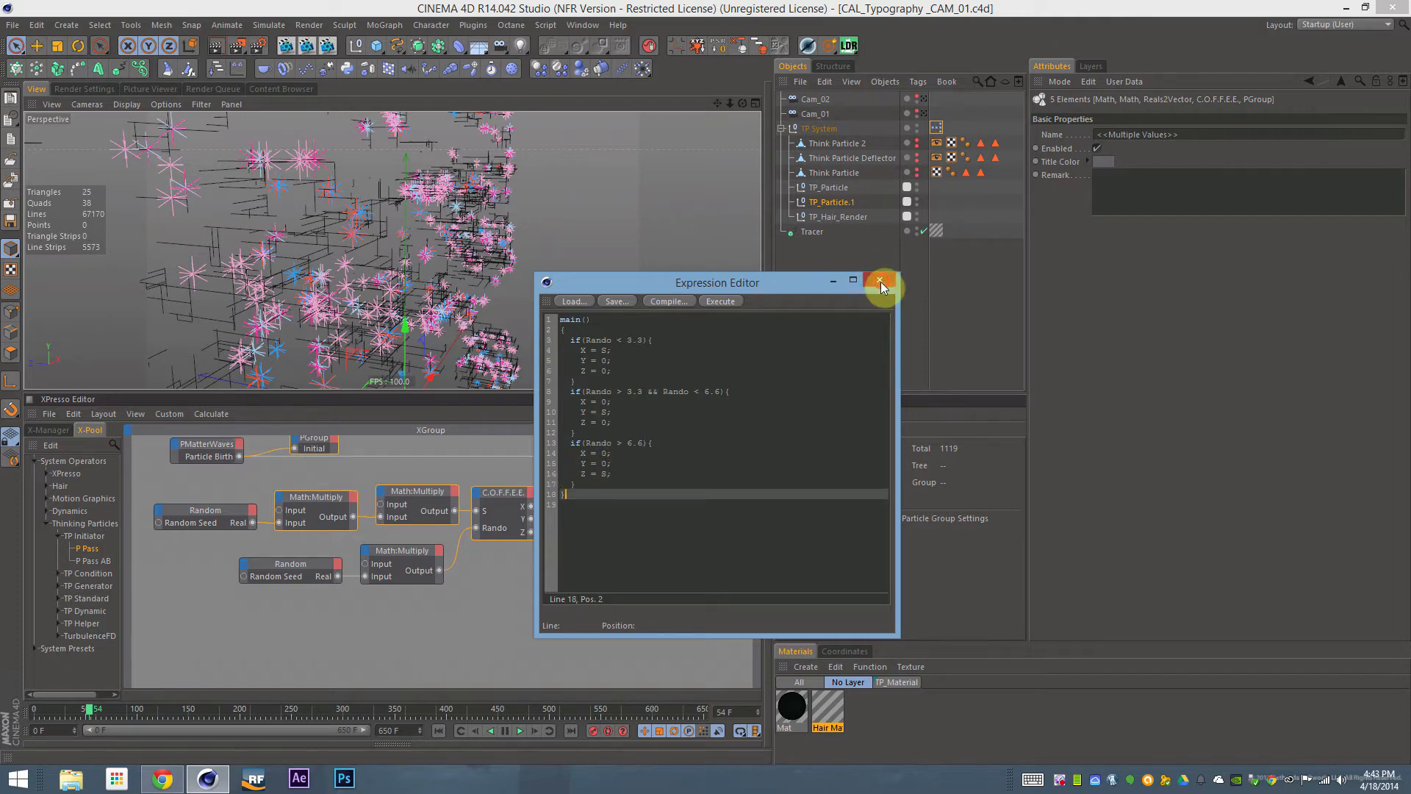
left_click(880, 280)
Inspect the Reals2Vector node and how the C.O.F.F.E.E. node's X, Y and Z outputs connect to it
left_click_drag(590, 520, 585, 513)
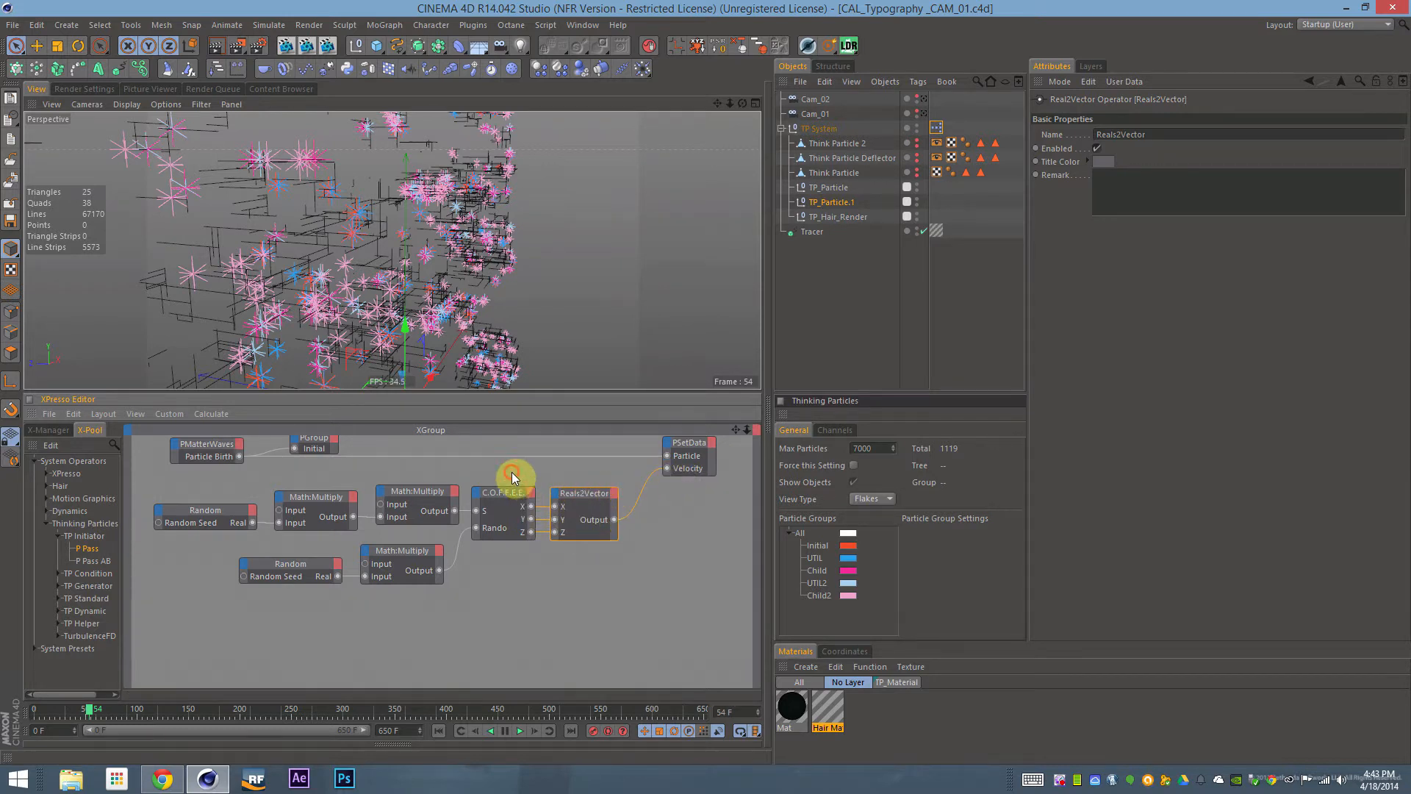
left_click(522, 527)
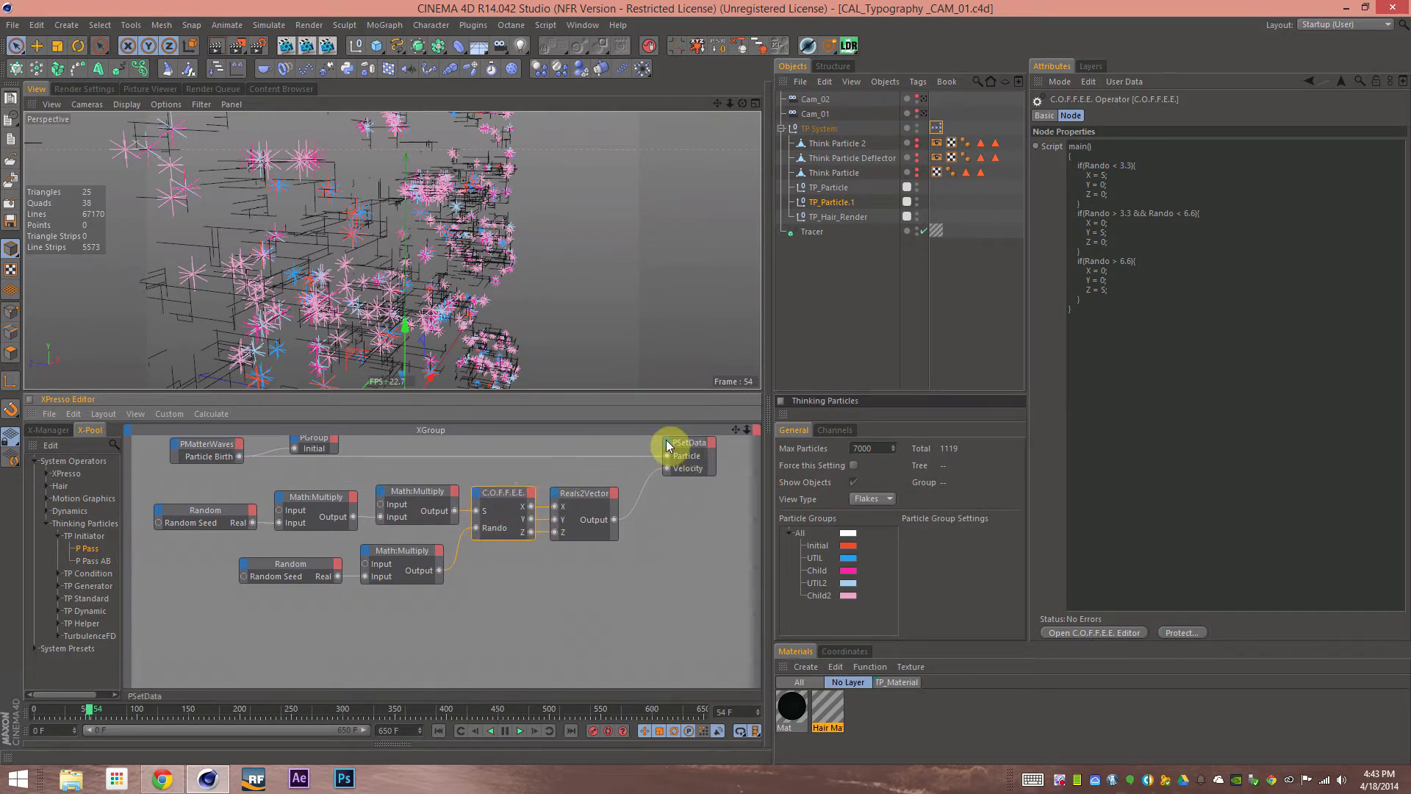
left_click(608, 488)
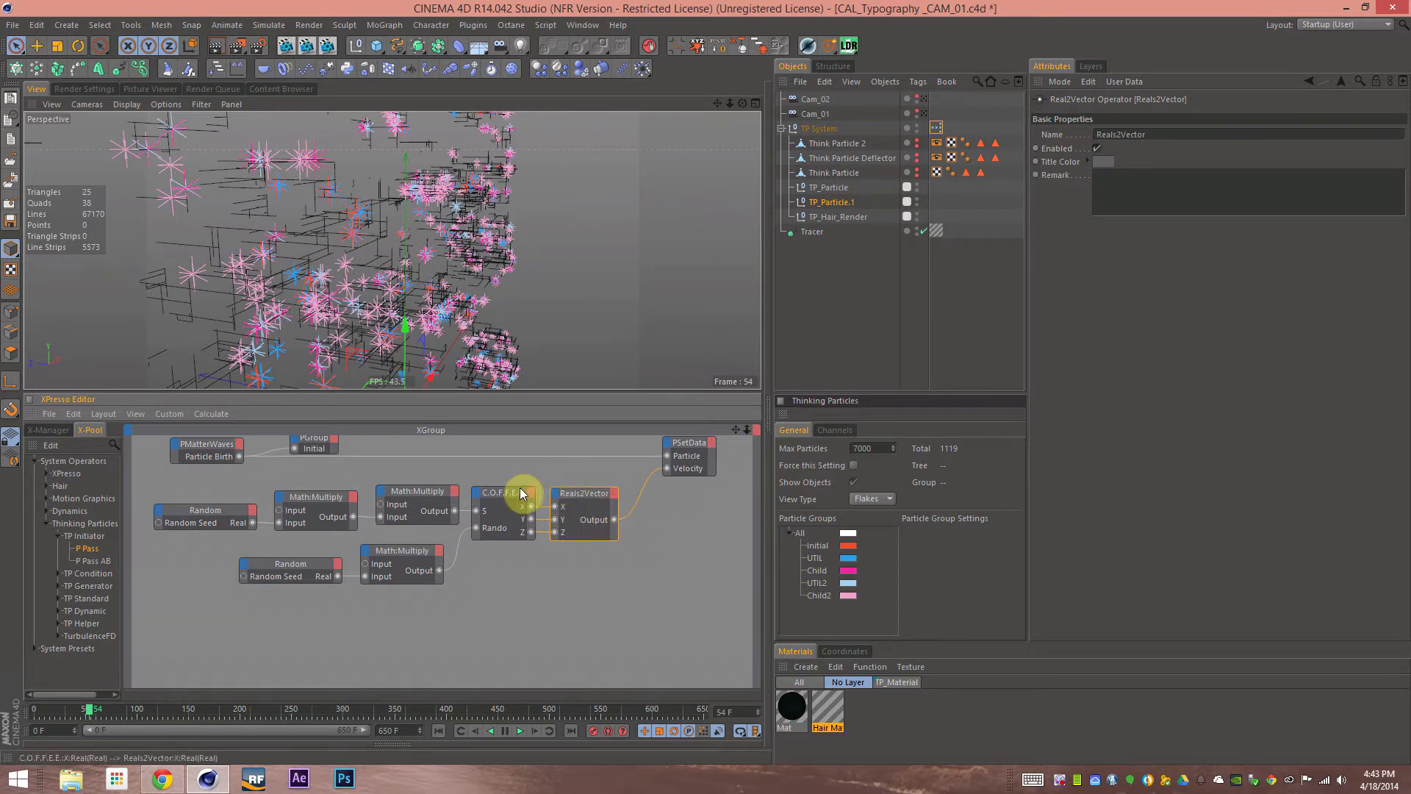
left_click(518, 509)
left_click(593, 505)
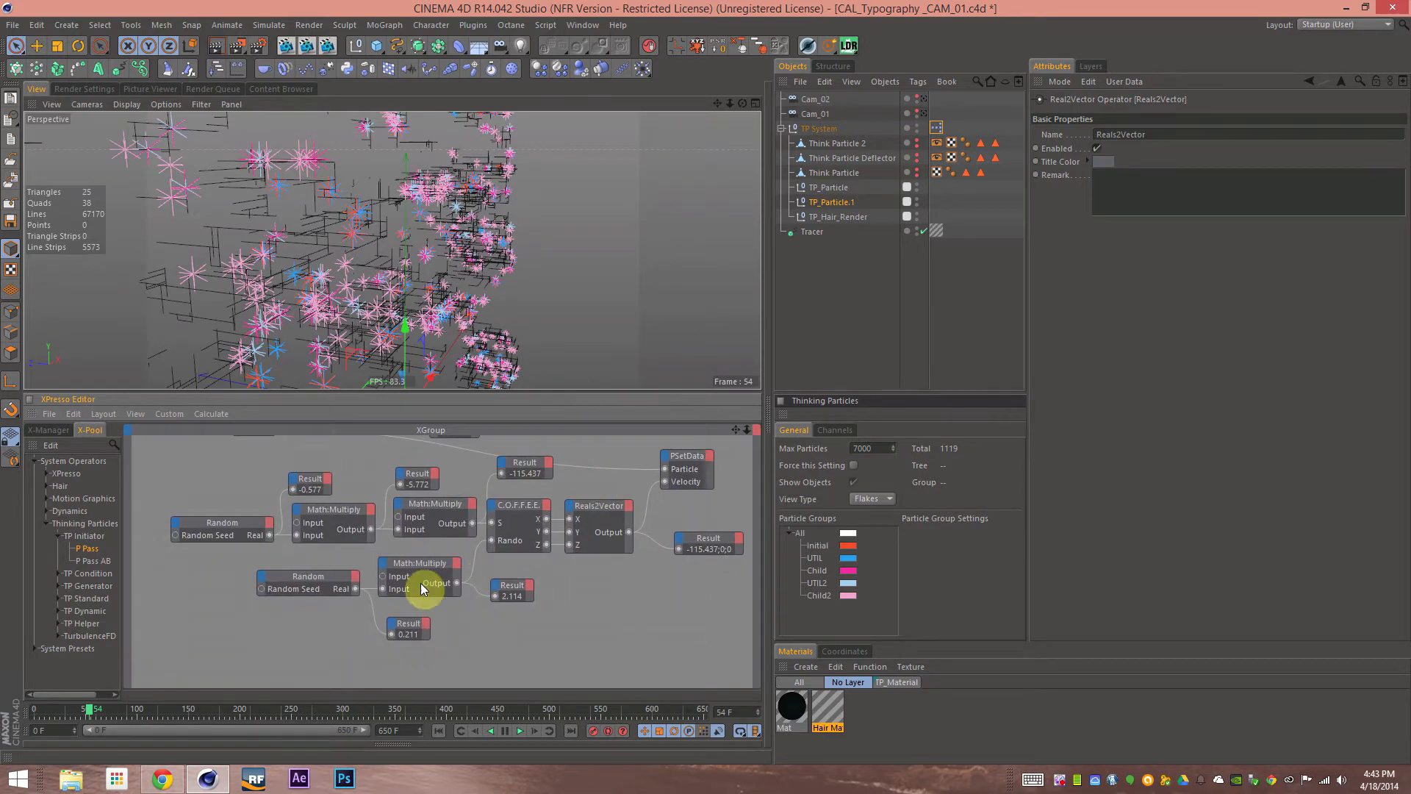
Enlarge the XPresso Editor and compare the repeated velocity chains of the UTIL and UTIL2 groups with the initial emission chain
left_click_drag(689, 642, 263, 477)
key("ctrl+Tab")
middle_click_drag(561, 523, 408, 272, "alt")
left_click_drag(932, 622, 339, 393)
middle_click_drag(524, 424, 520, 624, "alt")
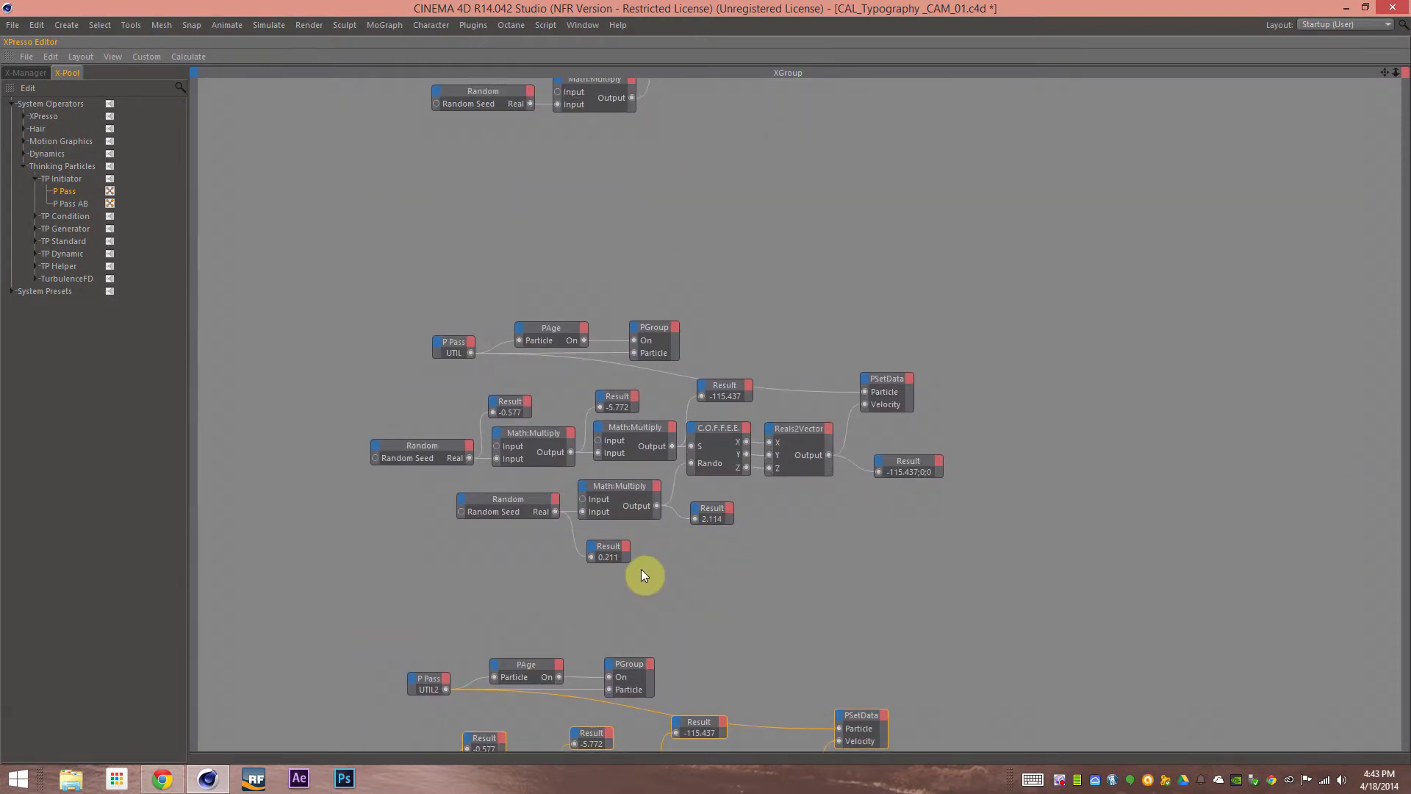
middle_click_drag(726, 285, 726, 619, "alt")
middle_click_drag(704, 436, 692, 540, "alt")
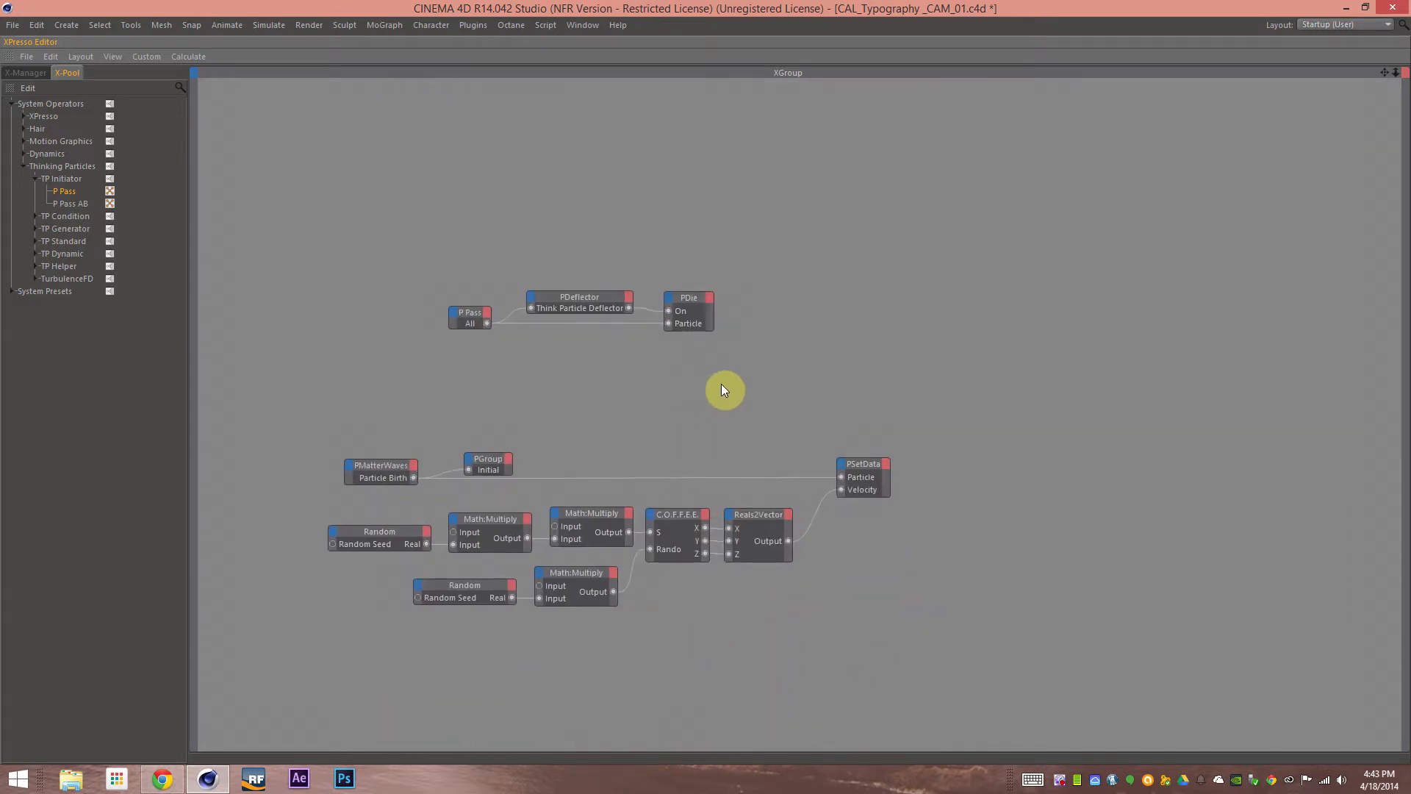
Restore the XPresso Editor's size, select the P Pass, PDeflector and PDie nodes, and inspect the particle text in the viewport
key("ctrl+Tab")
middle_click_drag(441, 532, 662, 597, "alt")
left_click_drag(667, 580, 304, 484)
mouse_move(394, 286)
left_mouse_down("alt")
mouse_move(336, 315)
mouse_move(362, 277)
mouse_move(424, 265)
mouse_move(412, 244)
mouse_move(139, 300)
mouse_move(404, 306)
left_mouse_up("alt")
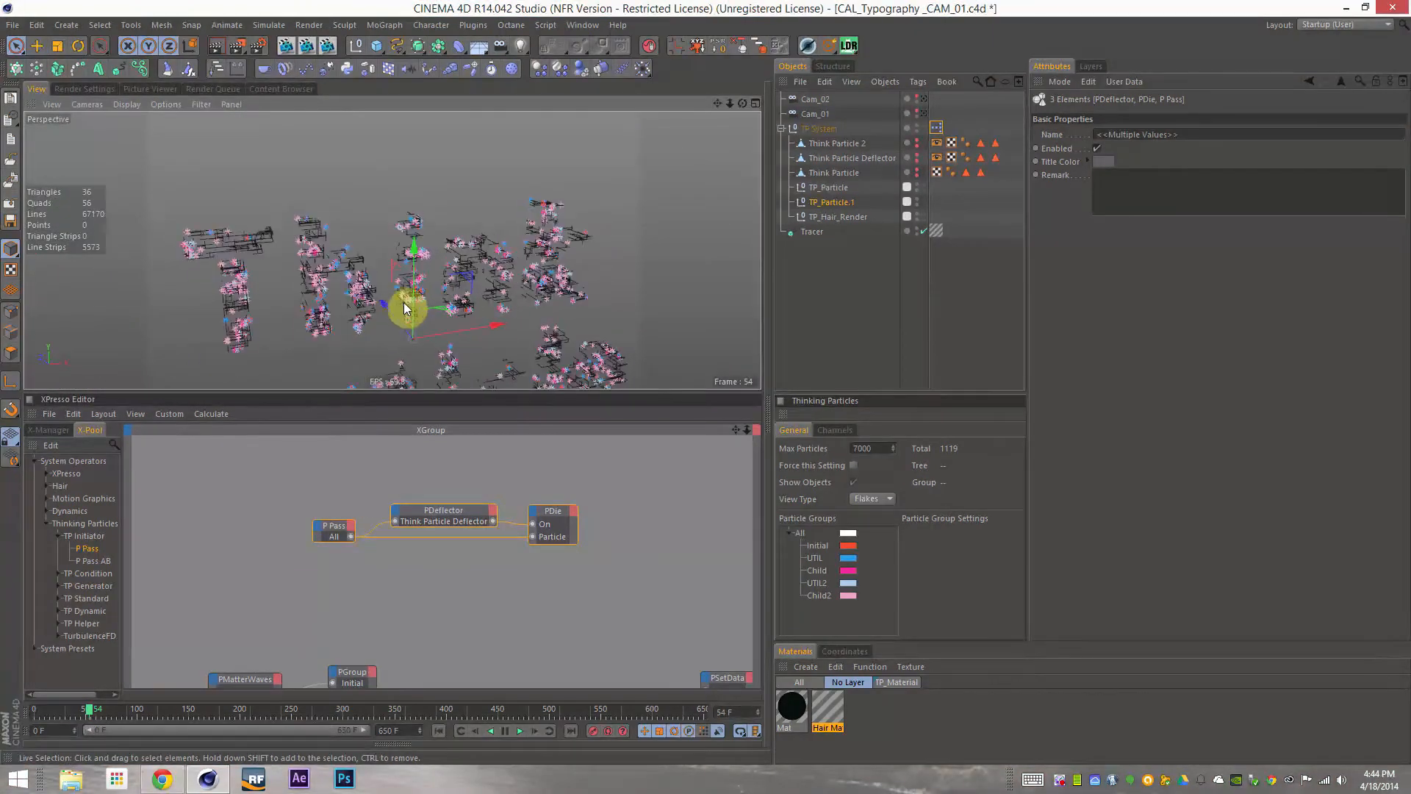
left_click_drag(368, 218, 422, 236, "alt")
scroll(462, 235, "up", 3)
scroll(461, 237, "down", 3)
Review the settings of the P Pass, PDeflector and PDie nodes
left_click(335, 526)
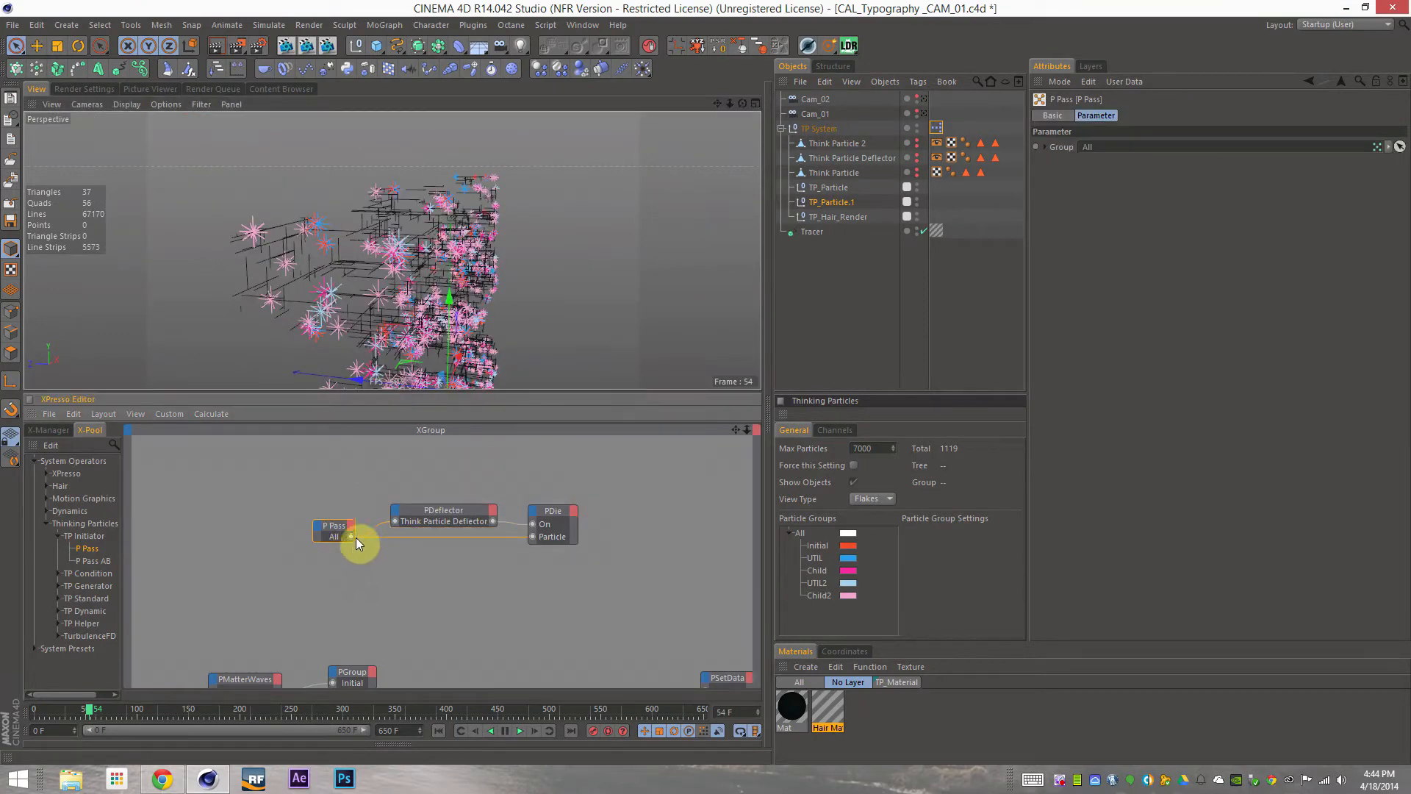
left_click(450, 495)
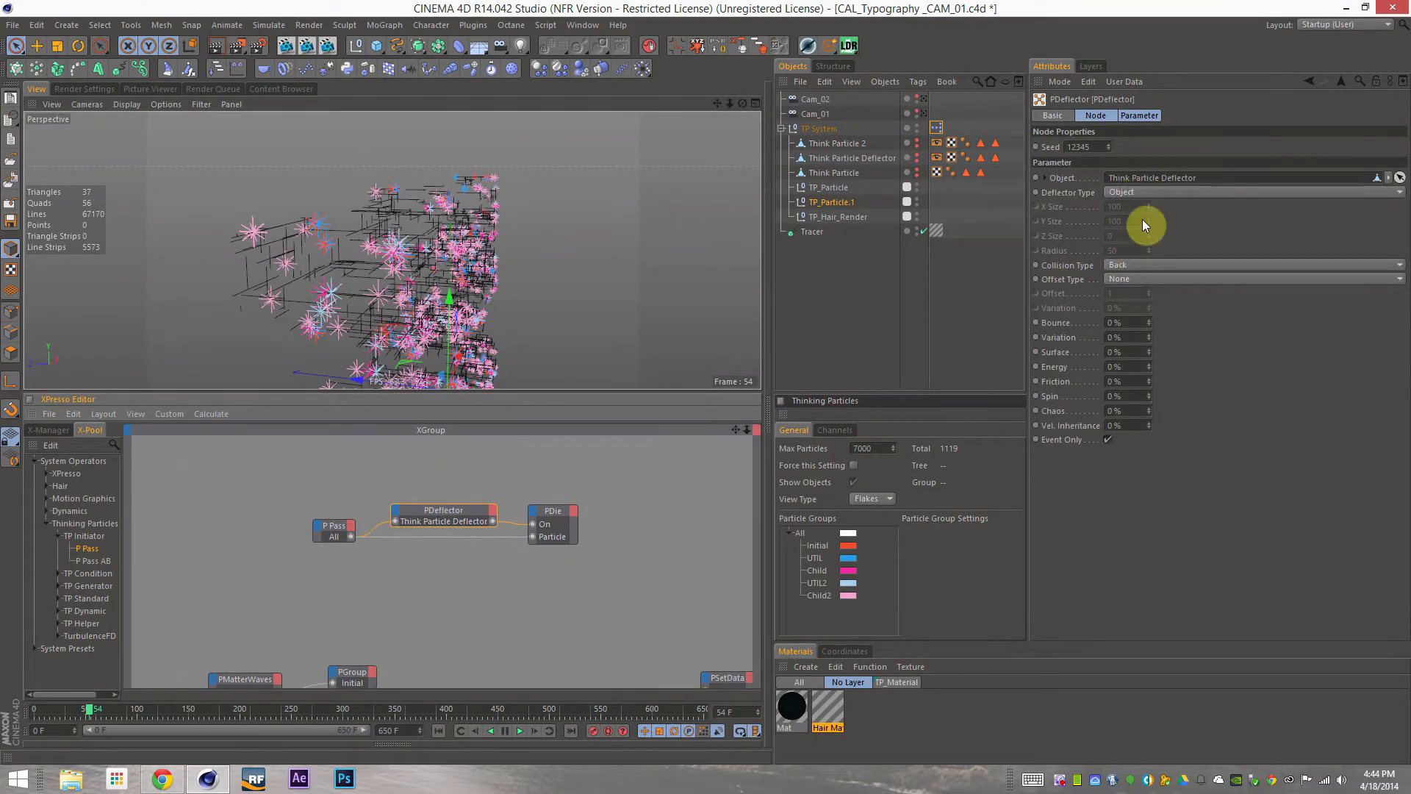
left_click(558, 523)
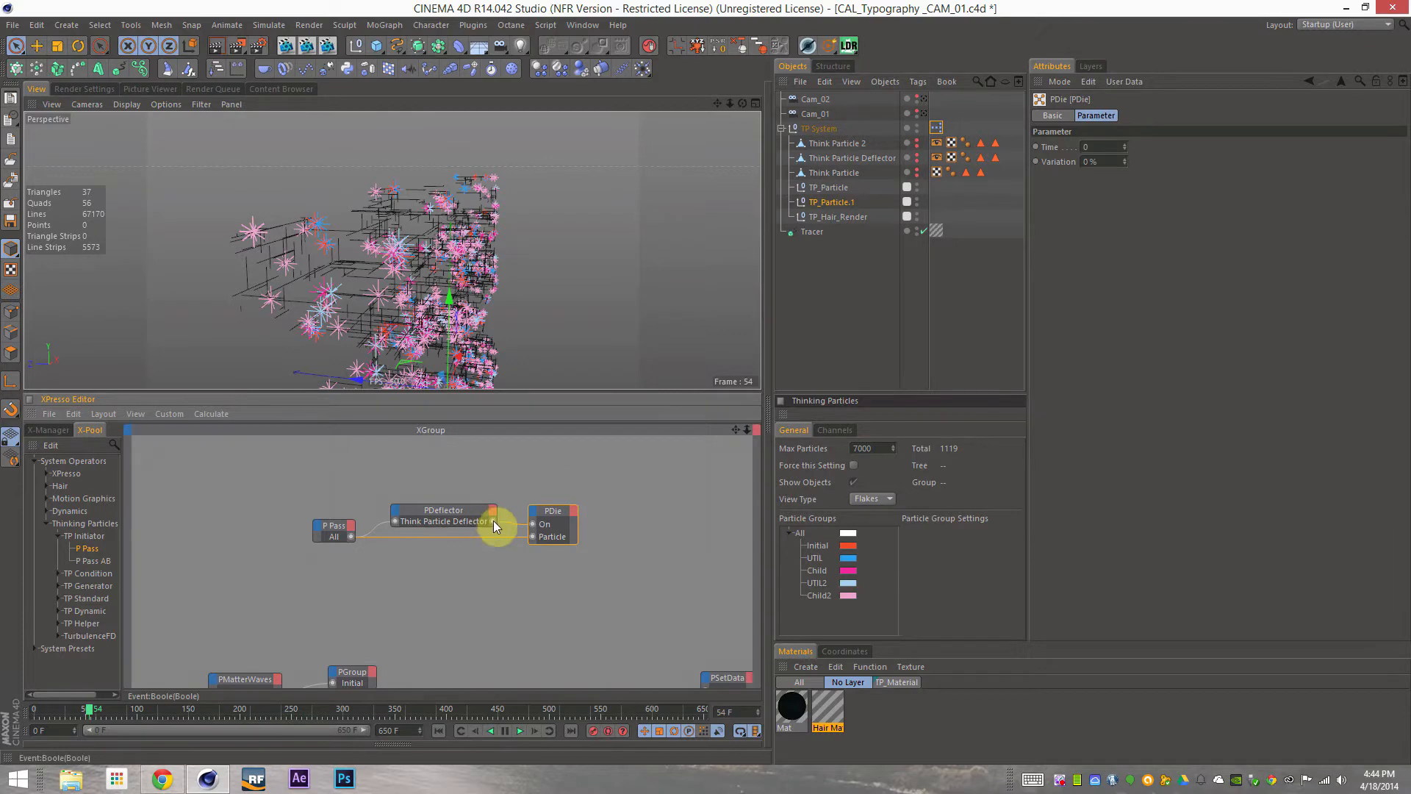
left_click(461, 494)
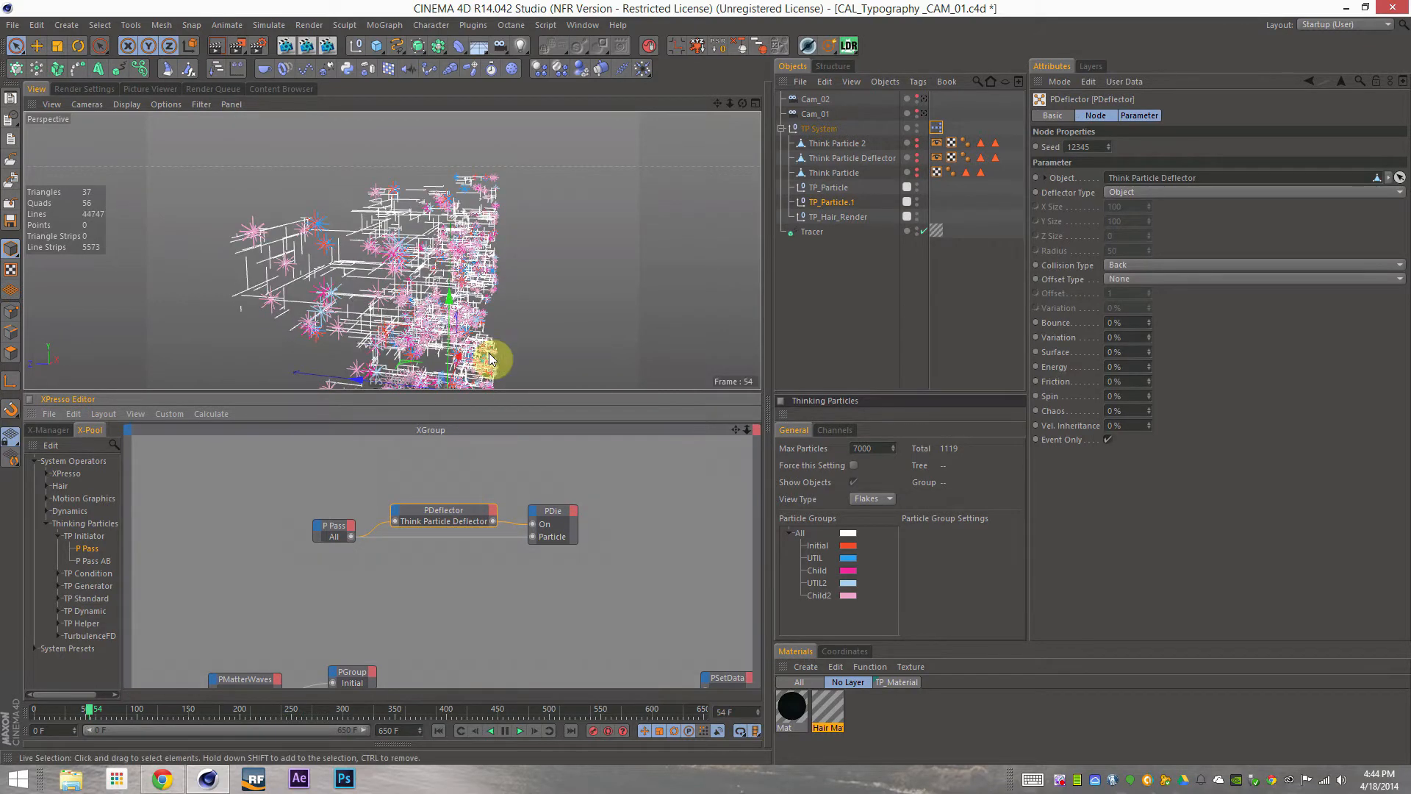
Show the Think Particle Deflector object in the viewport and examine how its letter geometry encloses the particles and traced lines
left_click(917, 155)
left_click_drag(215, 238, 311, 232, "alt")
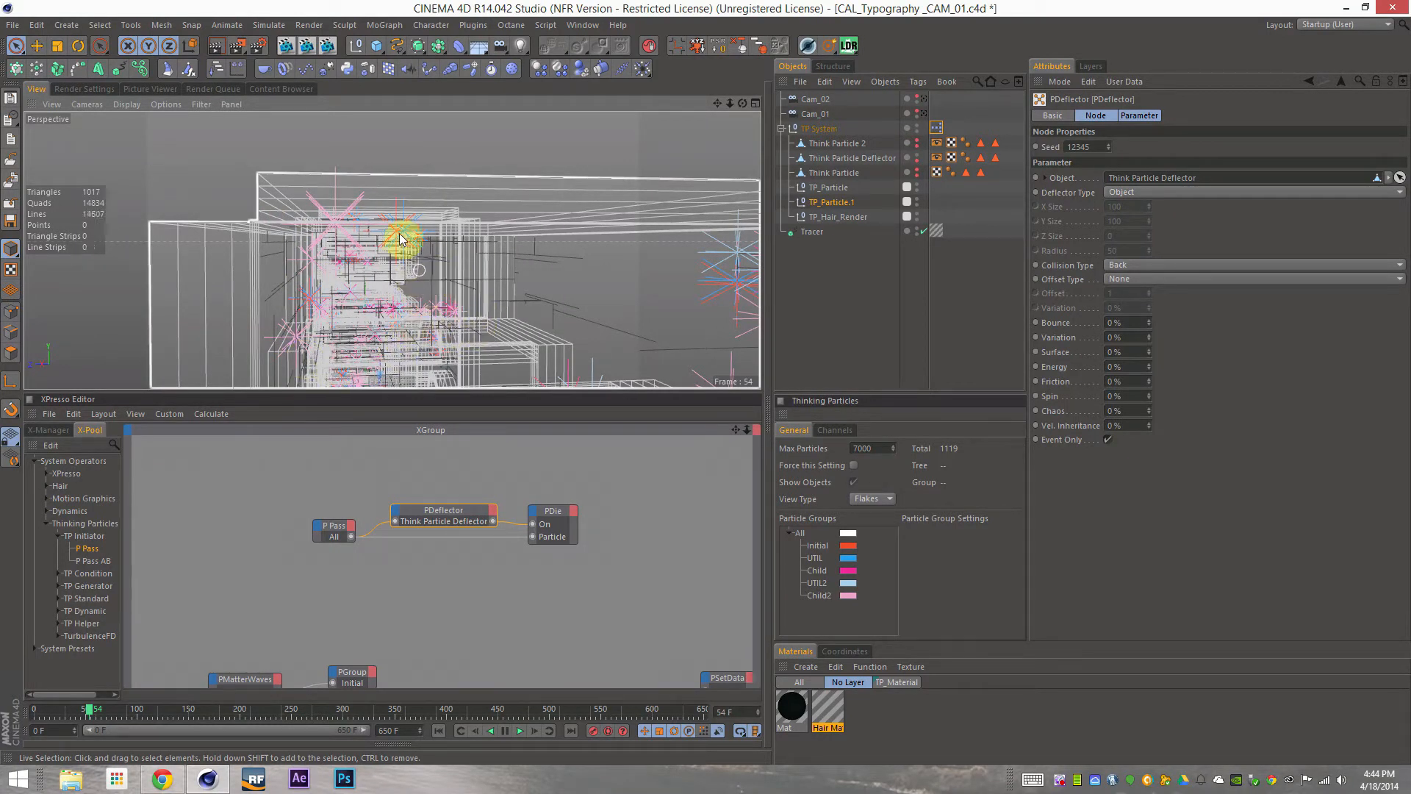
left_click_drag(385, 270, 348, 270, "alt")
left_click_drag(220, 252, 365, 246, "alt")
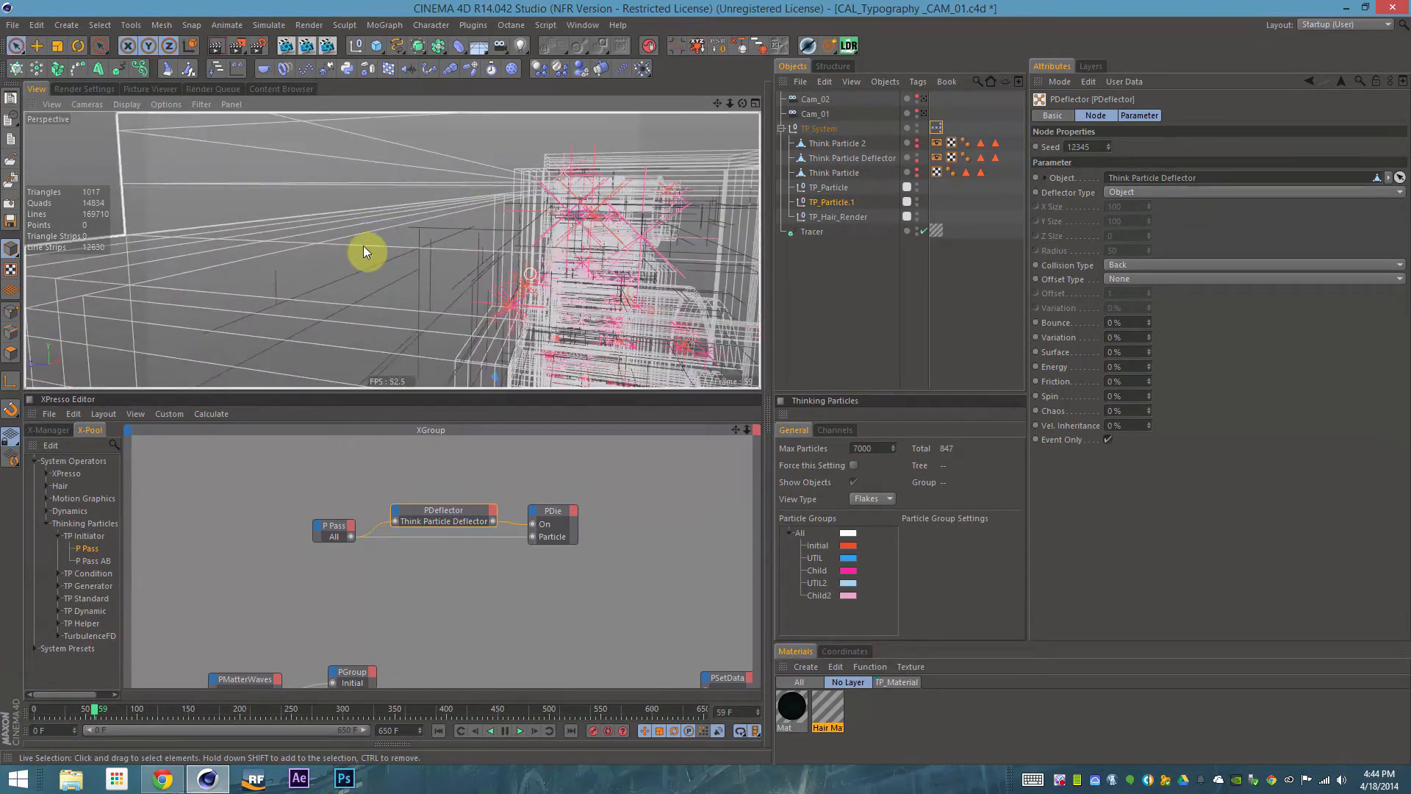
mouse_move(411, 180)
left_mouse_down("alt")
mouse_move(363, 241)
mouse_move(337, 216)
mouse_move(416, 268)
mouse_move(340, 208)
mouse_move(460, 232)
left_mouse_up("alt")
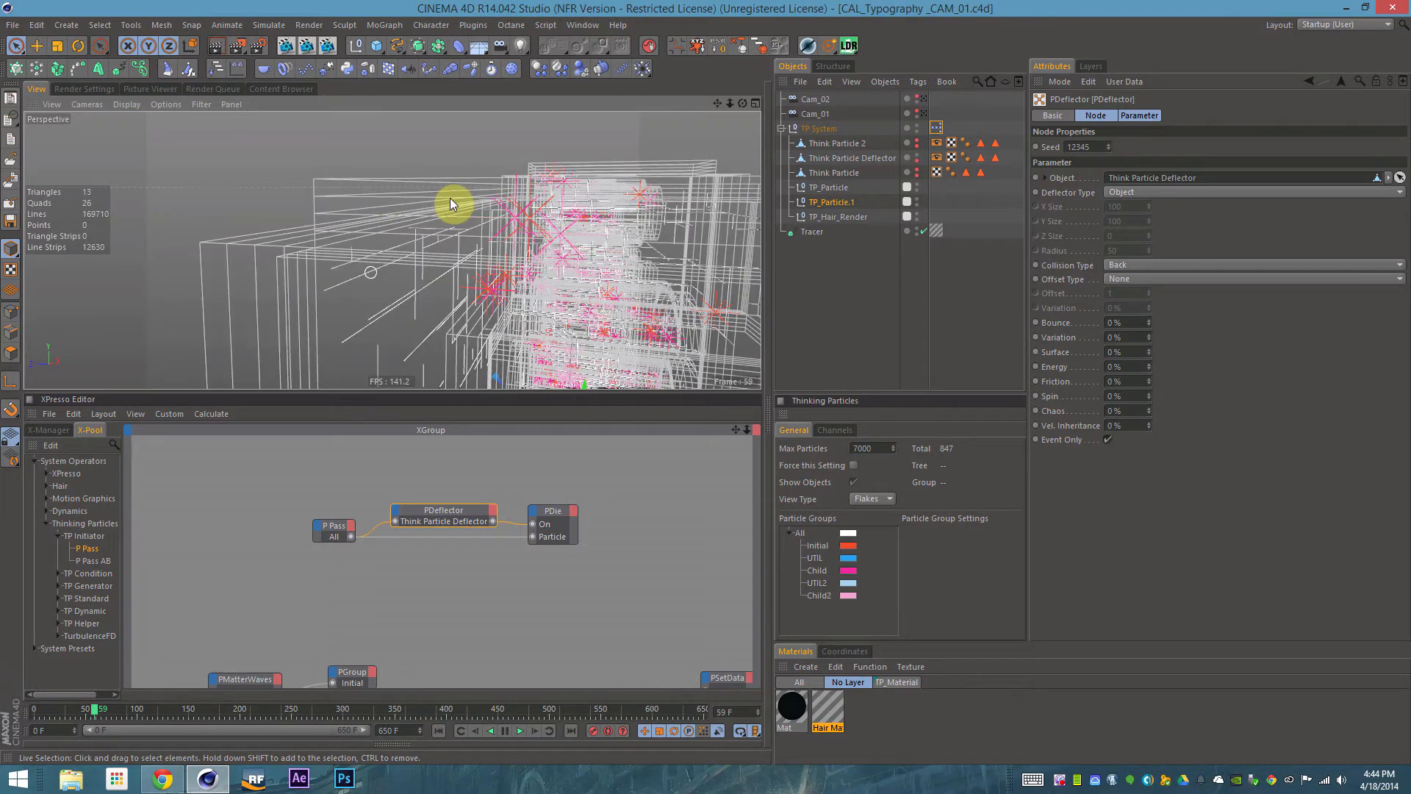
left_click_drag(471, 297, 368, 240, "alt")
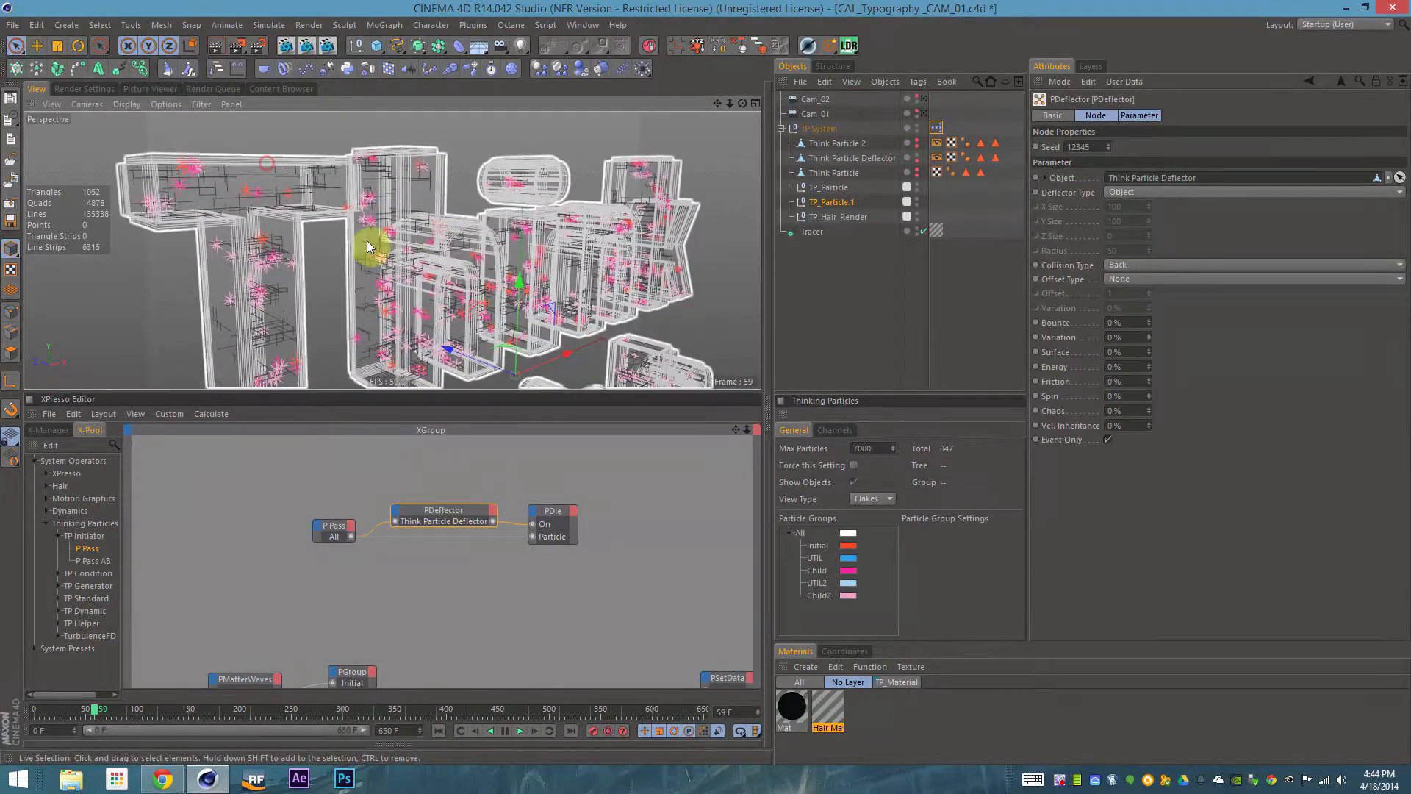
Compare the Think Particle 2 mesh with the deflector in the viewport and hide both objects again
left_click(918, 154)
left_click(916, 139)
left_click_drag(214, 225, 577, 192, "alt")
left_click(919, 141)
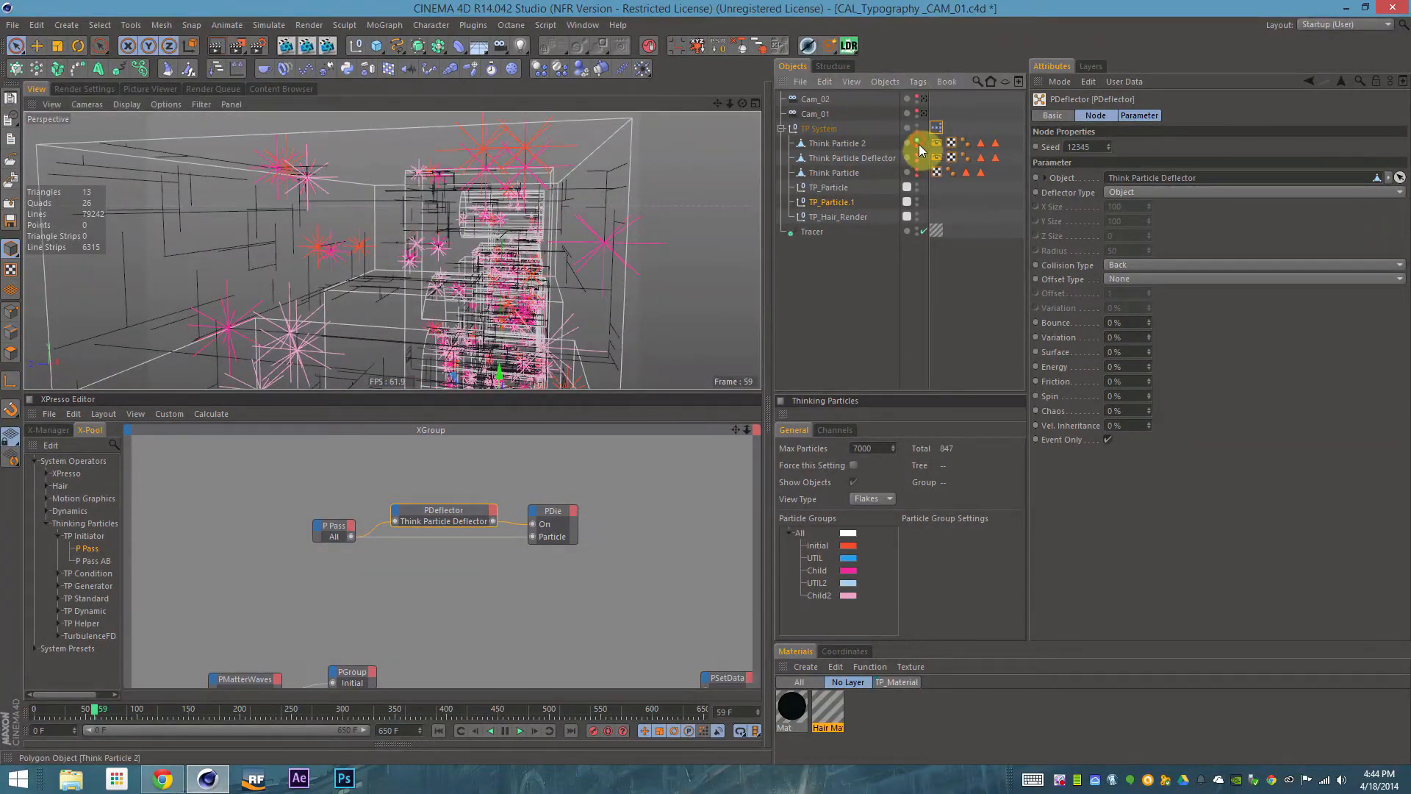
left_click(918, 158)
left_click_drag(474, 280, 339, 281, "alt")
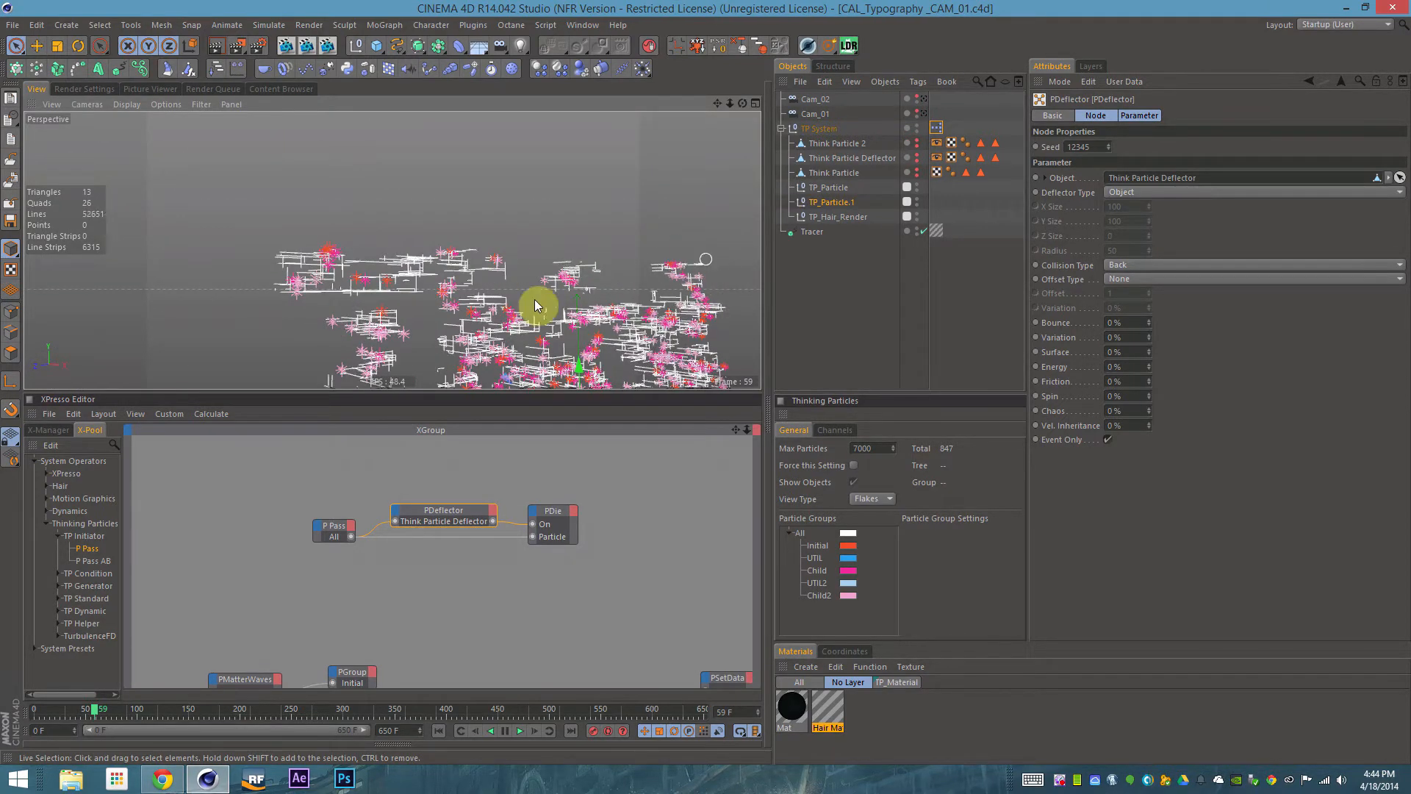
Add a Cube primitive and display it in an enlarged viewport at frame 0 with the XPresso Editor folded
left_click_drag(384, 49, 447, 57)
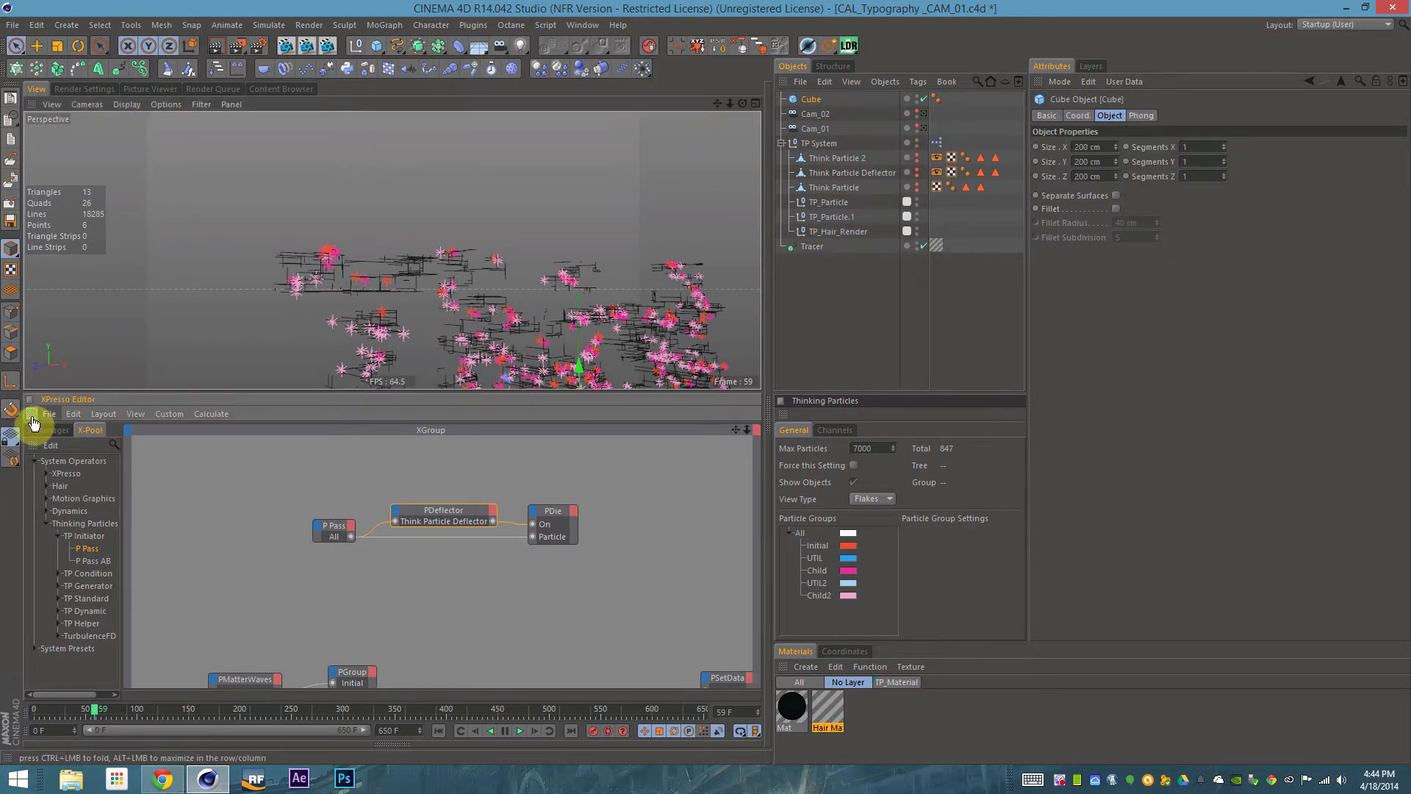
left_click(32, 416, "ctrl")
key("shift+f")
middle_click_drag(677, 576, 471, 316, "alt")
left_click_drag(494, 479, 214, 430, "alt")
Make the cube editable and select all its polygons in Polygon mode
key("c")
left_click(11, 353)
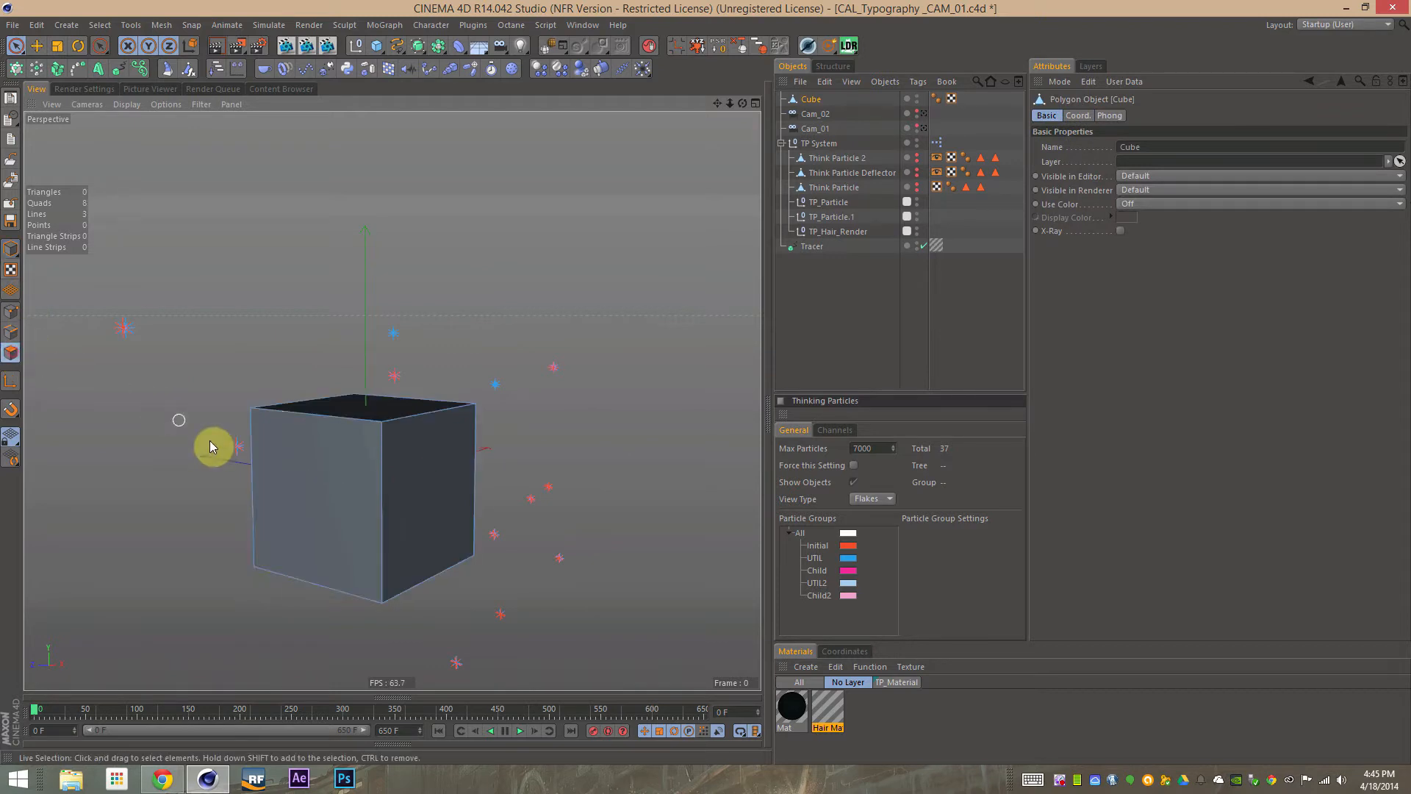
key("ctrl+a")
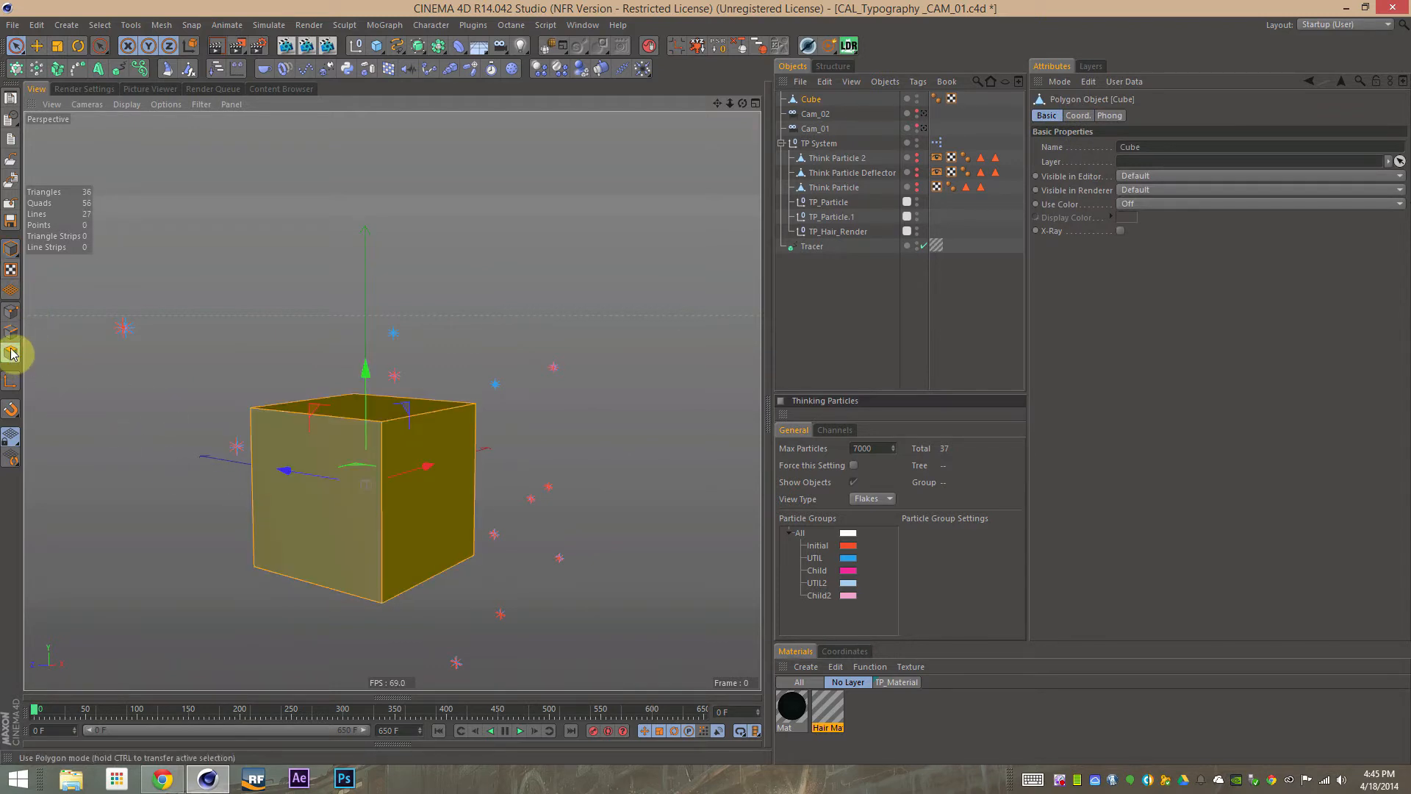
Extrude all the cube's selected polygons outward as separate faces with an offset of 5 cm, and increase the offset slightly
right_click(344, 507)
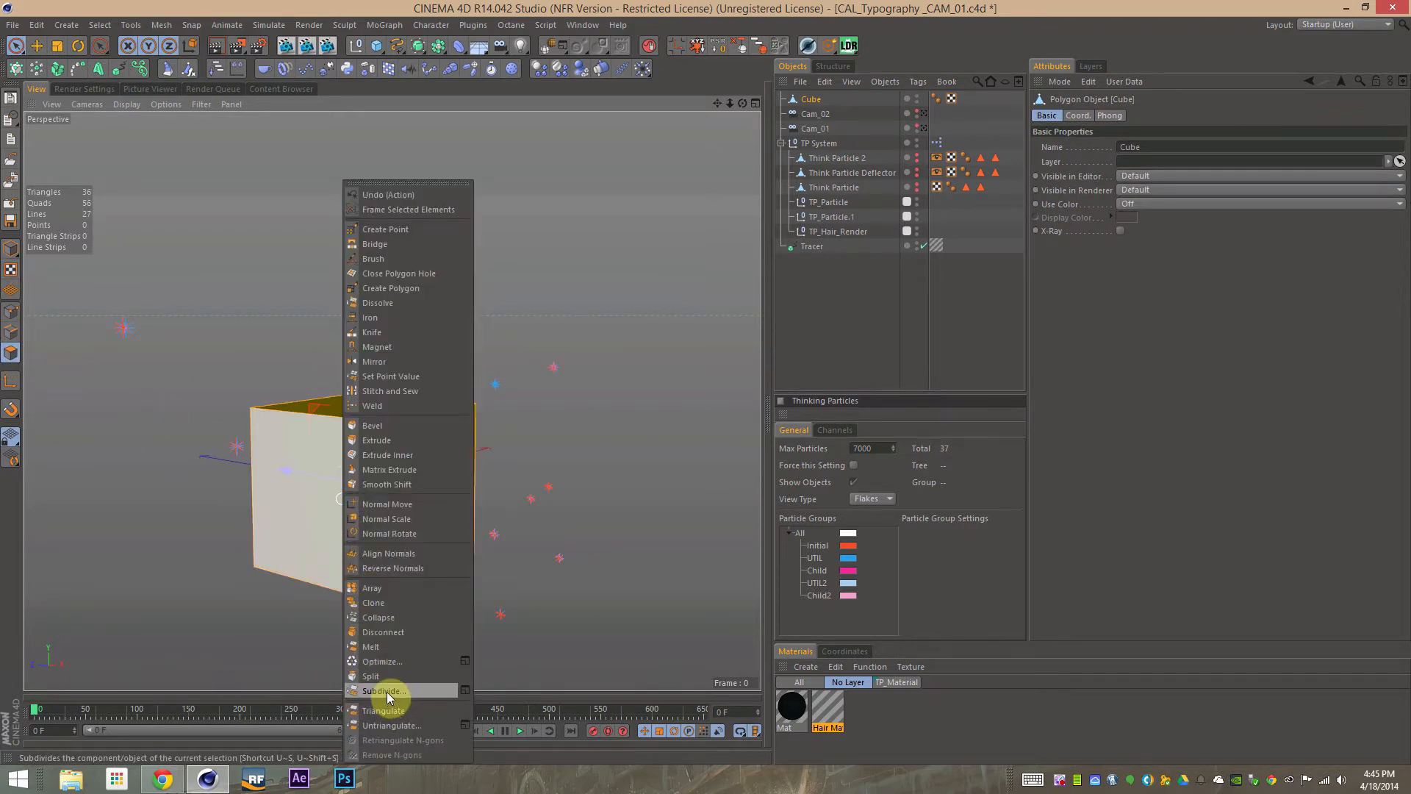
left_click(331, 588)
key("e")
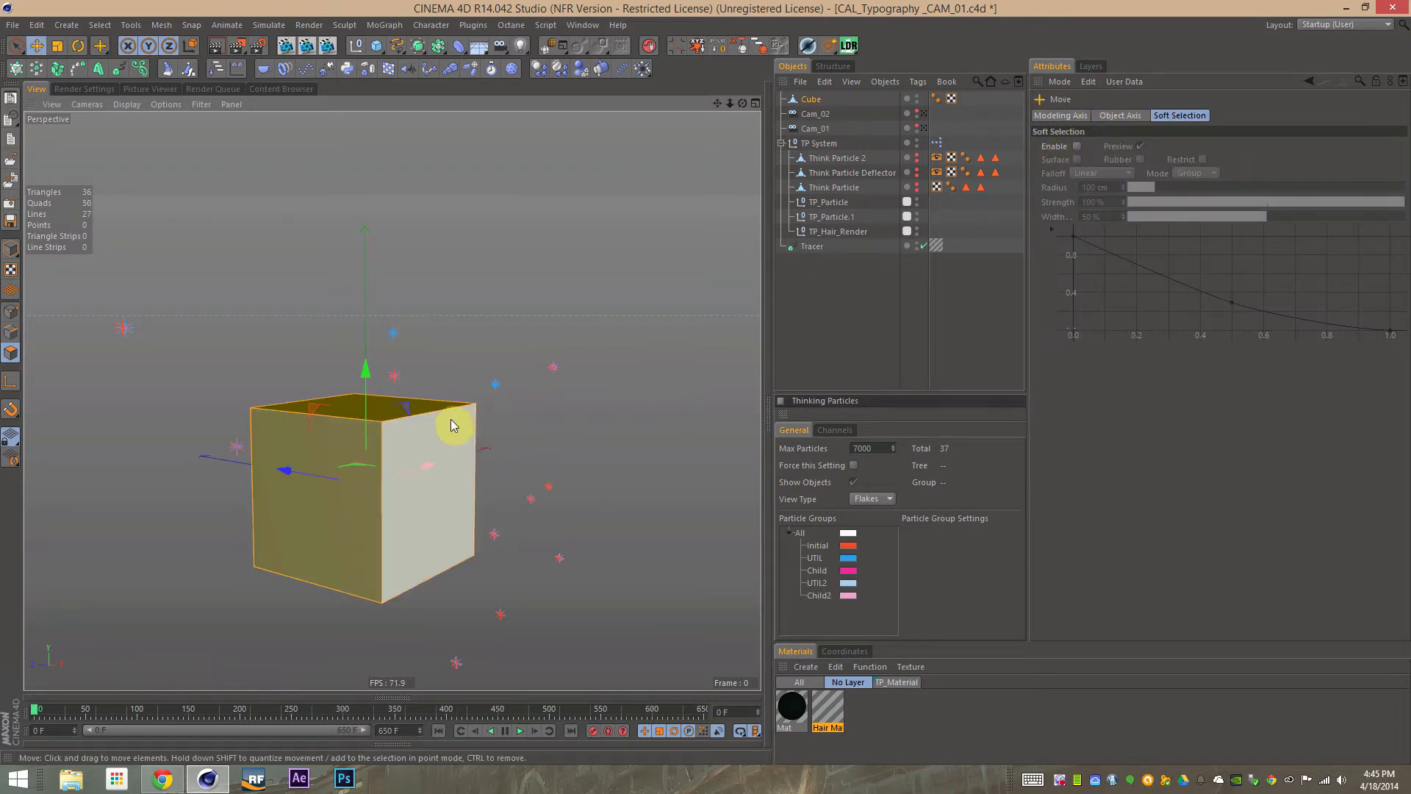
key("d")
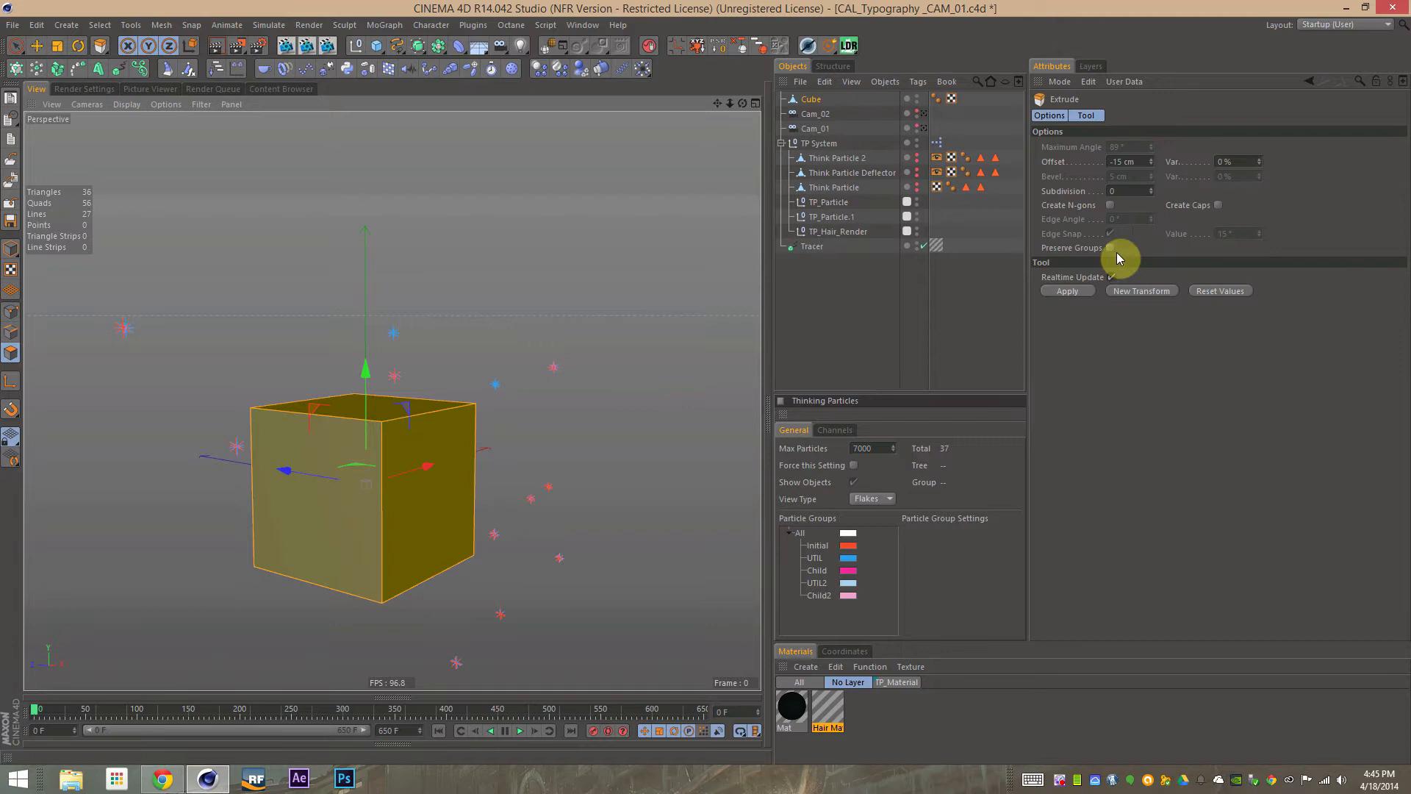
left_click(1124, 161)
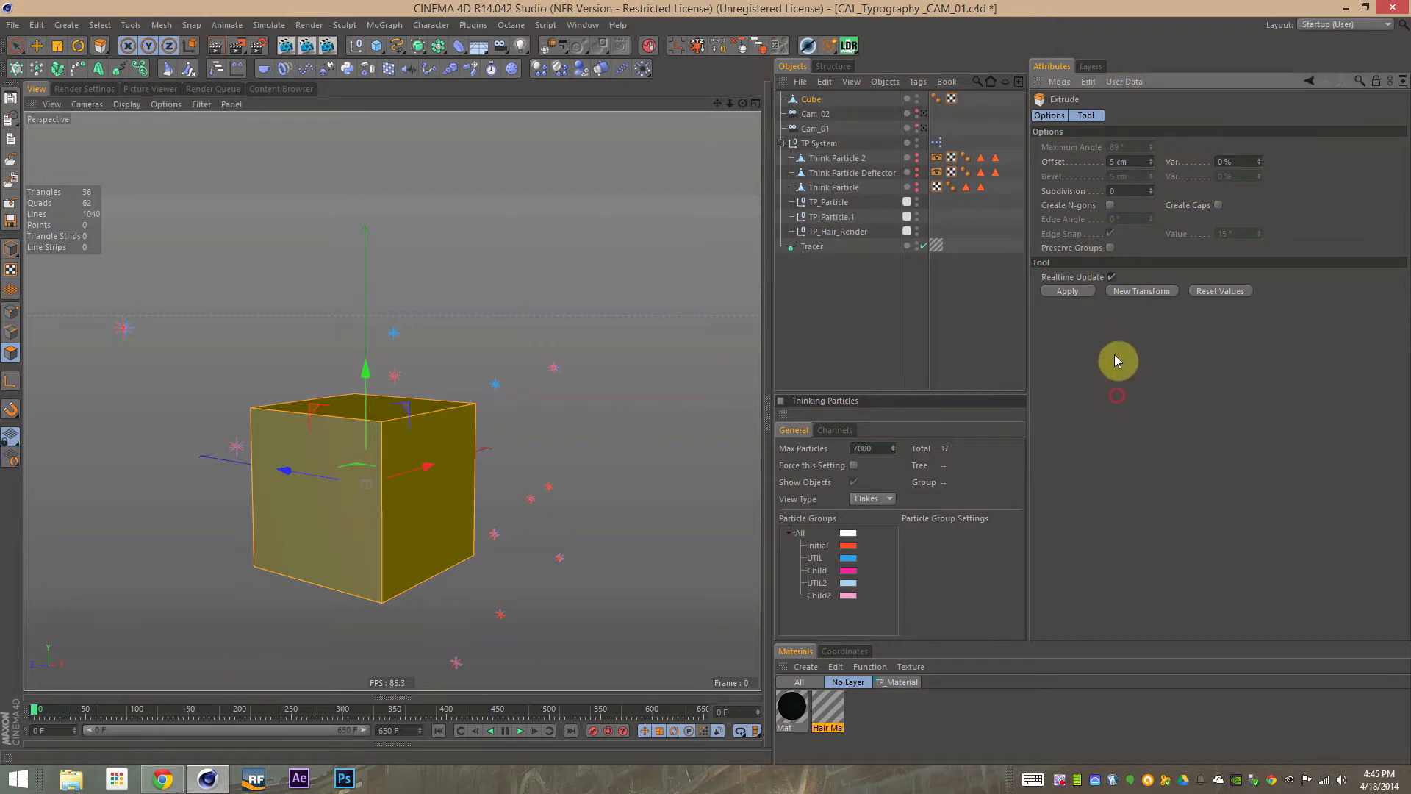
left_click(1087, 294)
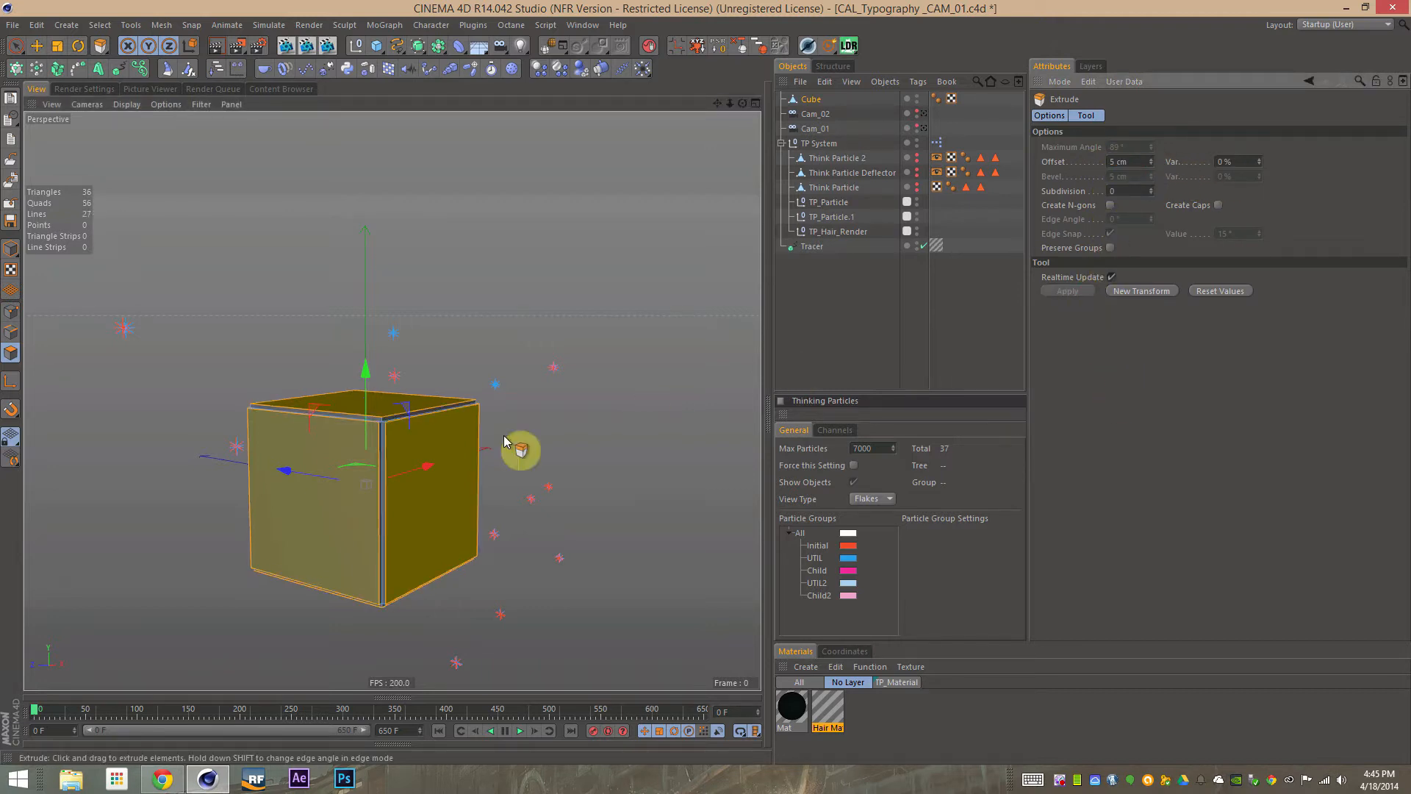
left_click(1110, 248)
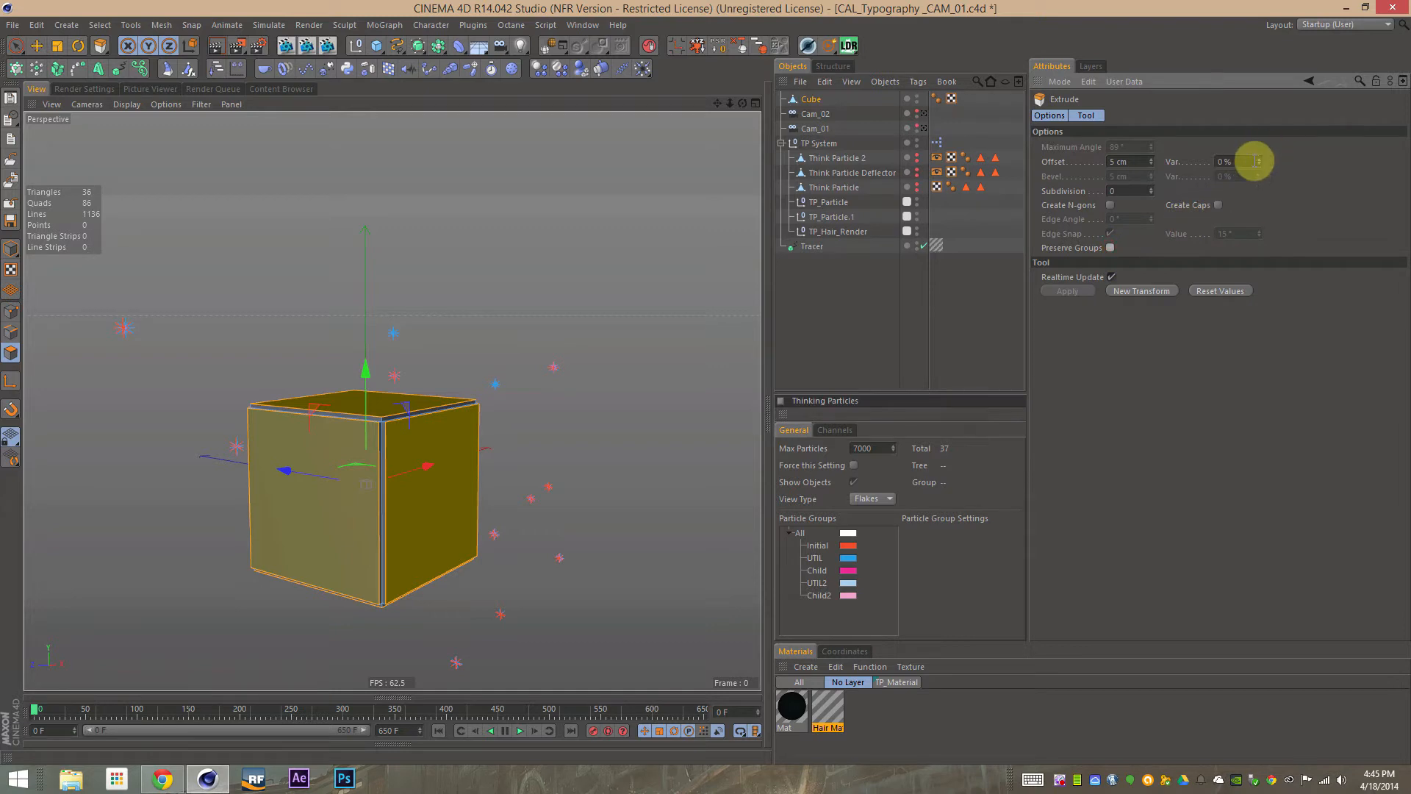
mouse_move(1151, 161)
left_mouse_down()
mouse_move(1149, 76)
mouse_move(1154, 157)
left_mouse_up()
Duplicate the extruded cube as Cube.1 and extrude the copy's faces farther outward than the original's
left_click(819, 105)
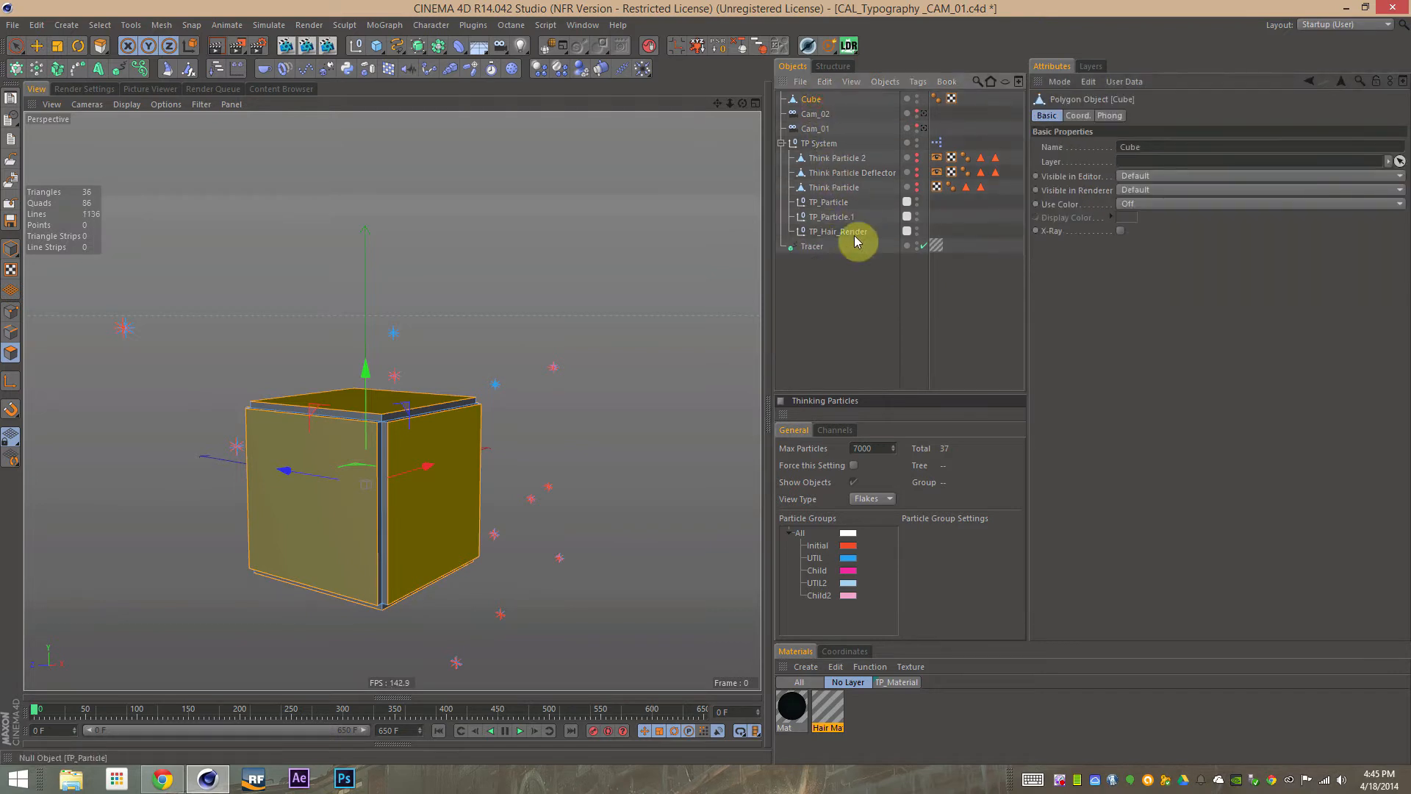
left_click_drag(814, 100, 808, 108, "ctrl")
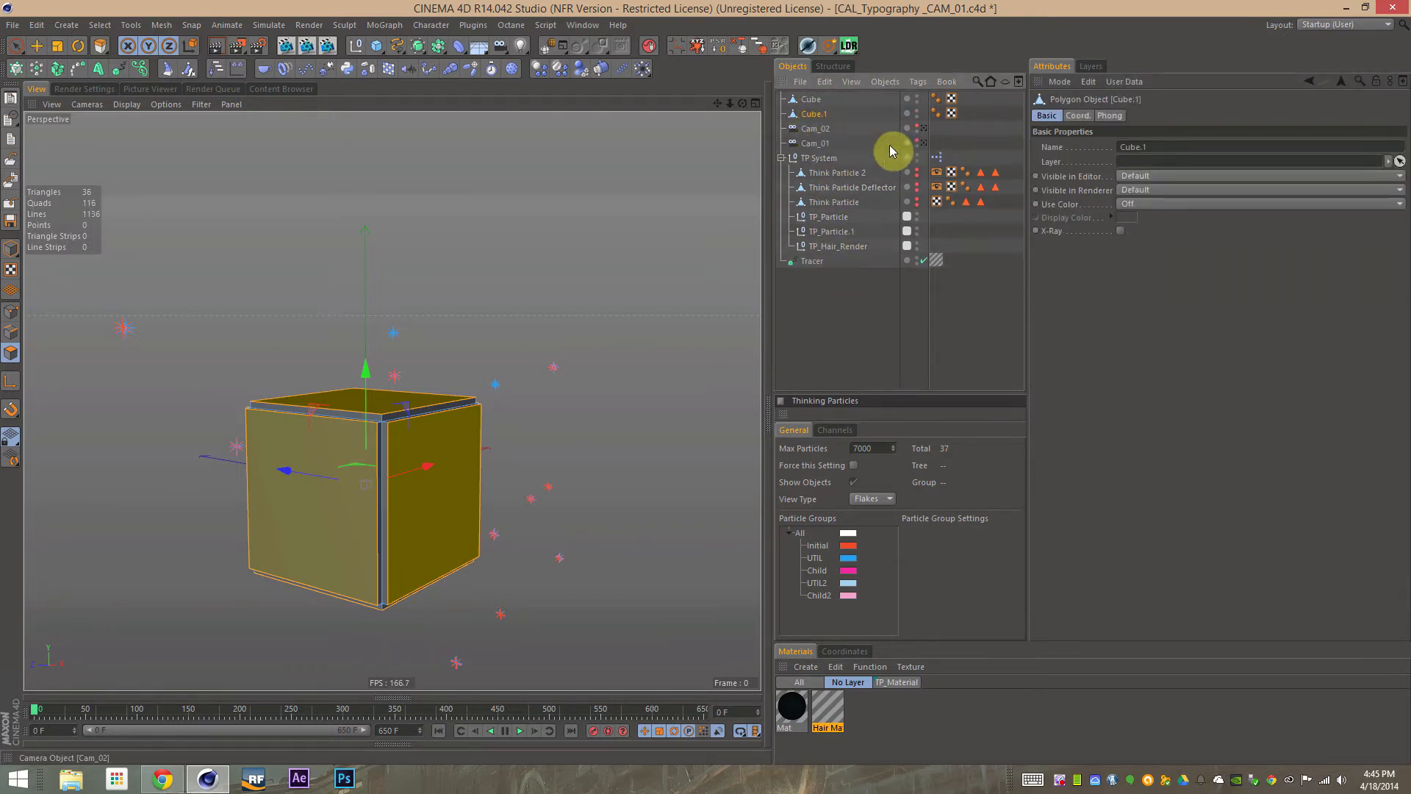
key("d")
left_click_drag(1150, 161, 1149, 158)
Make two further cube copies, extruding the faces of Cube.2 with a 16 cm offset and Cube.3 with 21 cm
left_click_drag(811, 119, 819, 126, "ctrl")
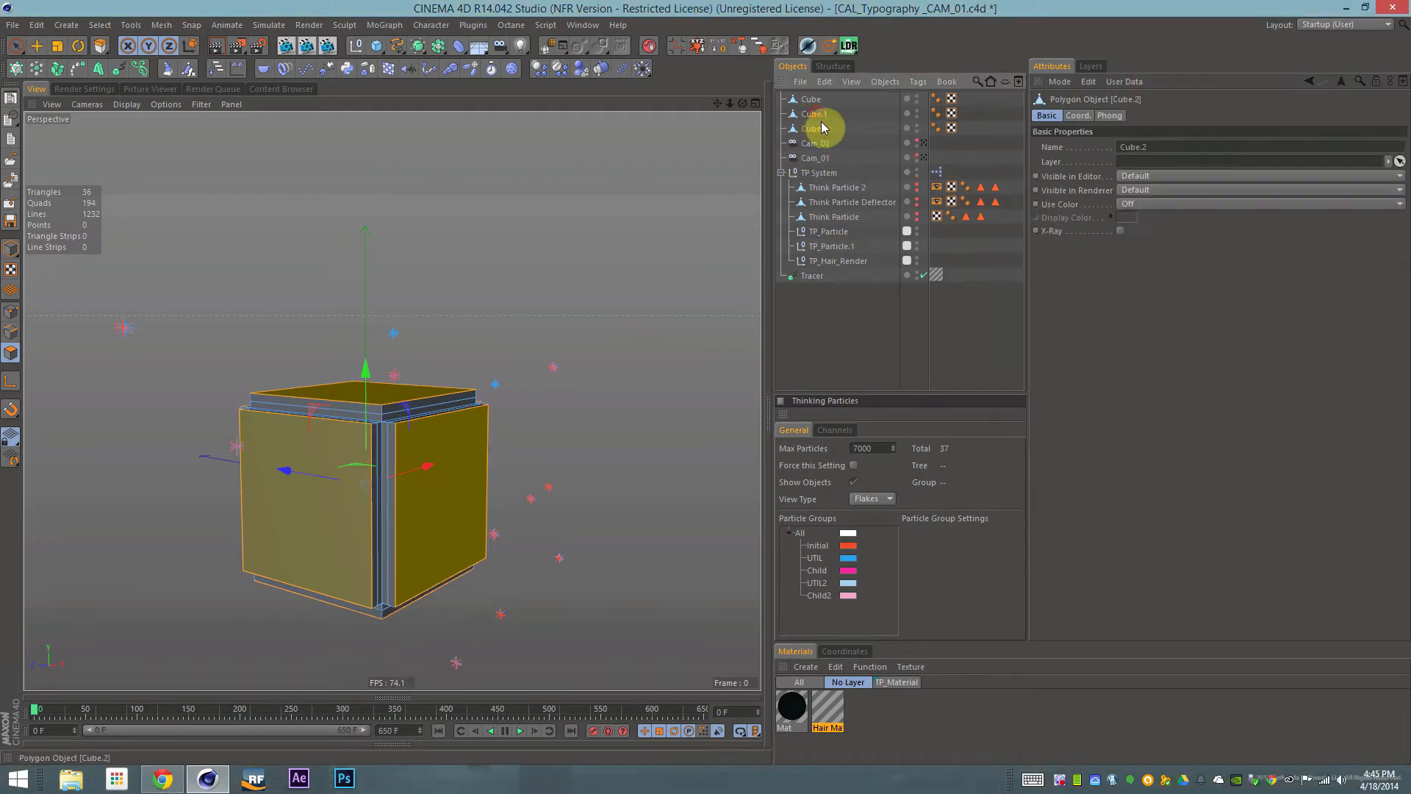
key("d")
left_click(1151, 159)
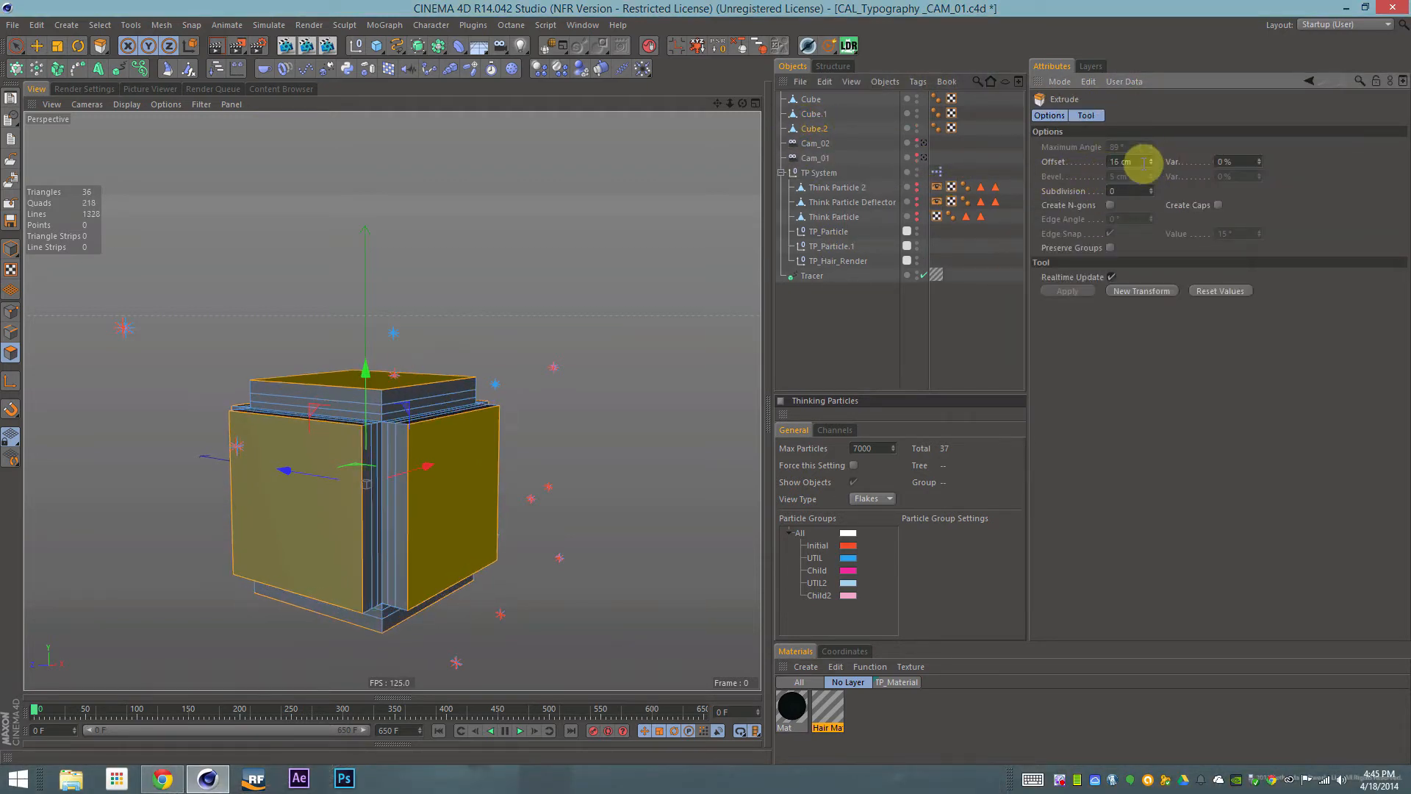
left_click_drag(813, 116, 827, 141, "ctrl")
key("d")
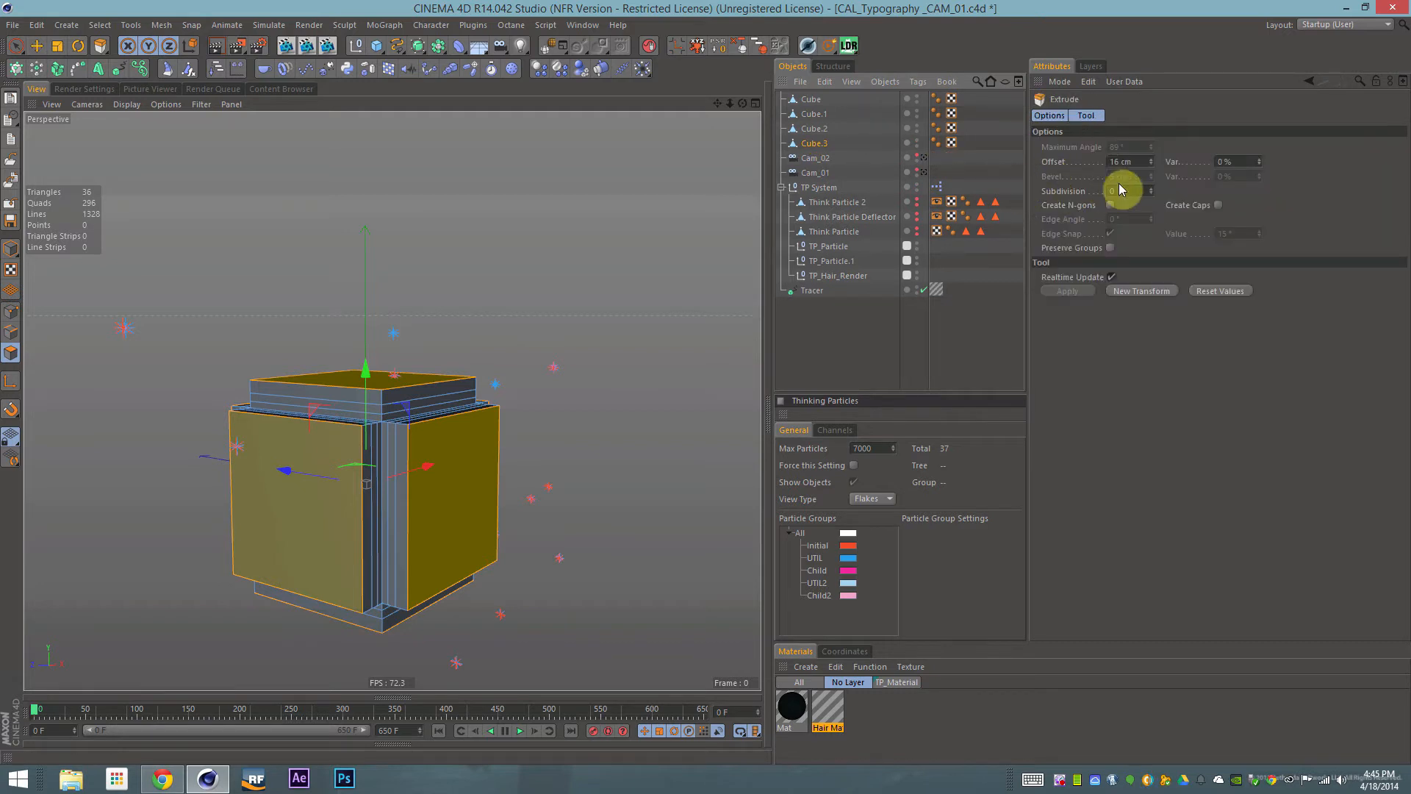
left_click(1151, 161)
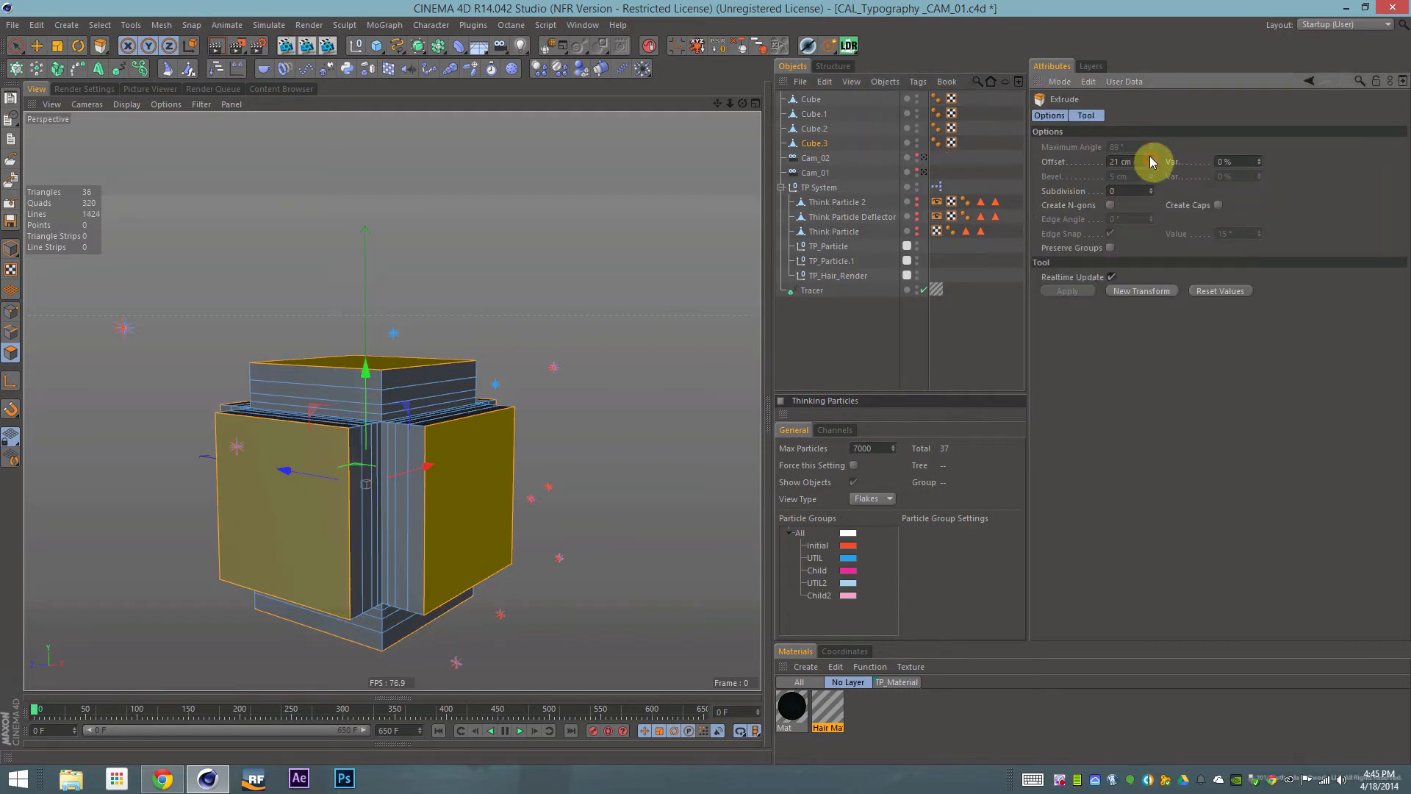
Merge the four cubes into a single polygon object and delete the originals with Connect Objects + Delete
left_click(812, 101)
left_click(823, 142, "shift")
right_click(821, 142)
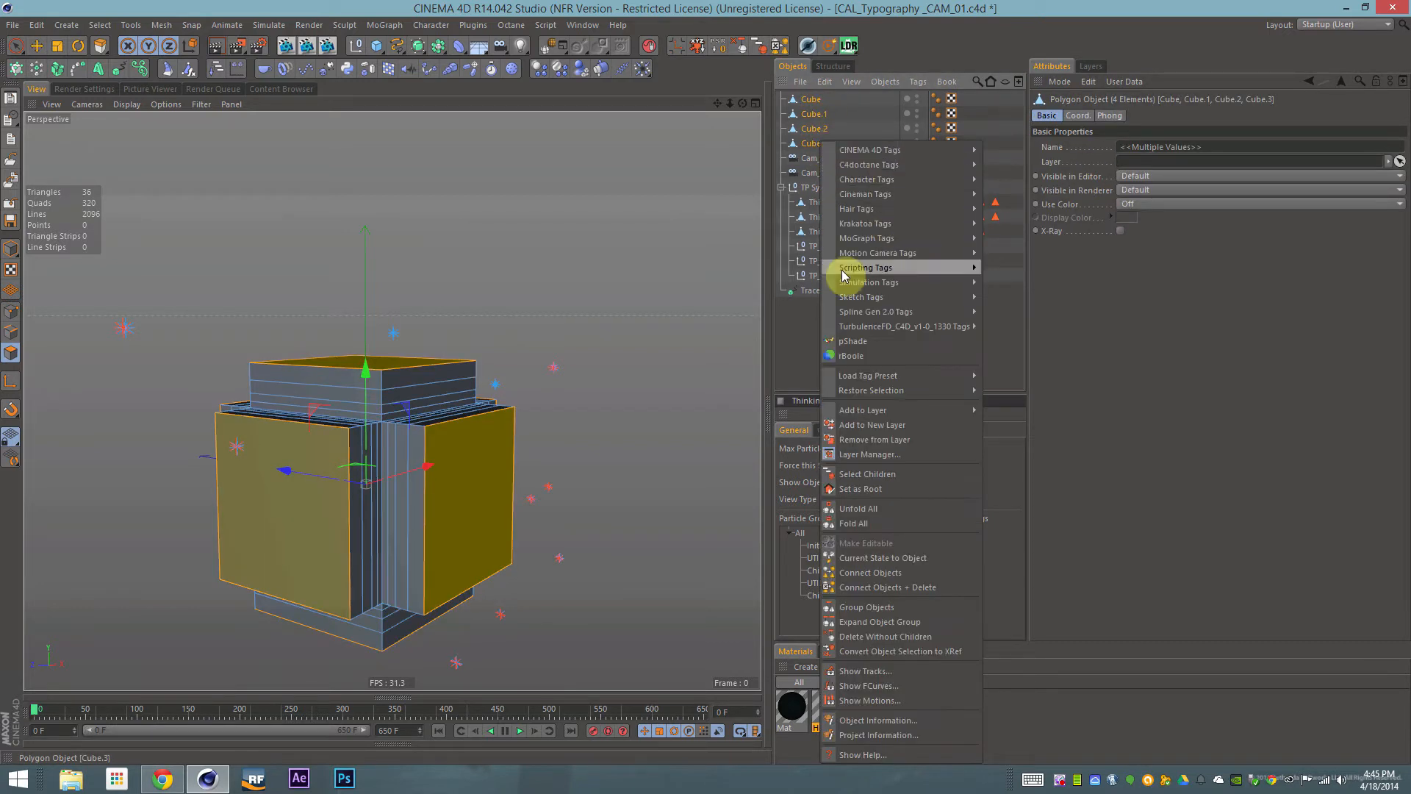
left_click(890, 588)
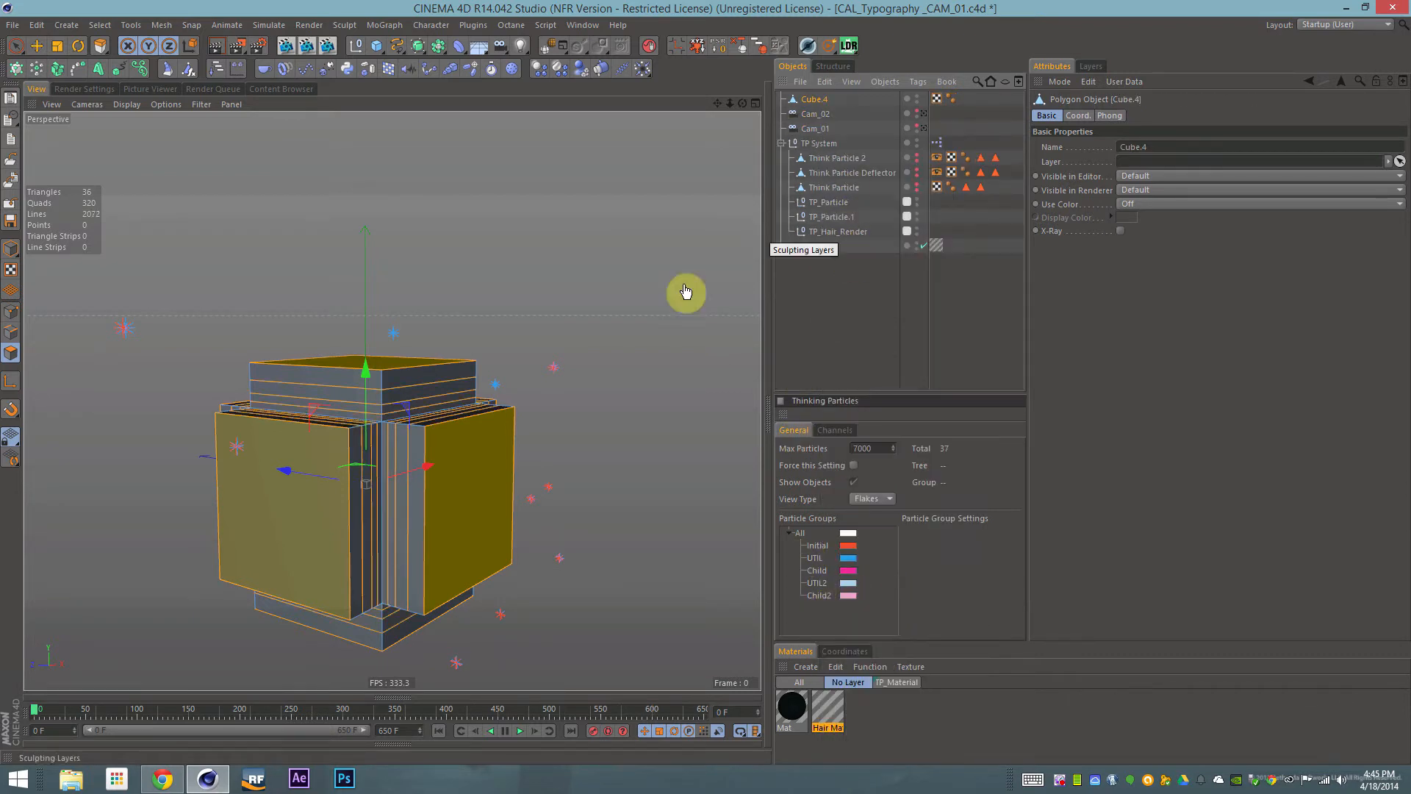
Display the merged cube as wireframe in Model mode and inspect its nested extrusion layers from several angles
left_click_drag(385, 463, 242, 413, "alt")
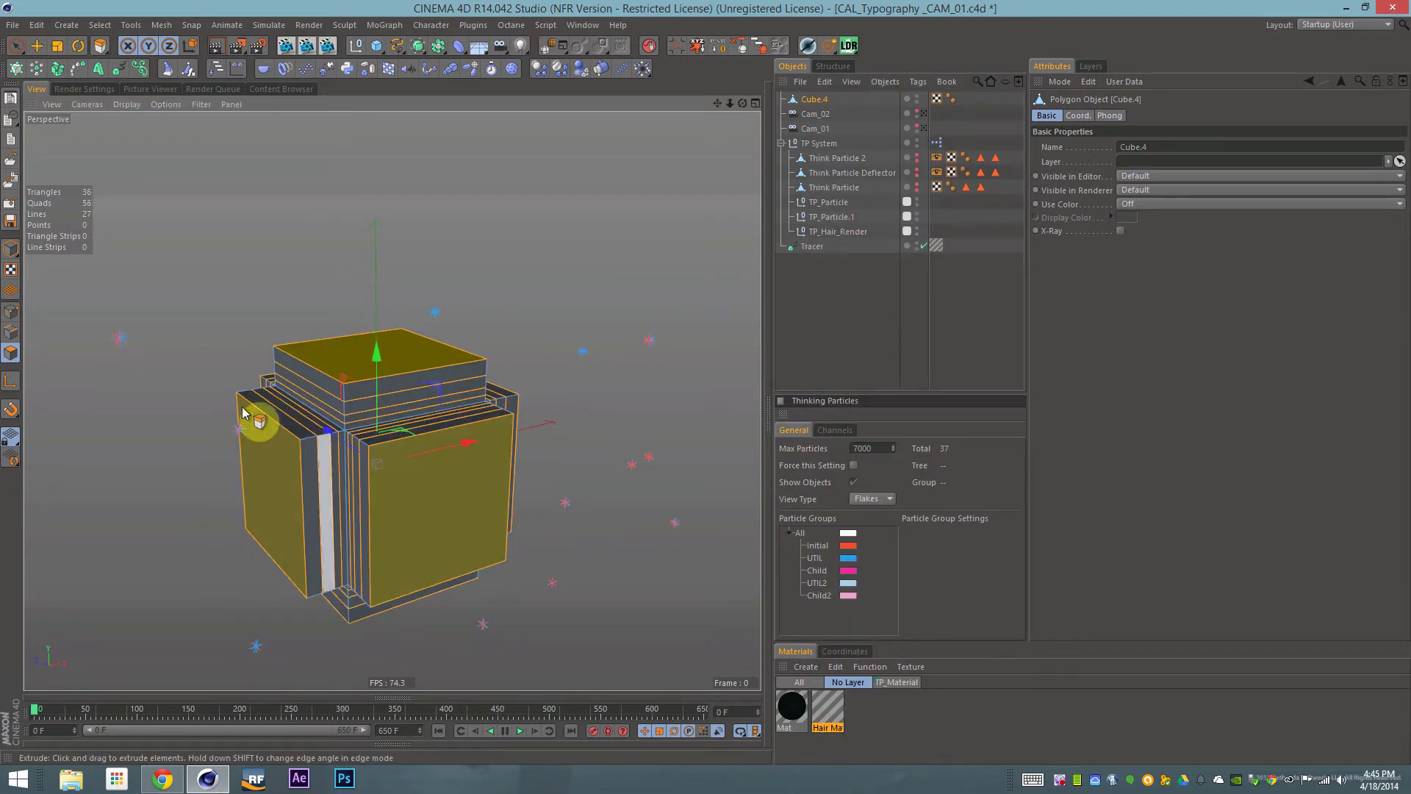
left_click(10, 252)
left_click_drag(375, 444, 368, 373, "alt")
left_click(88, 106)
mouse_move(132, 107)
left_click(138, 142)
left_click(126, 107)
left_click(134, 229)
mouse_move(367, 444)
left_mouse_down("alt")
mouse_move(349, 427)
mouse_move(372, 424)
left_mouse_up("alt")
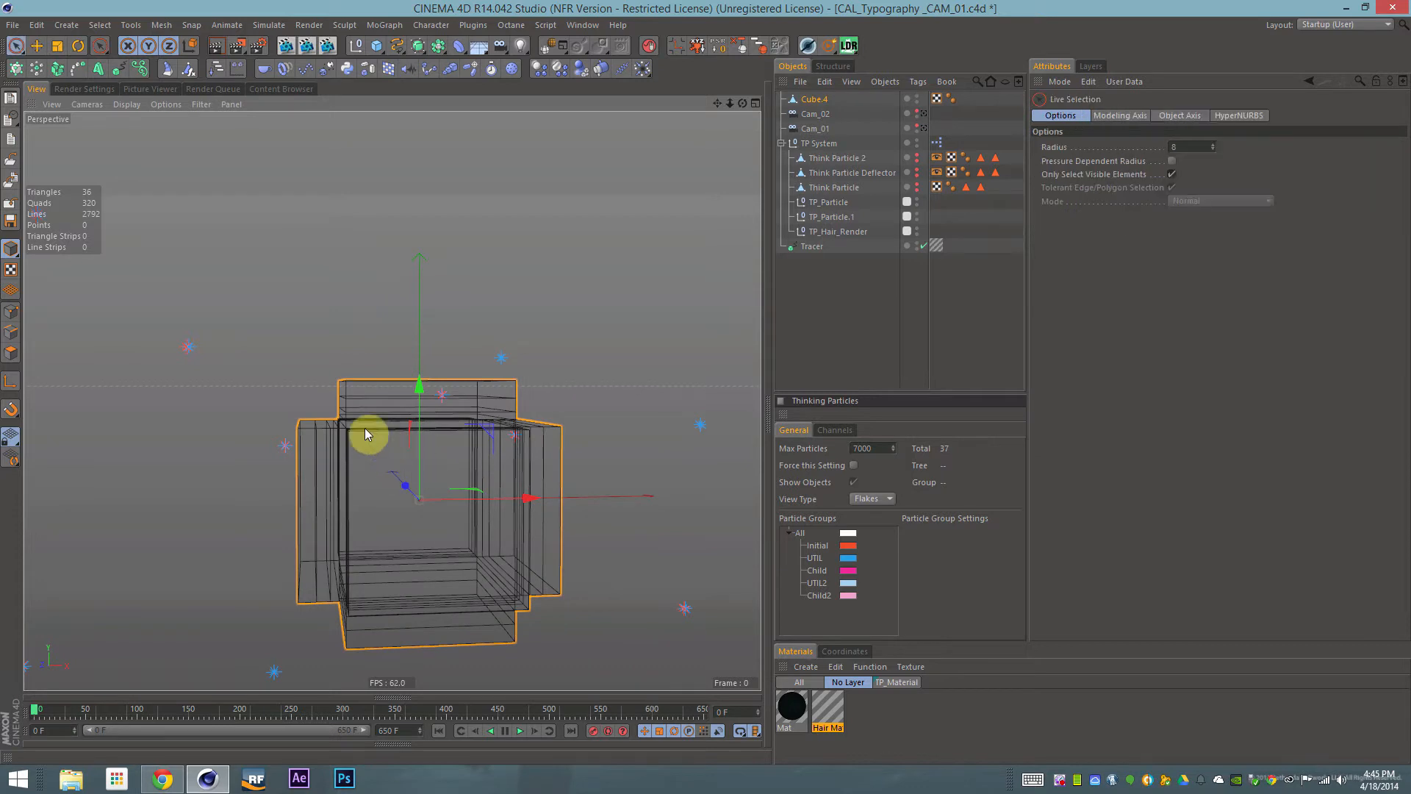
Delete the merged example cube and play the particle animation up to frame 26
key("Delete")
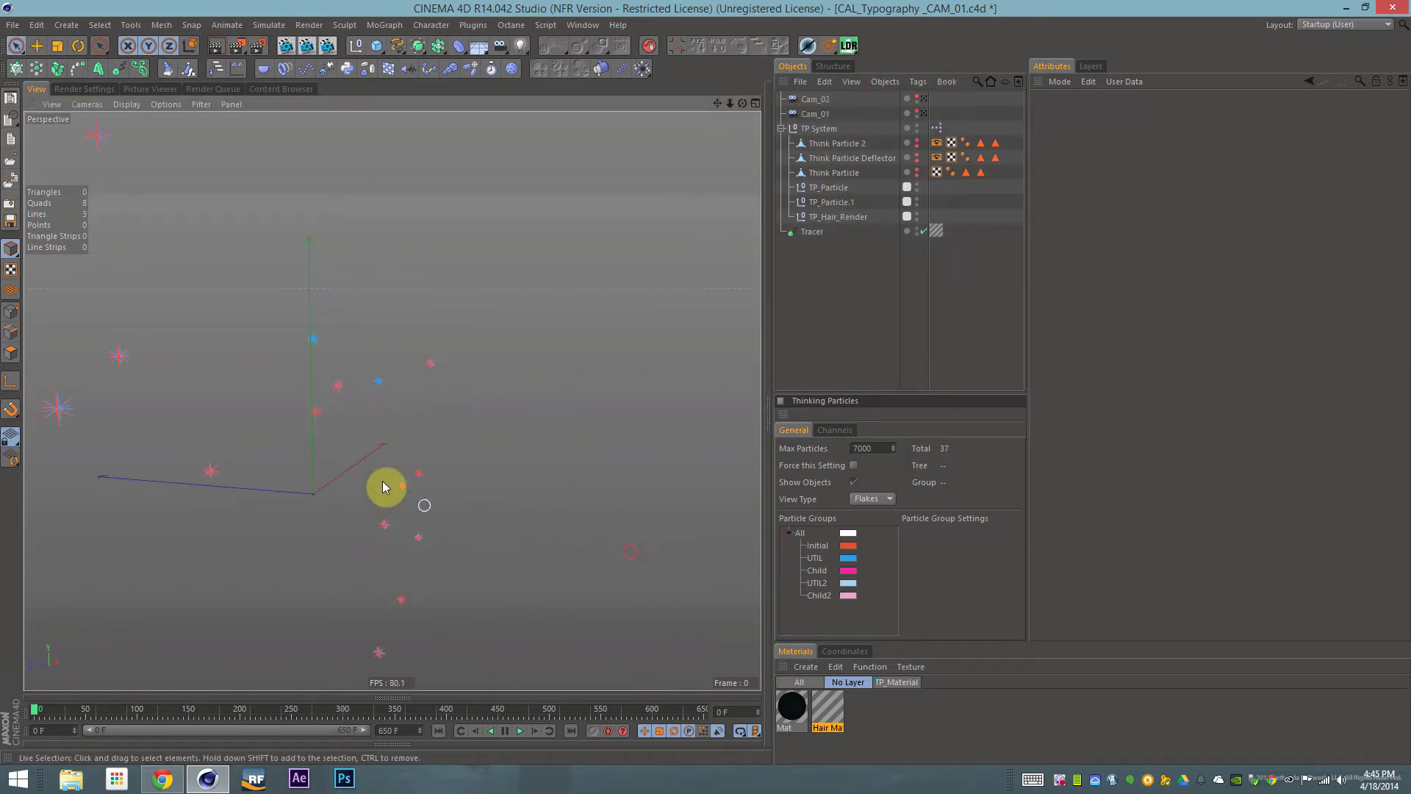
left_click_drag(329, 515, 413, 434, "alt")
key("F8")
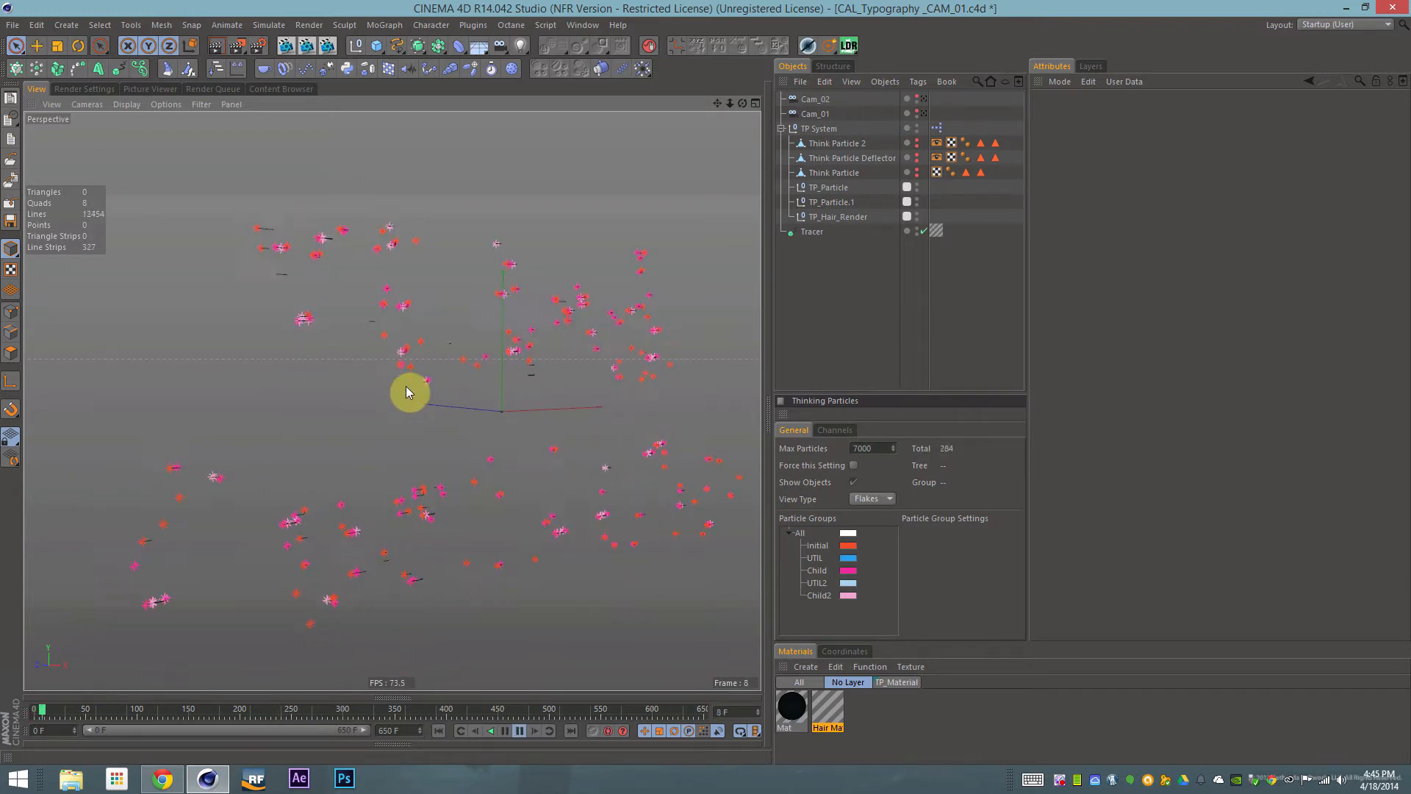
key("F8")
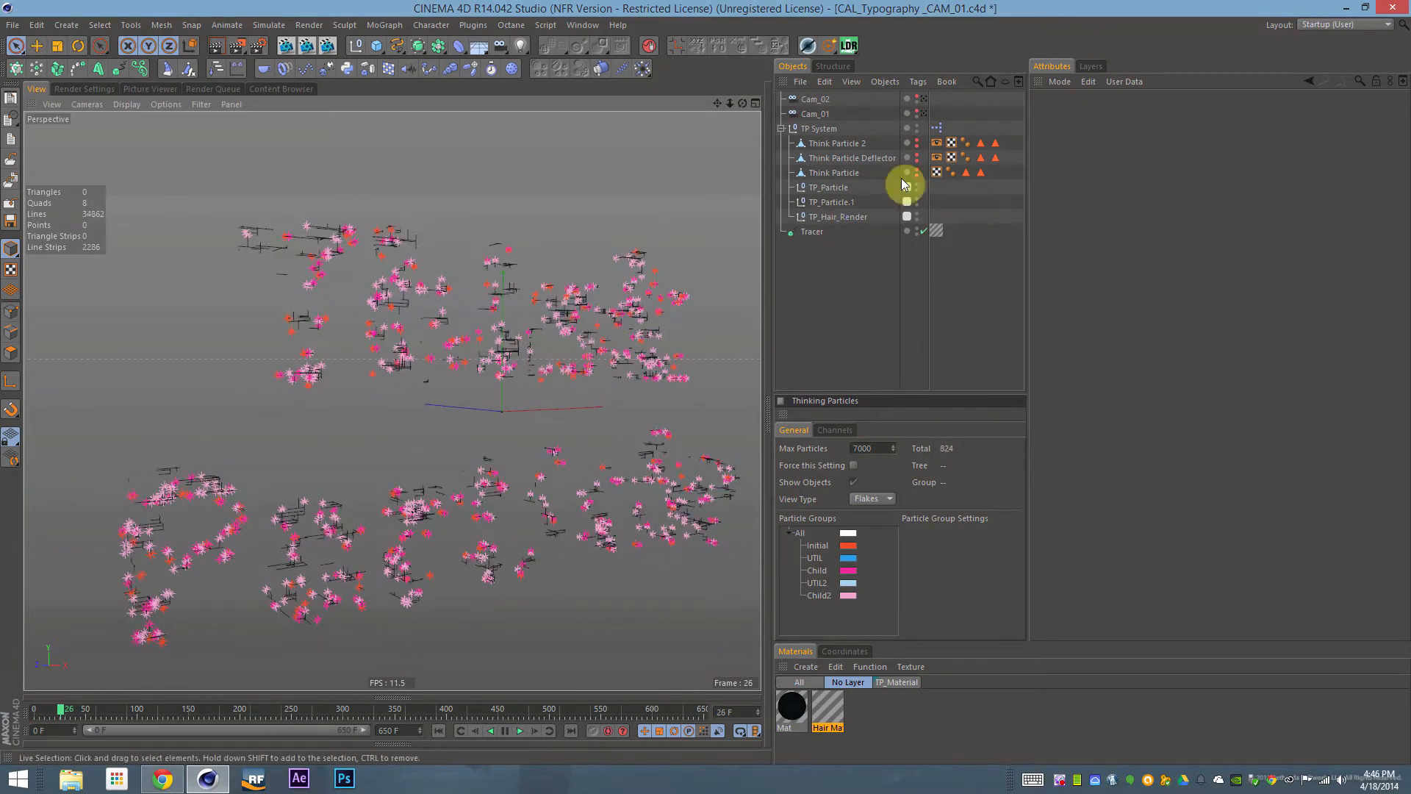
Unfold the TP System's XPresso setup, review the UTIL group's PAge and PGroup nodes, and fold the editor again
double_click(937, 128)
middle_click_drag(449, 638, 482, 447, "alt")
middle_click_drag(336, 602, 279, 344, "alt")
middle_click_drag(354, 558, 365, 479, "alt")
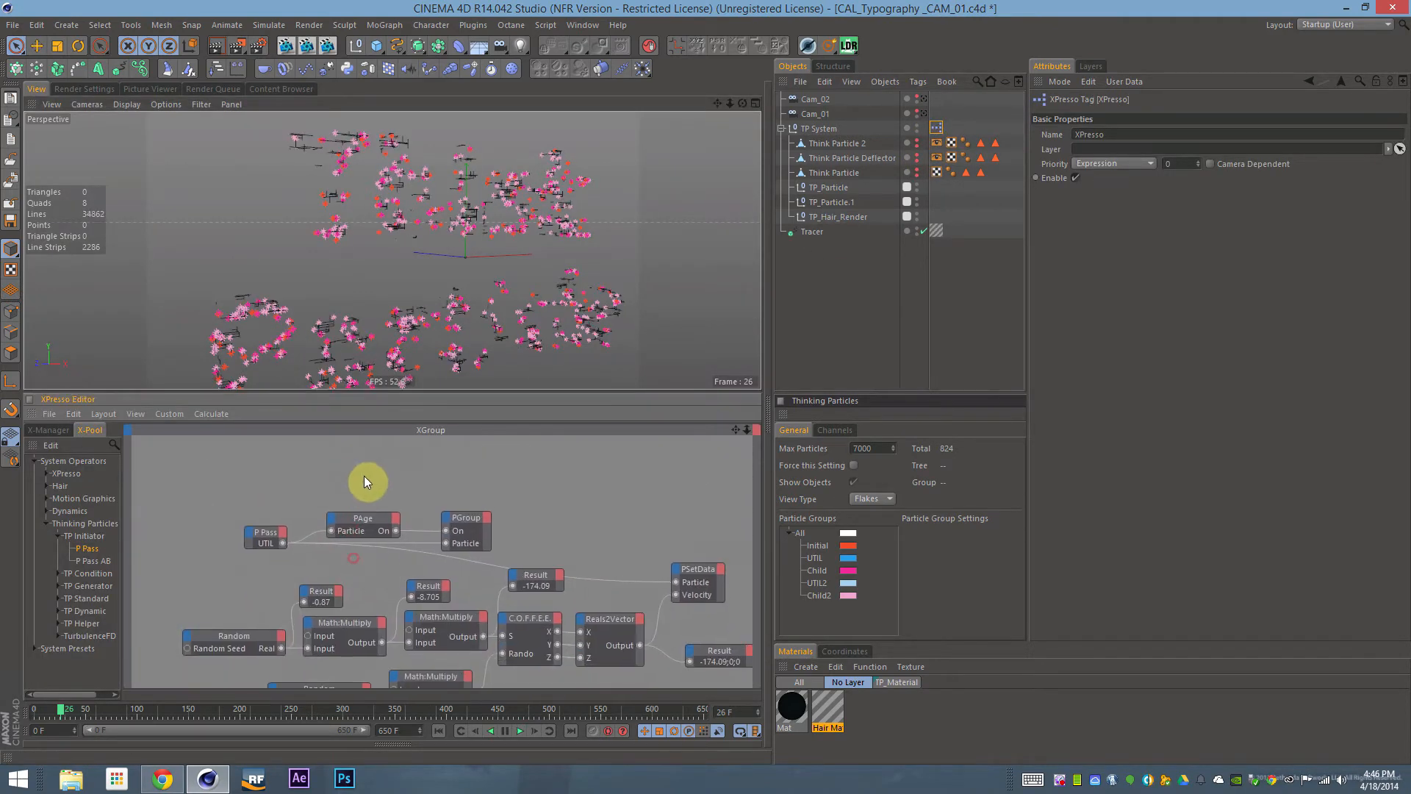
middle_click(31, 415)
Inspect the emission attributes of TP_Particle and TP_Particle.1, and briefly show the TP Toolkit they come from
left_click(826, 192)
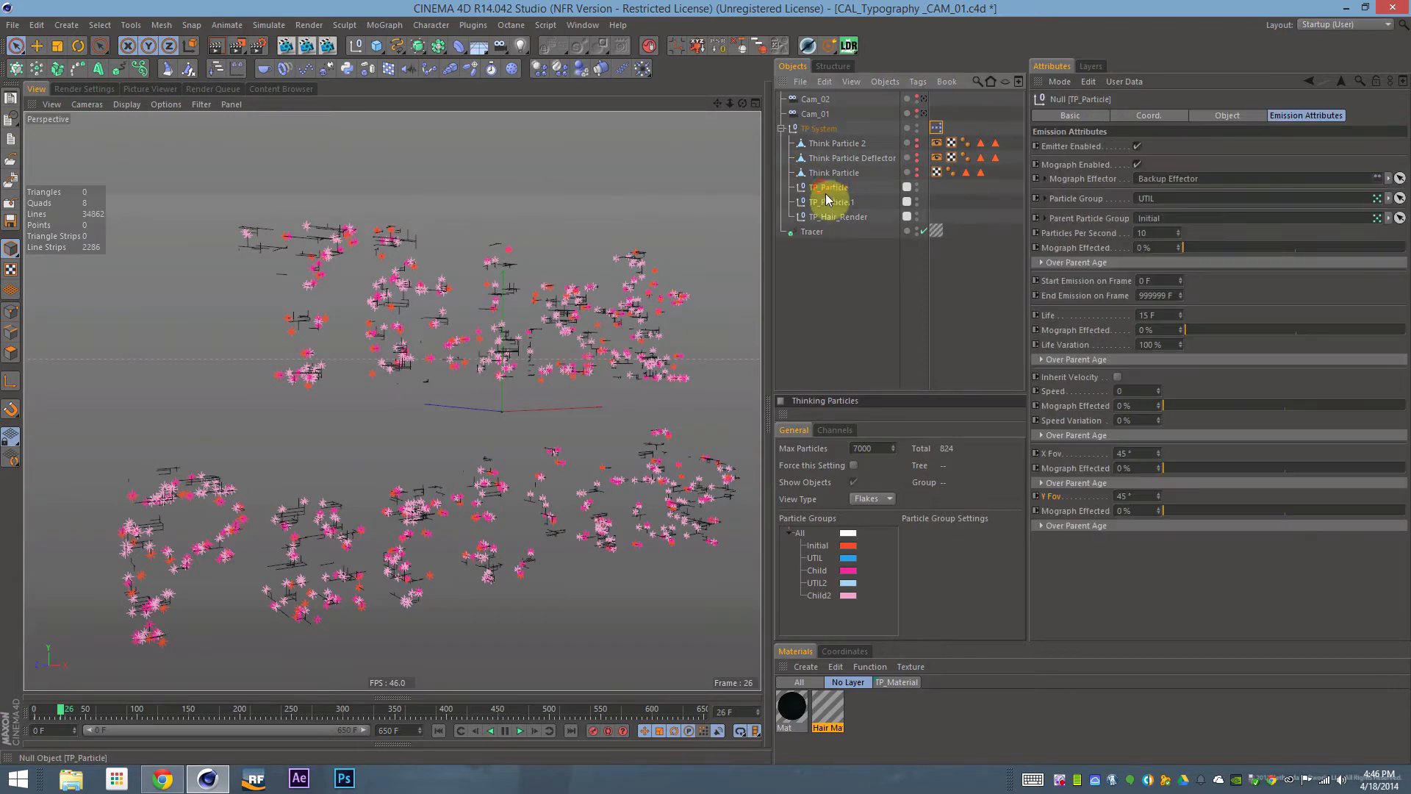
left_click(844, 200, "shift")
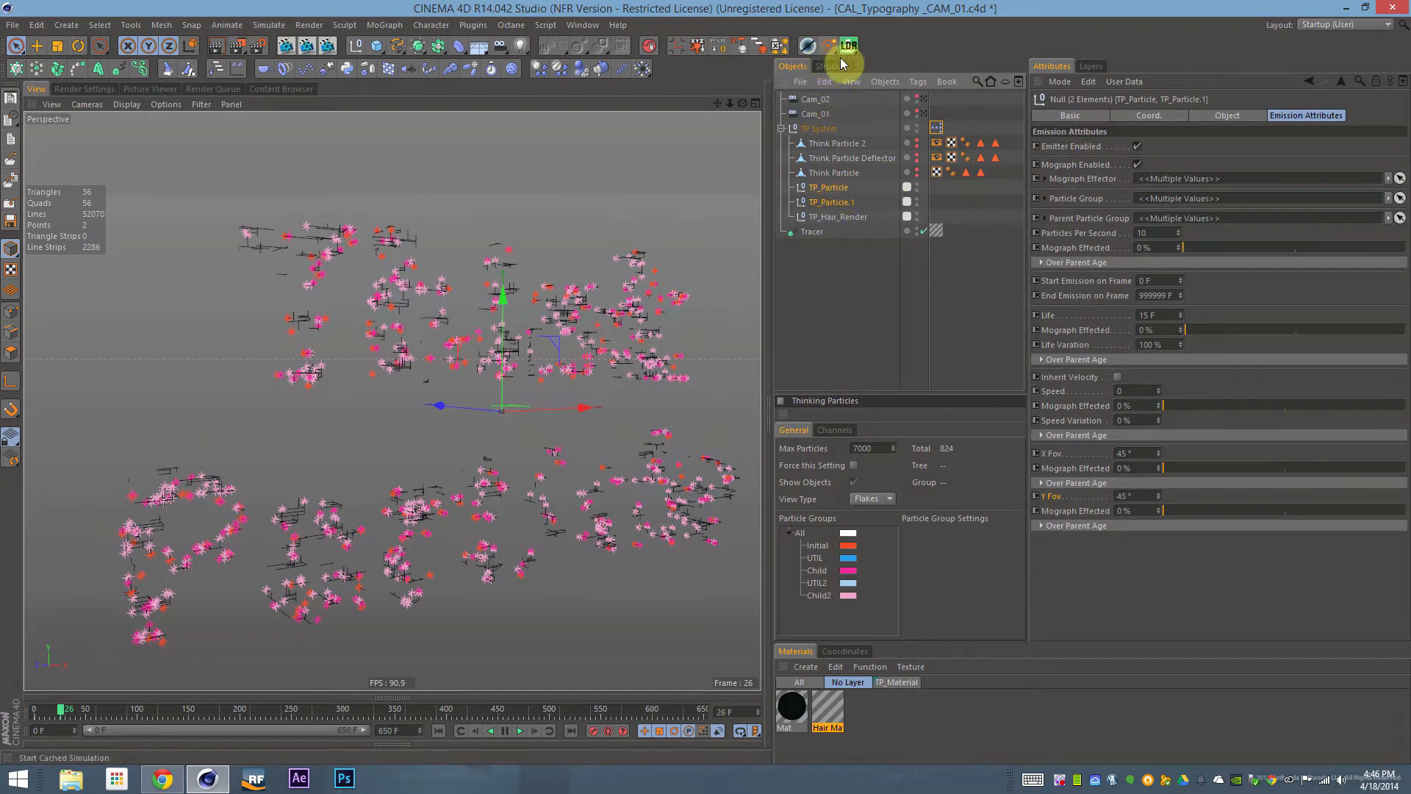
left_click(804, 50)
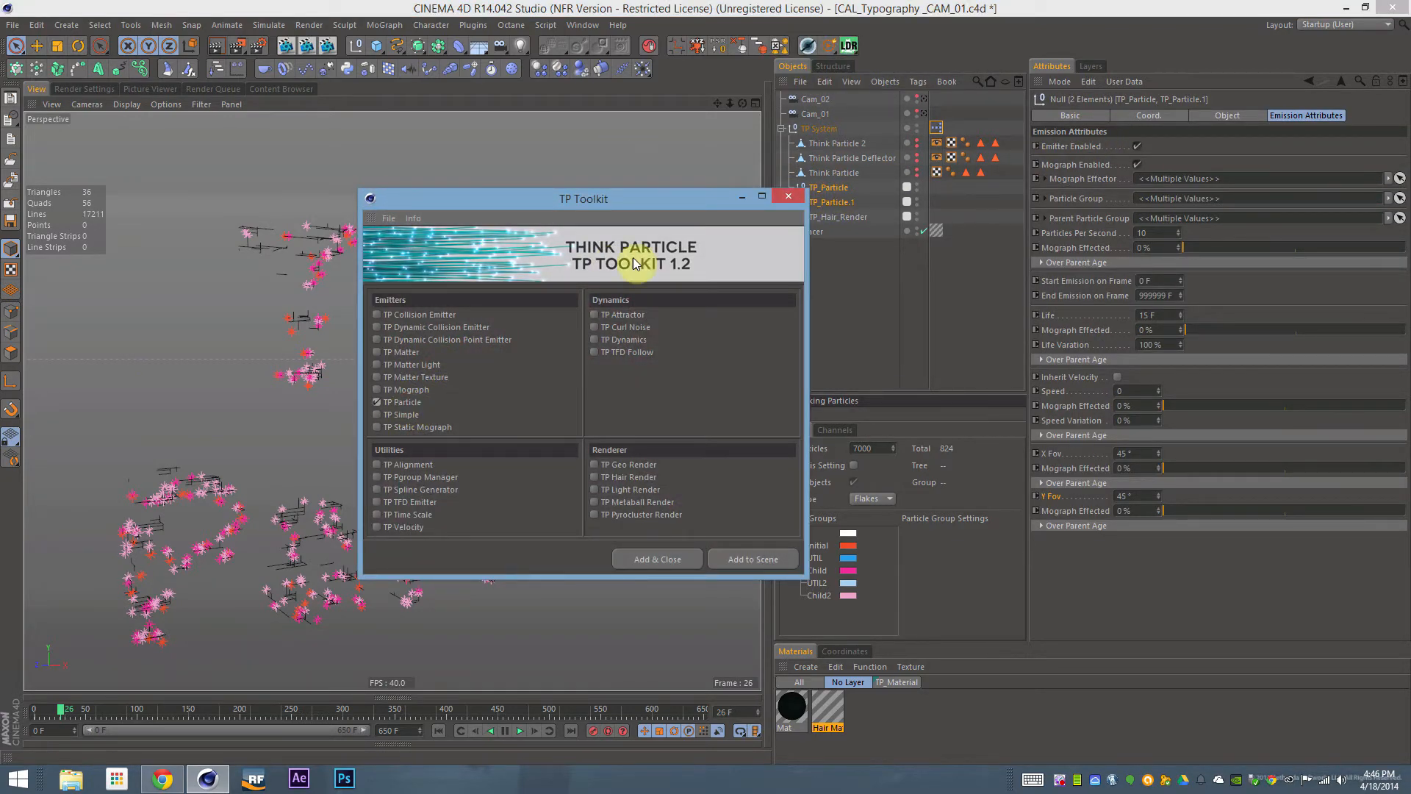
left_click(786, 197)
left_click(830, 189)
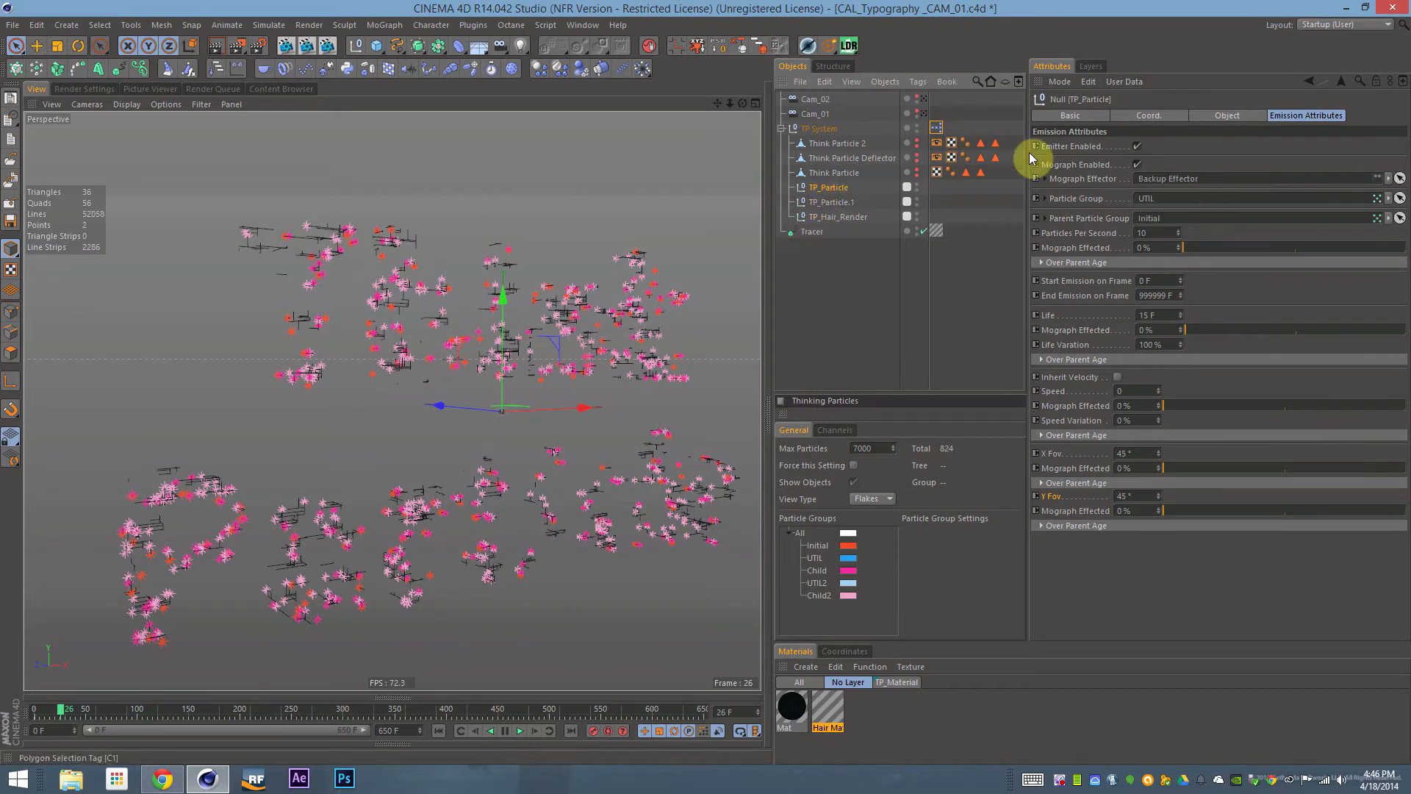
Return the animation to frame 0 and save the scene
key("shift+f")
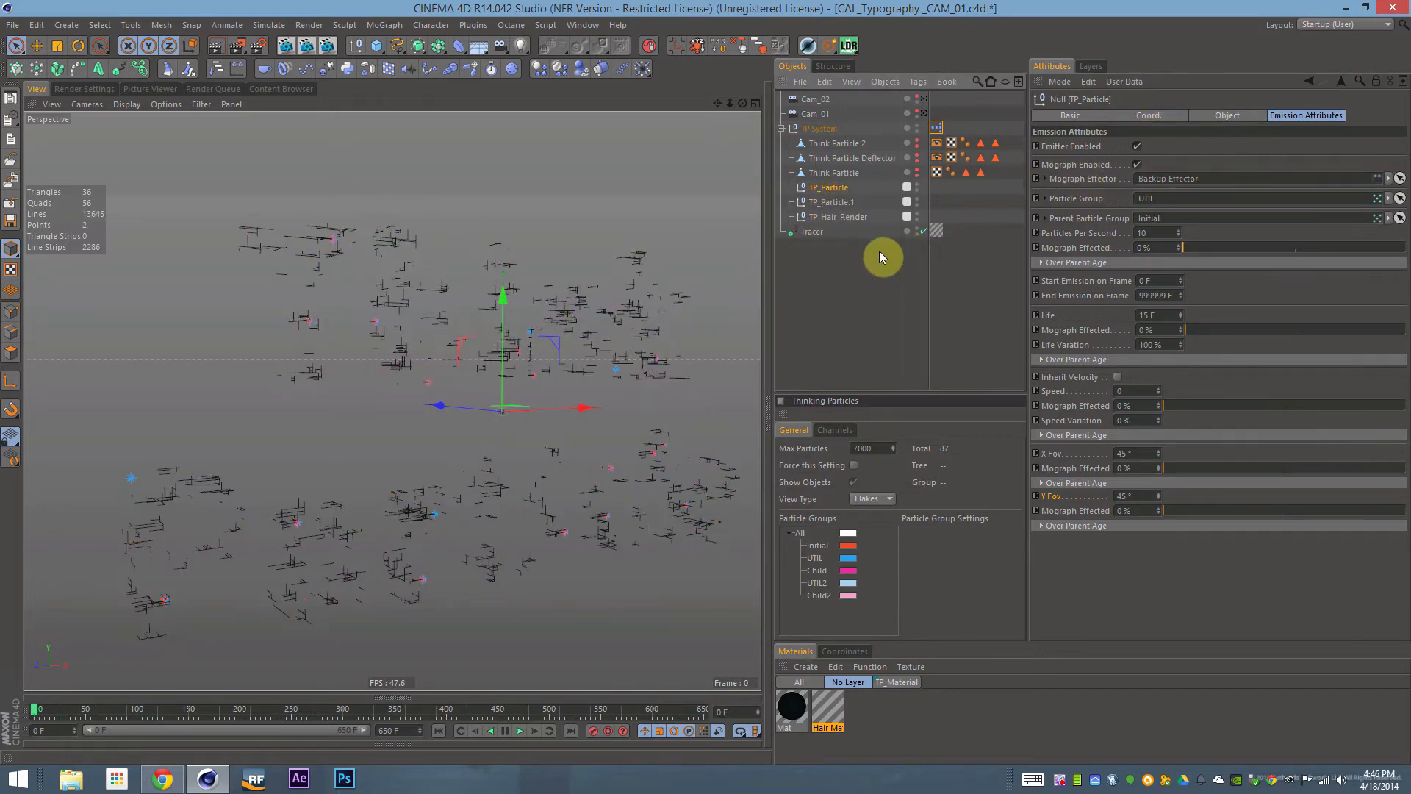
key("ctrl+s")
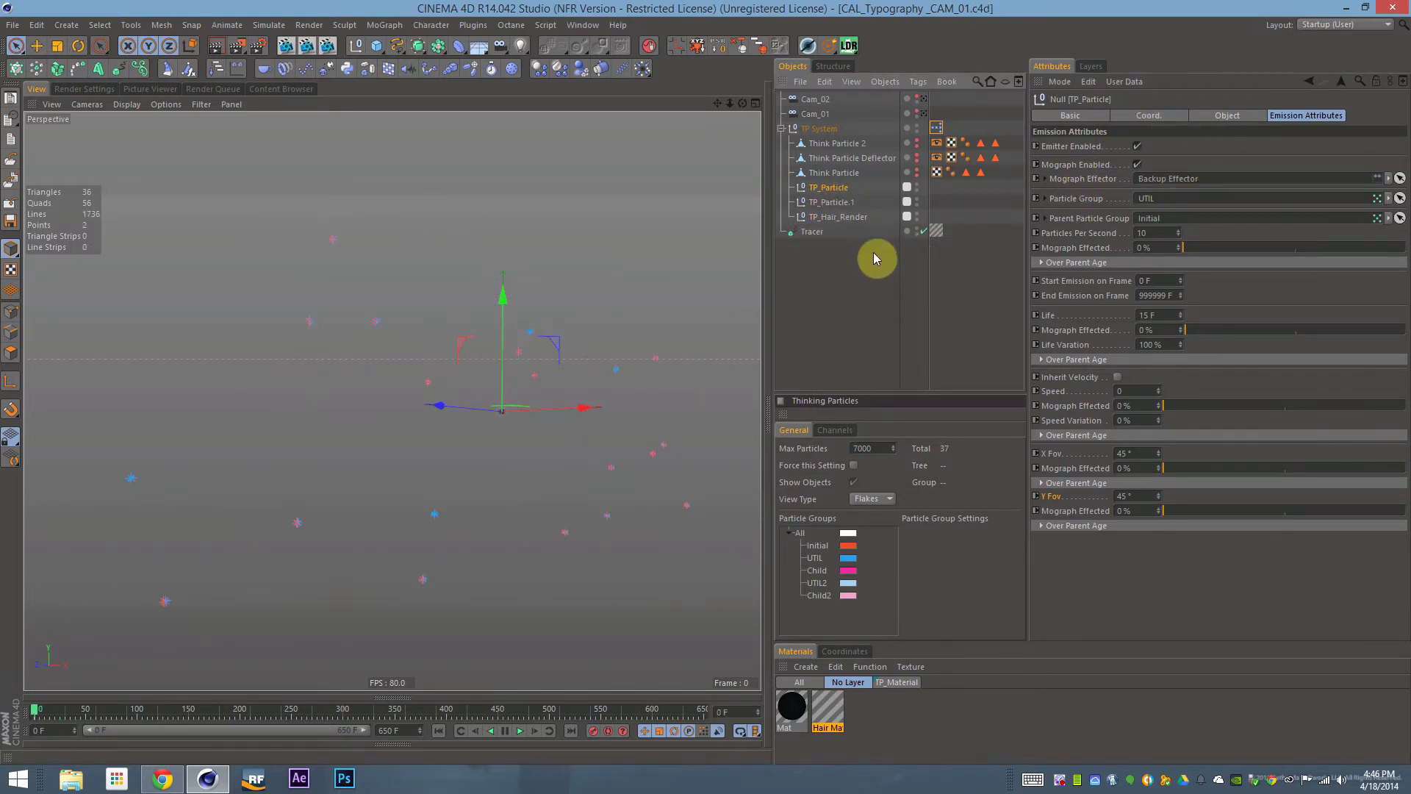
Open the TP Toolkit, review its available emitters, including TP Particle, and close it
left_click(808, 45)
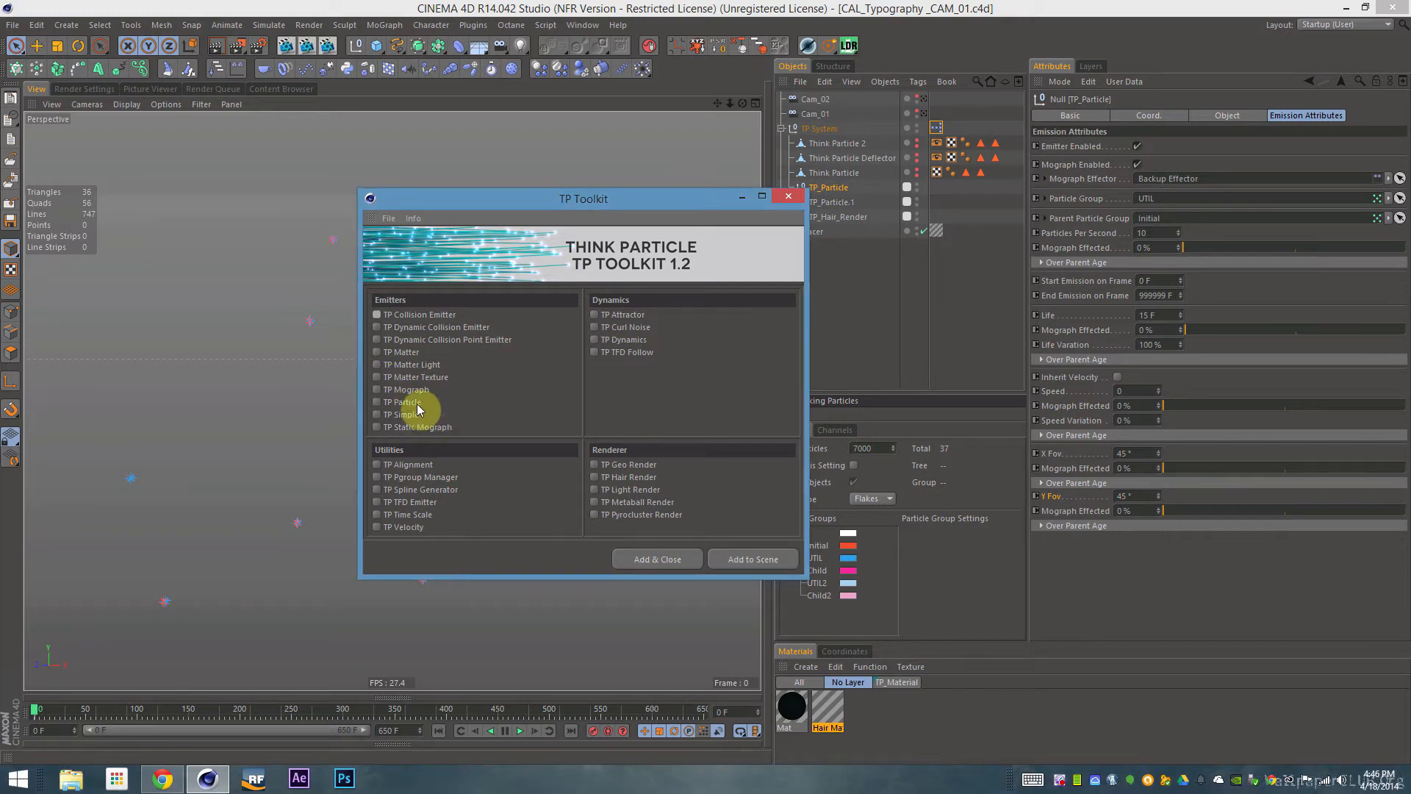
left_click_drag(527, 197, 416, 175)
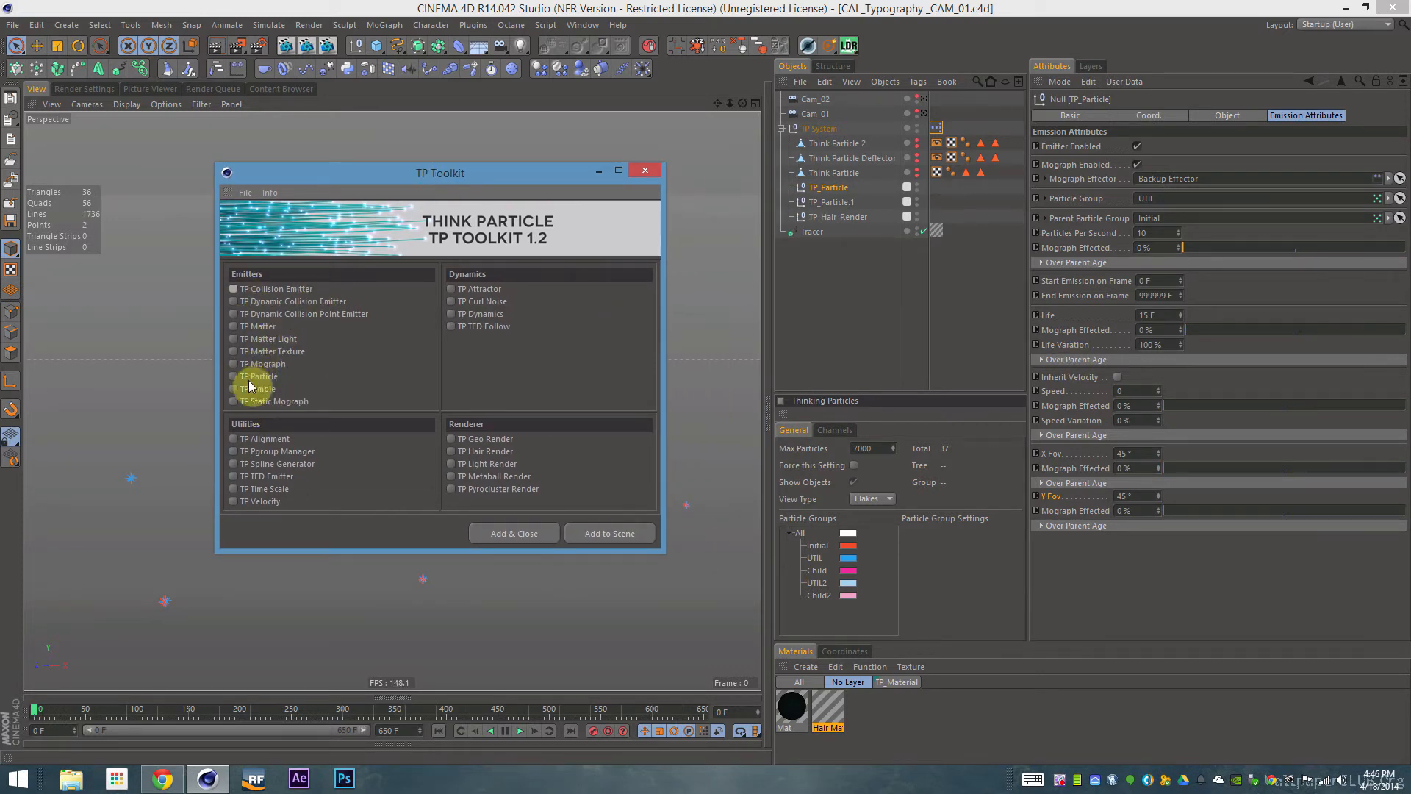
left_click(645, 172)
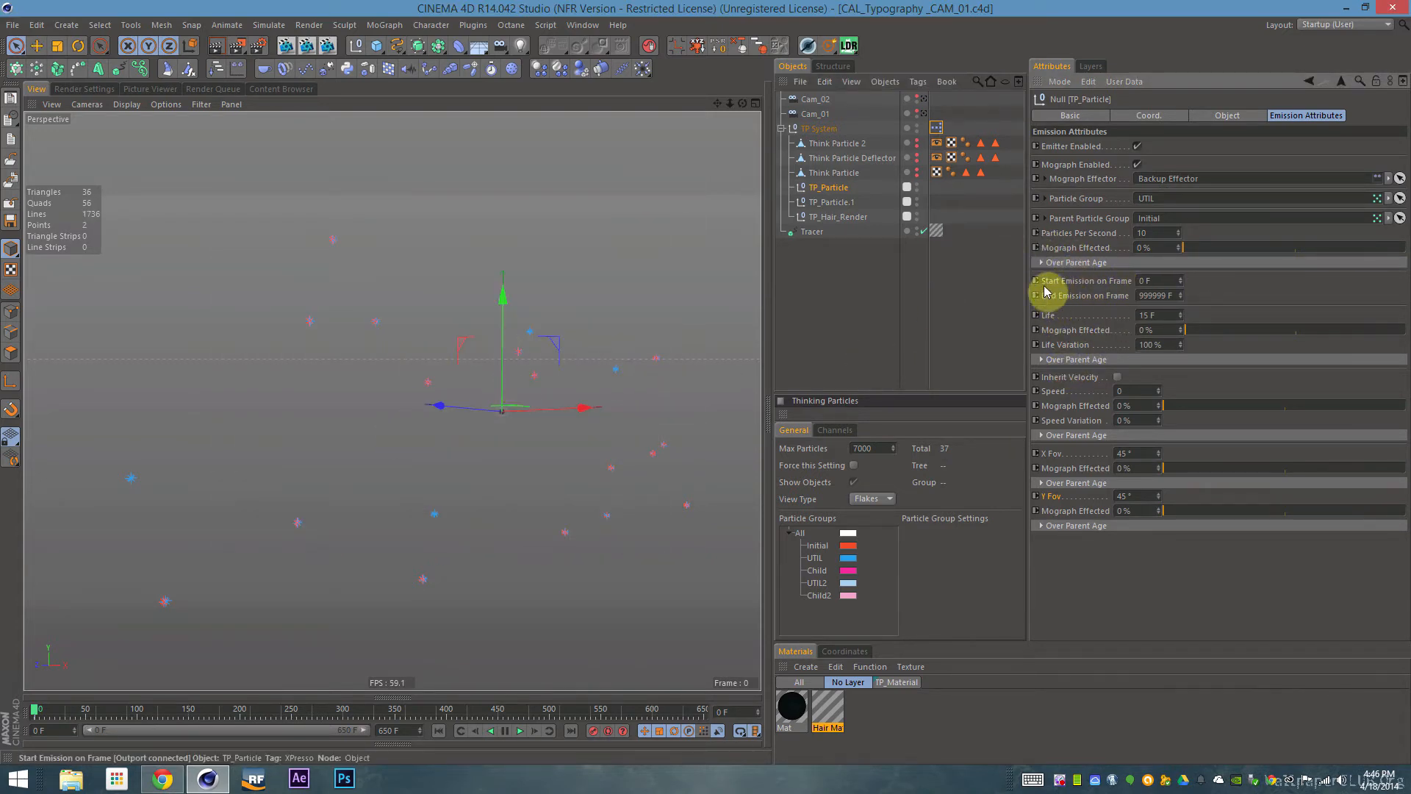
Examine TP_Particle's Particles Per Second setting and show the settings of the UTIL particle group
left_click(1155, 233)
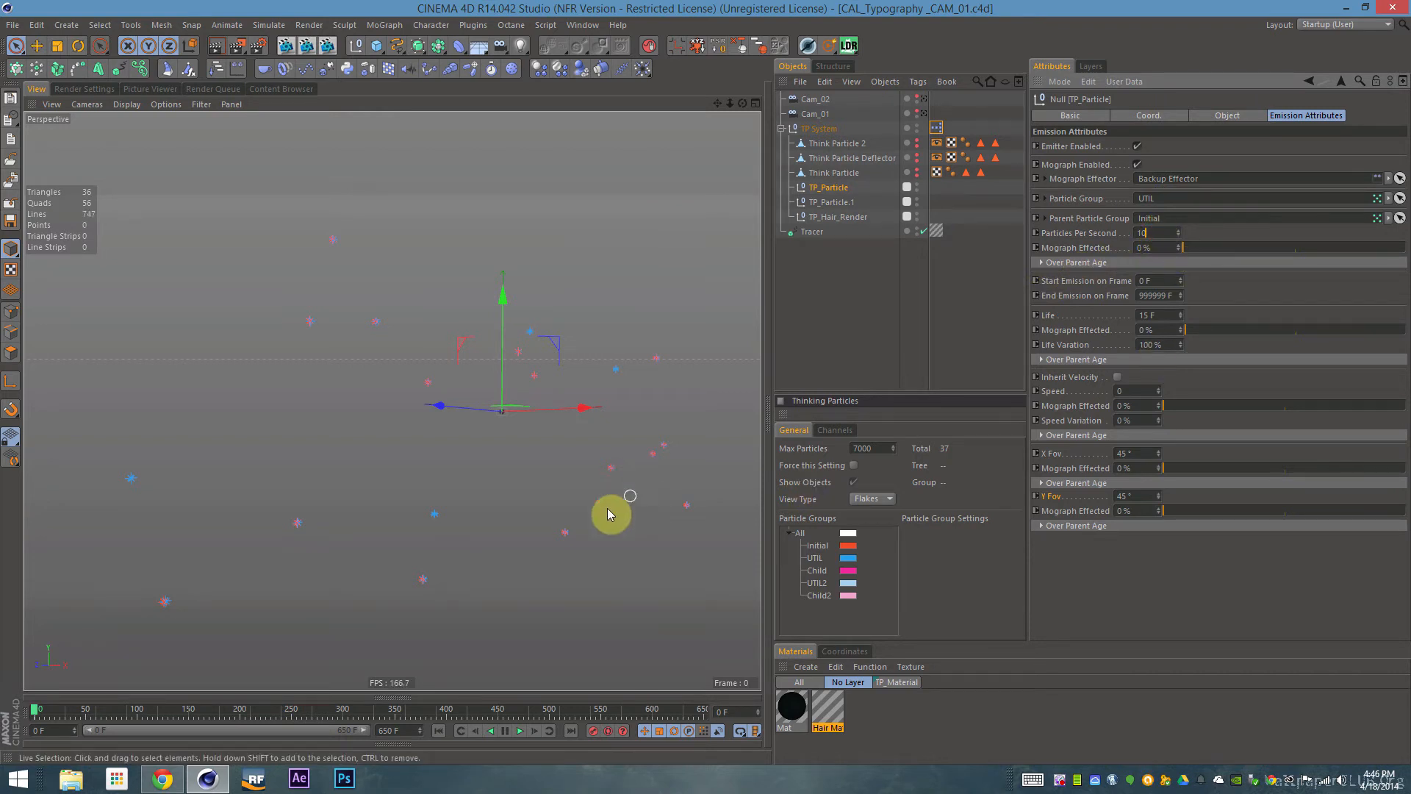
left_click_drag(1158, 232, 1114, 232)
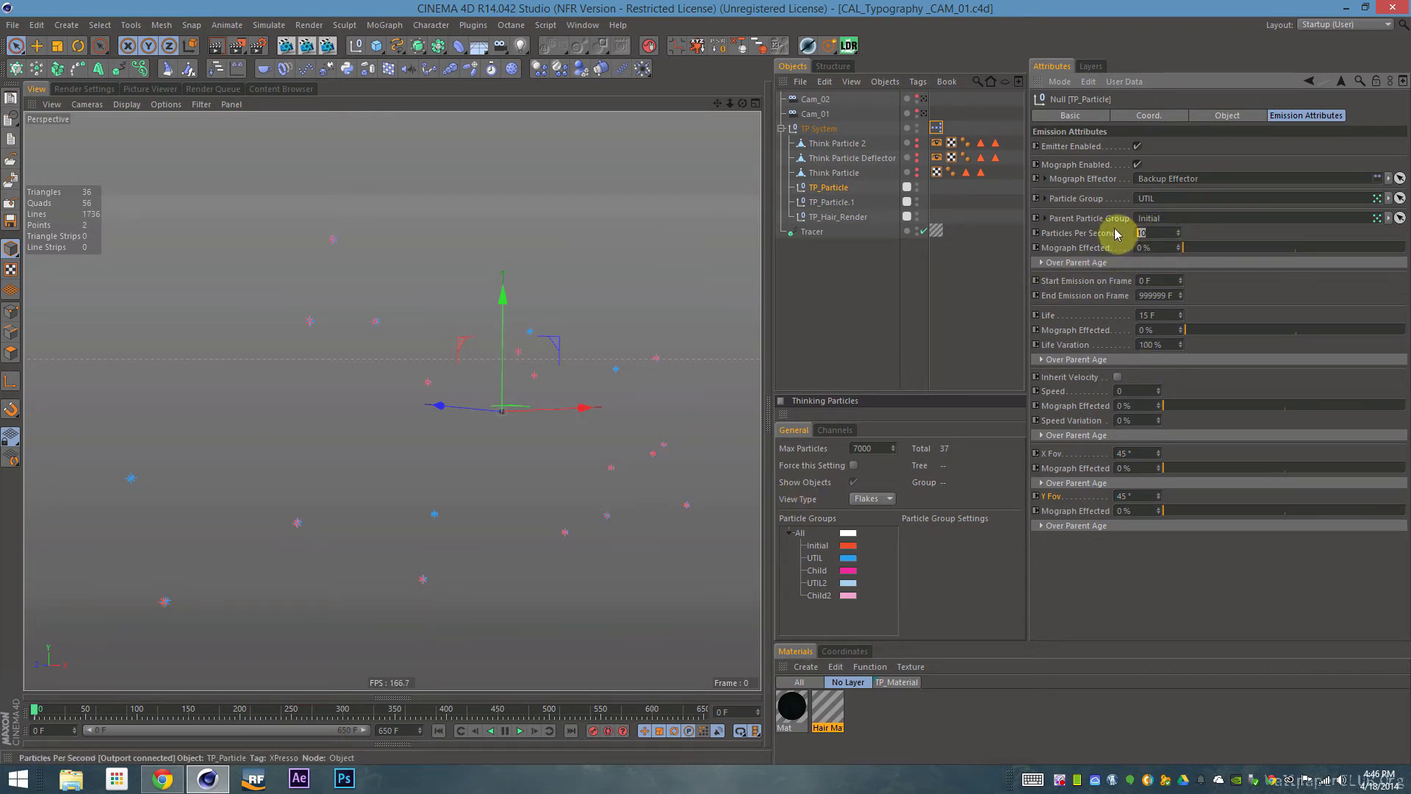
left_click(838, 199)
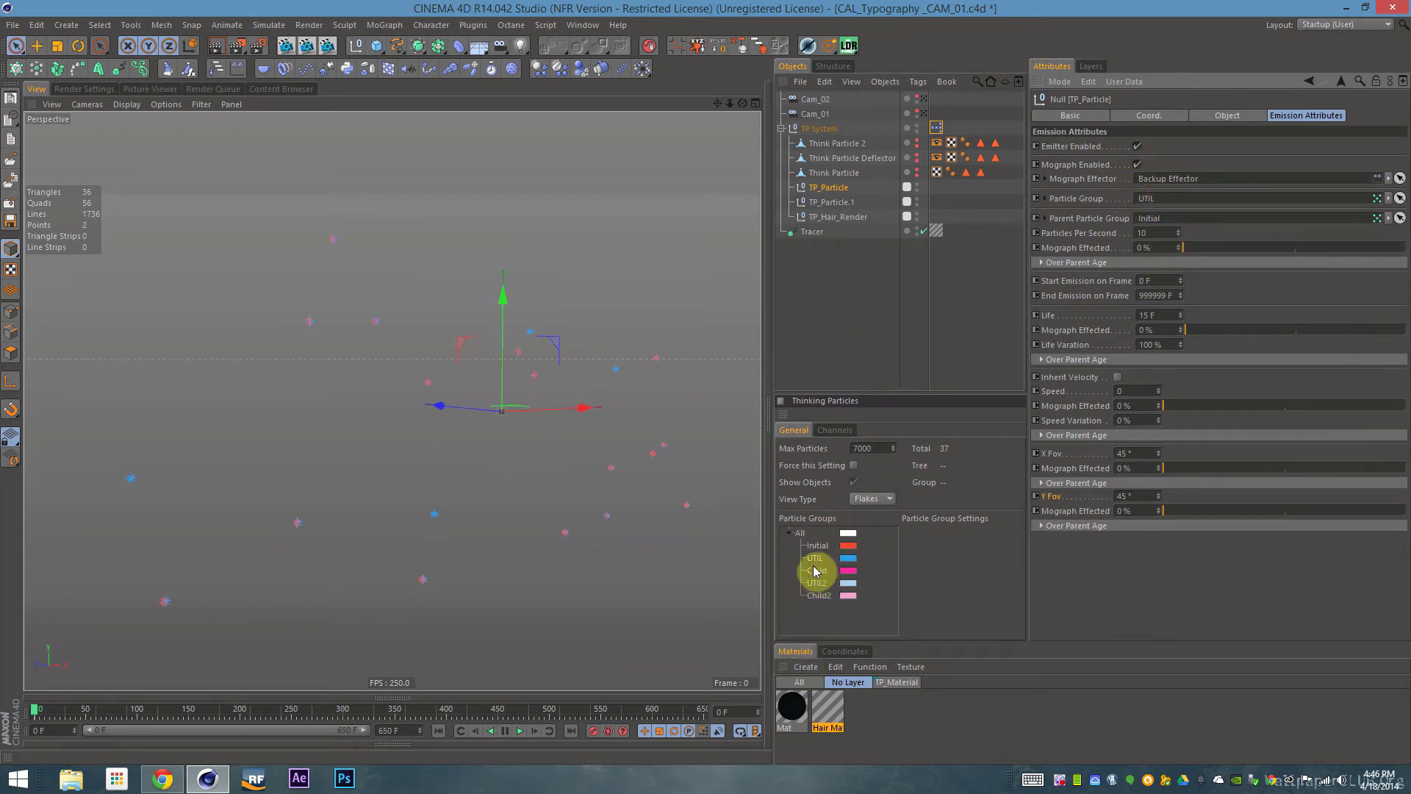
left_click(852, 558)
Play the particle animation past frame 100, highlighting the Tracer's lines during playback and deselecting them again
key("F8")
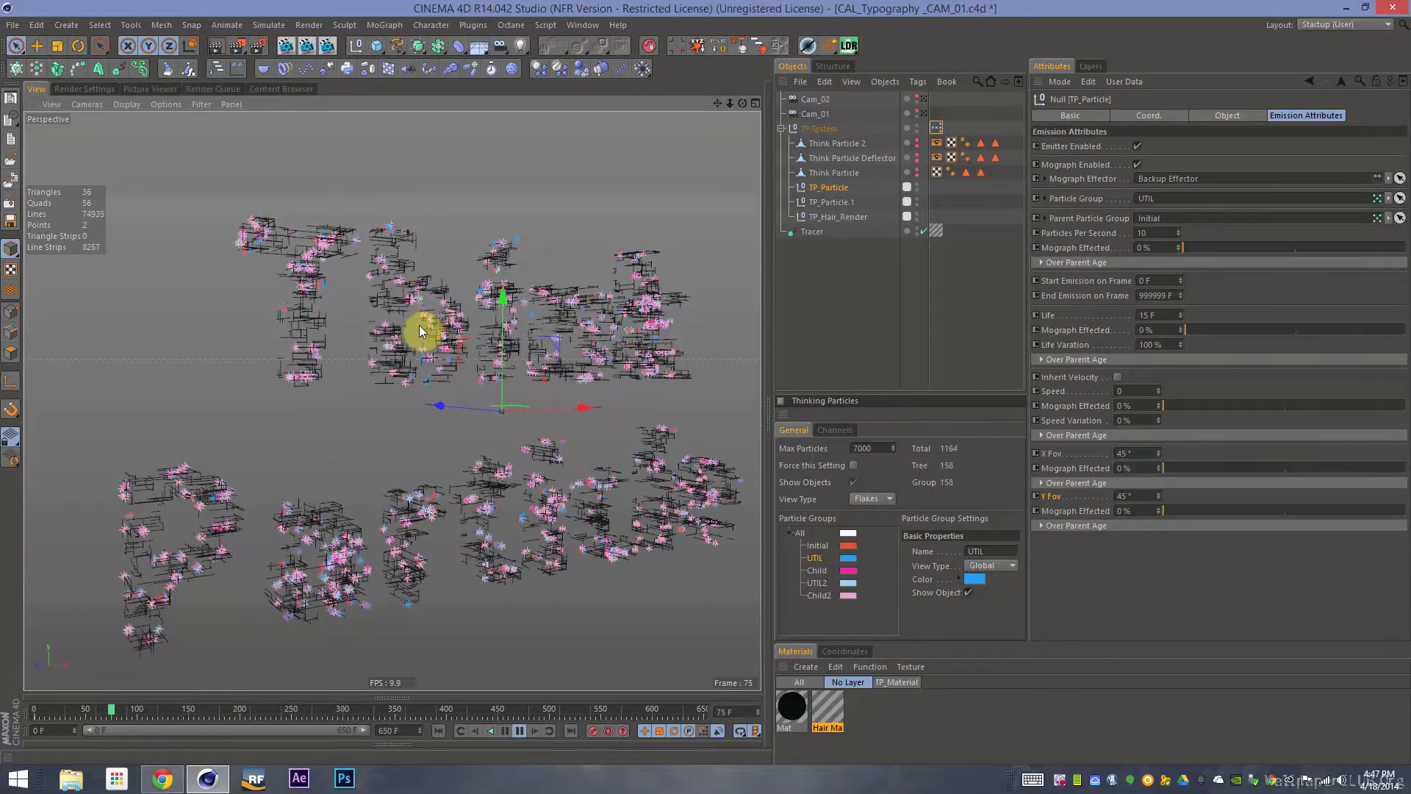
left_click(565, 453)
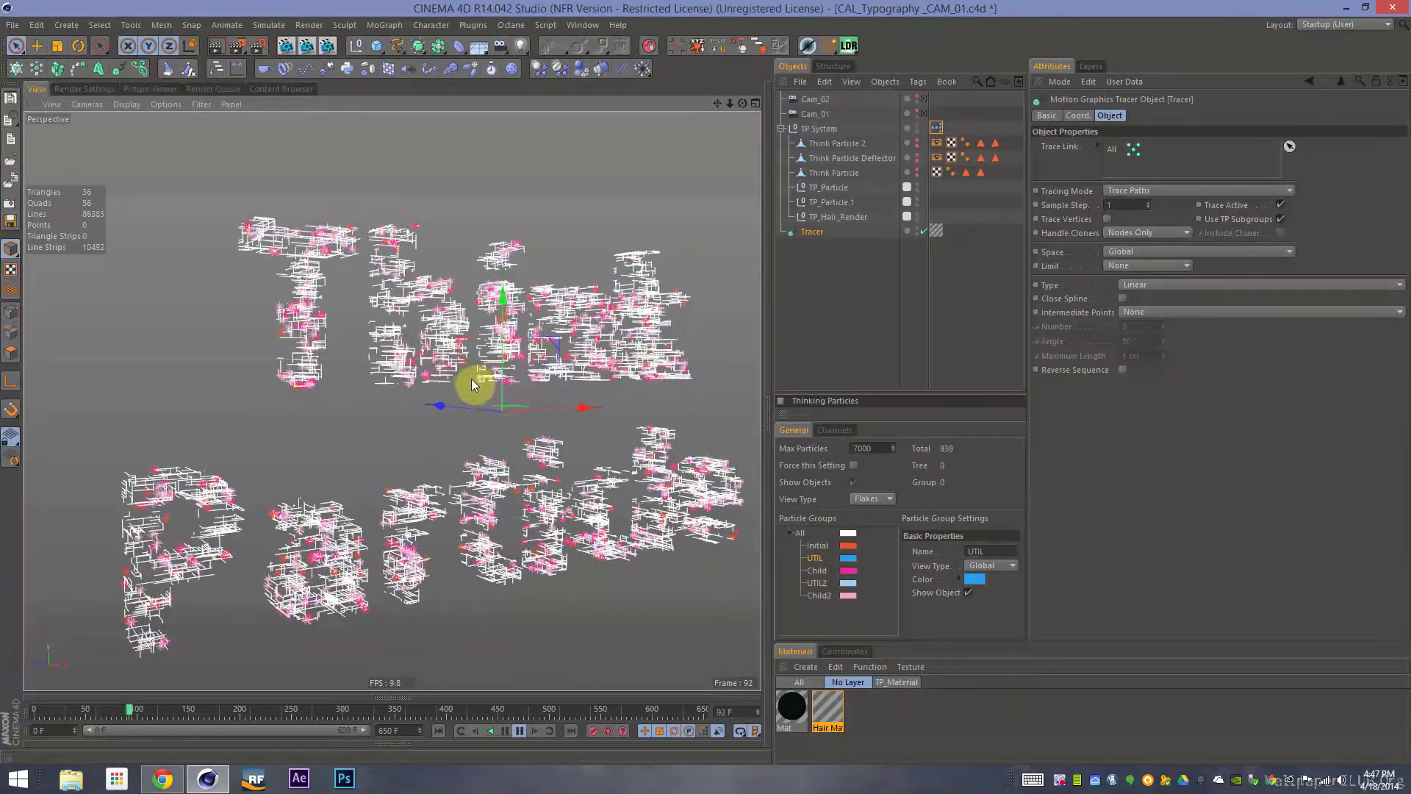
left_click(447, 427)
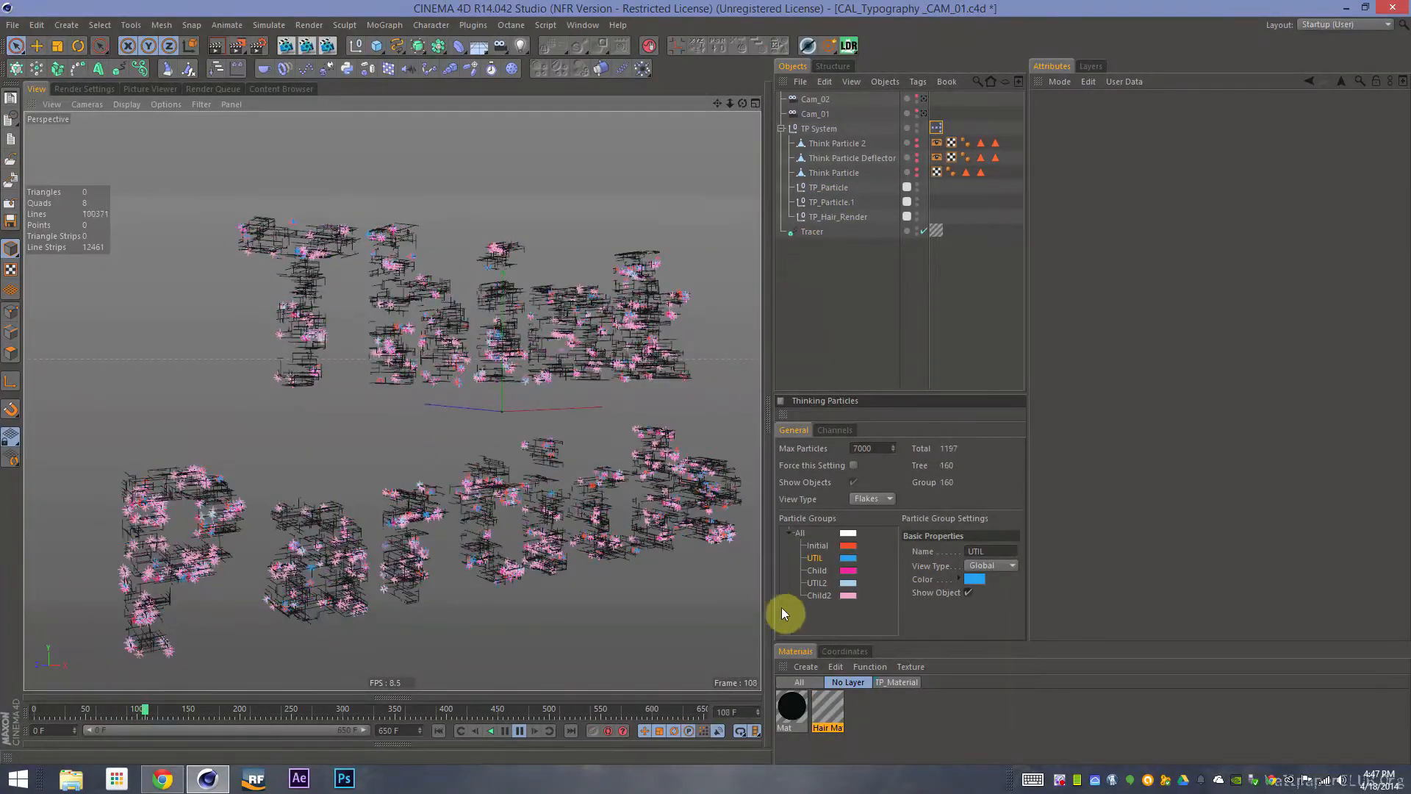
Show the settings of the Child and UTIL2 particle groups and examine TP_Particle.1's emission attributes during playback
left_click(826, 572)
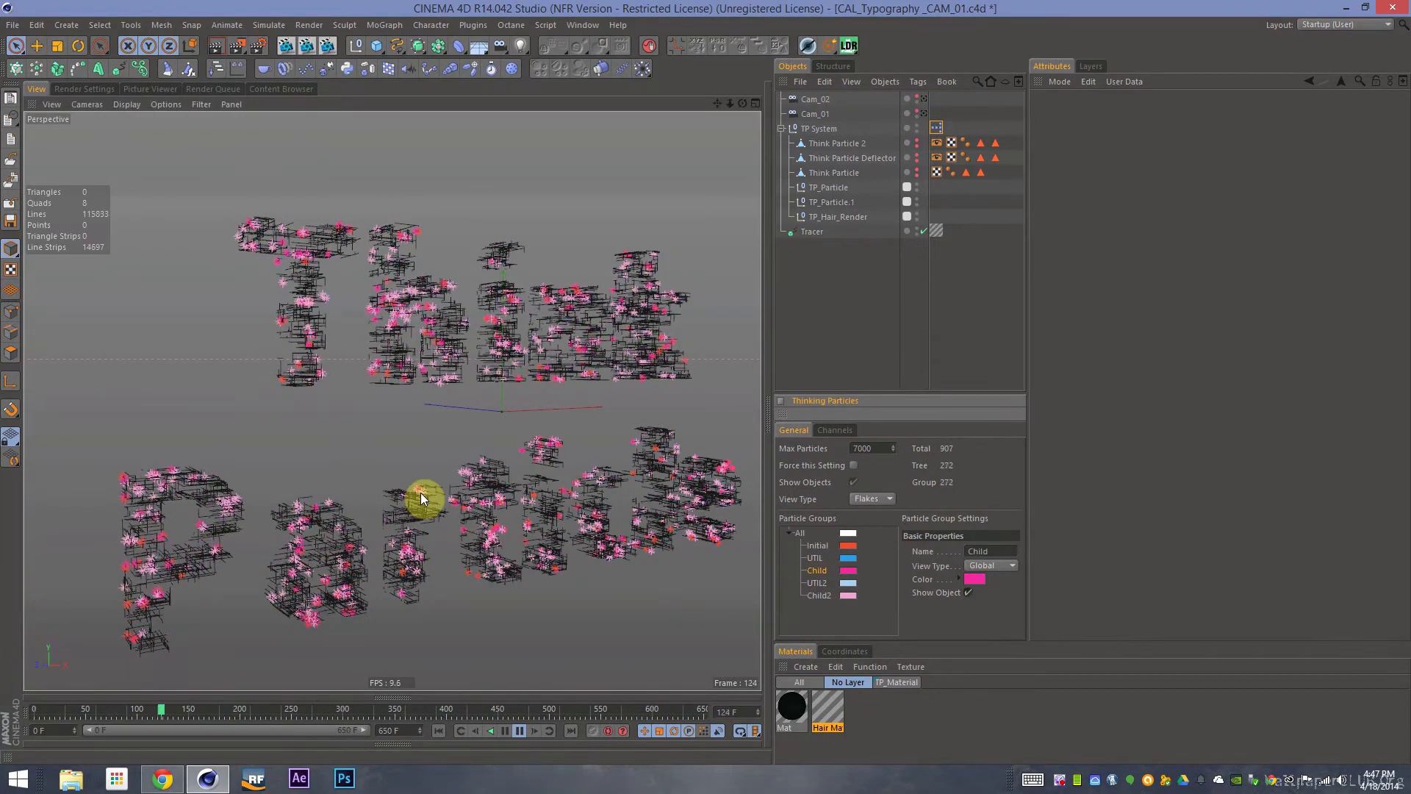
left_click(825, 580)
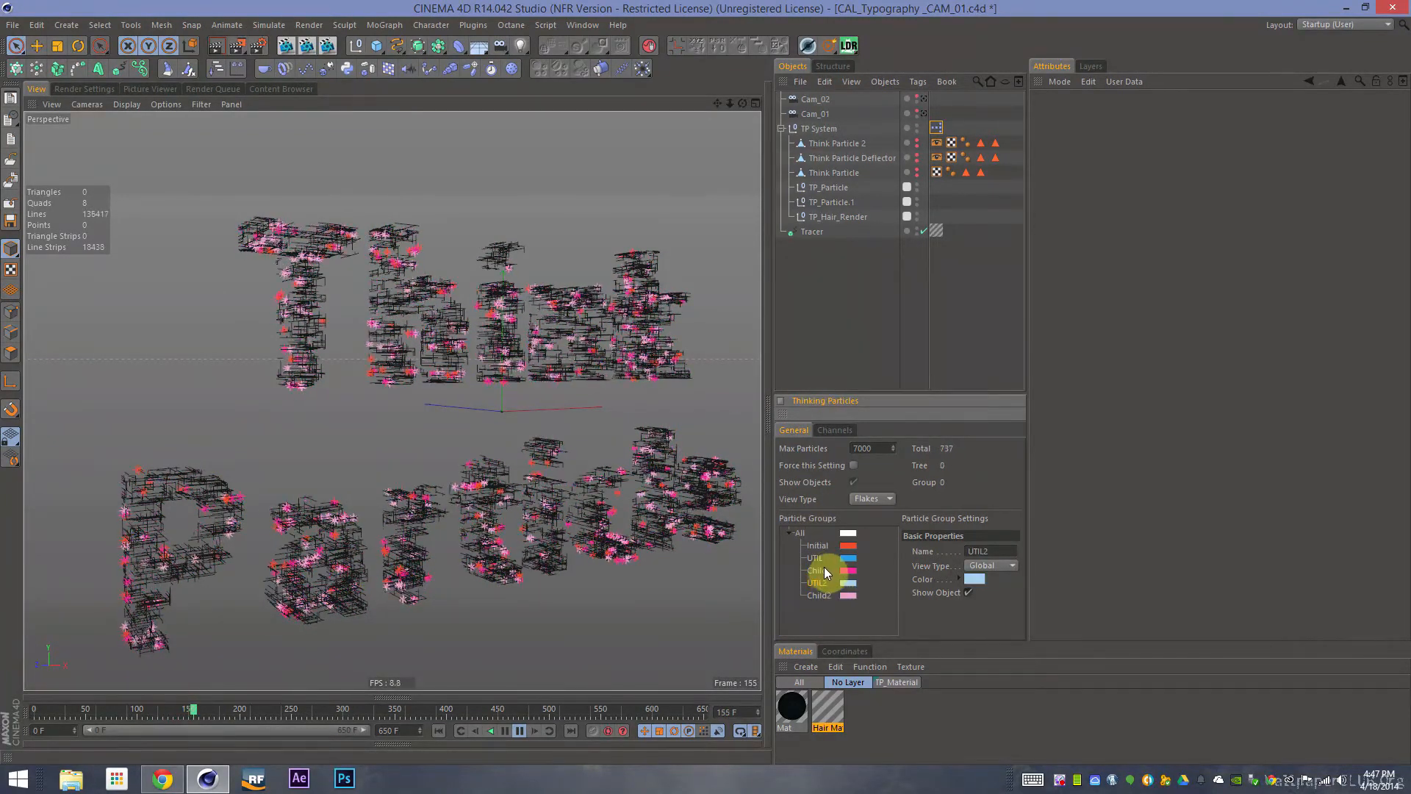
left_click(822, 570)
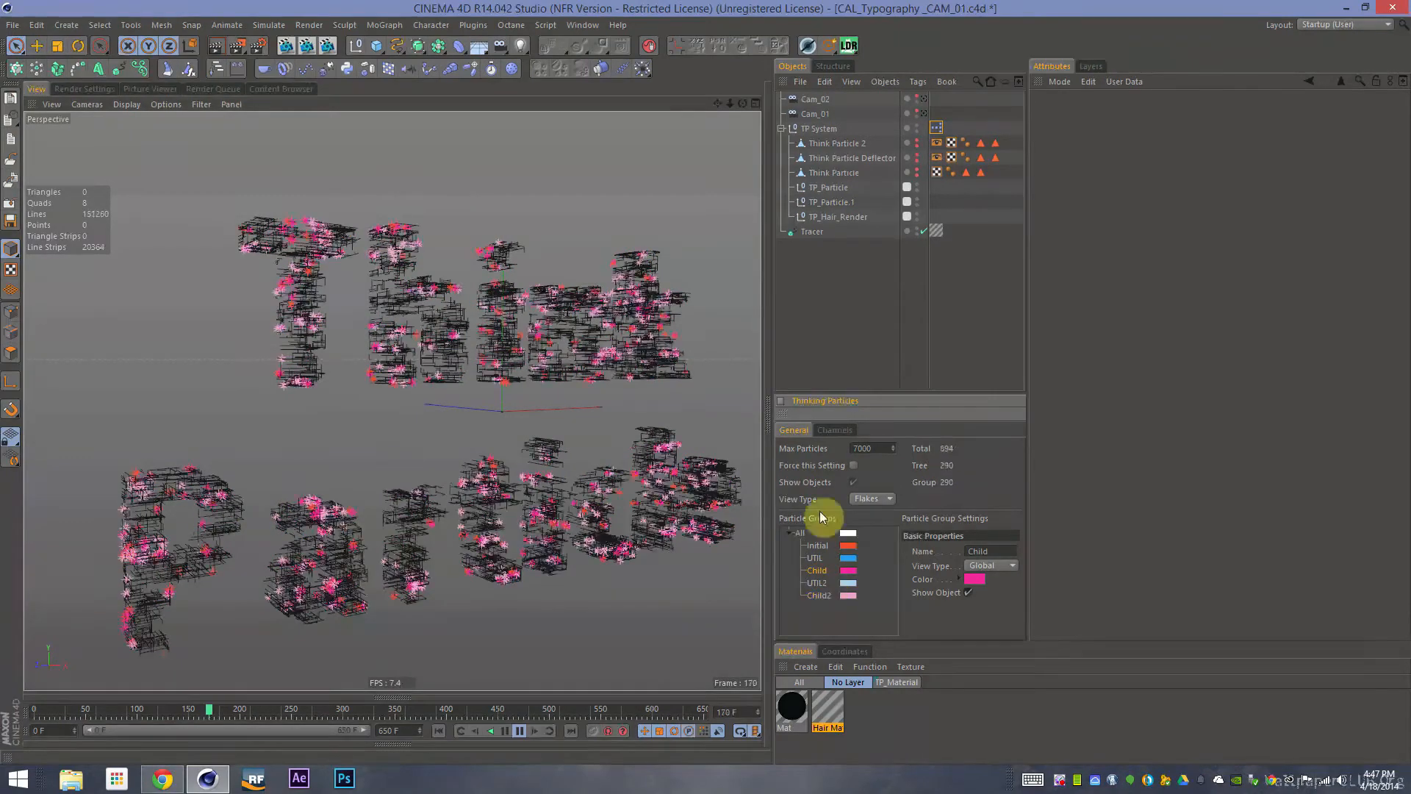
left_click(835, 202)
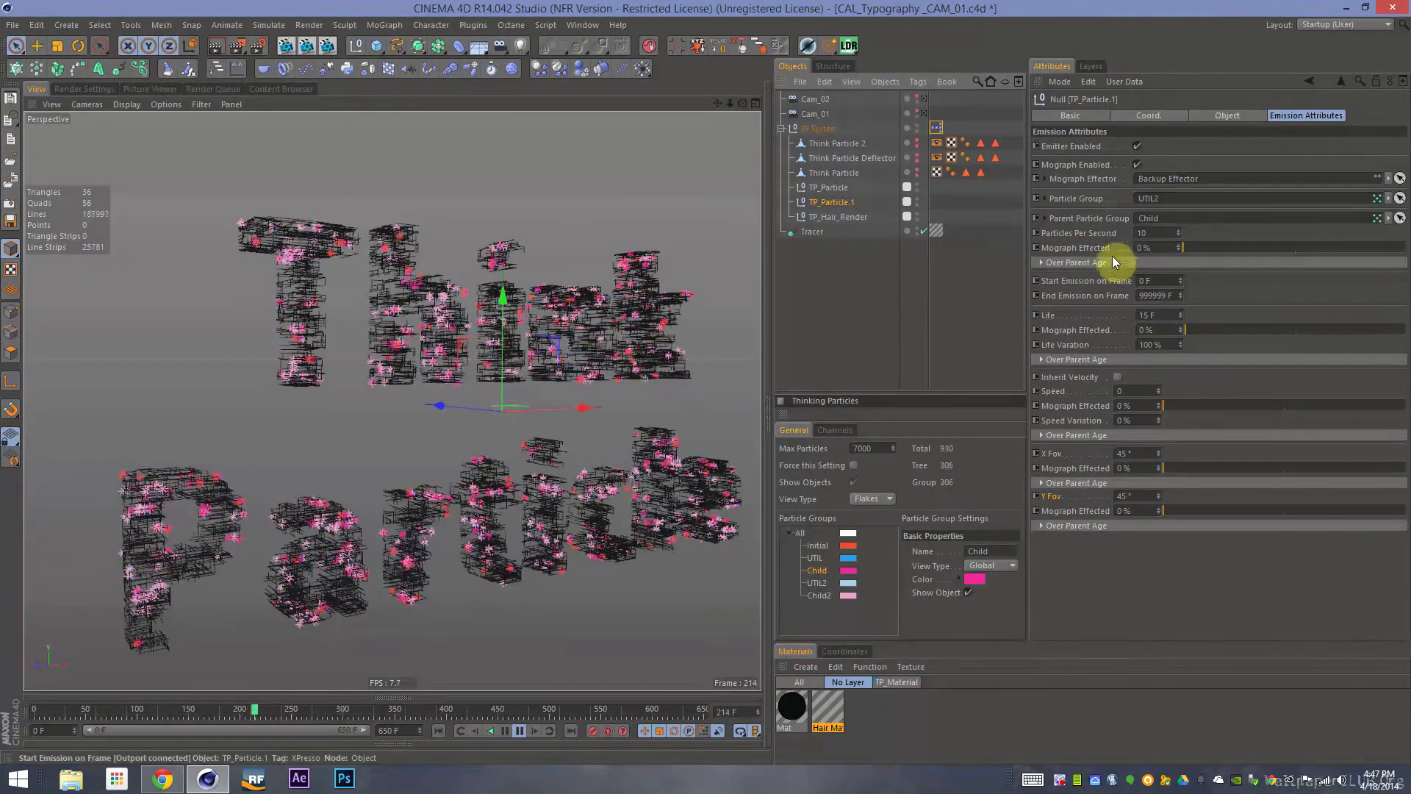
left_click(829, 582)
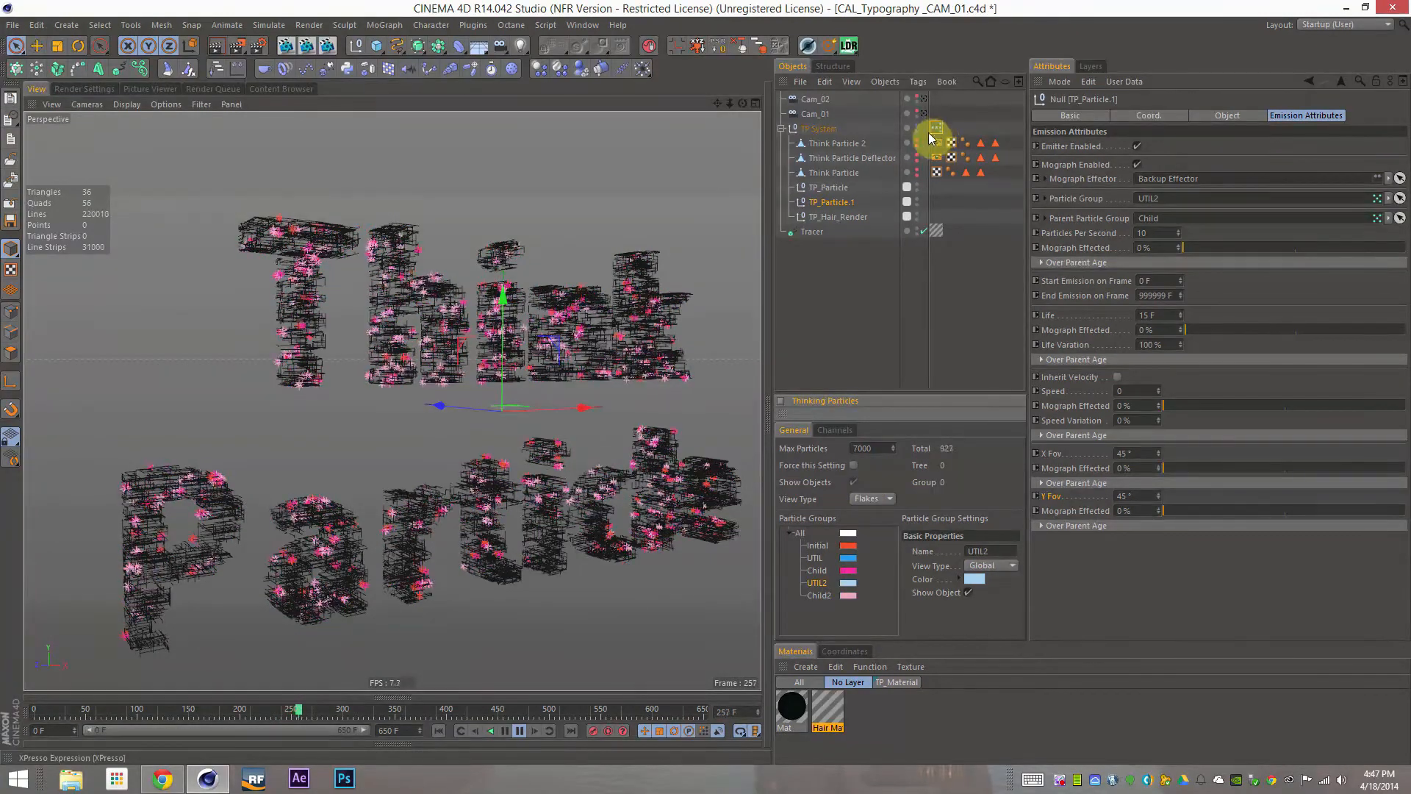
Stop playback, return to frame 0 and disable the TP_Particle and TP_Particle.1 emitters together
key("F8")
left_click_drag(743, 104, 675, 119)
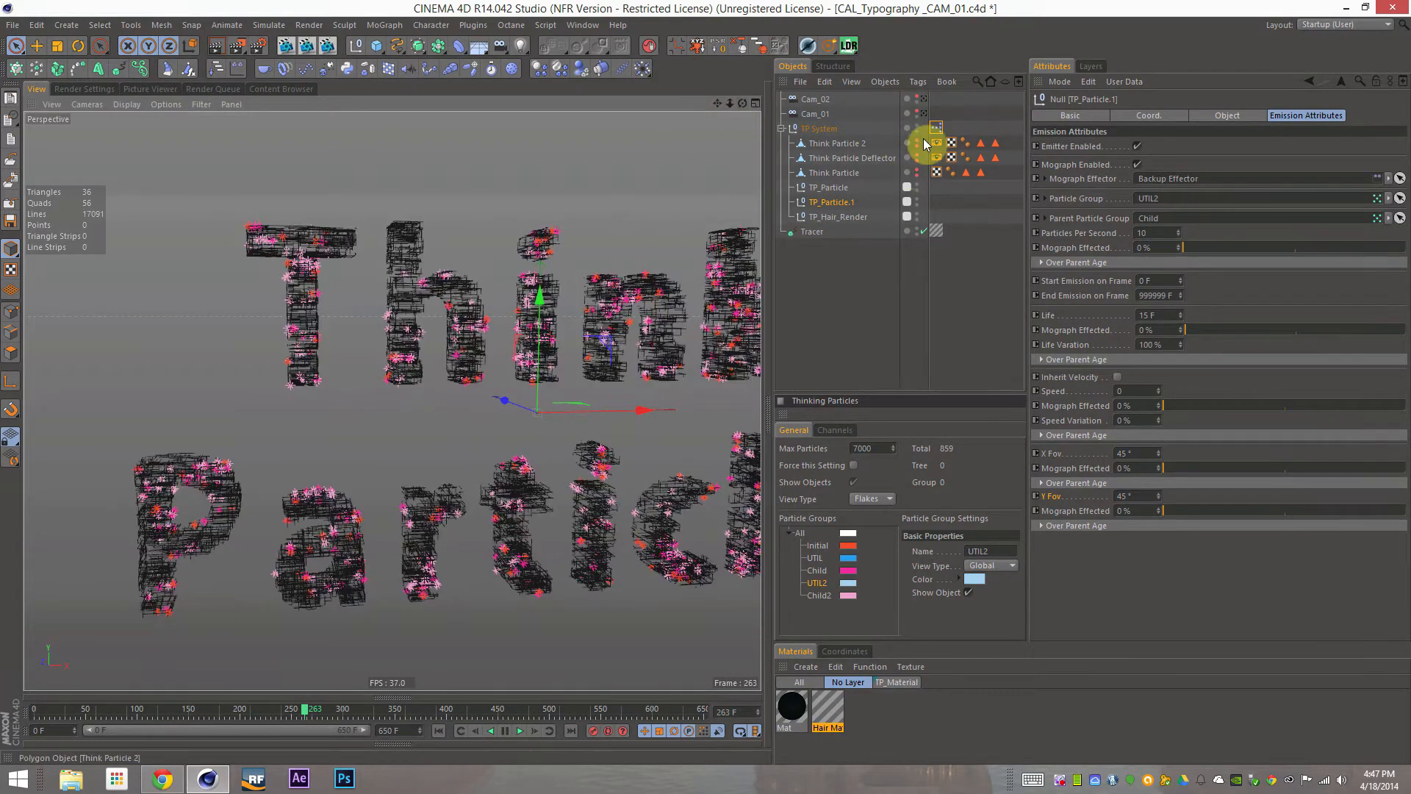
key("shift+f")
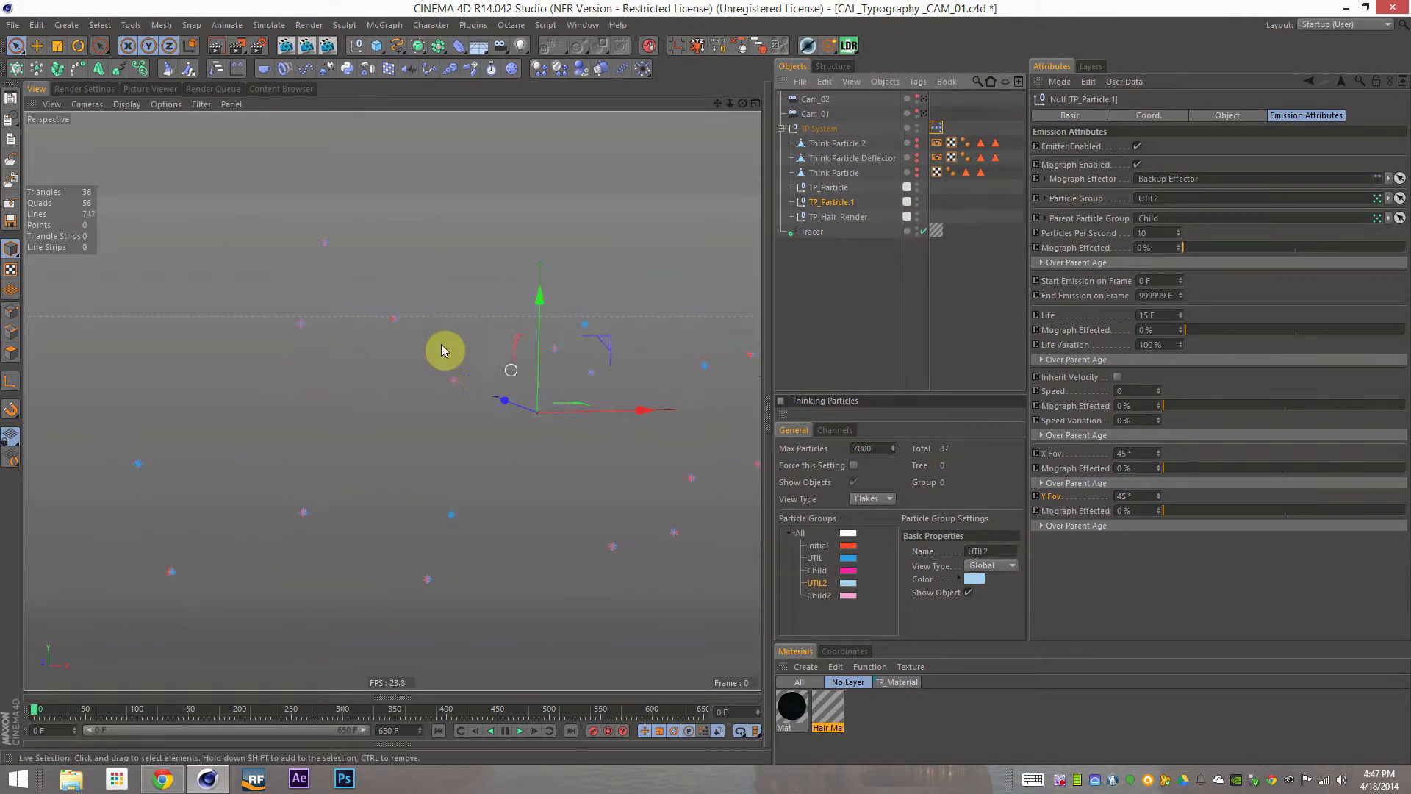
left_click(834, 188, "ctrl")
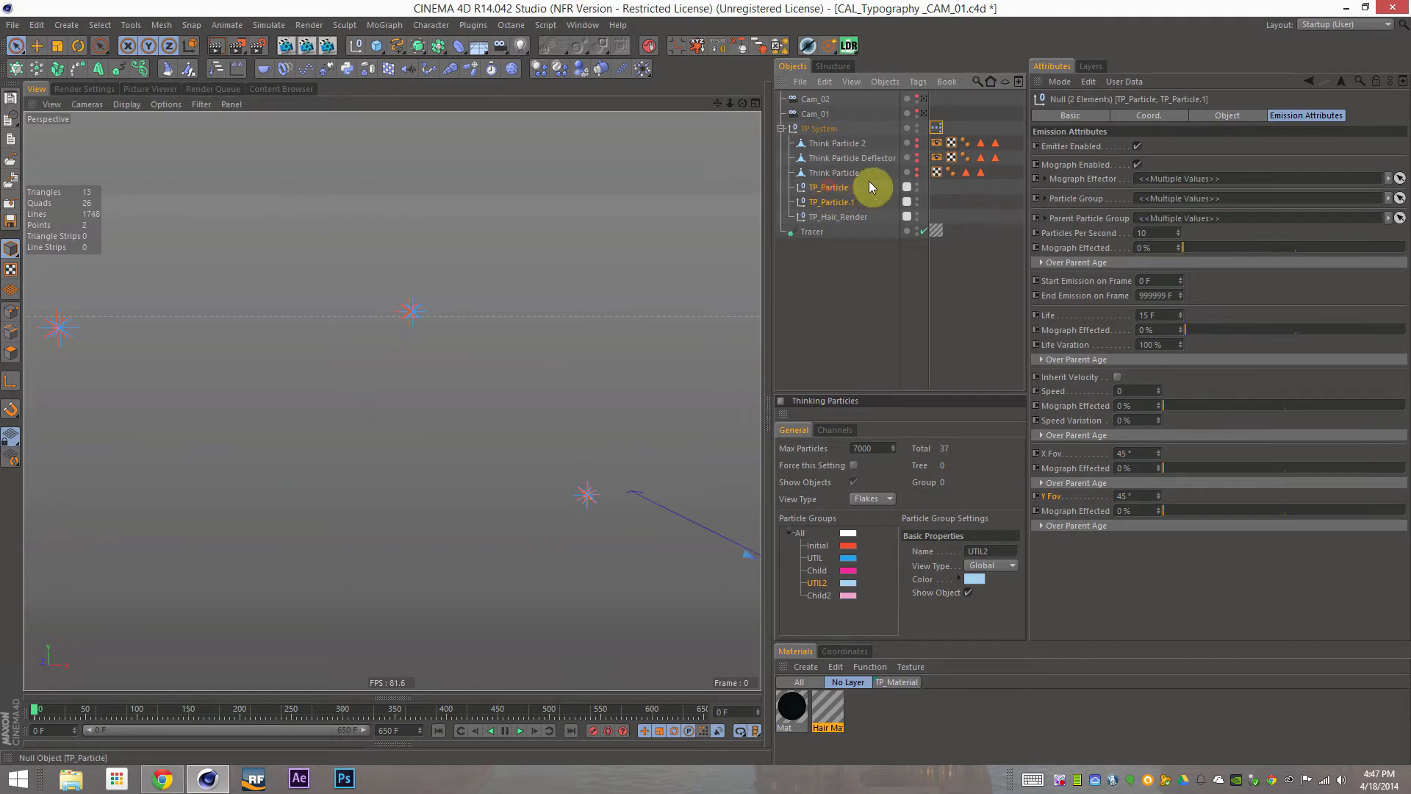
left_click(1138, 146)
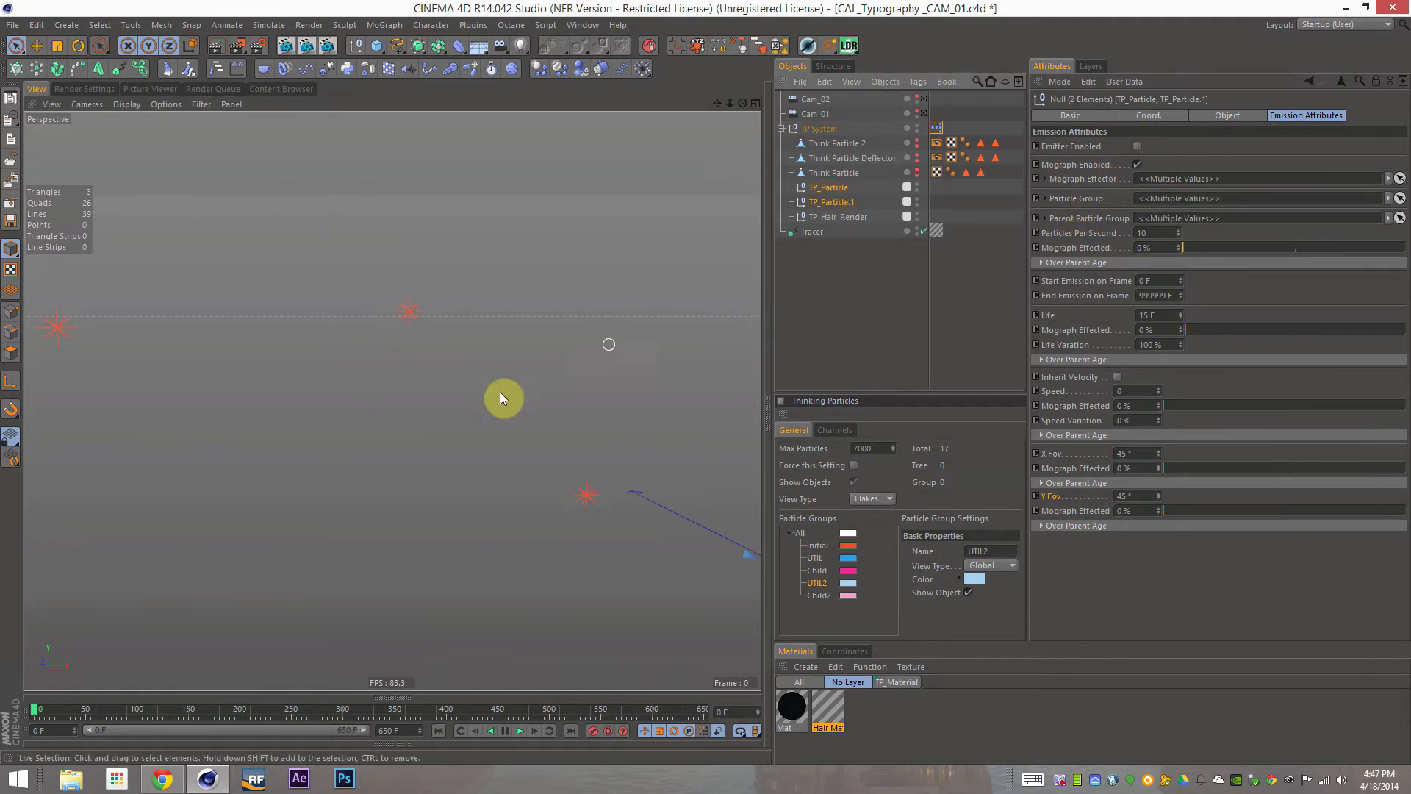
Play the animation to frame 52 in stages, examining the initial particles' traced lines from different angles
key("F8")
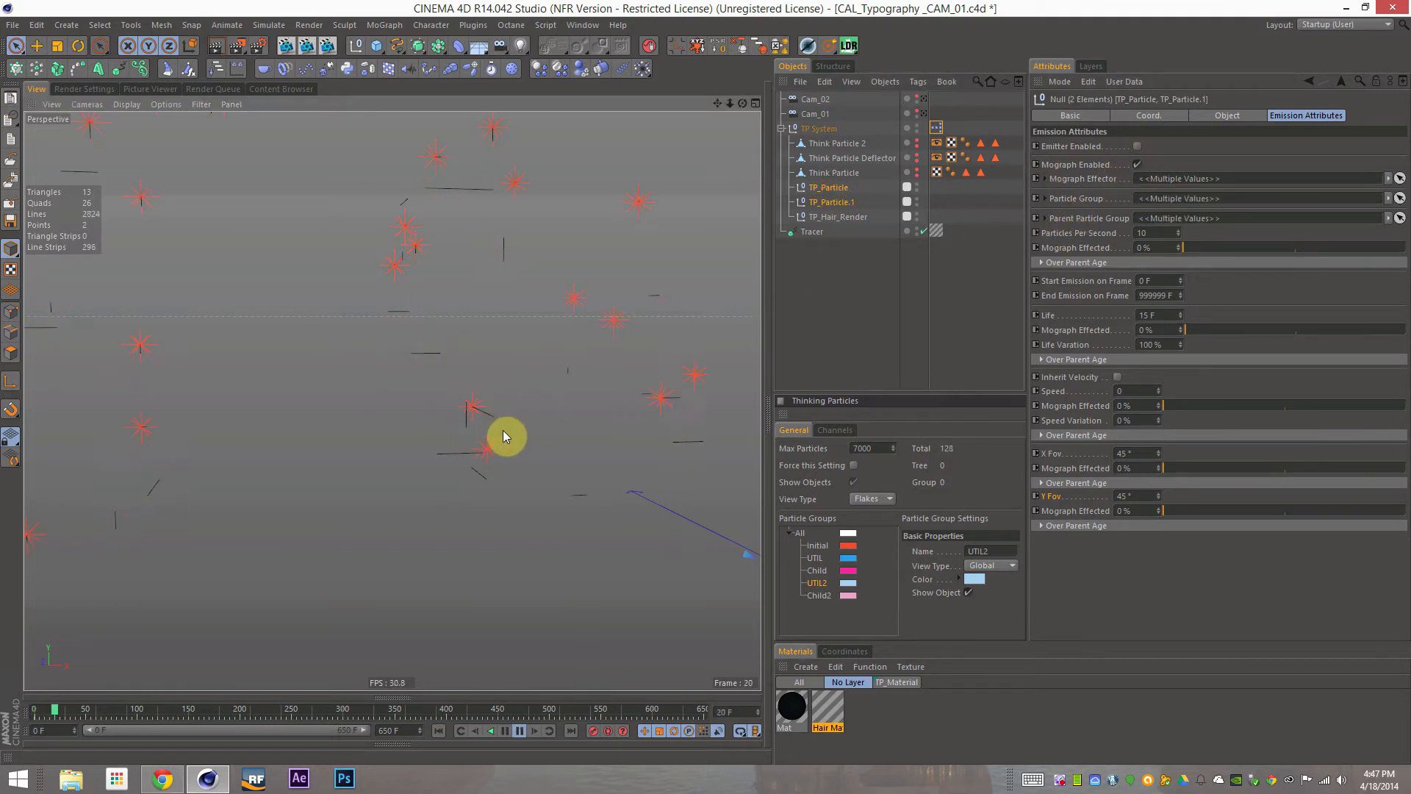
key("F8")
left_click_drag(473, 451, 604, 454, "alt")
key("F8")
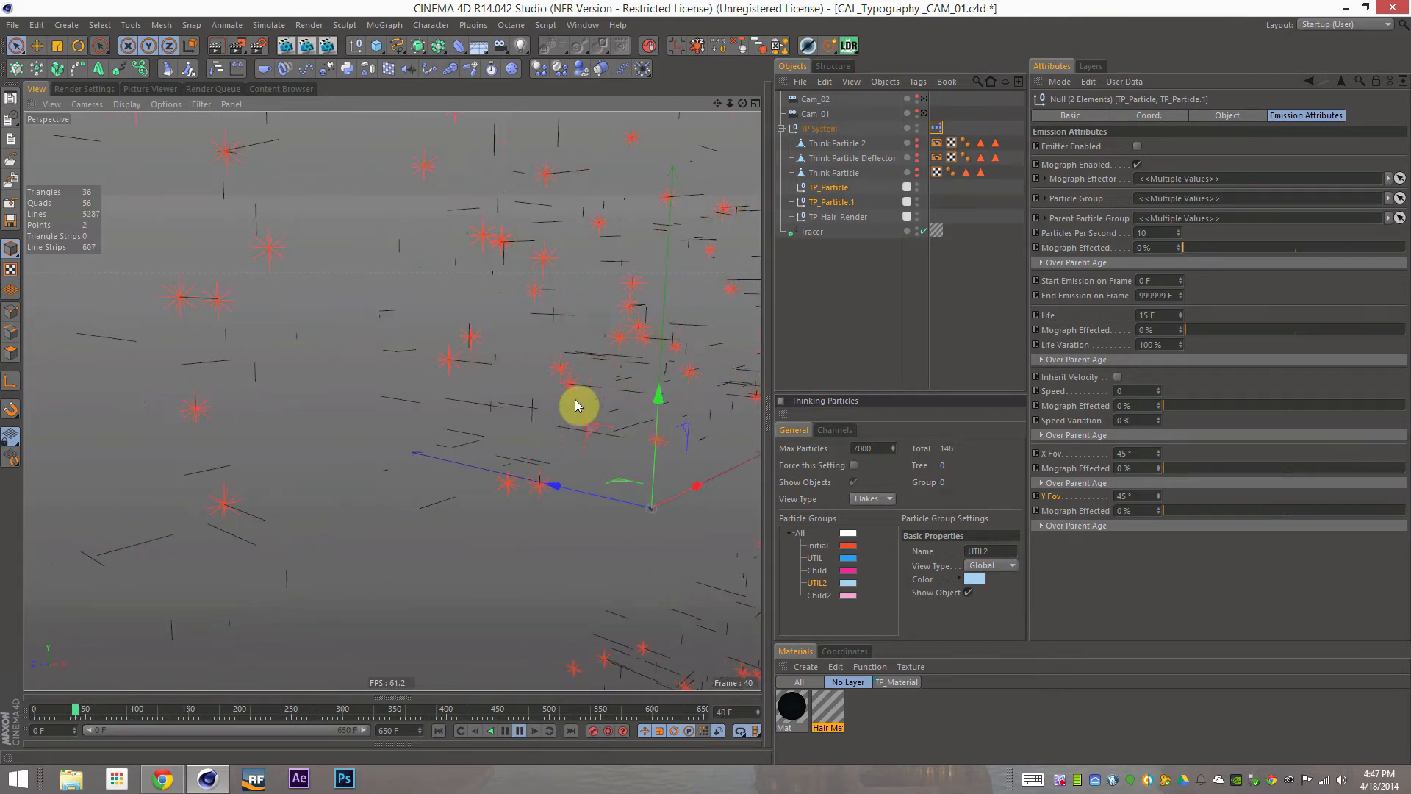
key("F8")
left_click_drag(505, 250, 588, 279, "alt")
Re-enable the TP_Particle emitter, deselect it and play the animation from frame 0 to frame 74
left_click(838, 187)
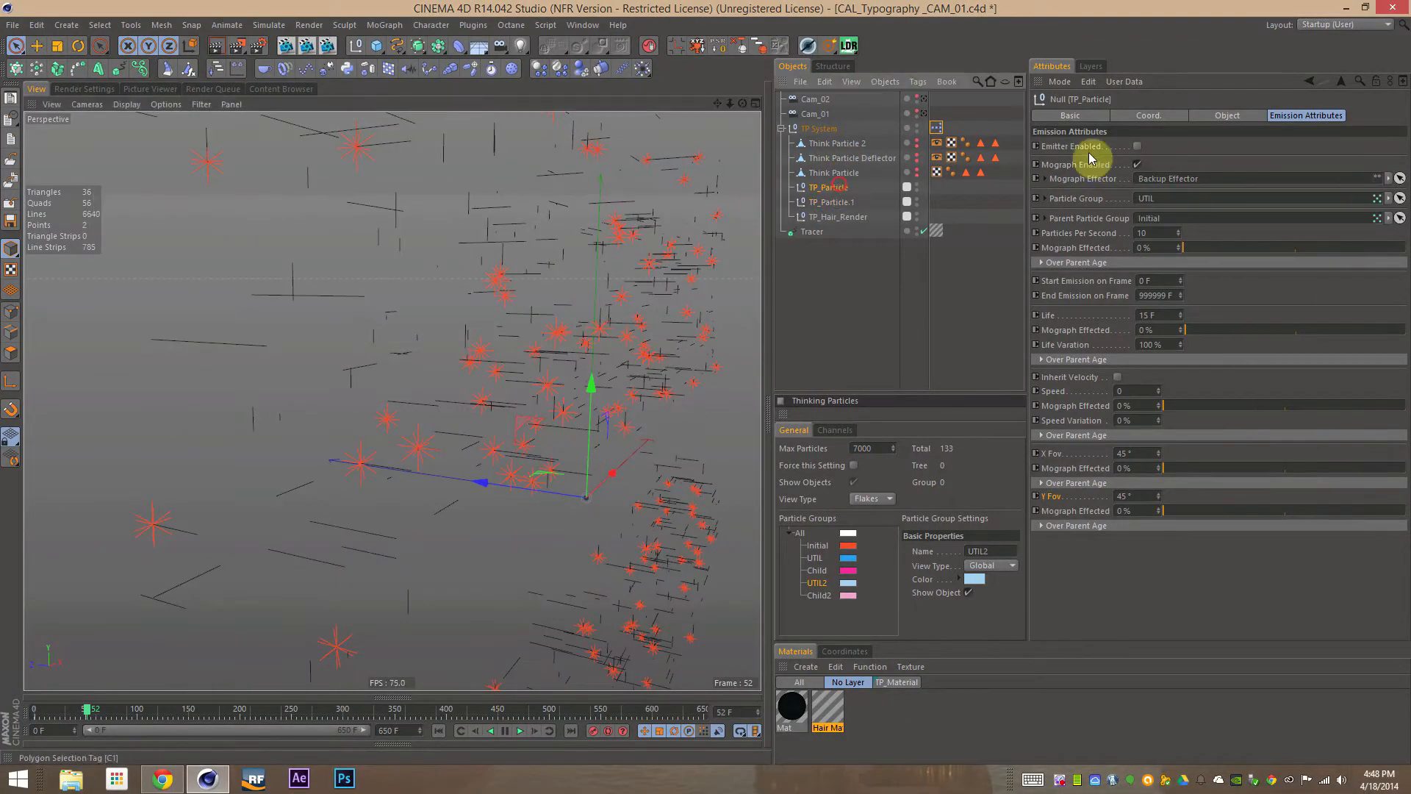
left_click(1139, 145)
left_click(850, 263)
key("shift+f")
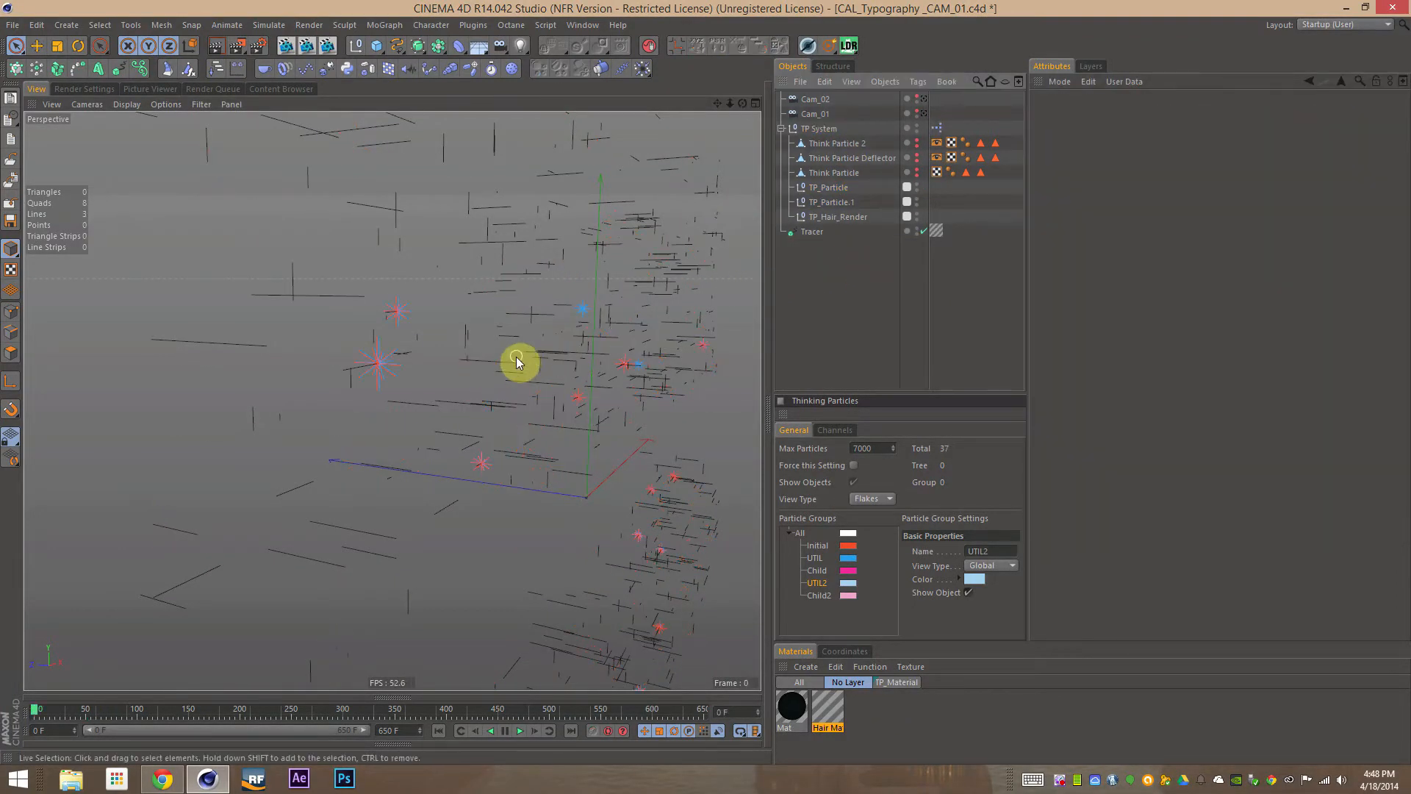
left_click(518, 363)
key("F8")
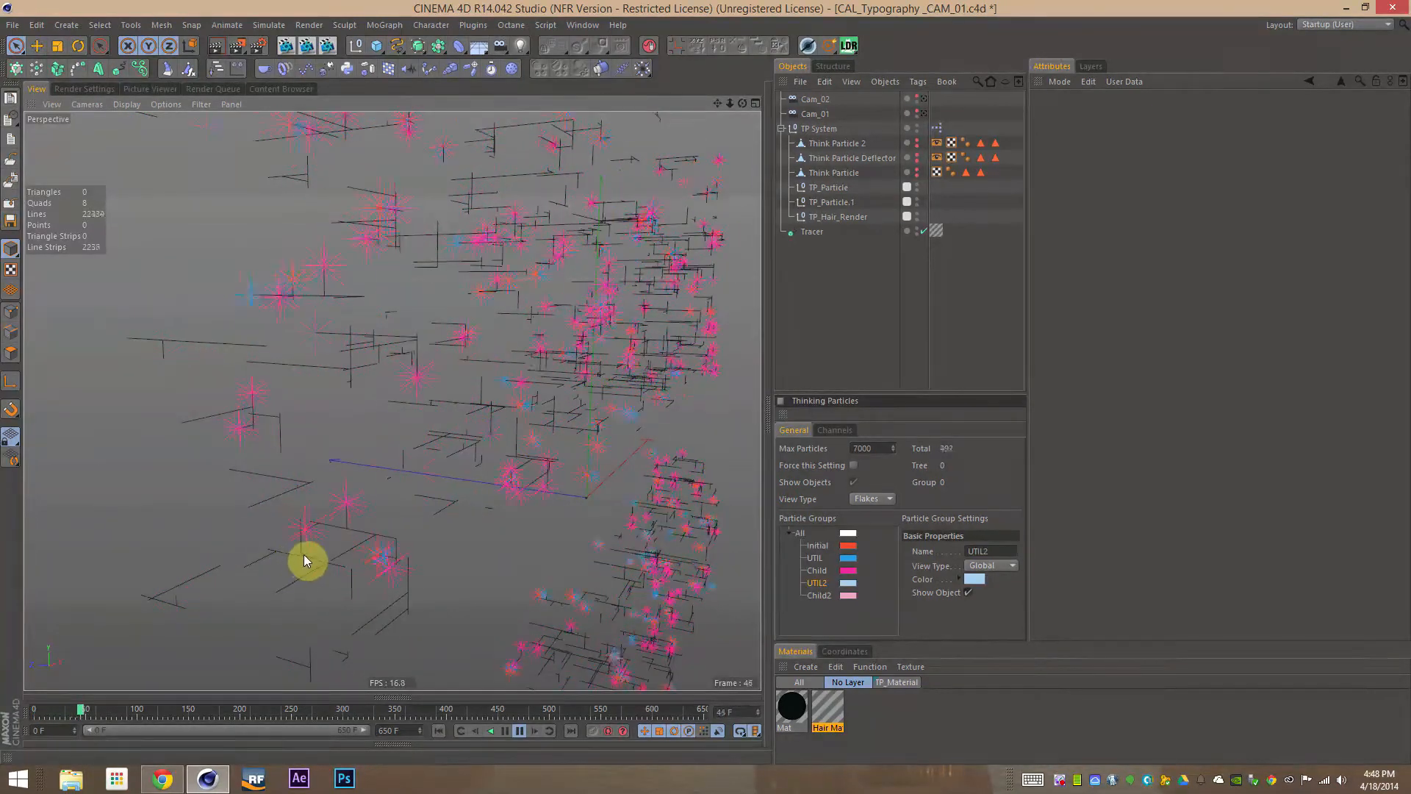
key("F8")
Re-enable the TP_Particle.1 emitter and play the animation from frame 0 to frame 44
left_click(903, 203)
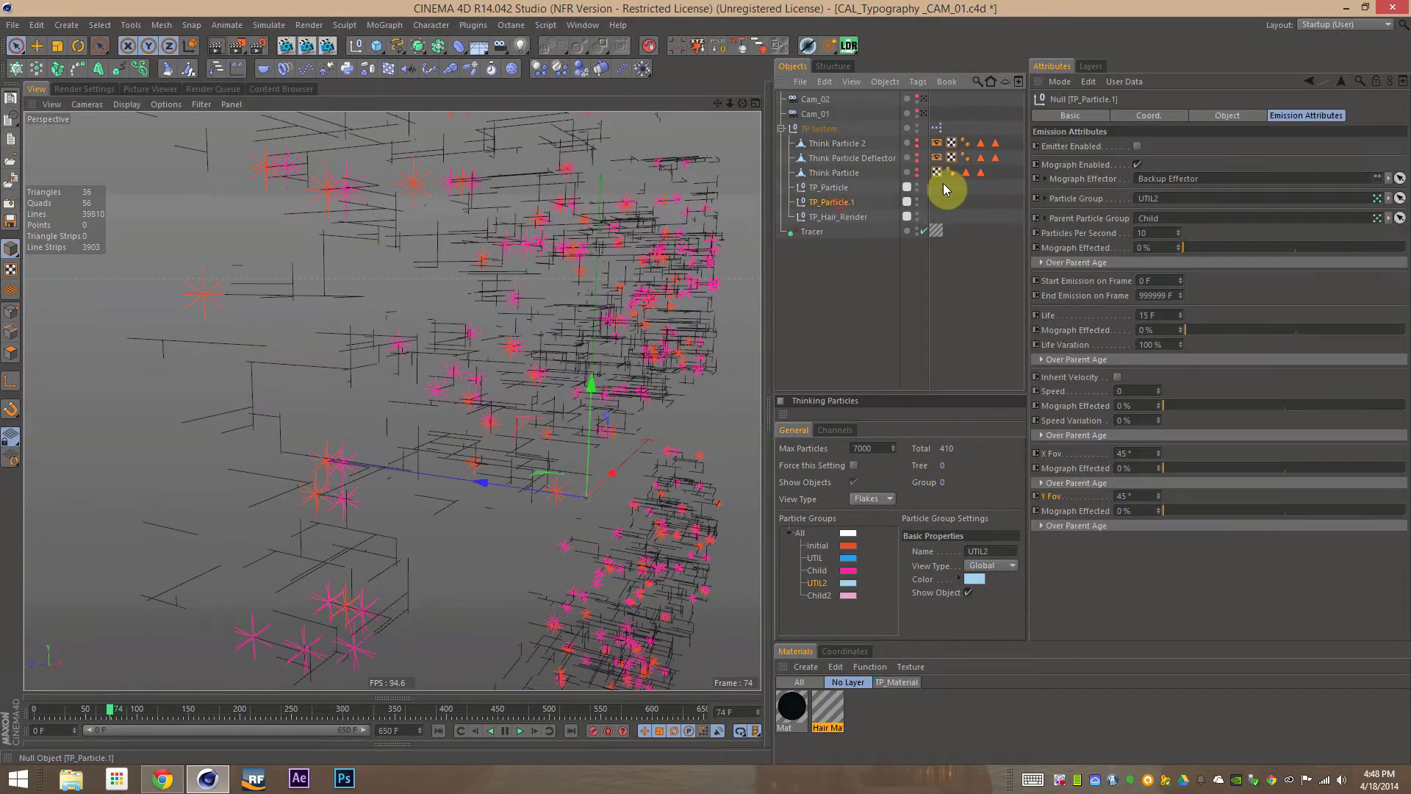
left_click(1138, 147)
key("shift+f")
key("F8")
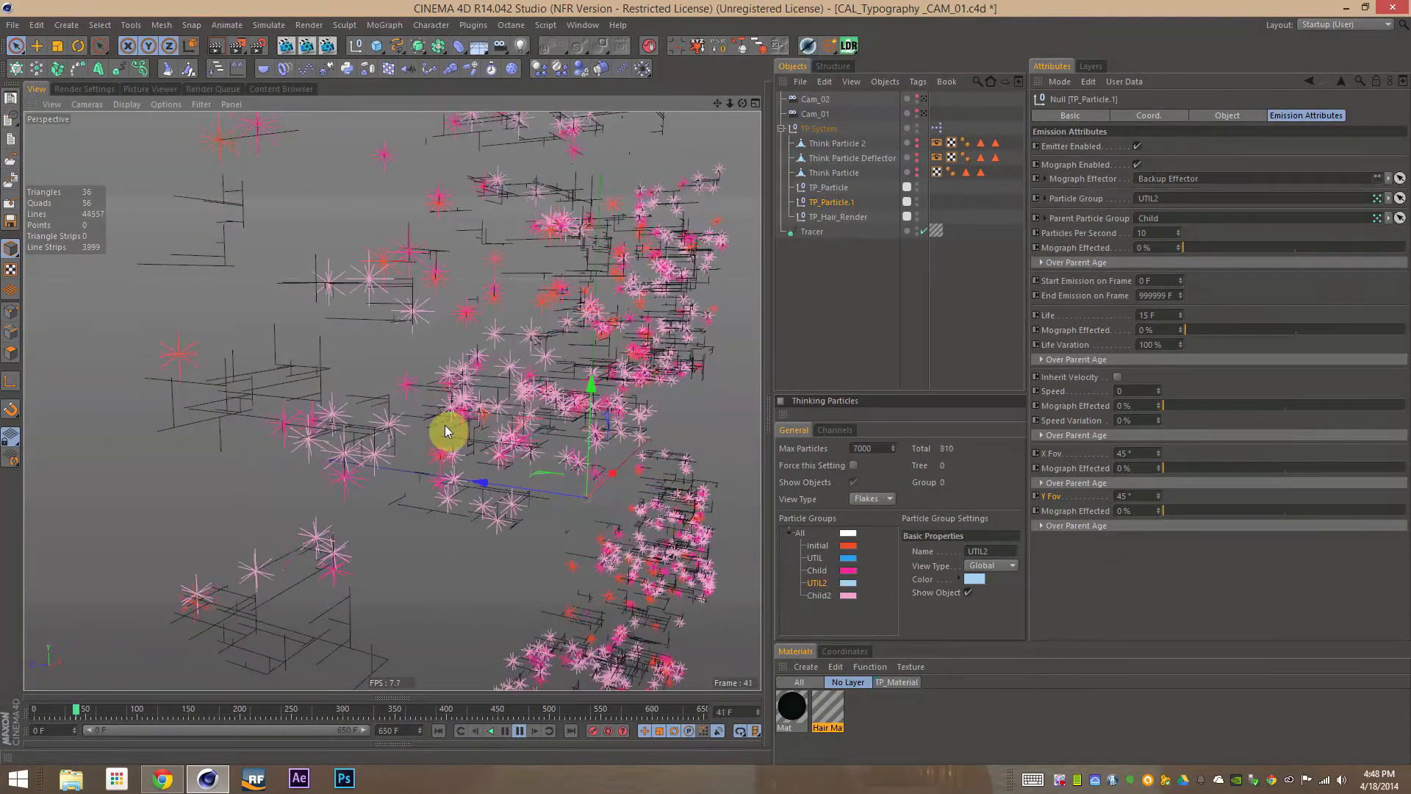
key("F8")
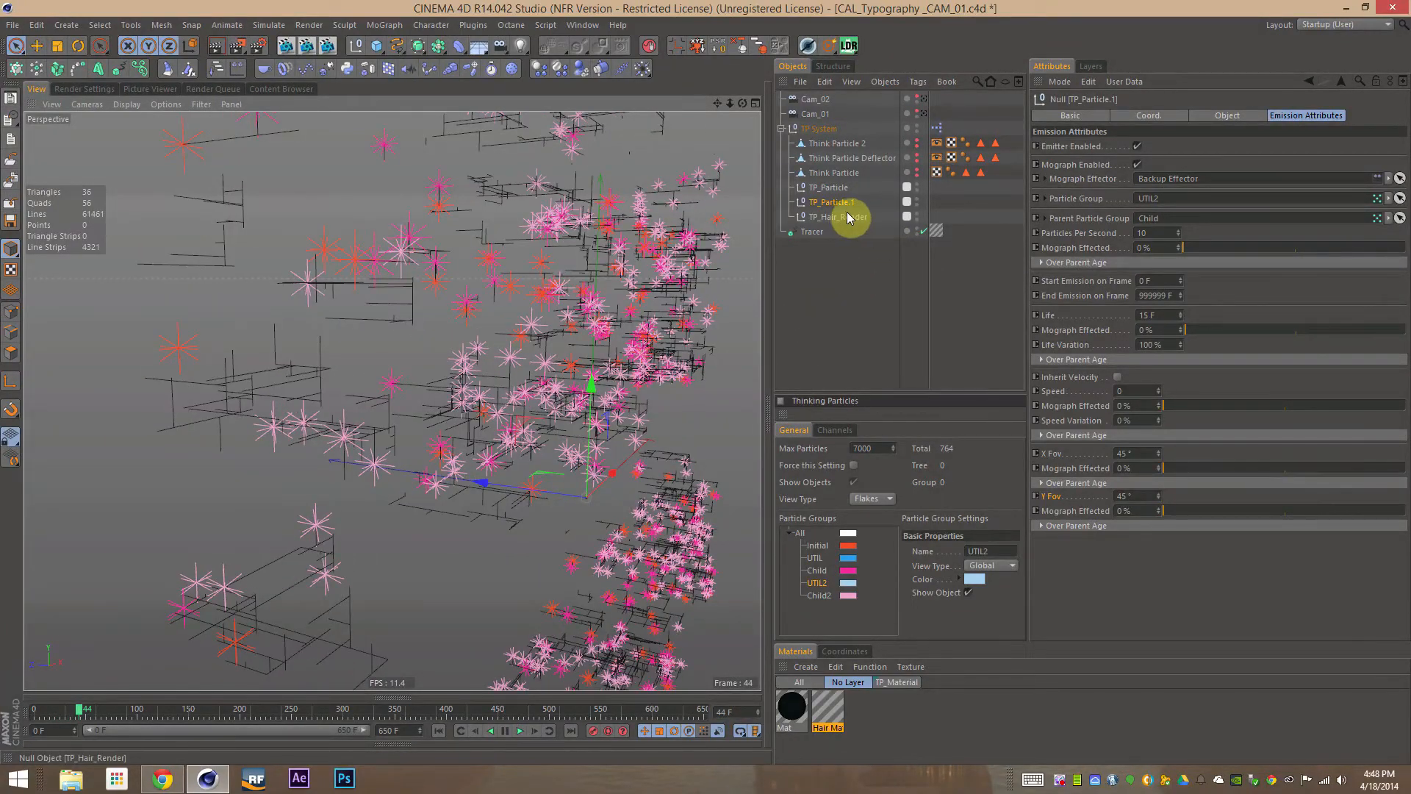
Open the TP System's XPresso network, review both TP_Particle emitters' Life and X Fov settings, and save the scene
double_click(938, 128)
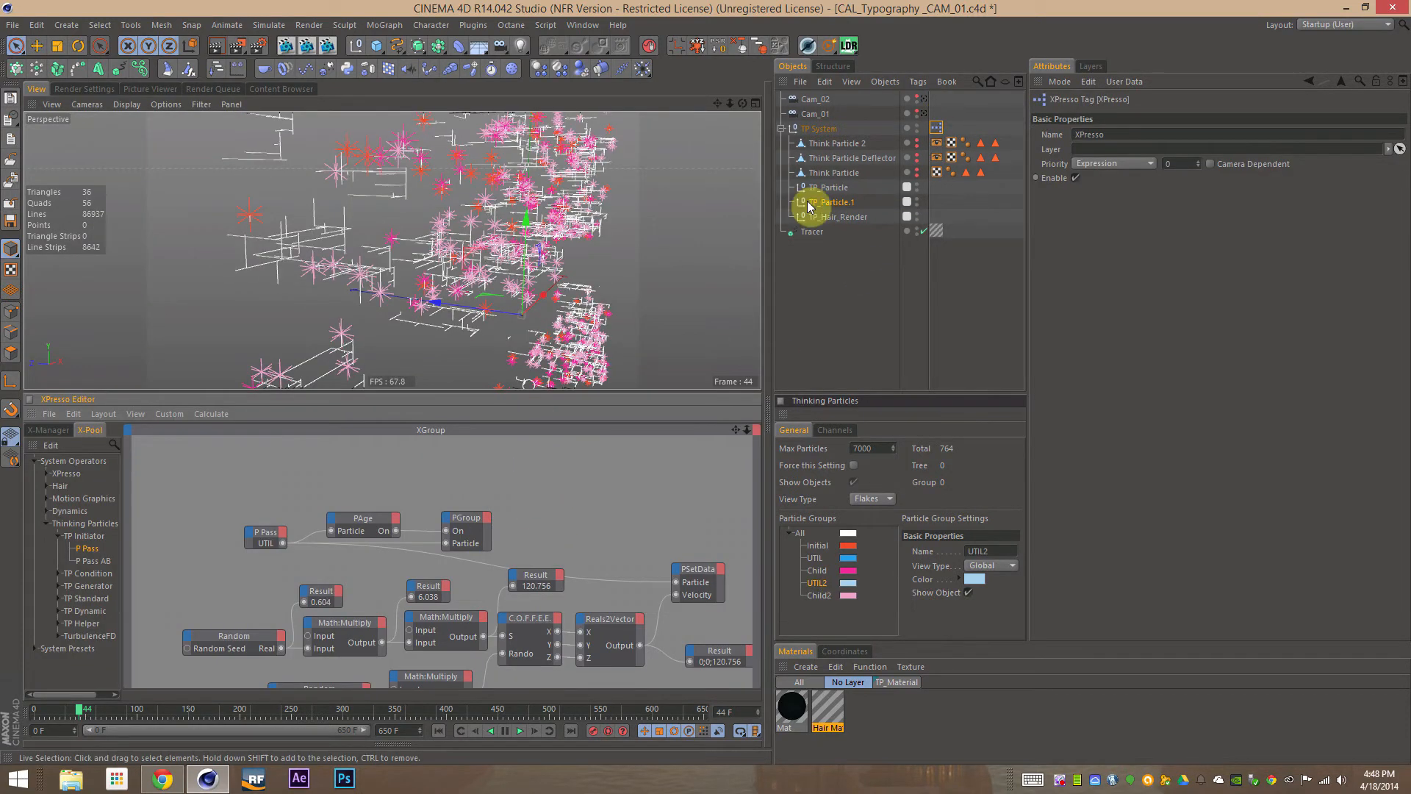
left_click(834, 200)
left_click(828, 188, "ctrl")
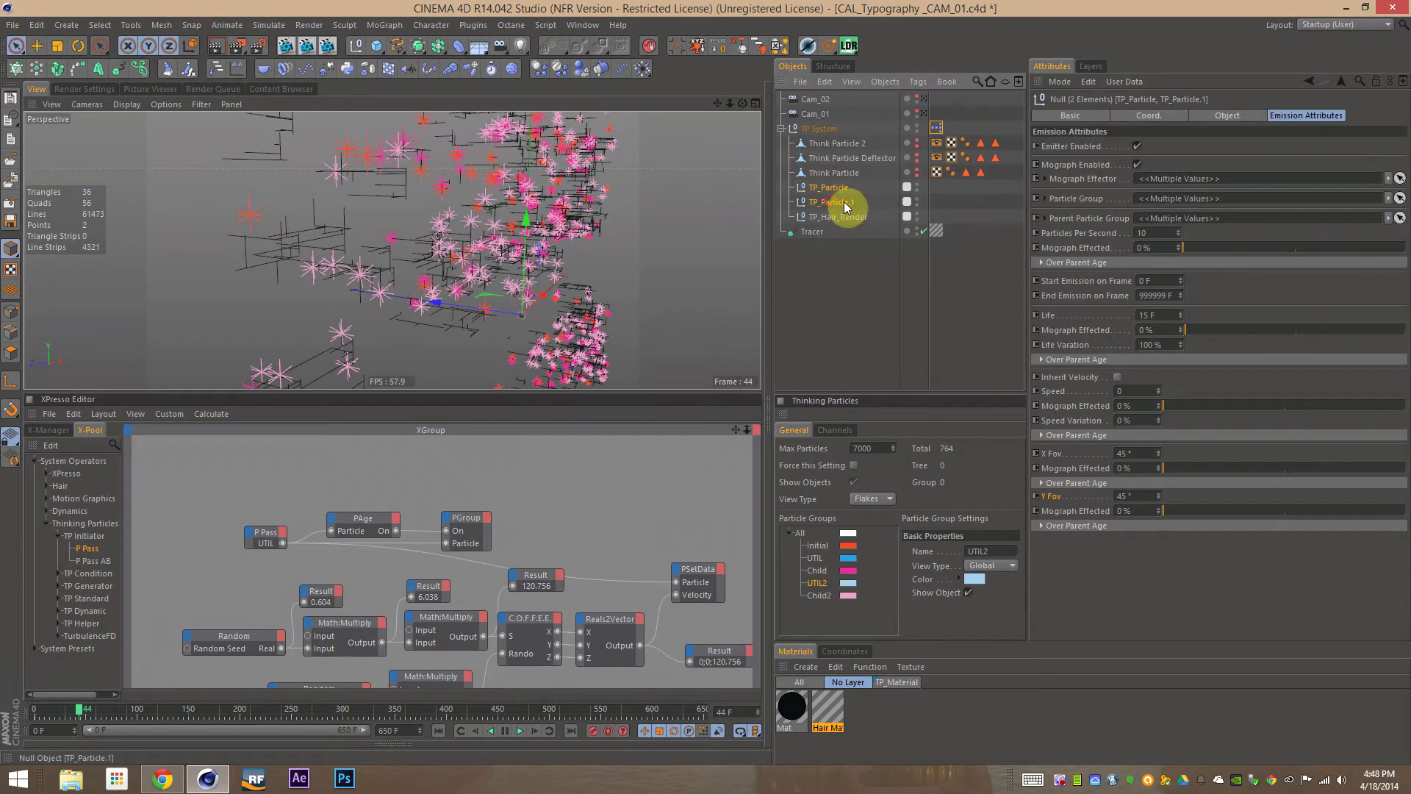
double_click(1159, 315)
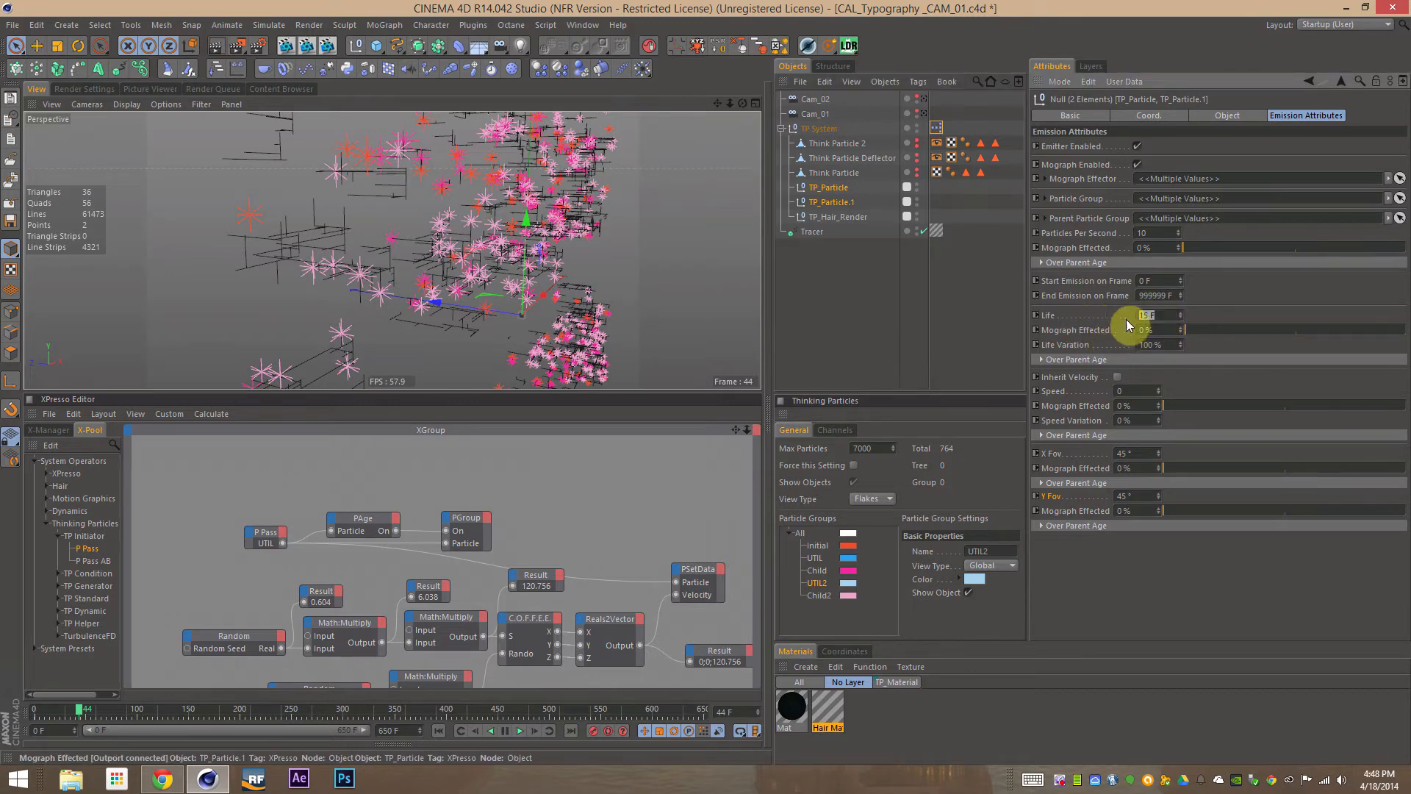
double_click(1125, 453)
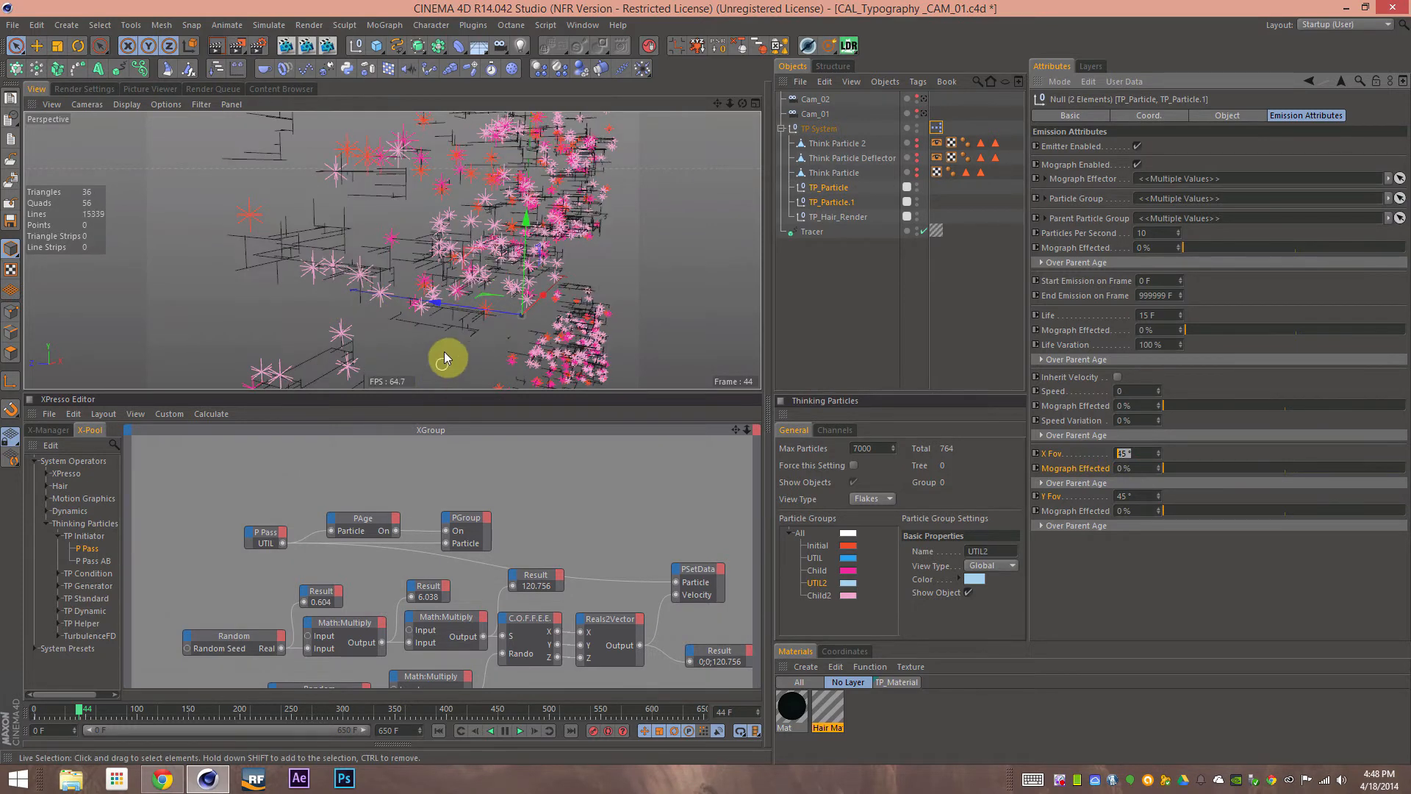
key("ctrl+s")
Examine the parameters of the UTIL P Pass node and its connected PAge and PGroup nodes
middle_click_drag(545, 527, 504, 473)
left_click_drag(205, 516, 245, 464)
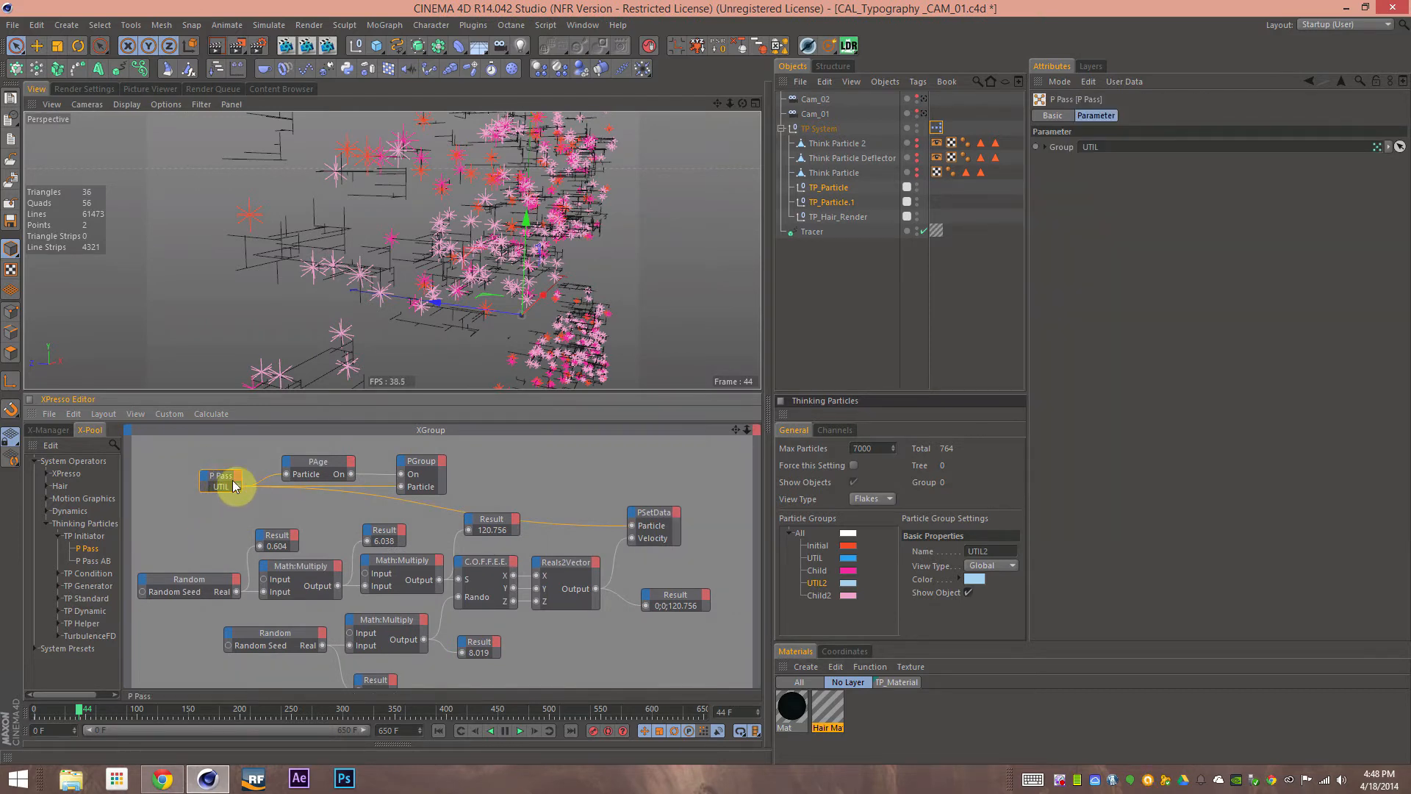
left_click(332, 470)
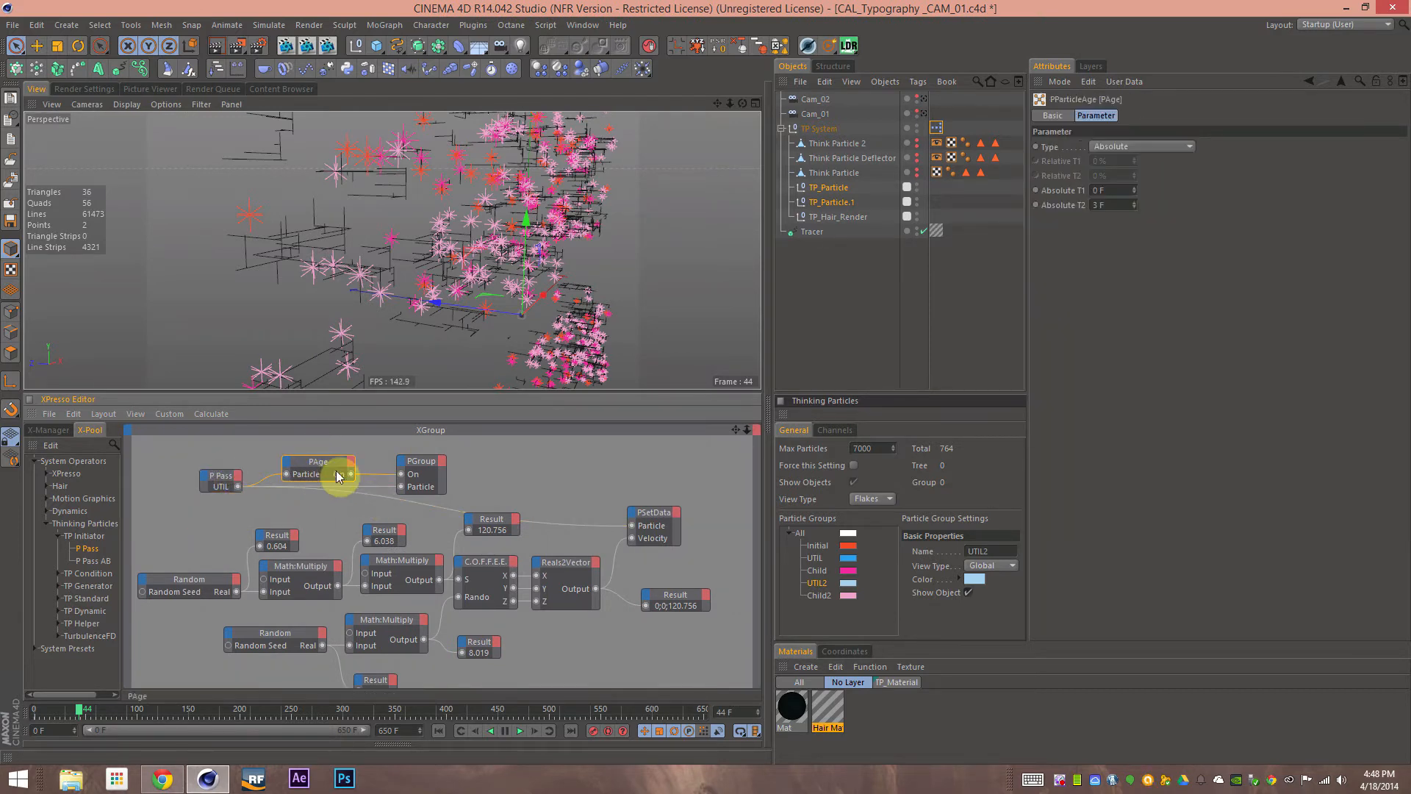
left_click_drag(342, 475, 341, 481)
key("ctrl+z")
left_click(331, 462)
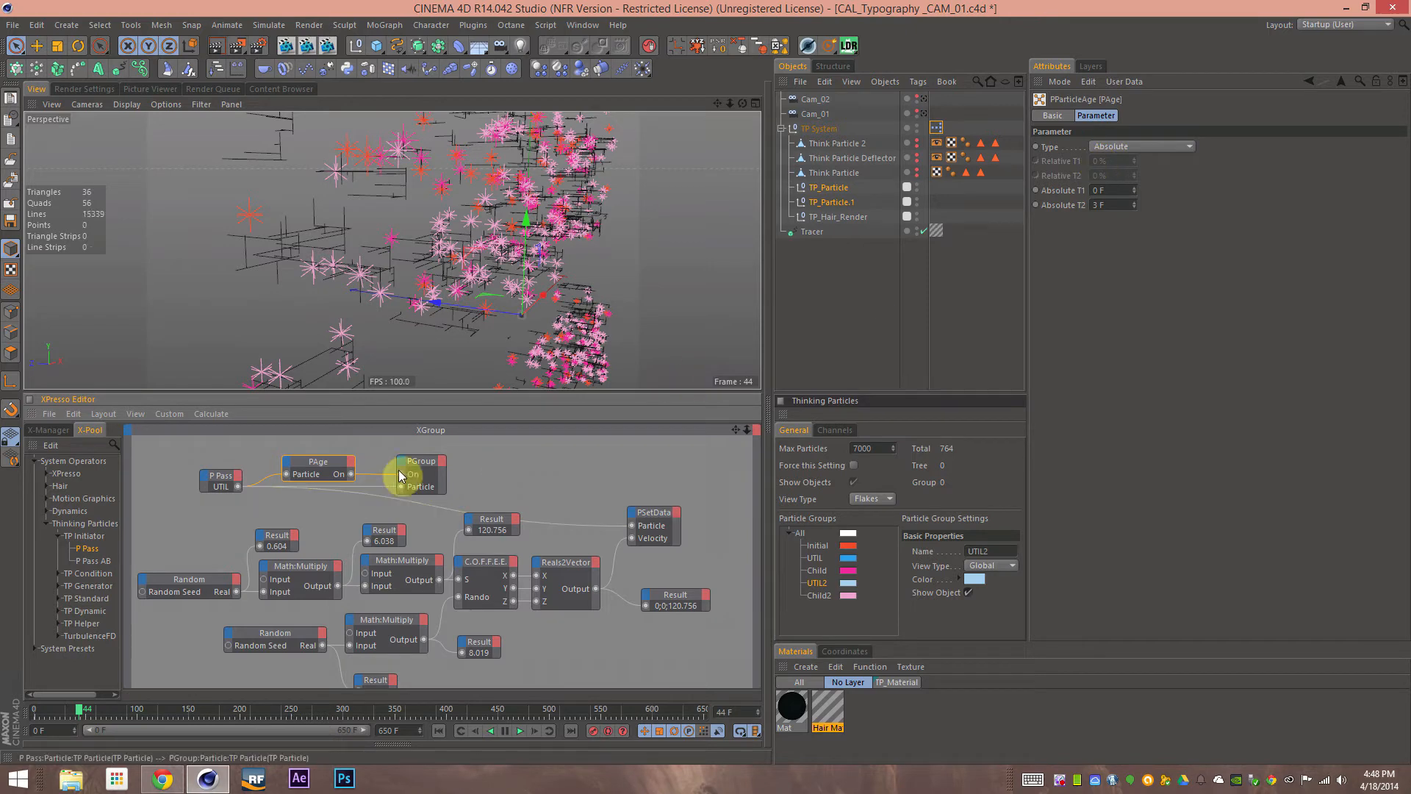
left_click(437, 470)
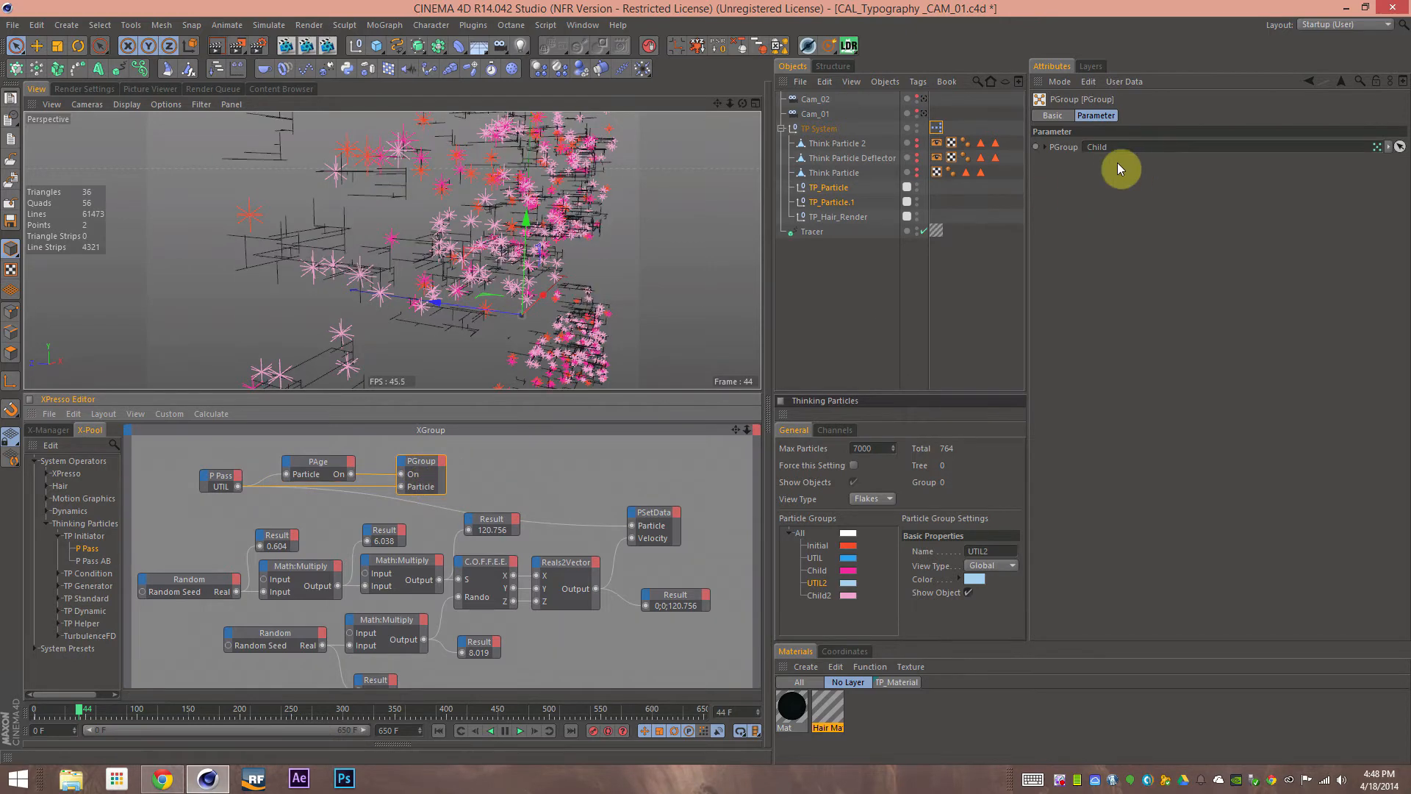
Trace the UTIL P Pass node to PSetData and highlight the Random, Math:Multiply, C.O.F.F.E.E. and Reals2Vector nodes feeding its velocity
left_click_drag(473, 441, 466, 441)
left_click_drag(193, 508, 248, 478)
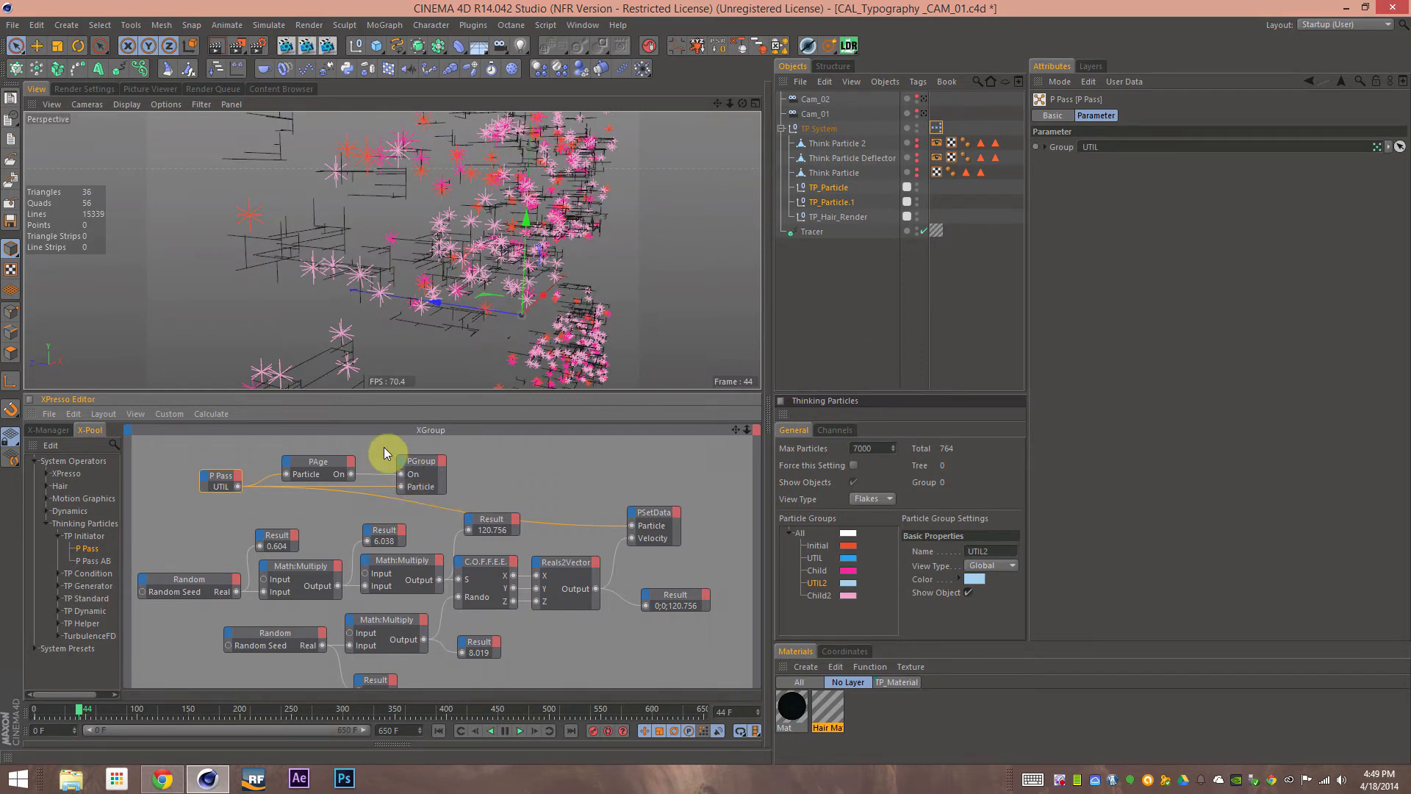
left_click(665, 542)
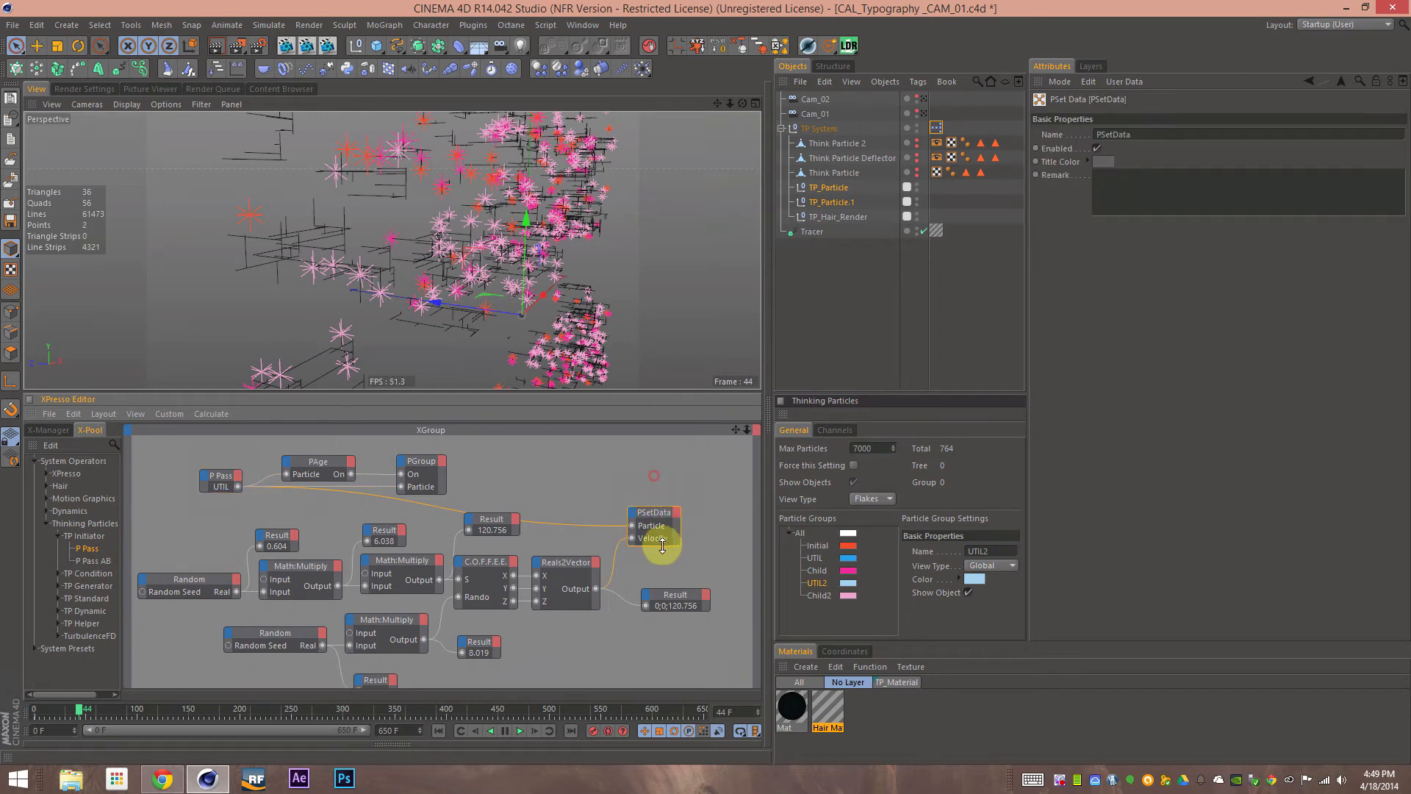
middle_click_drag(599, 506, 612, 464, "alt")
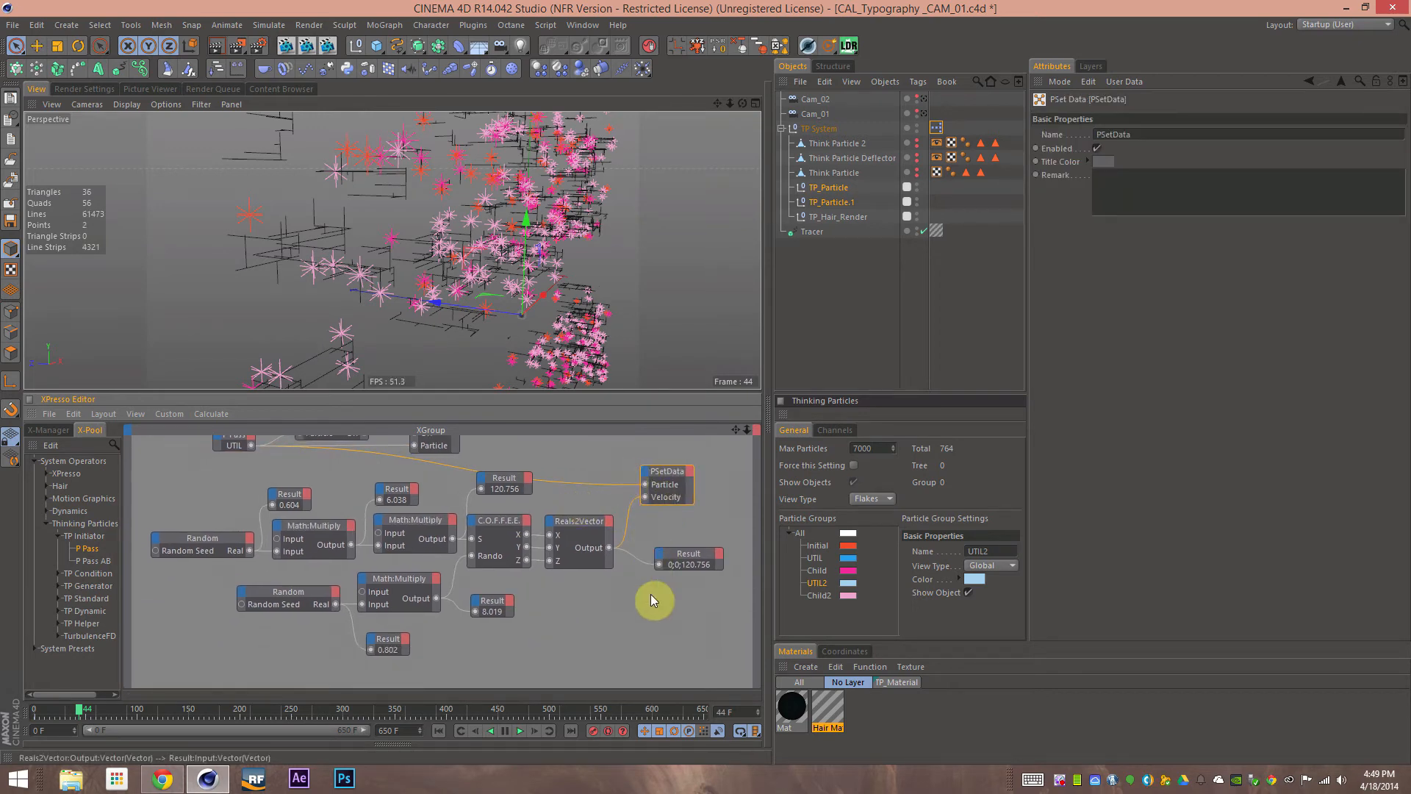
left_click_drag(200, 545, 201, 546)
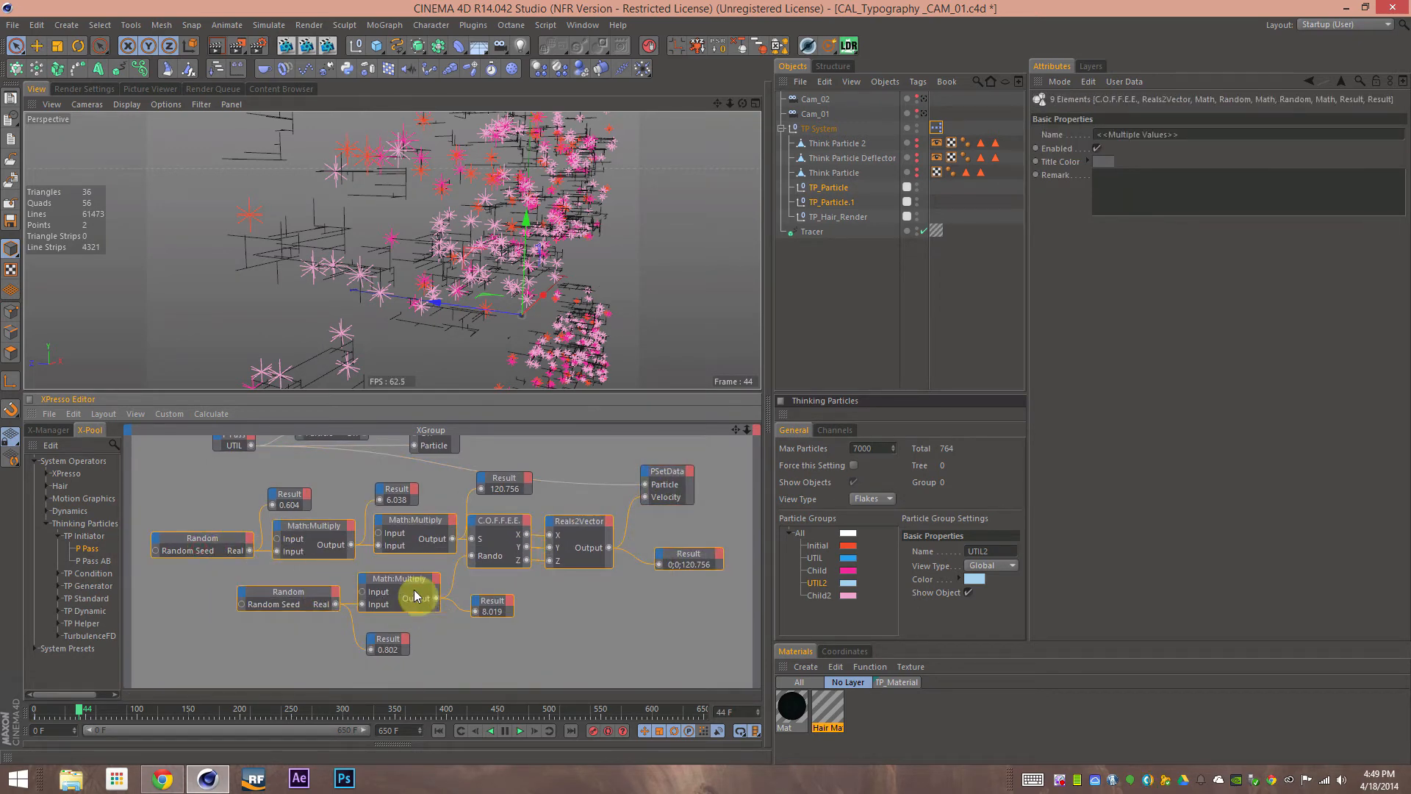
Highlight the matching velocity nodes in the PMatterWaves network and inspect its PSetData node
middle_click_drag(465, 483, 505, 665, "alt")
middle_click_drag(519, 450, 553, 629, "alt")
left_click_drag(681, 619, 294, 550)
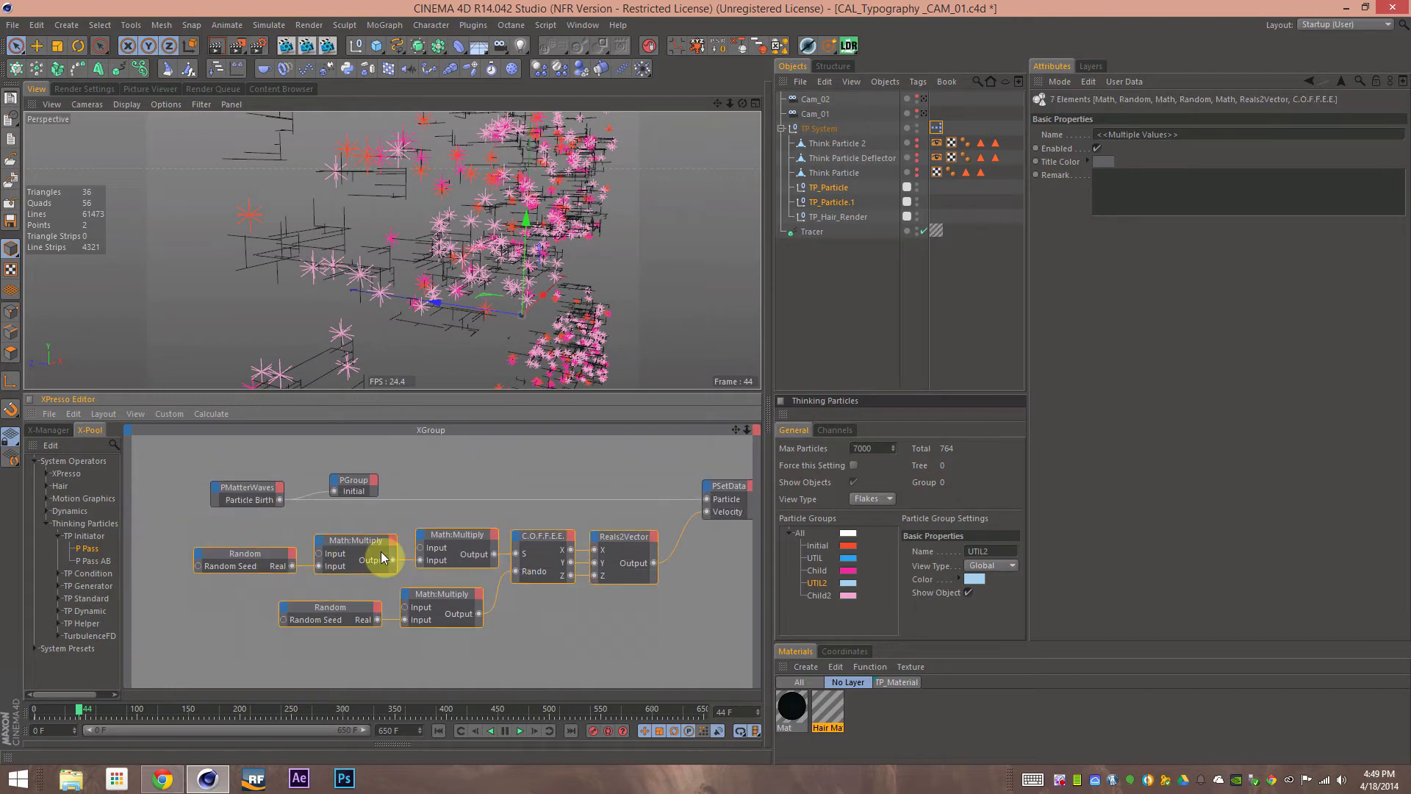
middle_click_drag(577, 598, 467, 590, "alt")
left_click(613, 477)
Open the C.O.F.F.E.E. node's script in the Expression Editor and highlight the main() function and its opening brace
middle_click_drag(485, 649, 542, 495, "alt")
left_click(531, 490)
left_click(1061, 634)
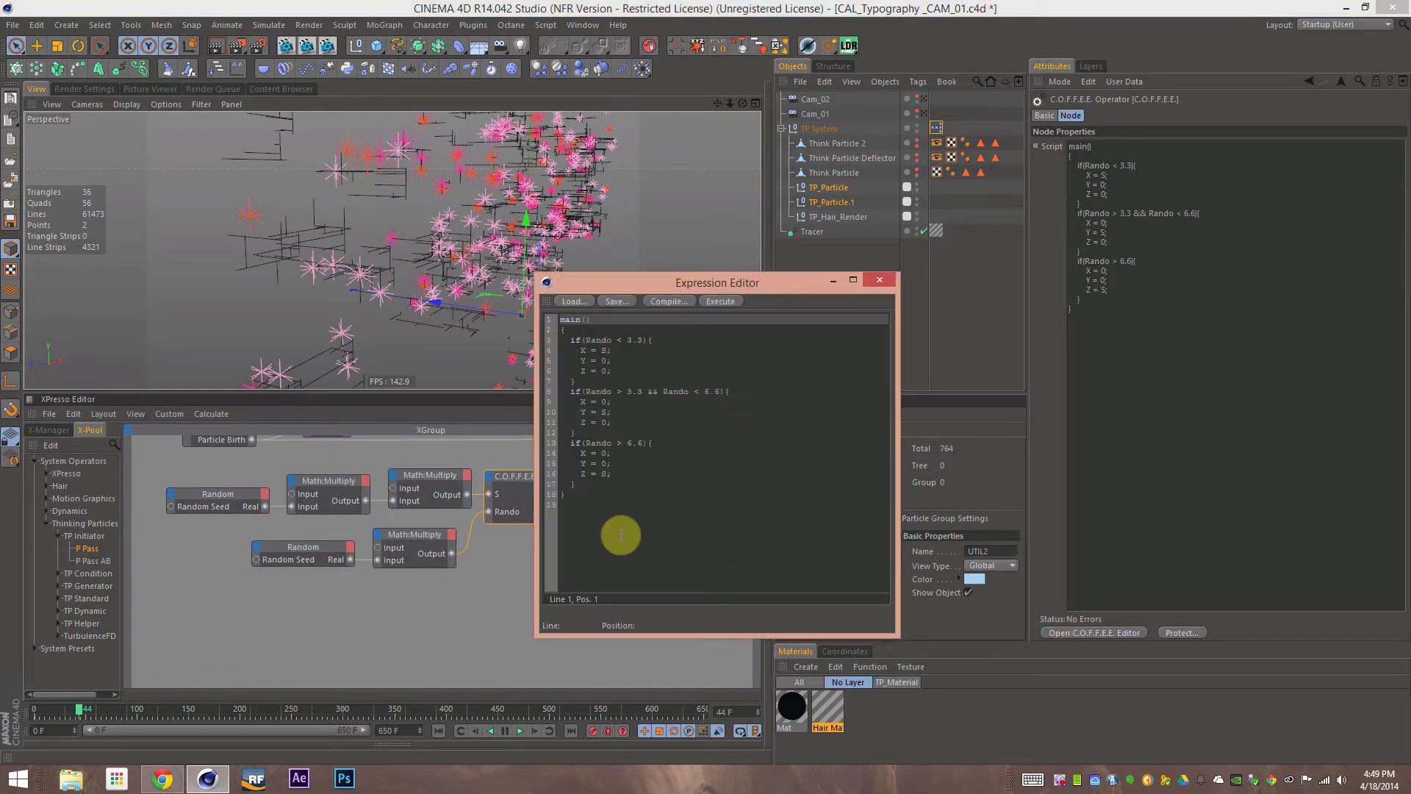
left_click_drag(599, 498, 552, 324)
left_click(568, 330)
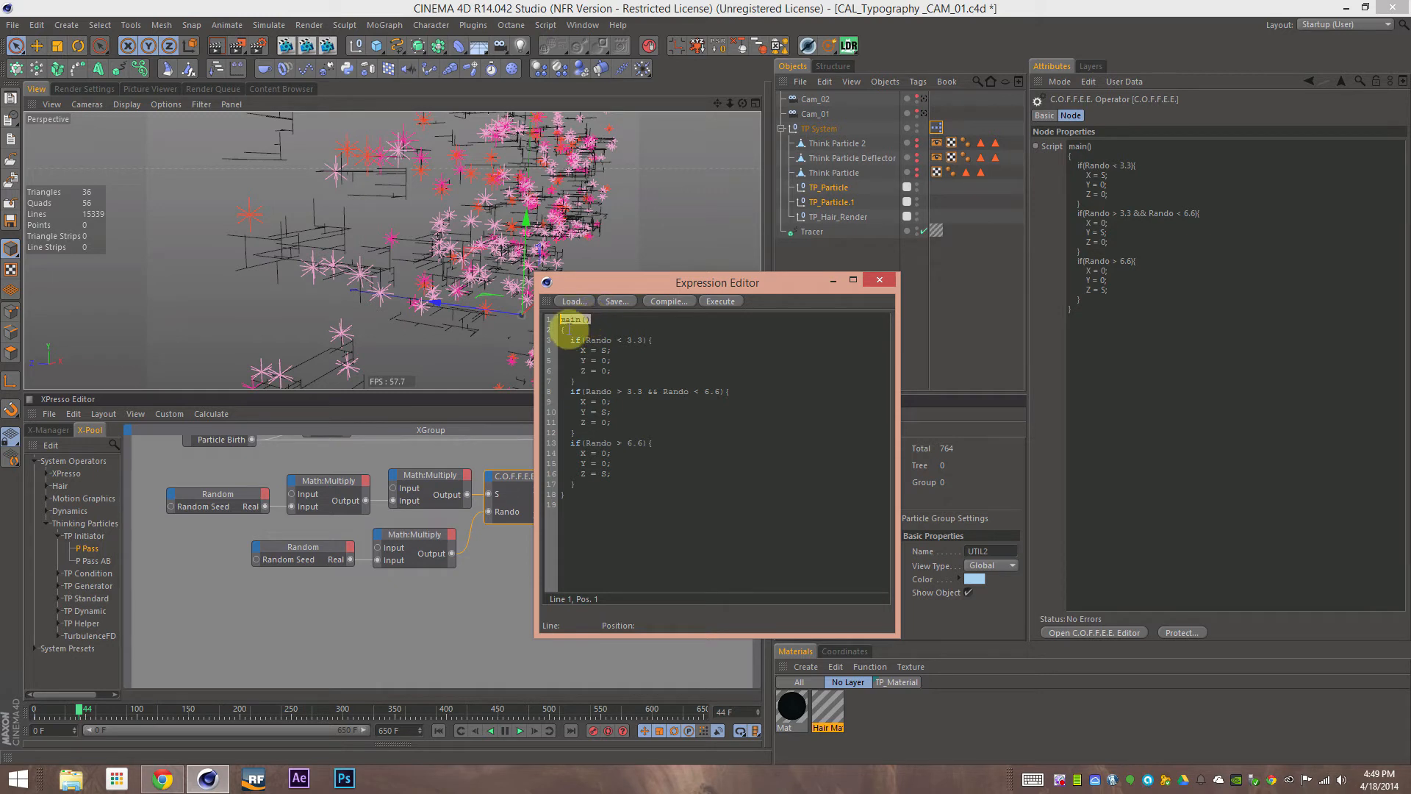
left_click(565, 330)
type("{")
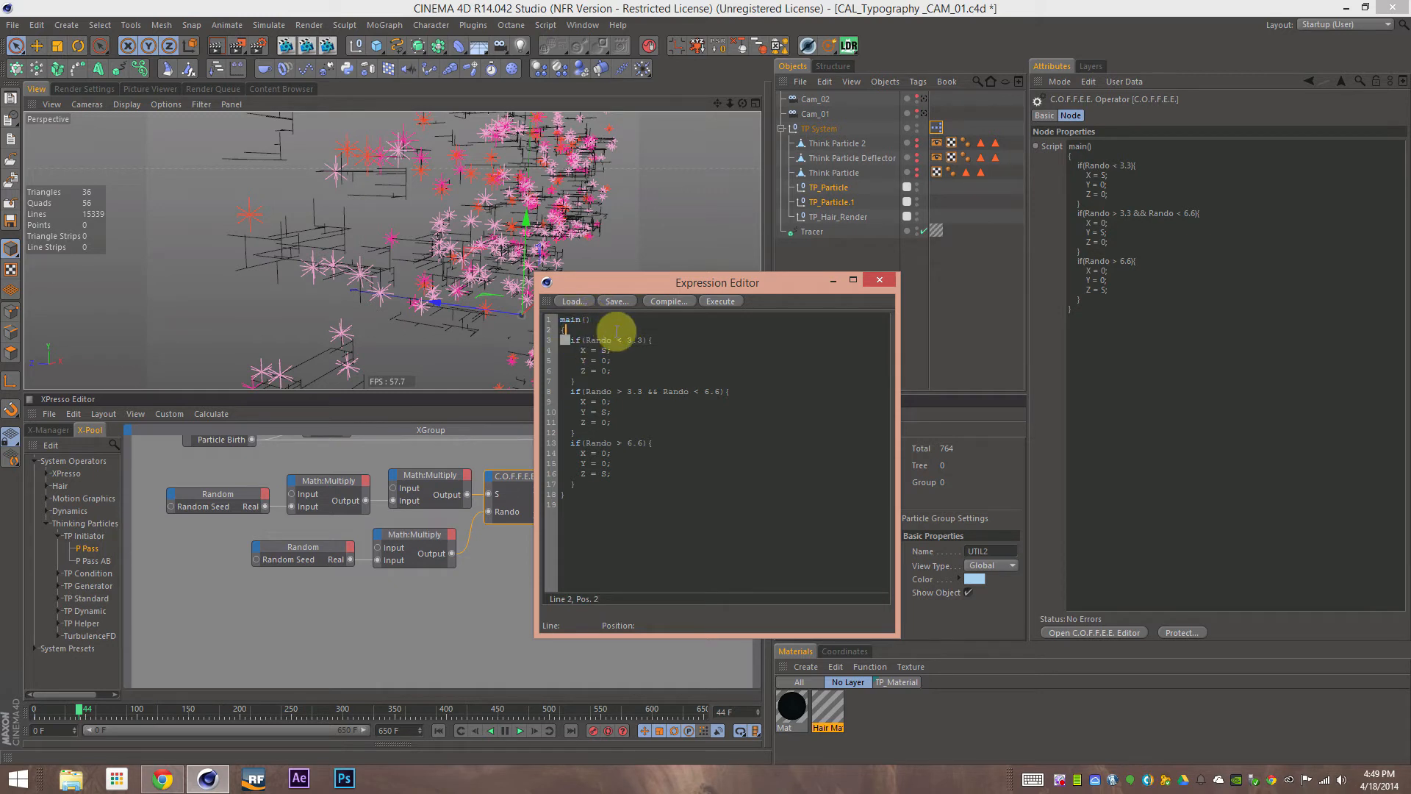
Highlight the script's if statements, examining the Rando < 3.3 condition and its X = S line beside the C.O.F.F.E.E. node
left_click_drag(604, 338, 630, 488)
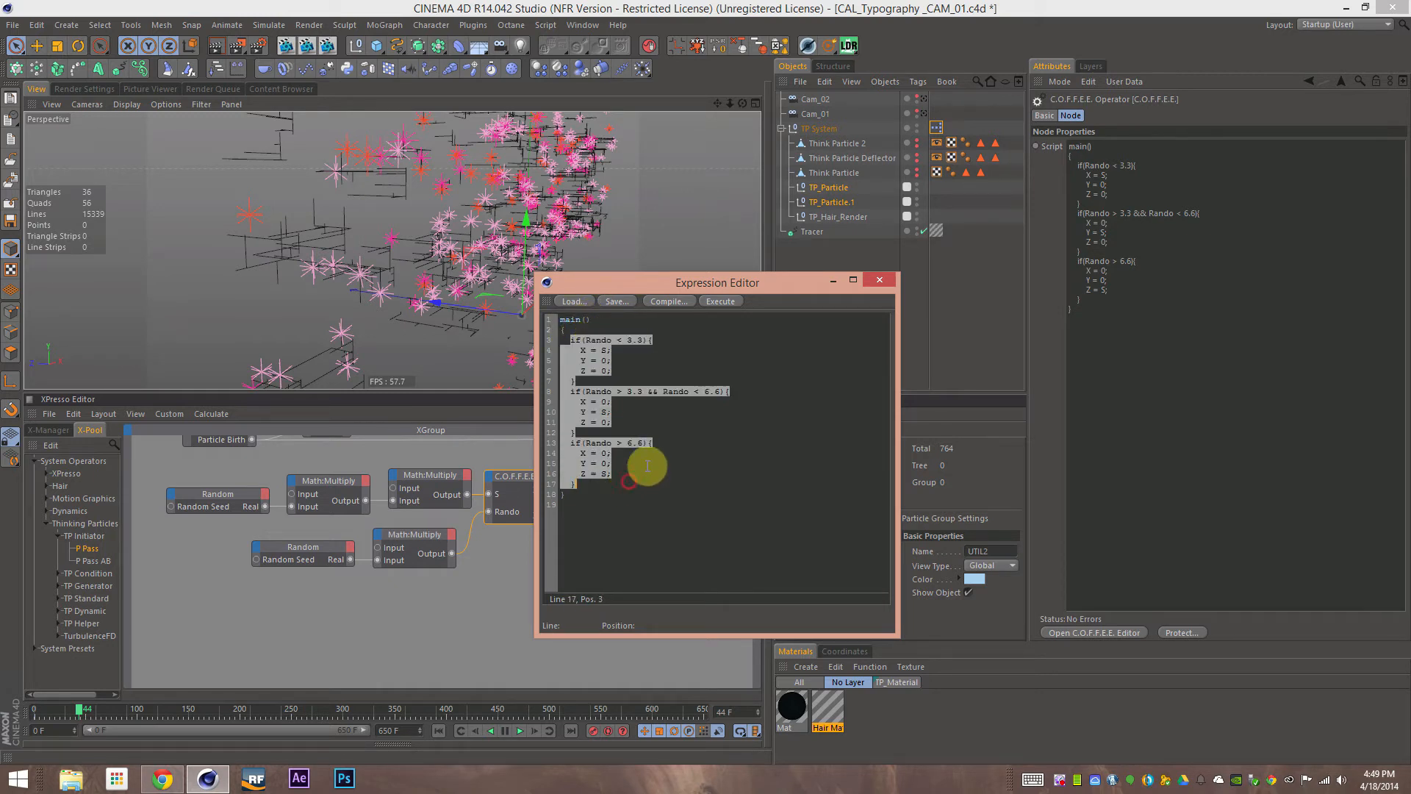
left_click(578, 339)
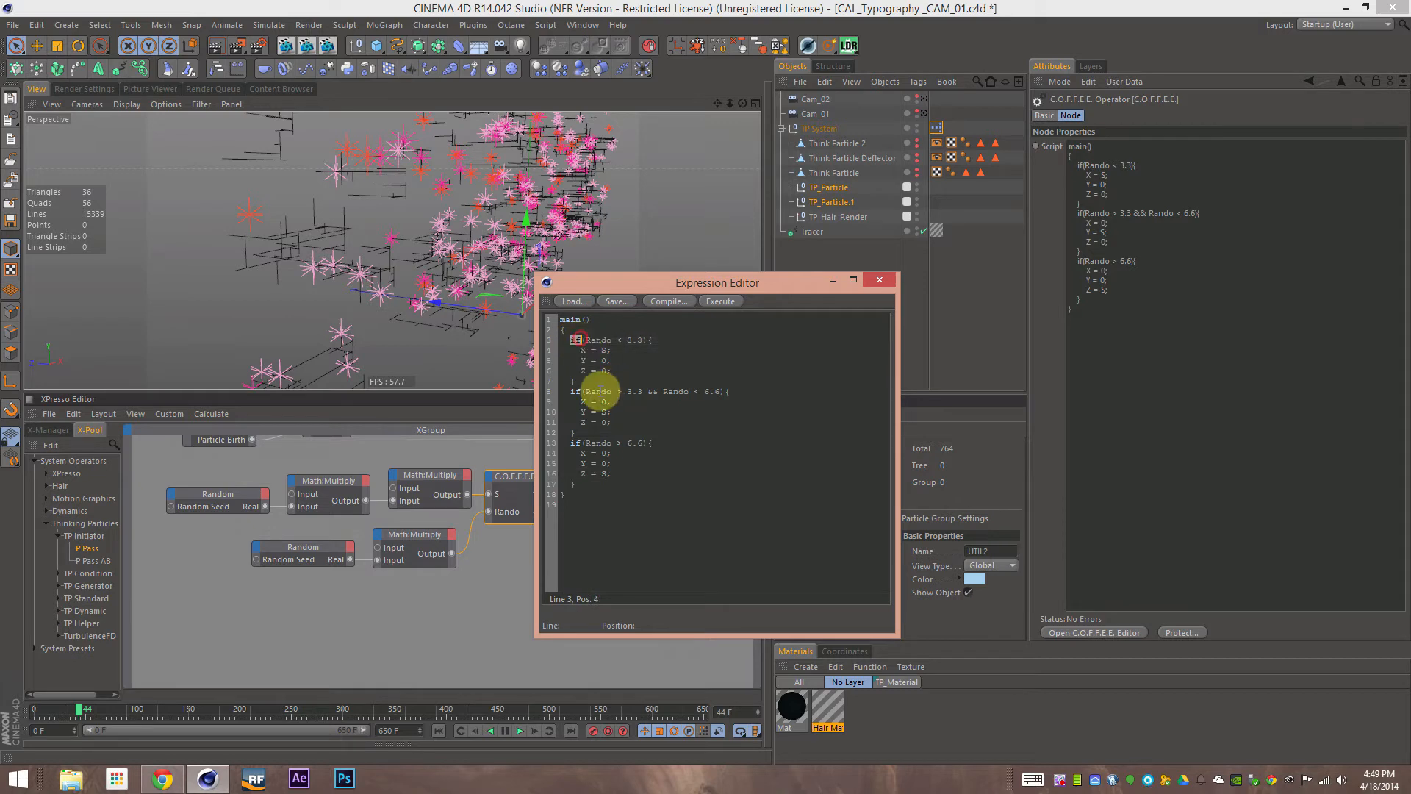
left_click(592, 340)
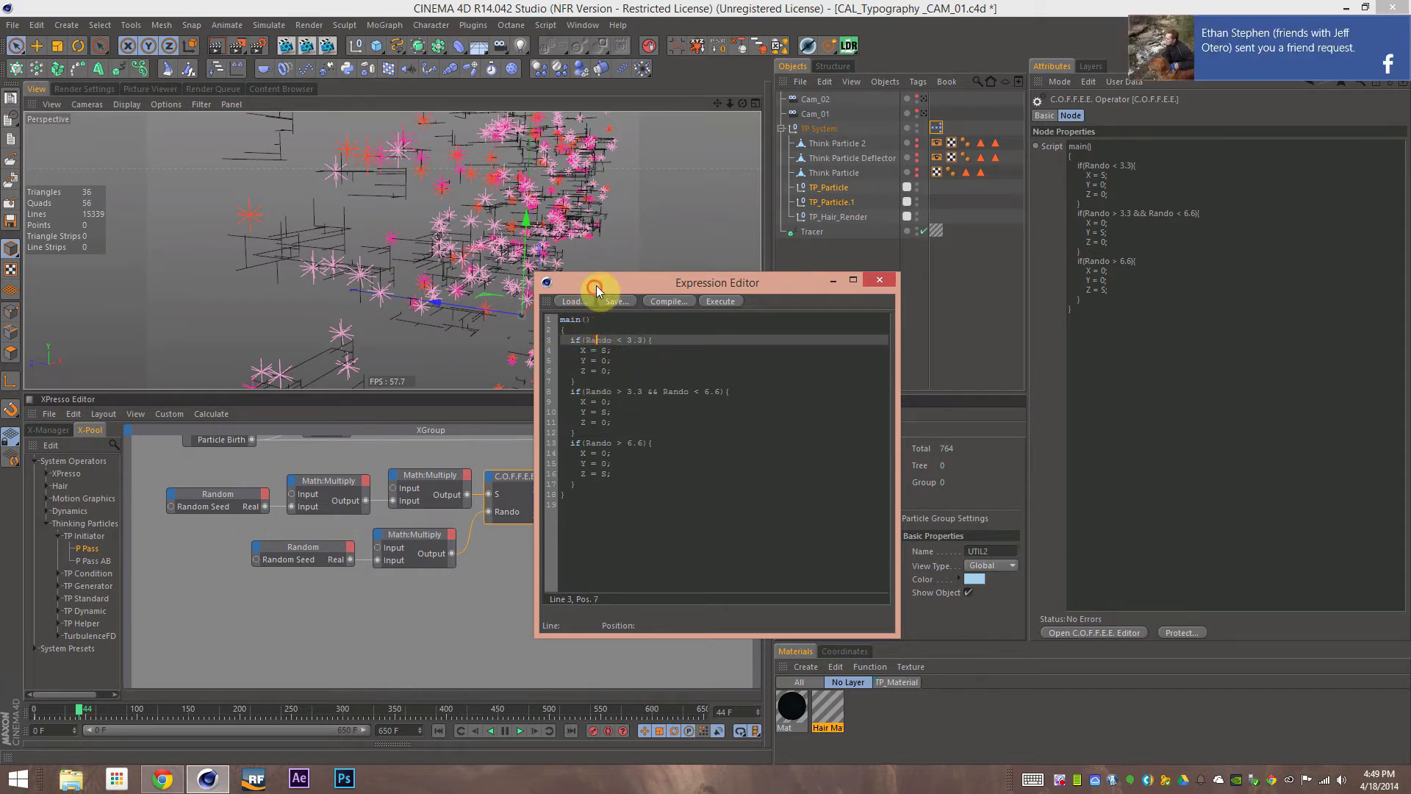
left_click_drag(597, 285, 732, 280)
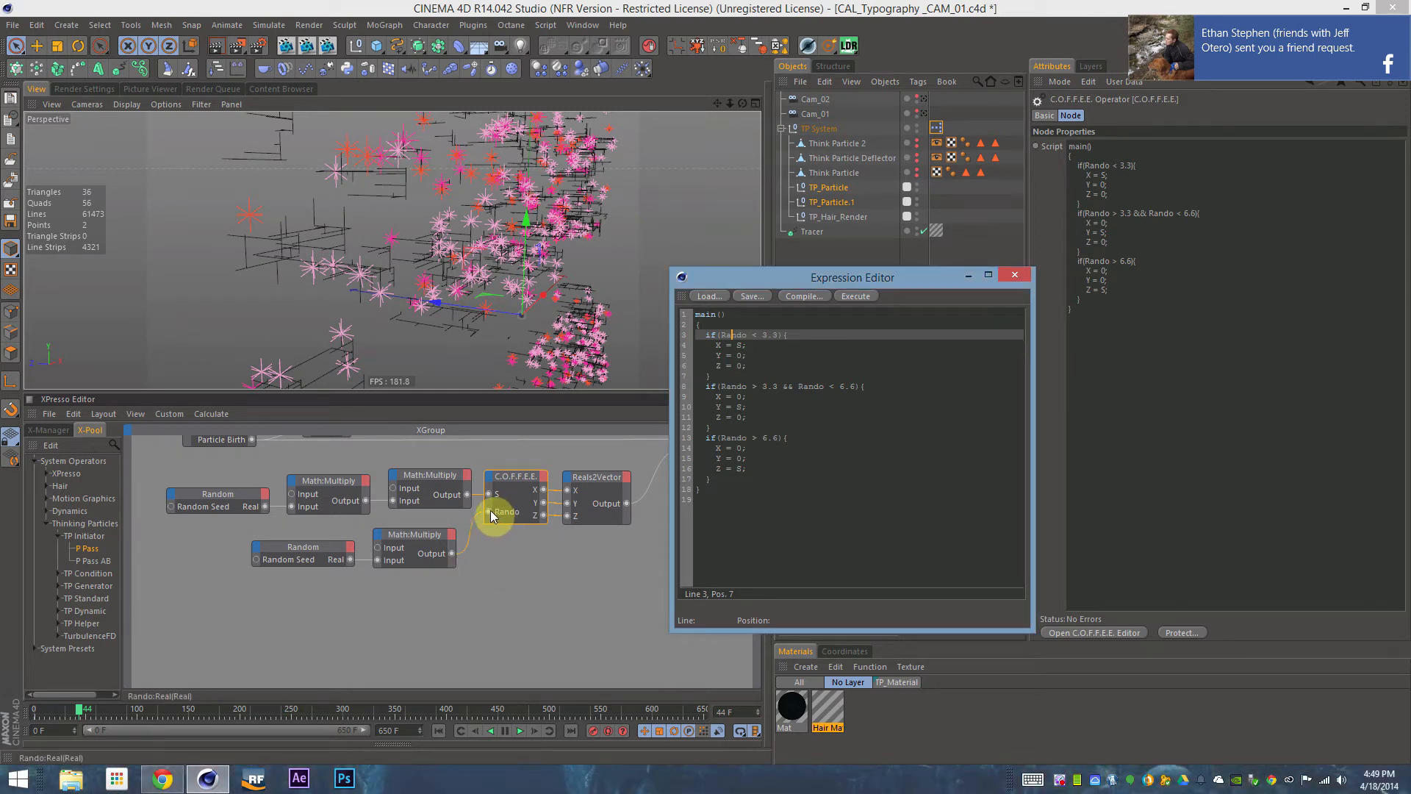
left_click_drag(723, 335, 744, 336)
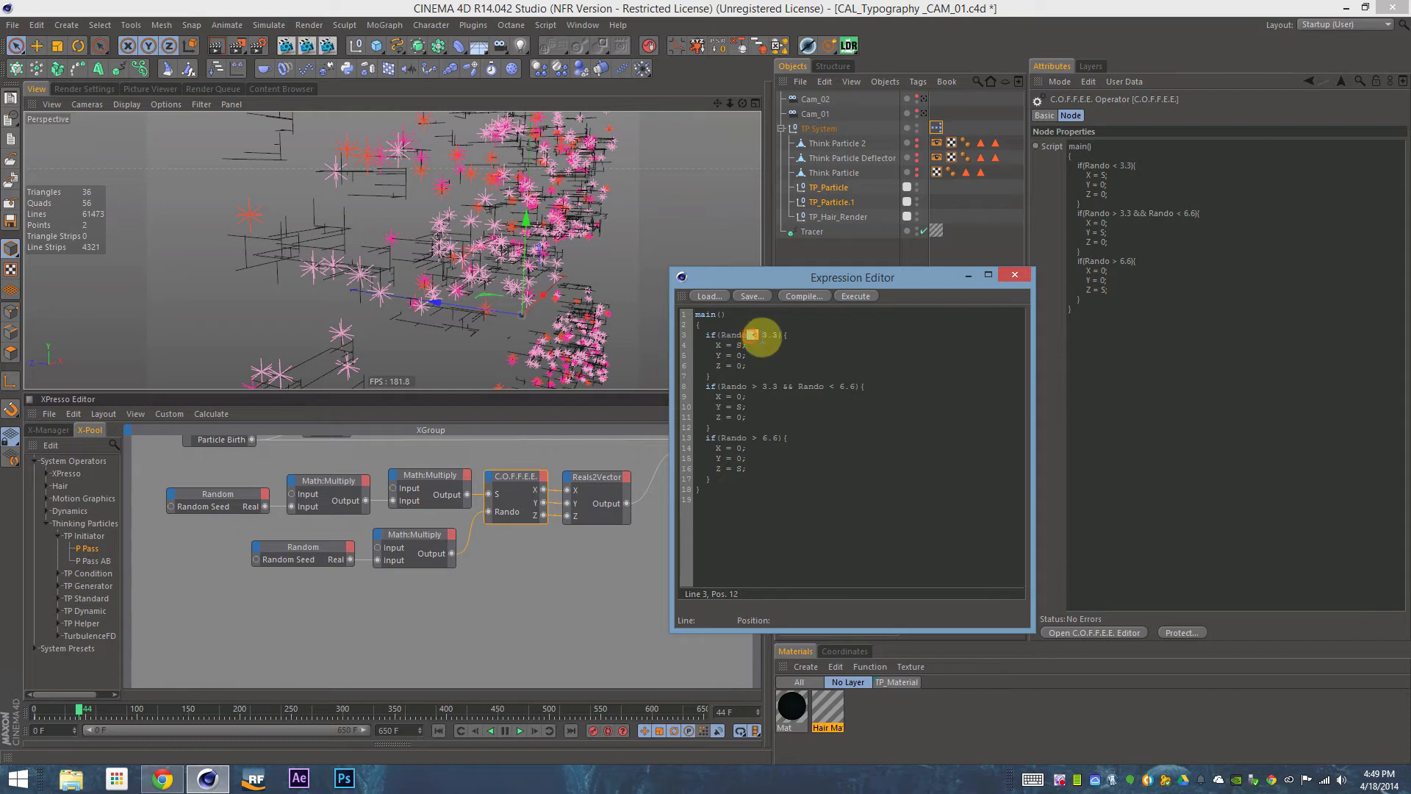
left_click_drag(747, 335, 732, 335)
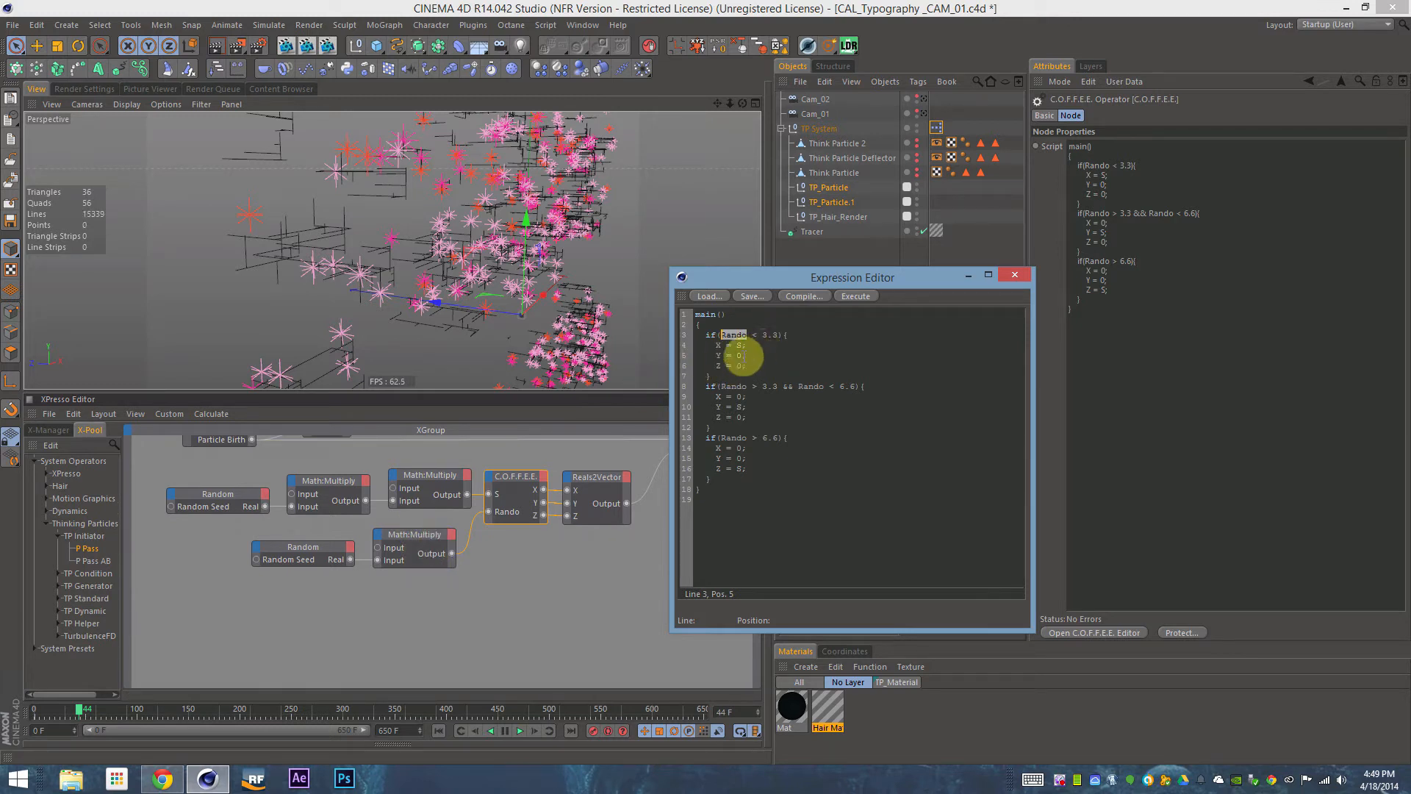
mouse_move(764, 334)
left_mouse_down()
mouse_move(778, 333)
mouse_move(716, 345)
left_mouse_up()
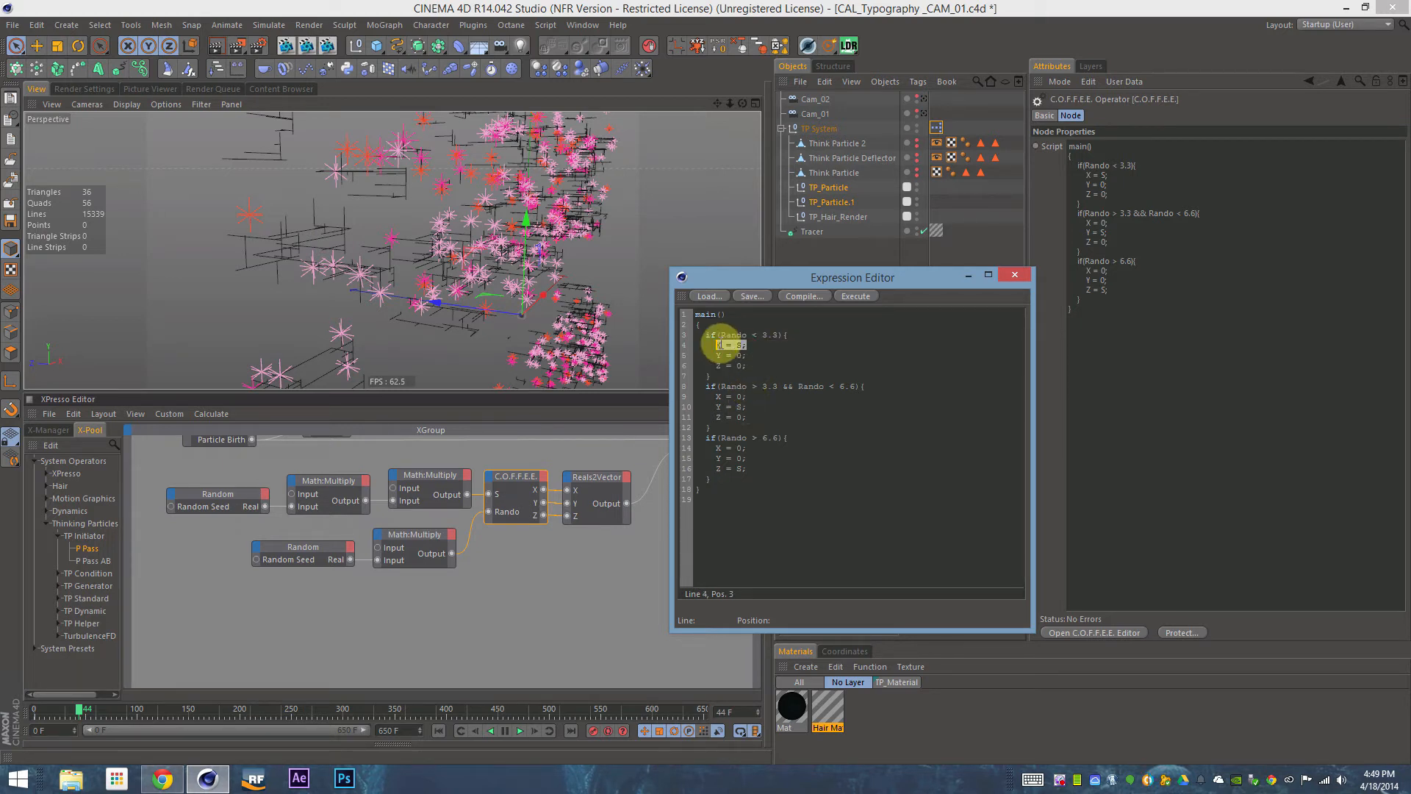
Highlight the two Math:Multiply nodes feeding the C.O.F.F.E.E. node's S input and relate them to the X = S line
left_click(241, 482)
left_click_drag(374, 491, 375, 491)
left_click_drag(393, 457, 424, 504)
left_click(237, 481)
left_click_drag(713, 344, 758, 343)
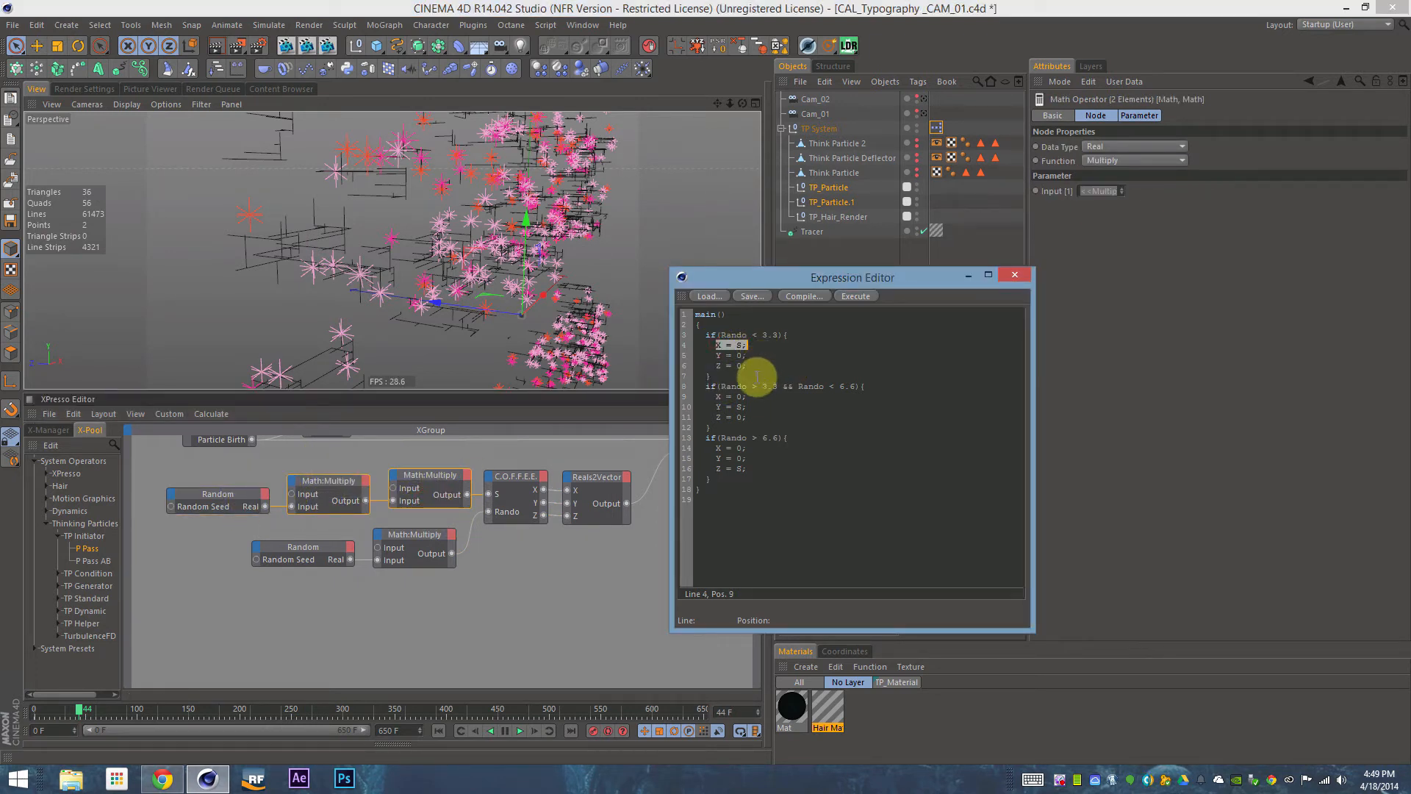
Examine both parts of the Rando > 3.3 && Rando < 6.6 condition and its Y = S line, and close the Expression Editor
left_click_drag(703, 385, 755, 424)
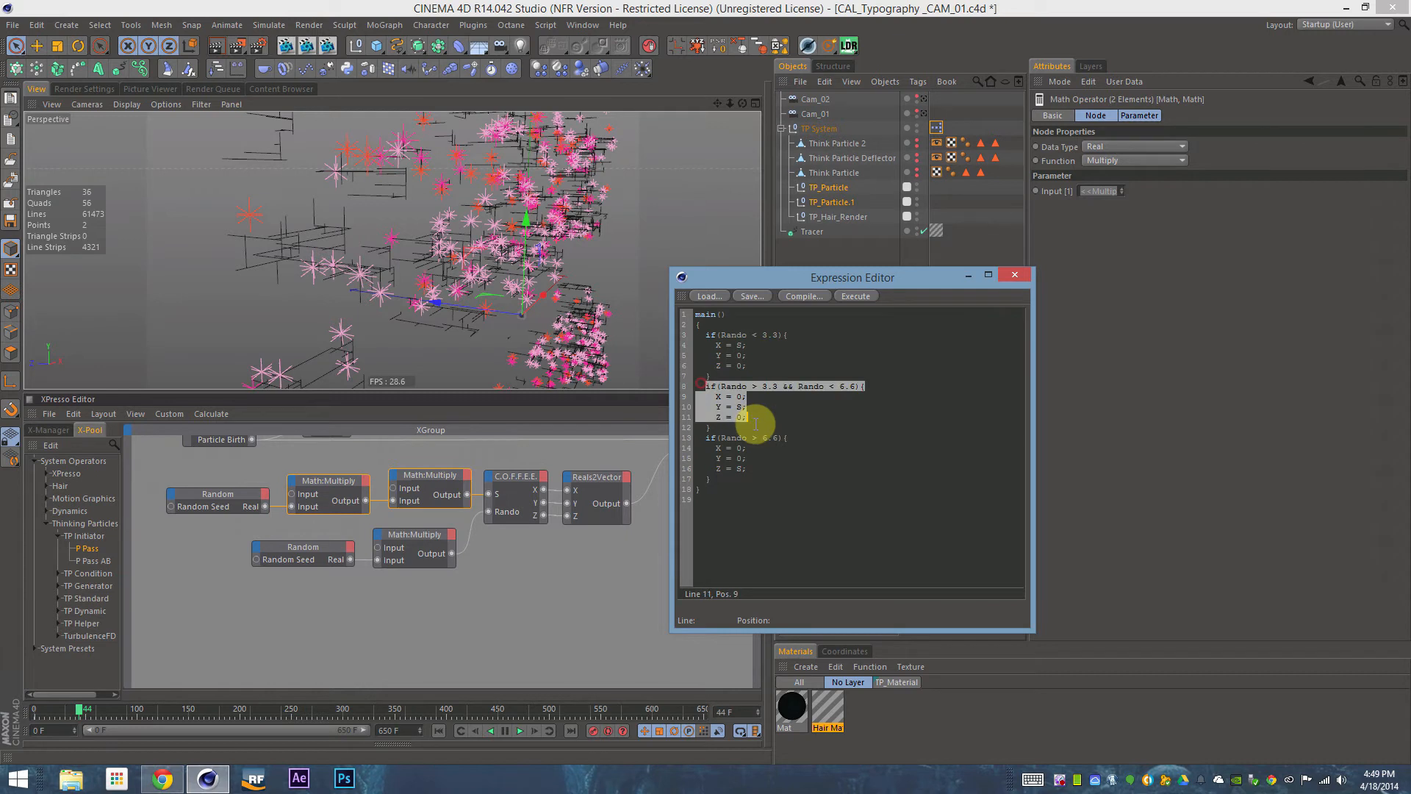
double_click(767, 387)
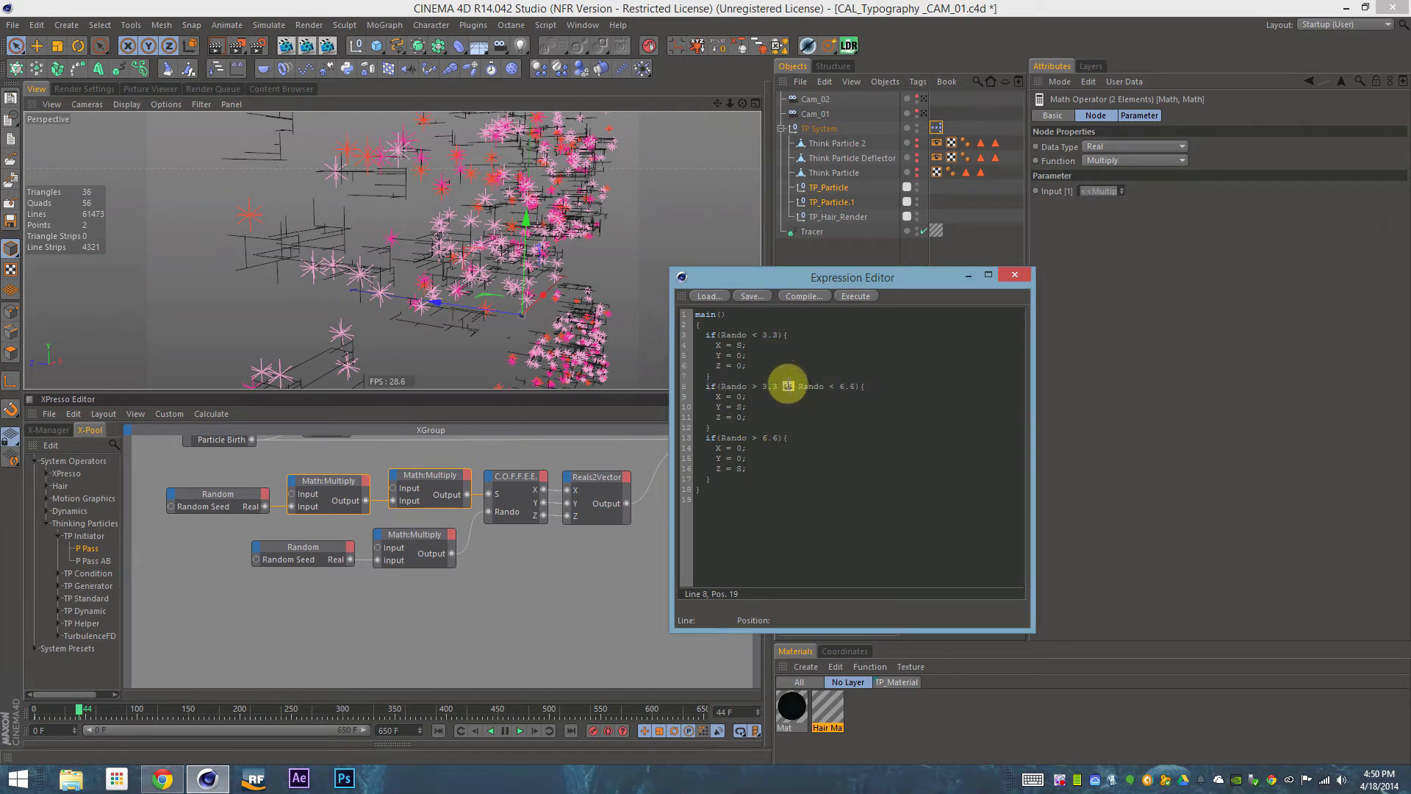
left_click_drag(797, 386, 869, 383)
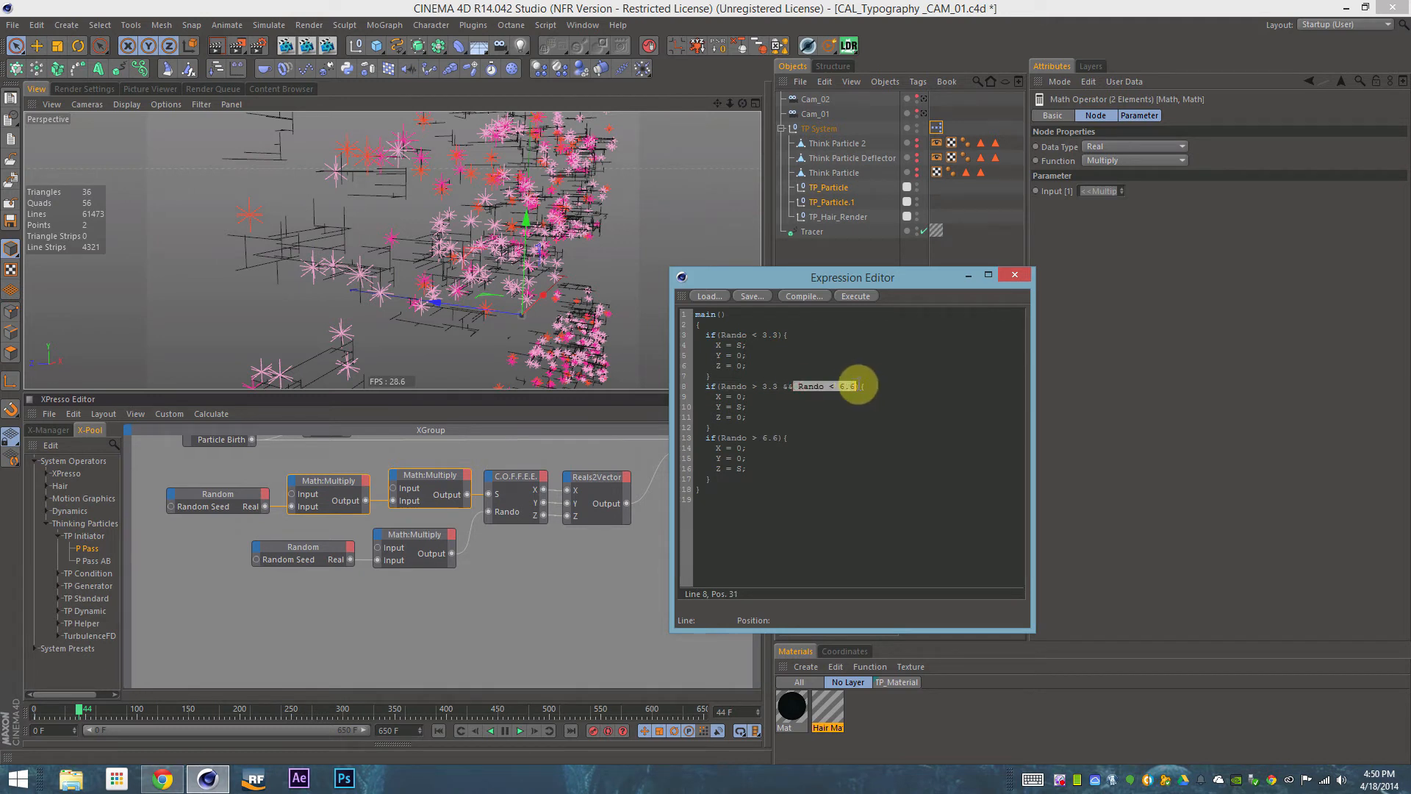
double_click(731, 386)
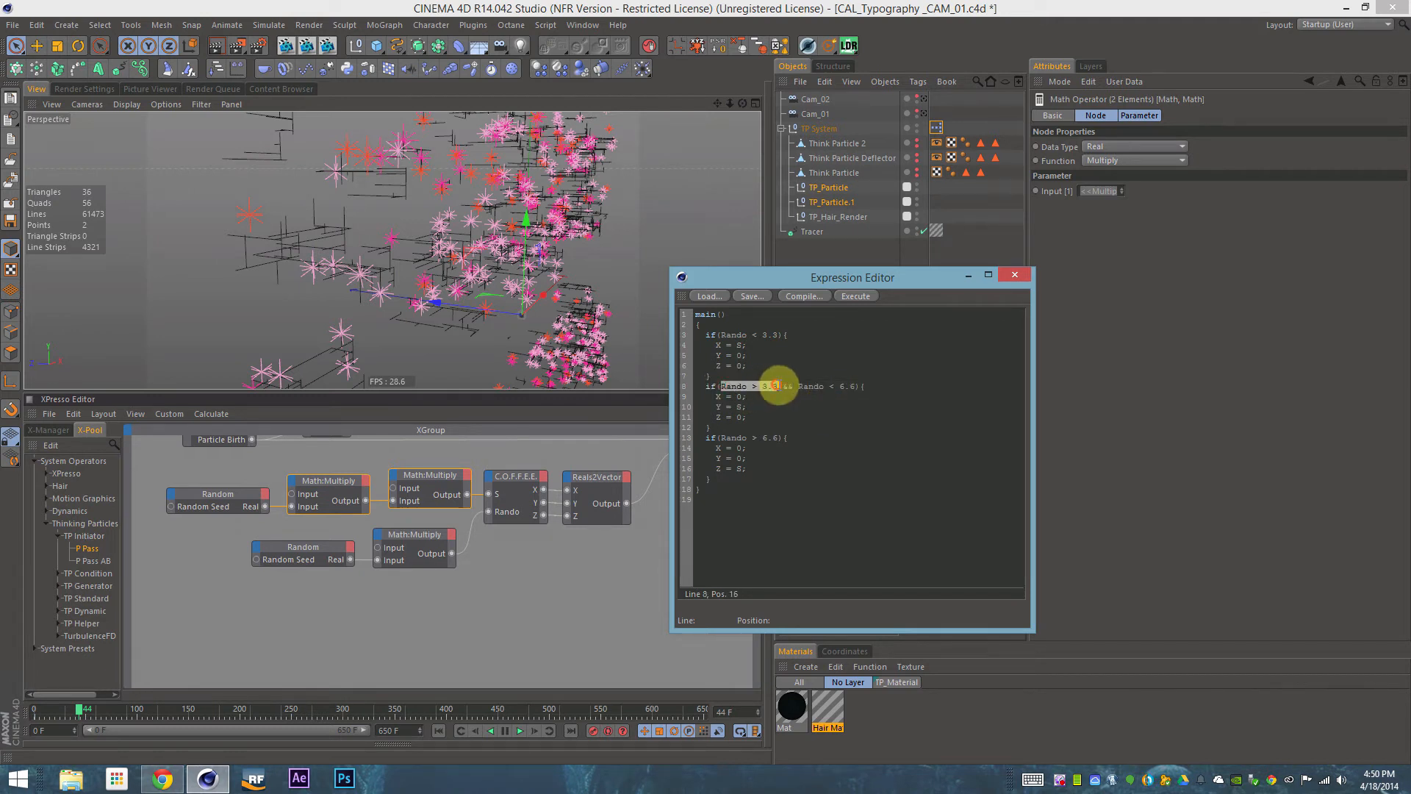
left_click_drag(801, 386, 856, 384)
left_click(755, 418)
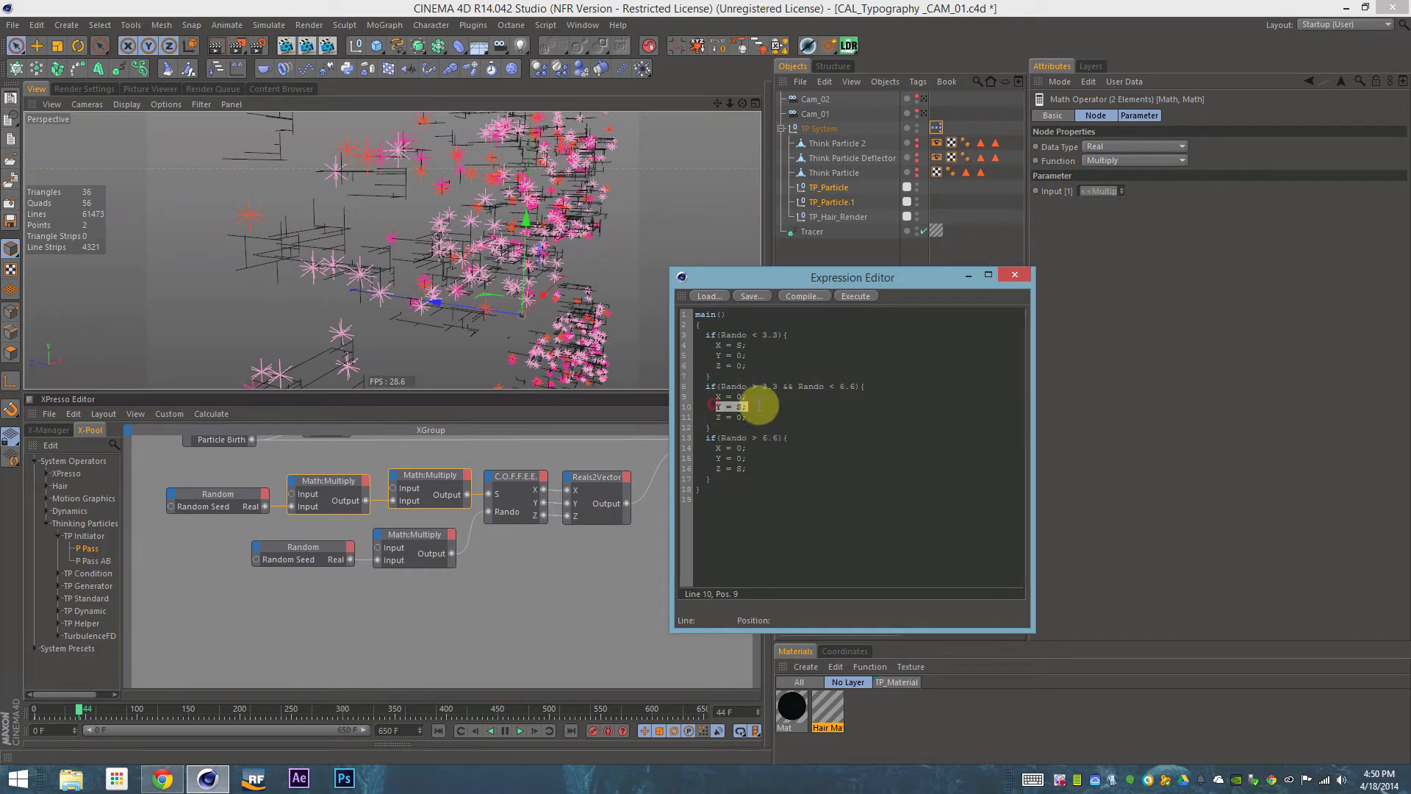
left_click(740, 486)
left_click(1016, 275)
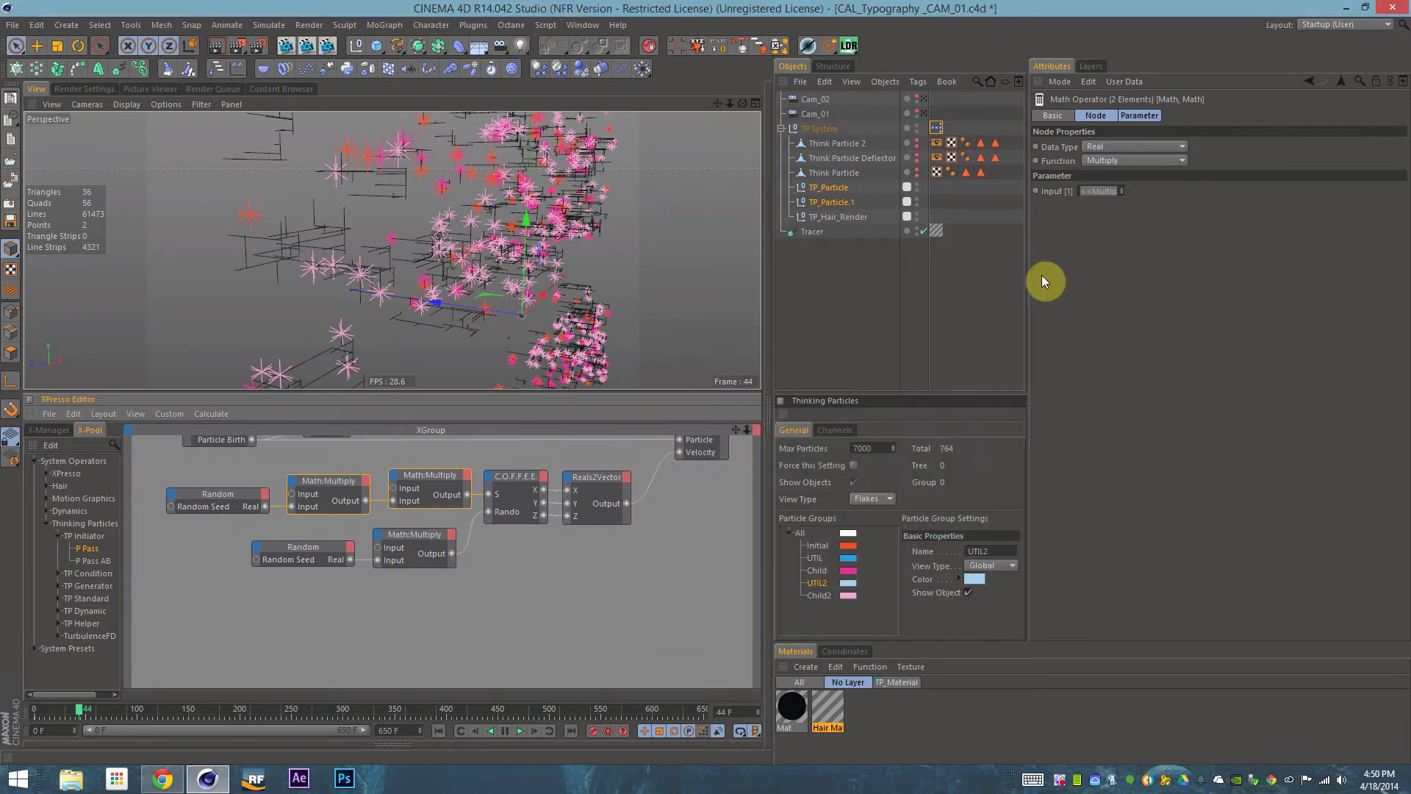
Inspect the UTIL P Pass node and compare its group with the TP_Particle emitter's particle group
left_click(532, 574)
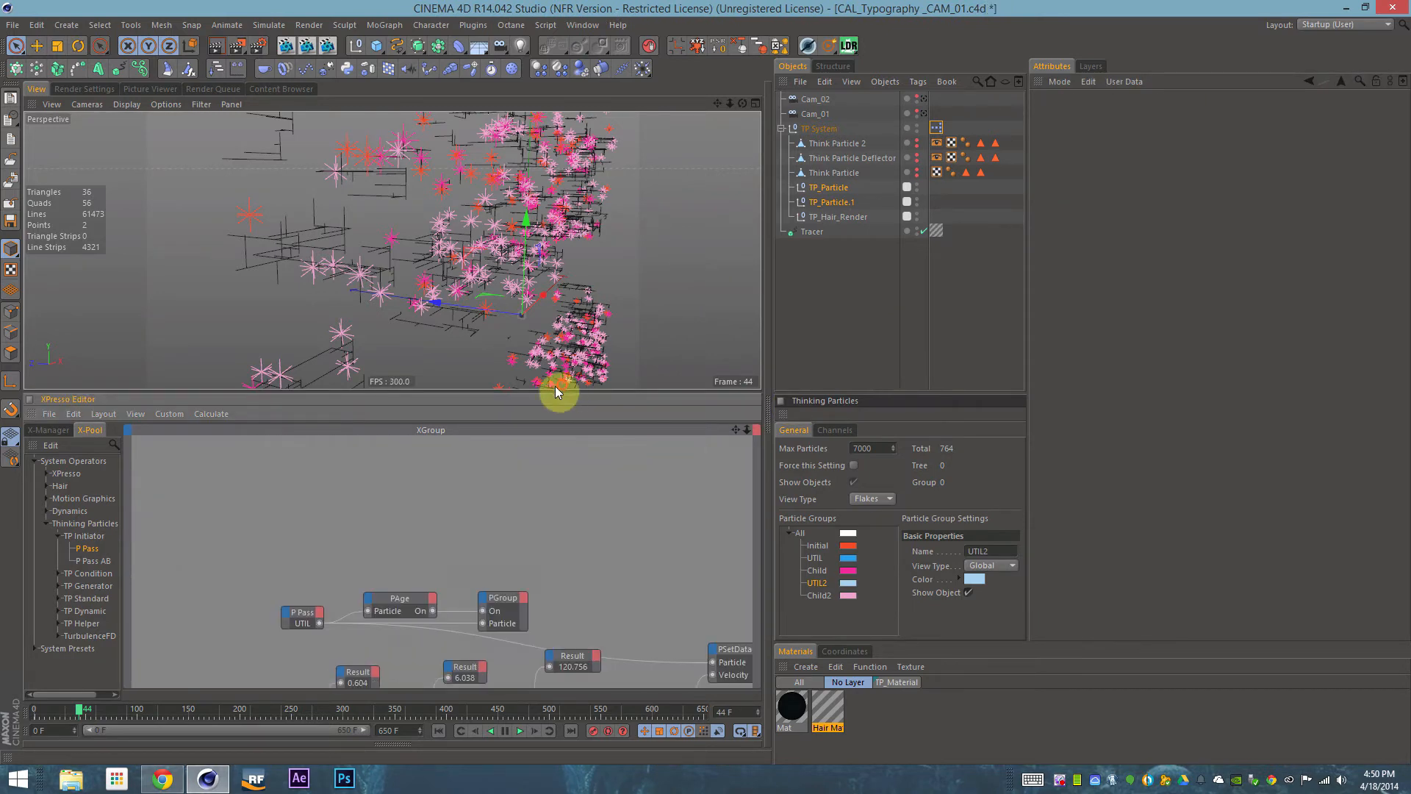
middle_click_drag(434, 545, 399, 558, "alt")
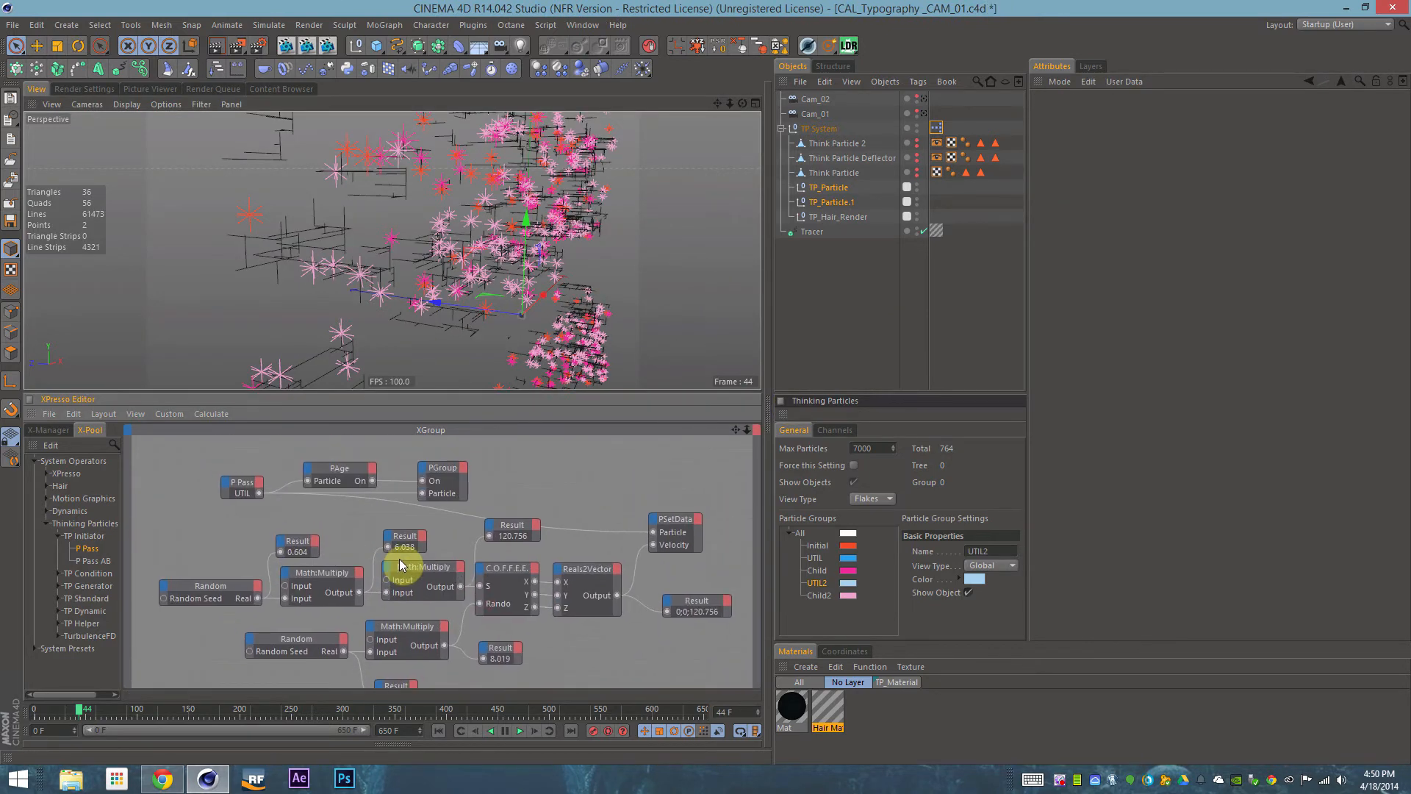
middle_click_drag(476, 450, 491, 635, "alt")
middle_click_drag(476, 542, 493, 615, "alt")
left_click(223, 534)
middle_click_drag(268, 571, 271, 310, "alt")
middle_click_drag(319, 543, 347, 472, "alt")
left_click(300, 492)
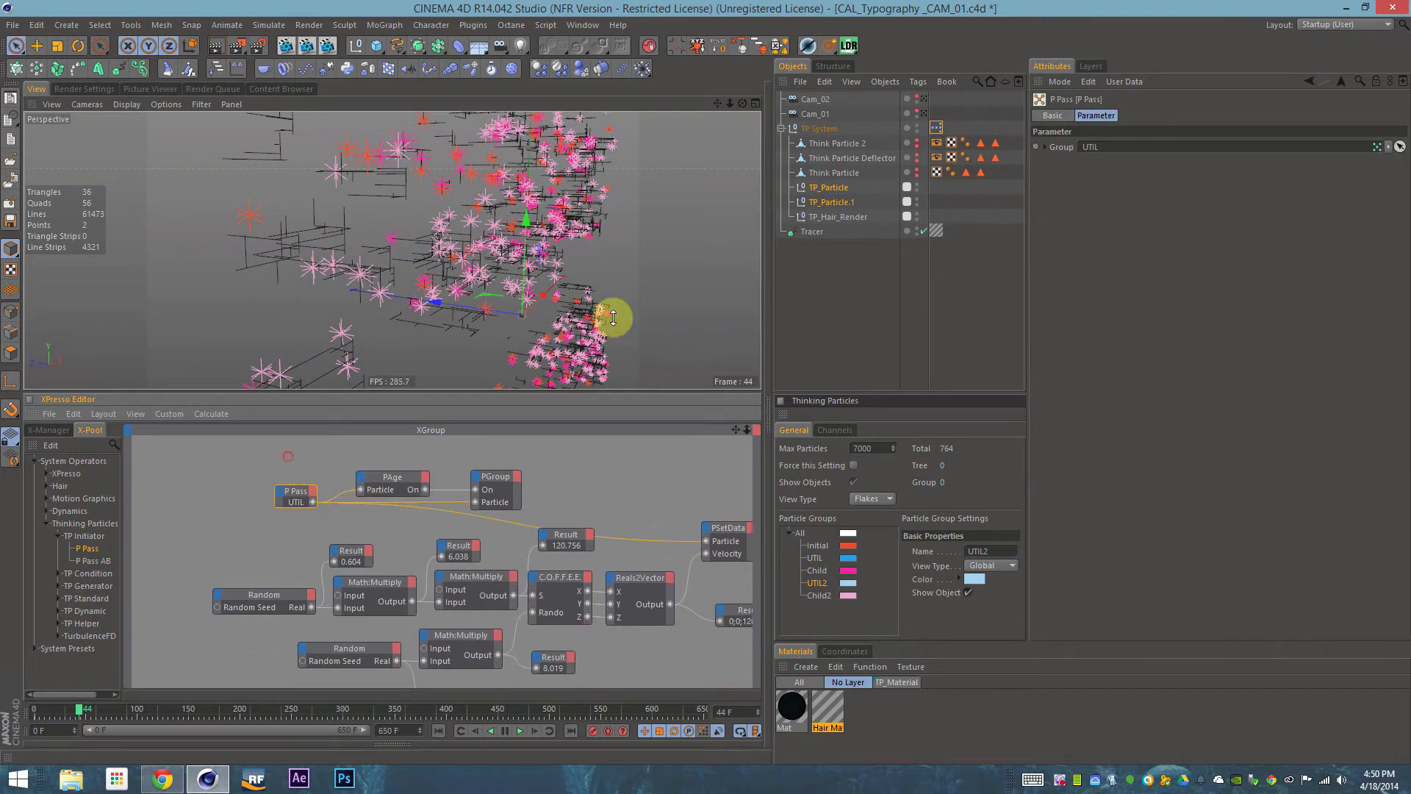
left_click(833, 187)
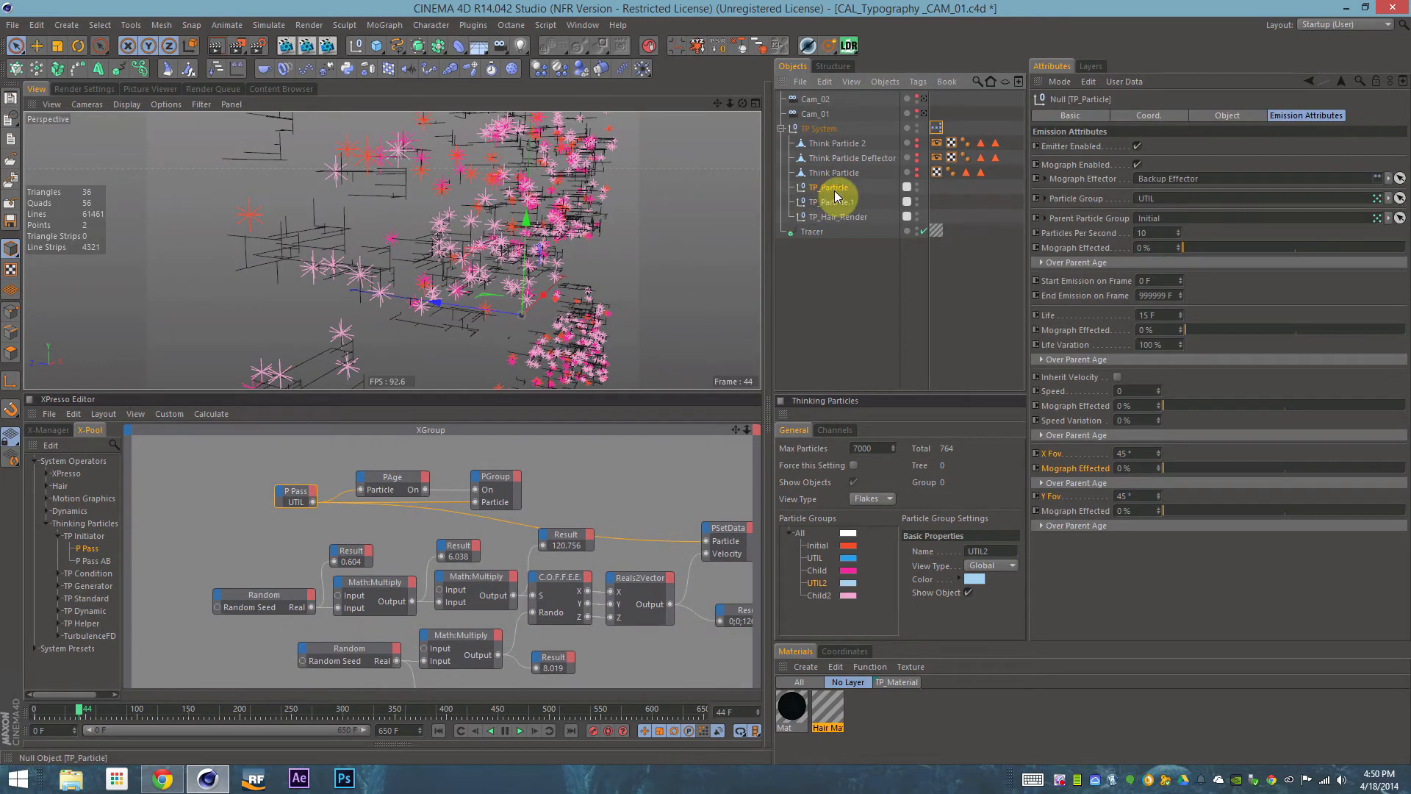
left_click(286, 490)
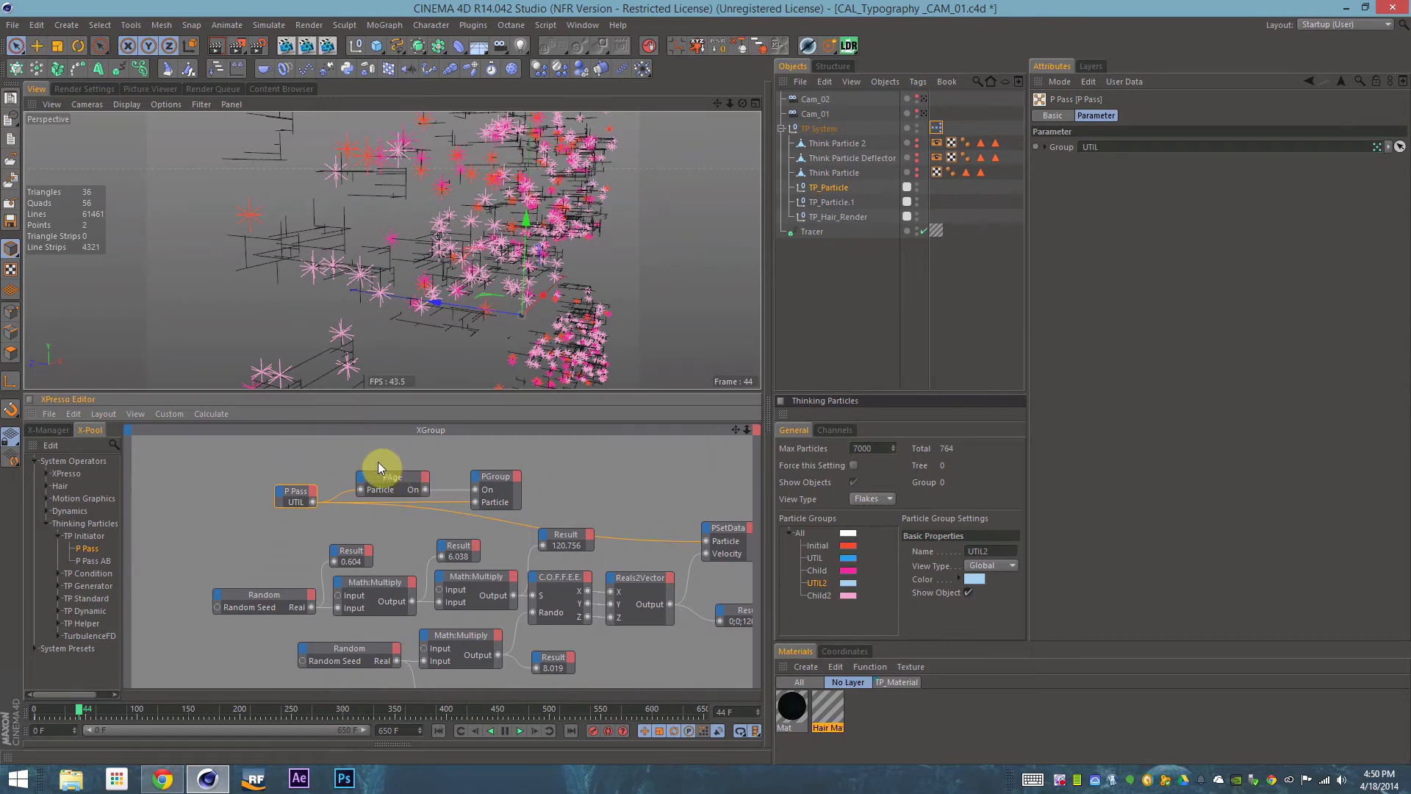
left_click(836, 188)
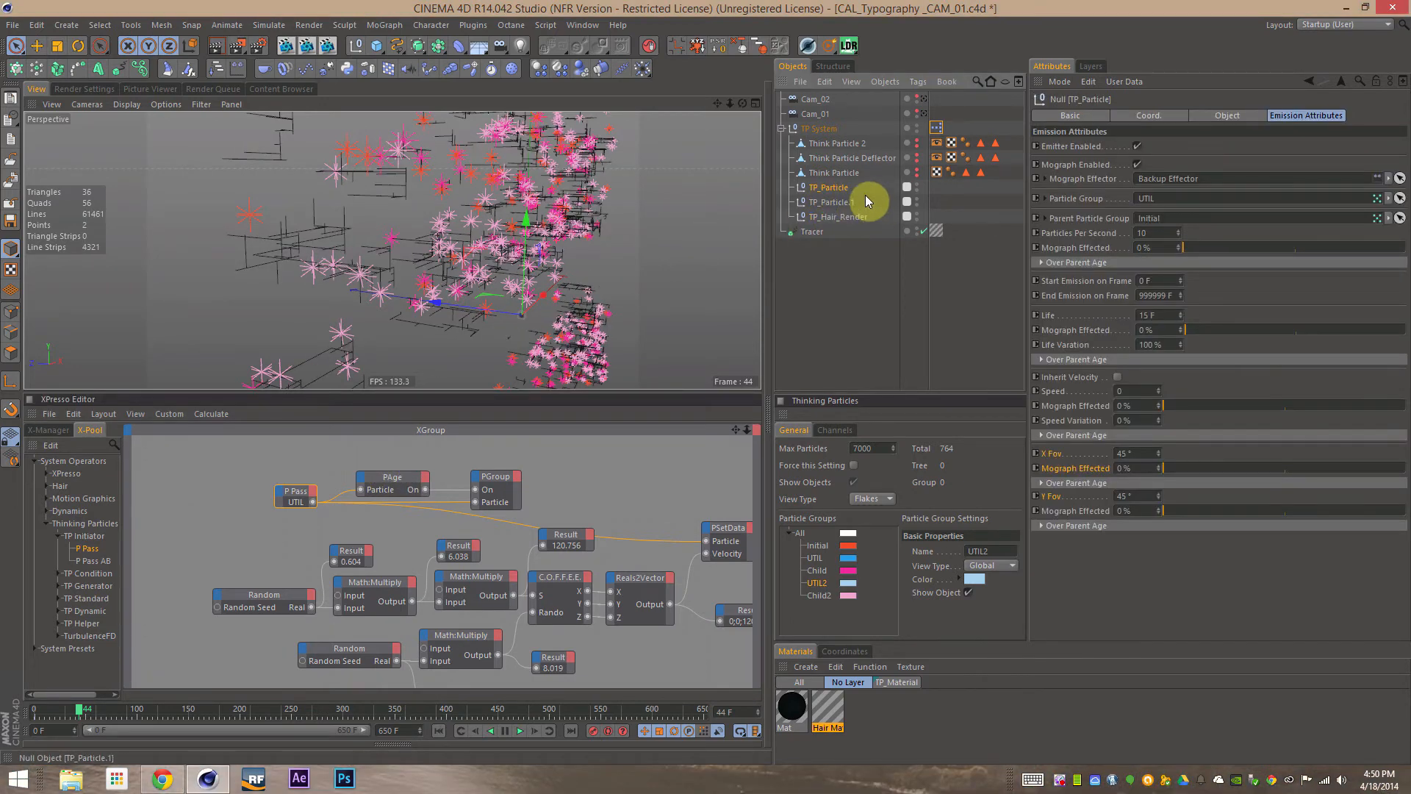
Highlight the group of nodes located between the UTIL and UTIL2 networks in the XPresso graph
middle_click_drag(537, 545, 458, 479, "alt")
middle_click_drag(449, 583, 477, 447, "alt")
middle_click_drag(467, 510, 531, 444, "alt")
left_click_drag(290, 529, 725, 730)
middle_click_drag(652, 619, 583, 581, "alt")
middle_click_drag(492, 454, 505, 397, "alt")
left_click(534, 520)
middle_click_drag(534, 519, 593, 546, "alt")
middle_click_drag(703, 604, 667, 661, "alt")
left_click_drag(722, 646, 238, 465)
Inspect the UTIL2 P Pass node and the PGroup node it is connected to
middle_click_drag(319, 527, 367, 349, "alt")
middle_click_drag(360, 543, 350, 433, "alt")
left_click_drag(268, 477, 279, 544)
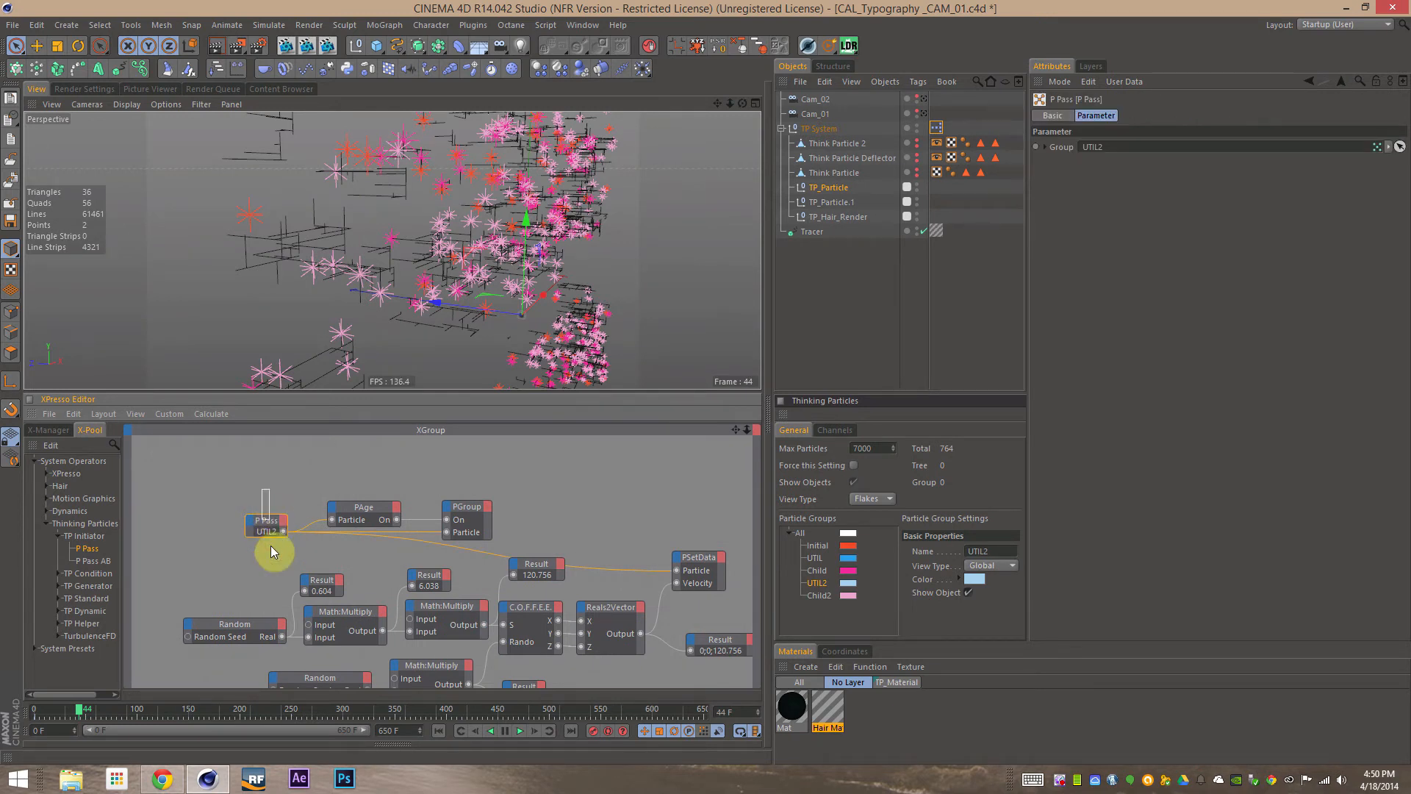
left_click_drag(470, 470, 466, 553)
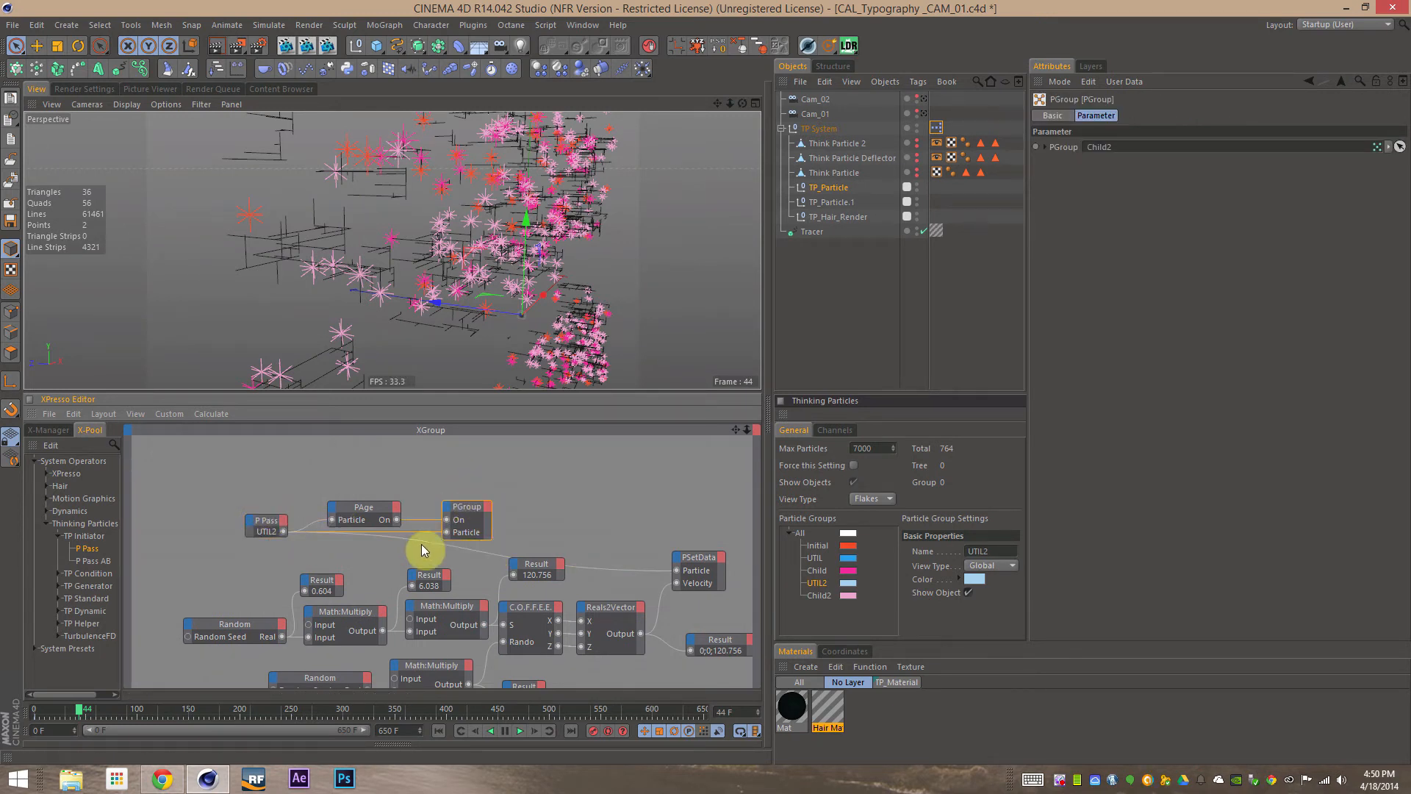
left_click_drag(271, 488, 294, 575, "shift")
left_click(294, 488)
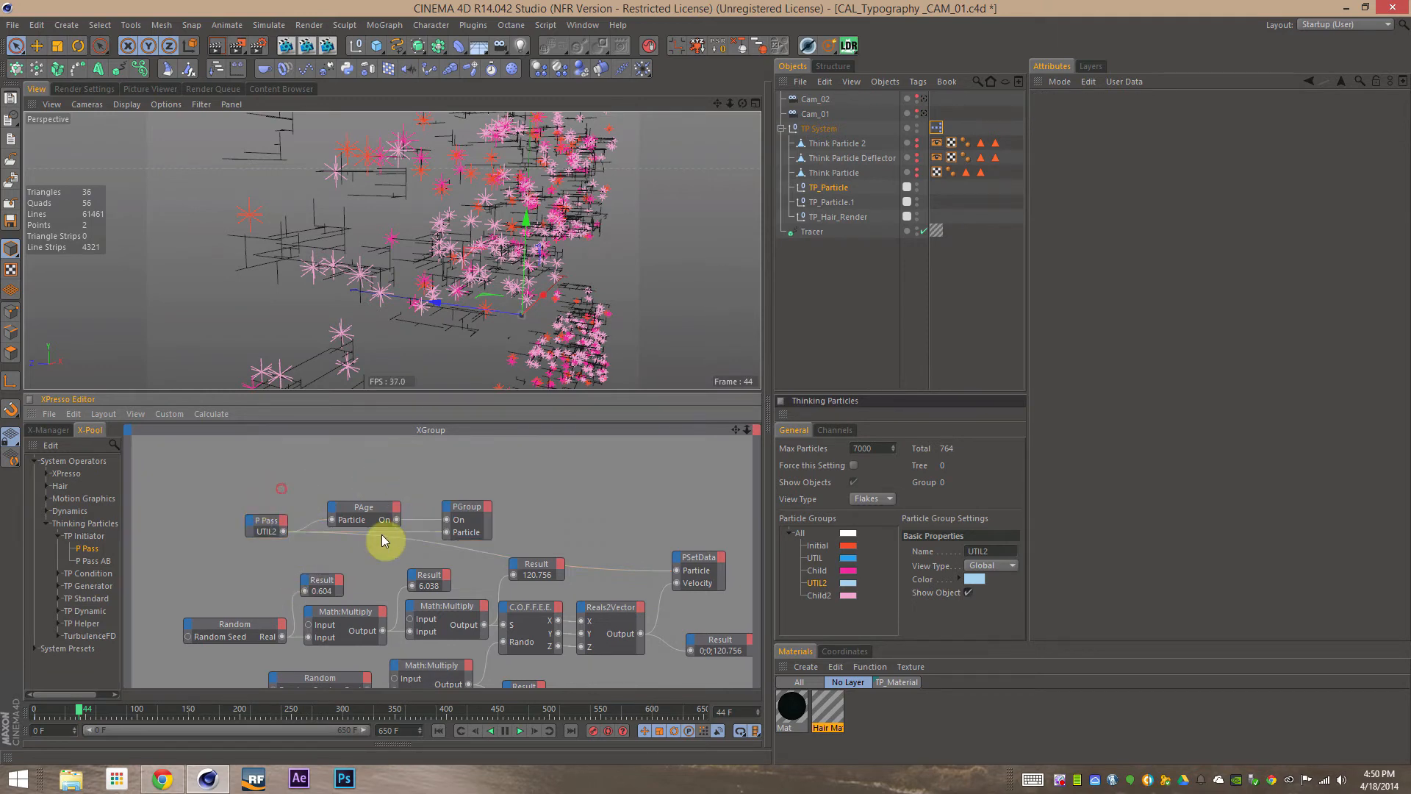
Point out the Child2 particle group in the Thinking Particles settings and clear the group selection
middle_click_drag(437, 474, 440, 611, "alt")
middle_click_drag(444, 440, 471, 667, "alt")
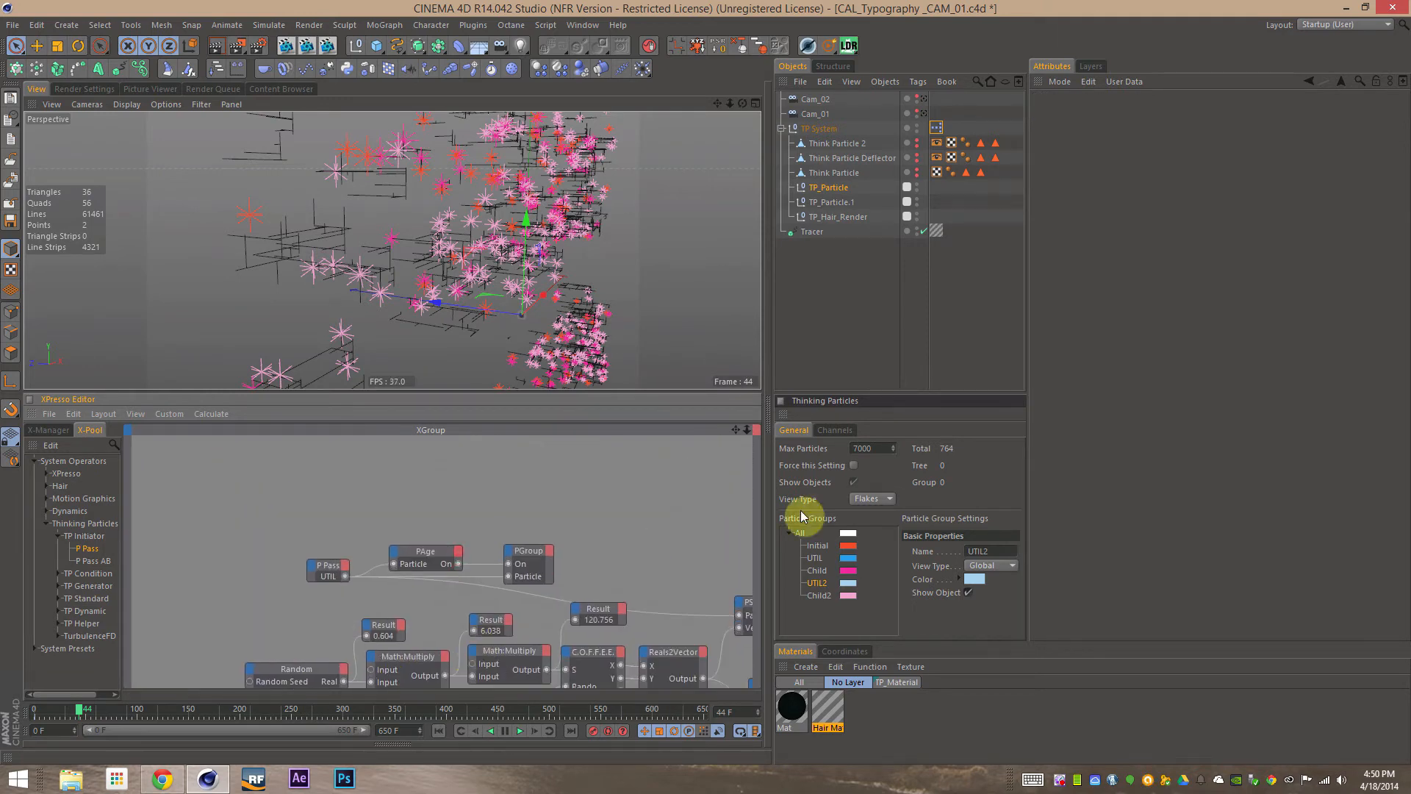
left_click(819, 594)
left_click(828, 613)
Examine the parameters of the All P Pass, PDeflector and PDie nodes in the deflector network
middle_click_drag(566, 511, 529, 655, "alt")
middle_click_drag(564, 459, 564, 647, "alt")
middle_click_drag(566, 456, 571, 554, "alt")
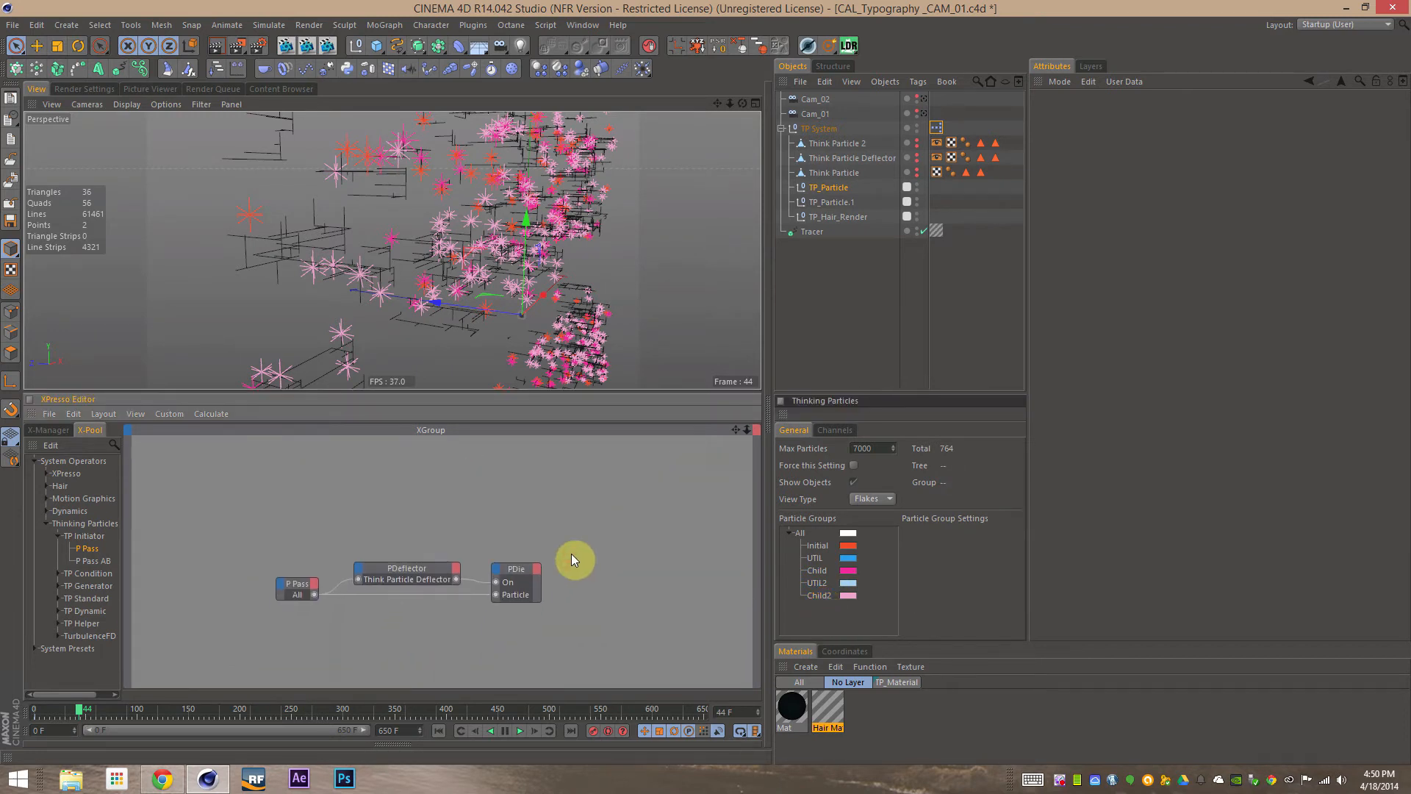
left_click(296, 584)
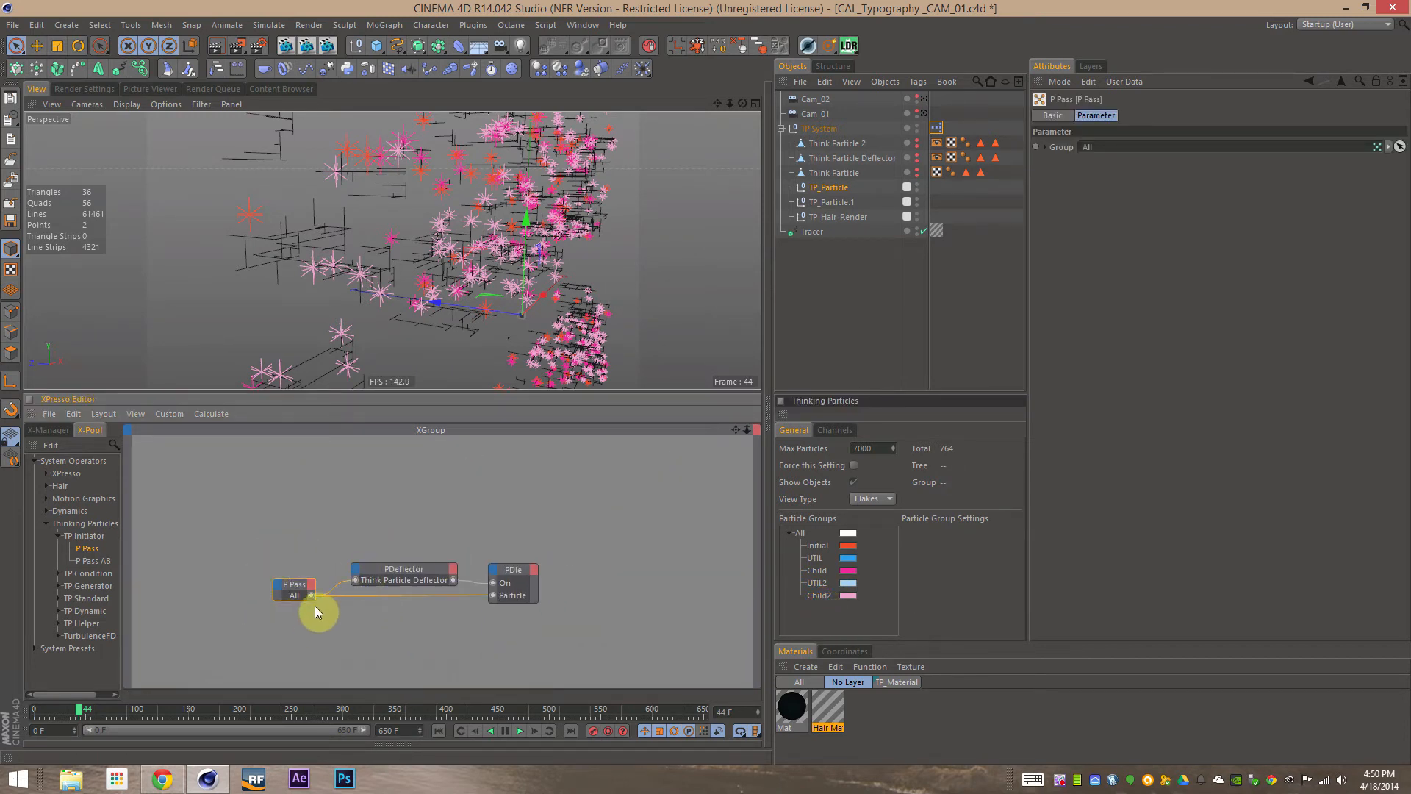
left_click(401, 571)
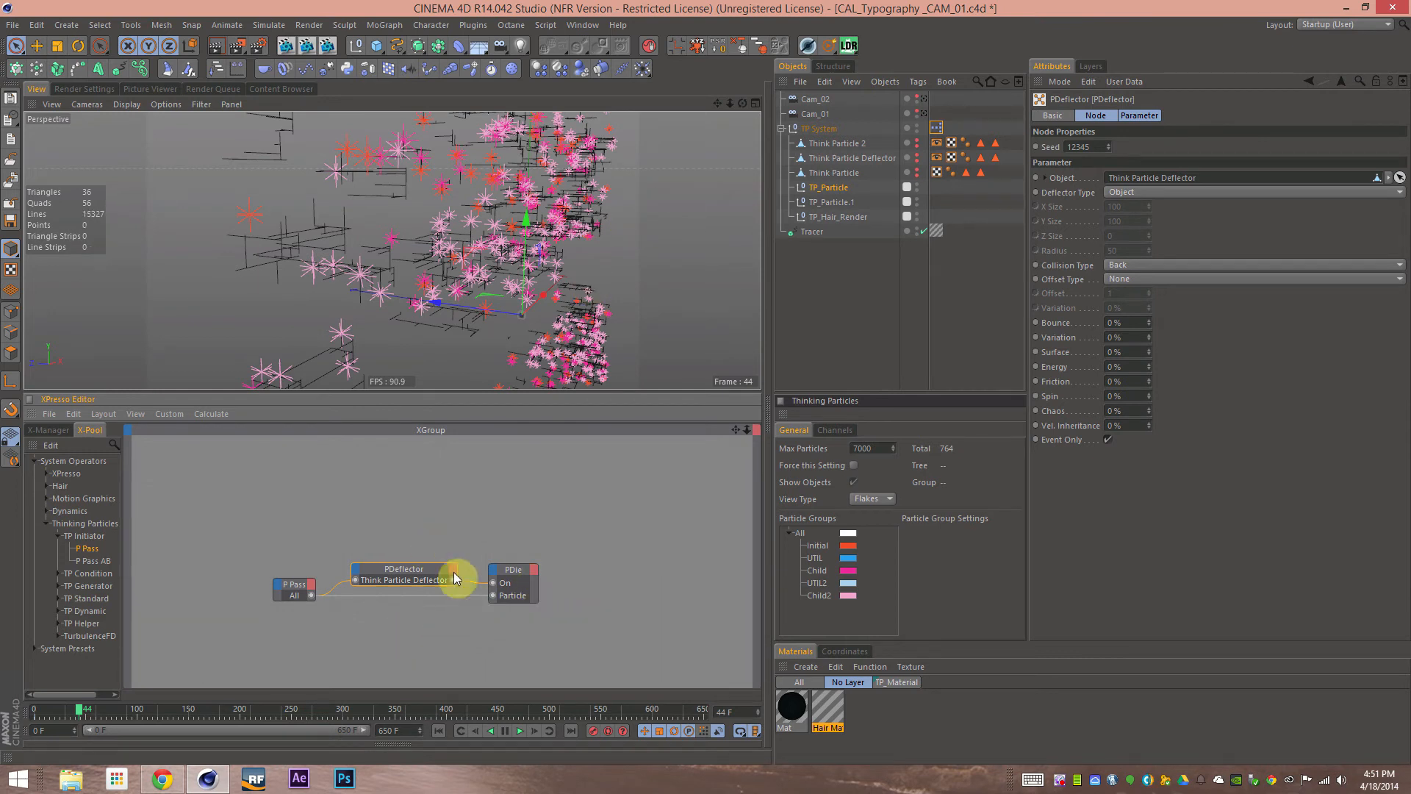
left_click(514, 570)
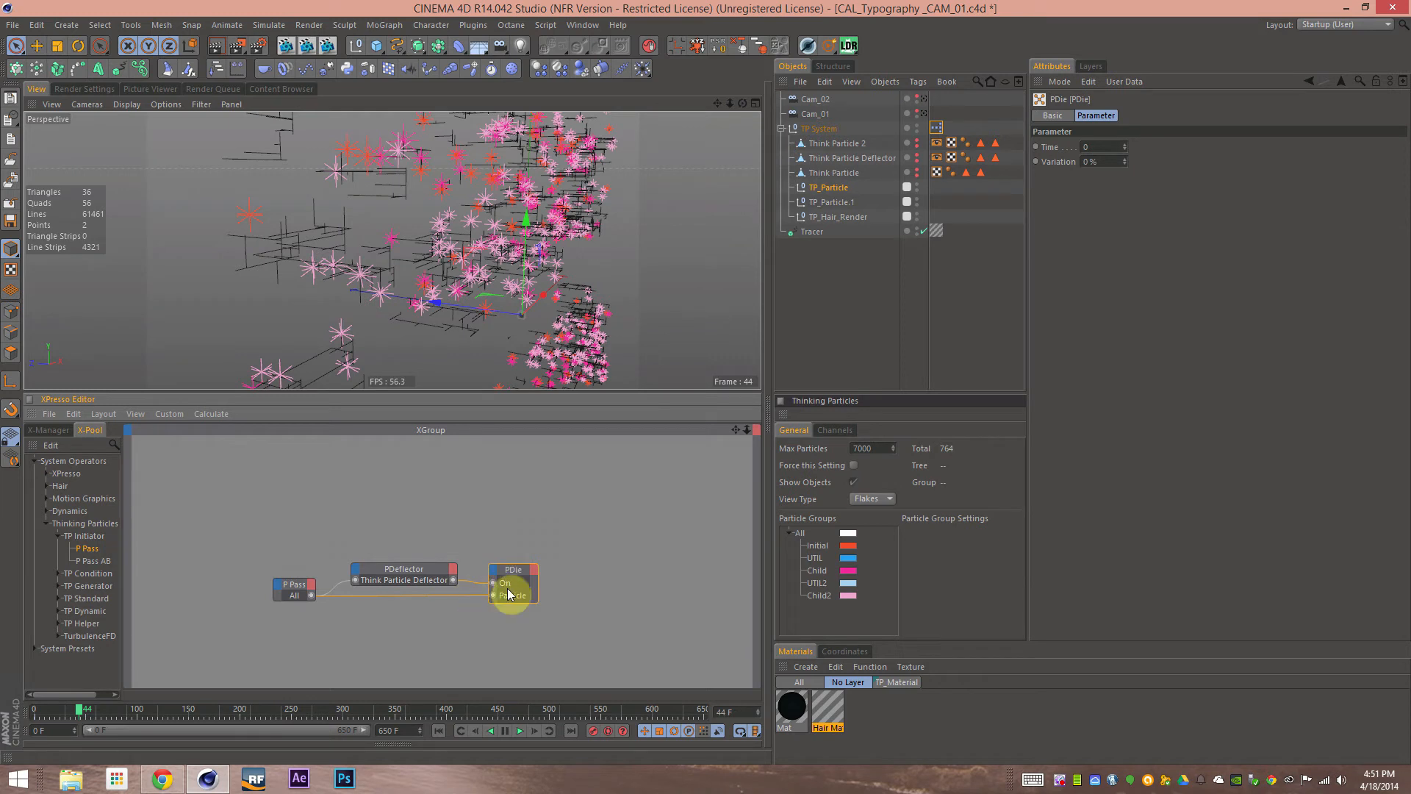
left_click_drag(413, 586, 415, 593)
left_click_drag(503, 533, 512, 590)
Close the XPresso Editor, select the Tracer object, and play the particle animation from frame 0 to review the traced lines
left_click(30, 415, "ctrl")
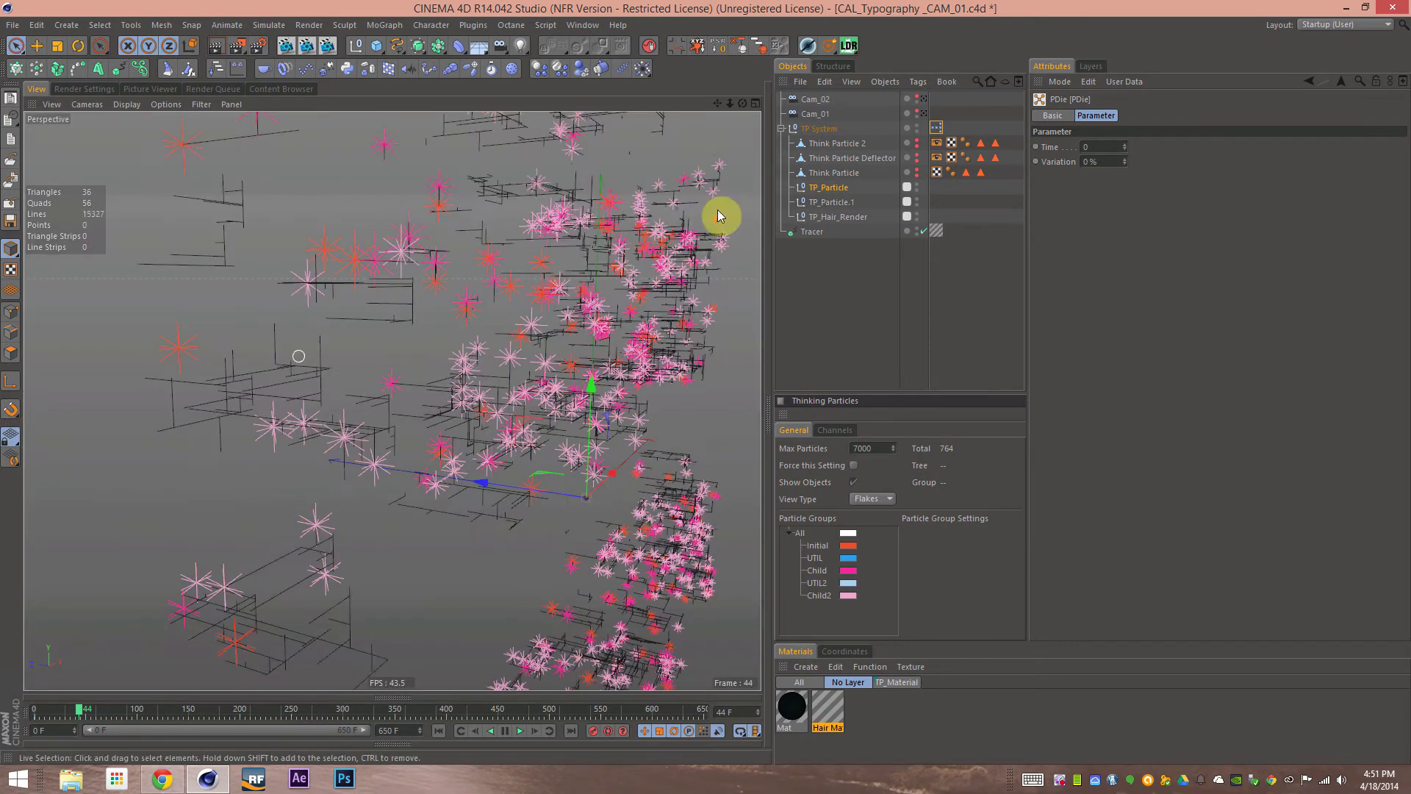
left_click(813, 232)
key("shift+f")
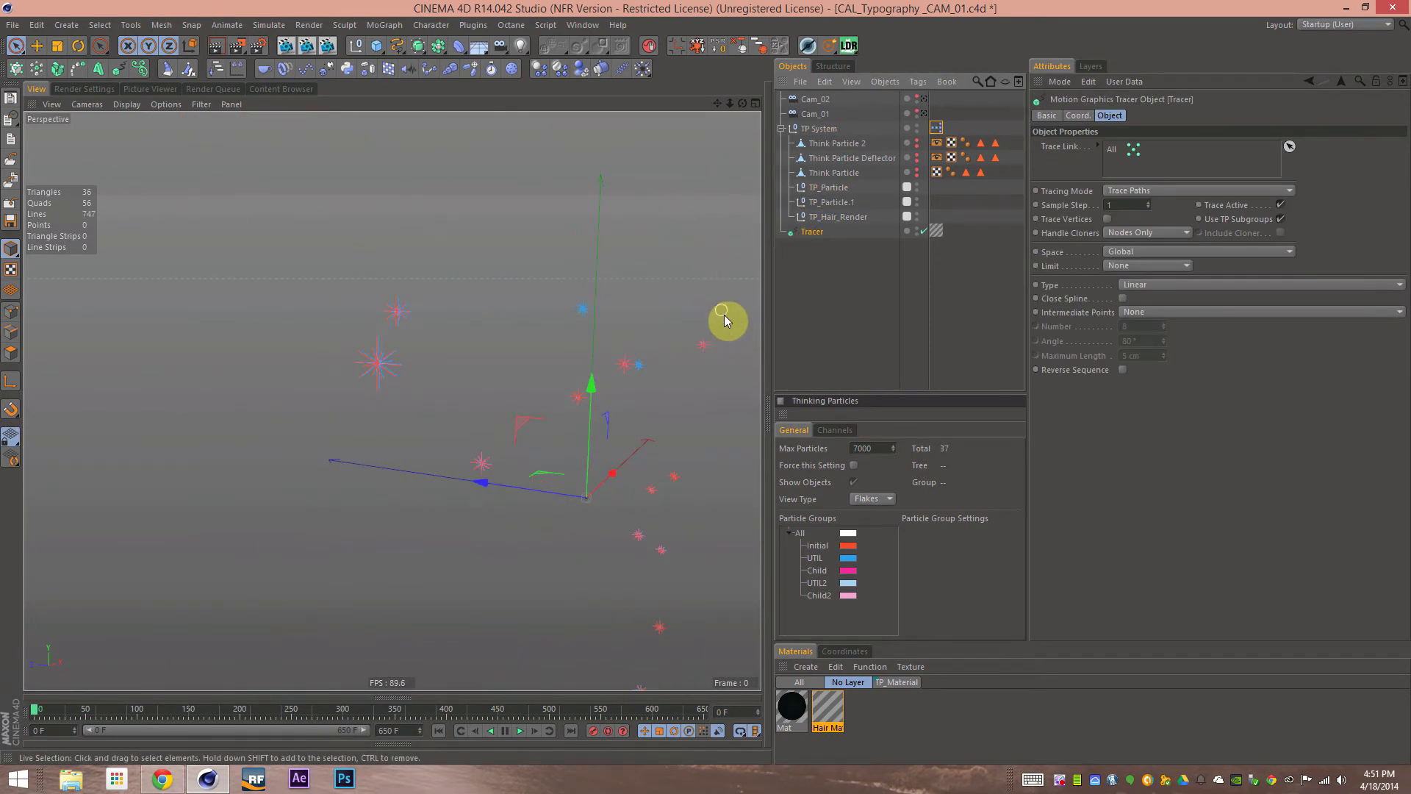
key("F8")
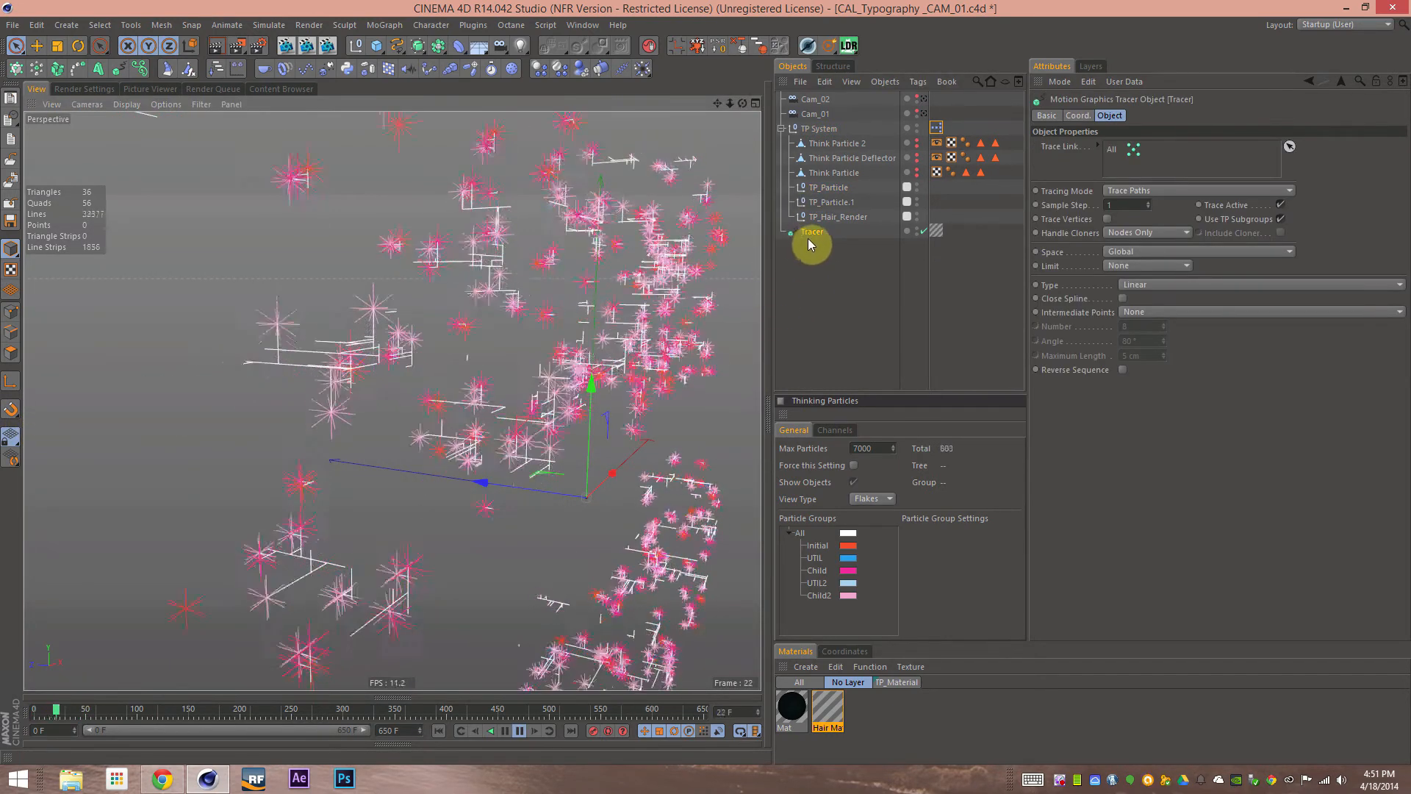
key("F8")
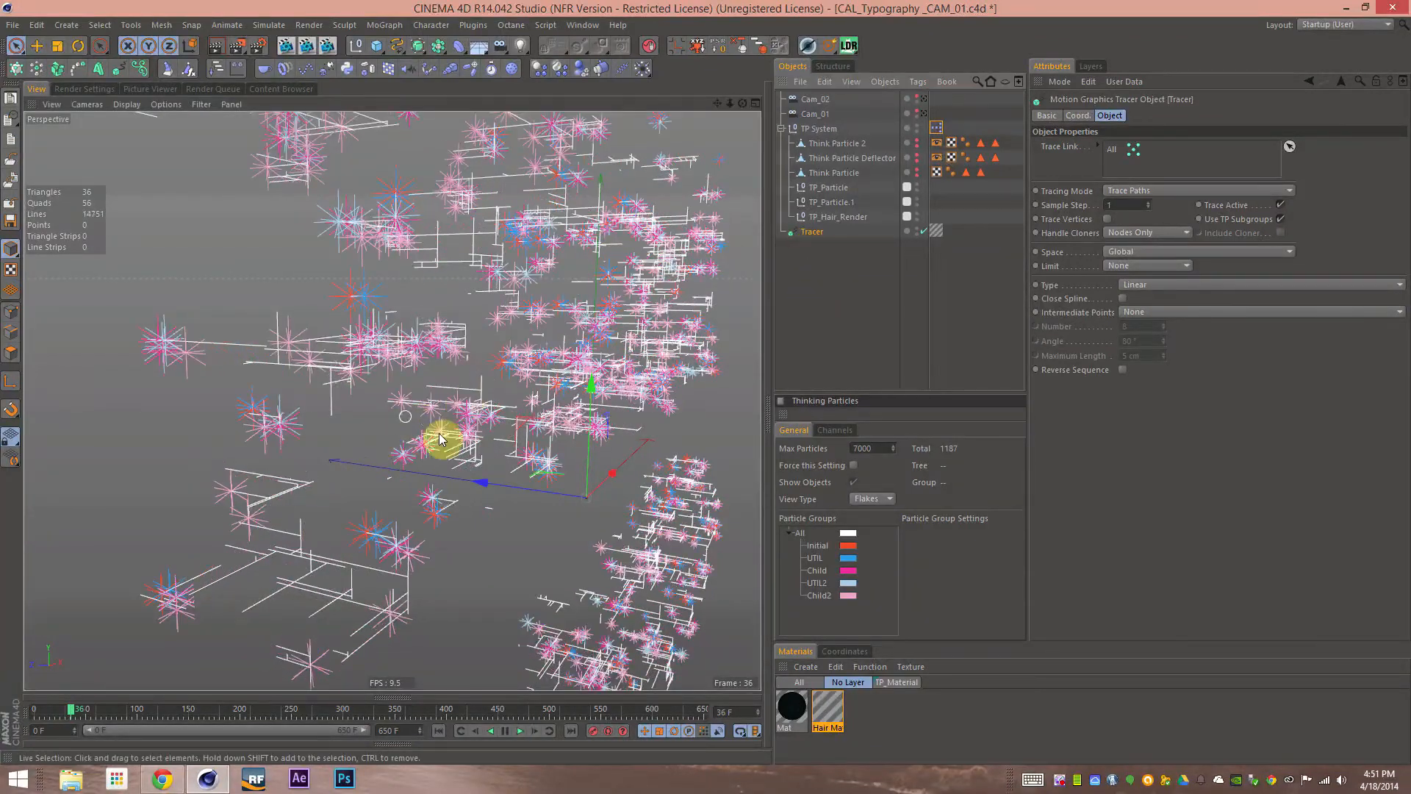
Save the project, clear the object selection, disable the Tracer, and play the particle animation from frame 0
key("ctrl+s")
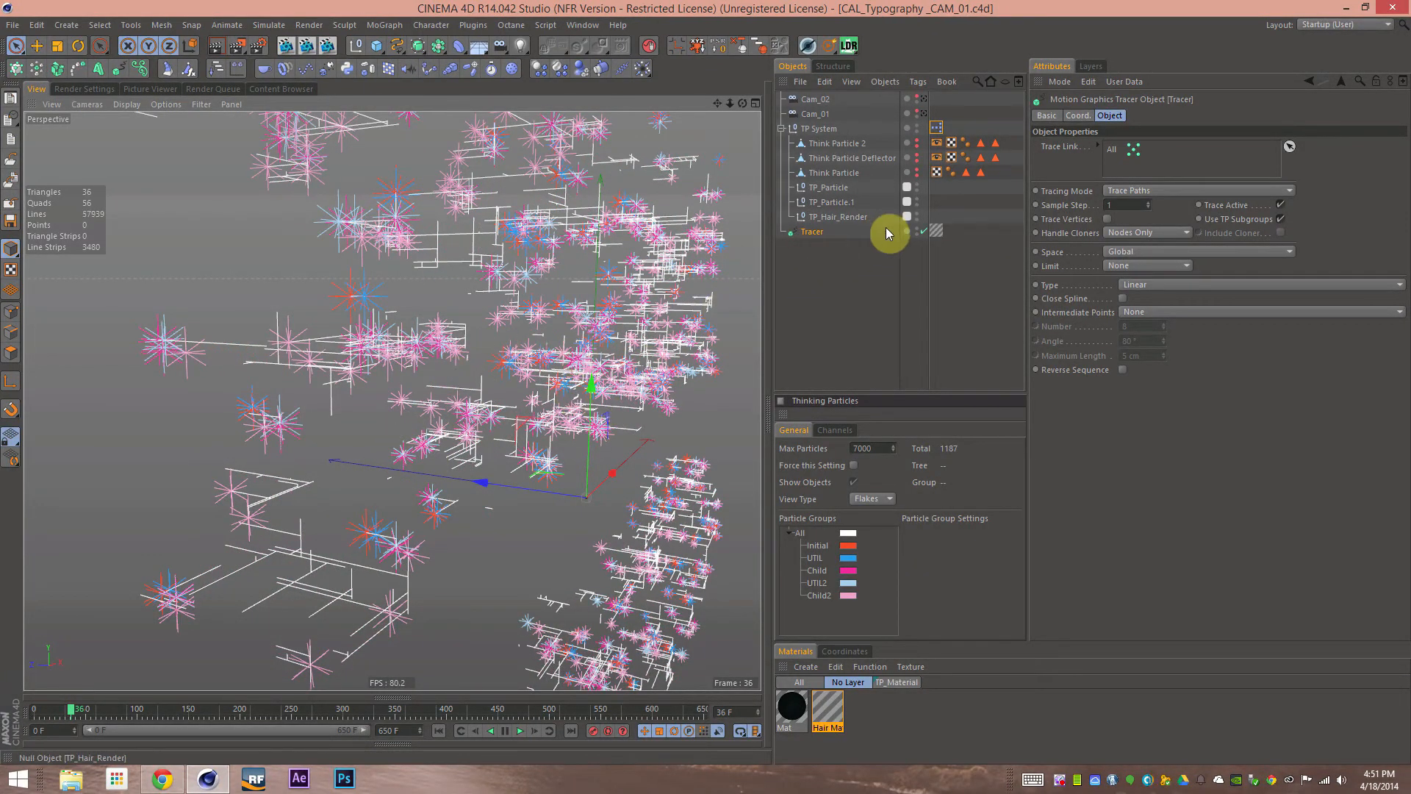
left_click(882, 269)
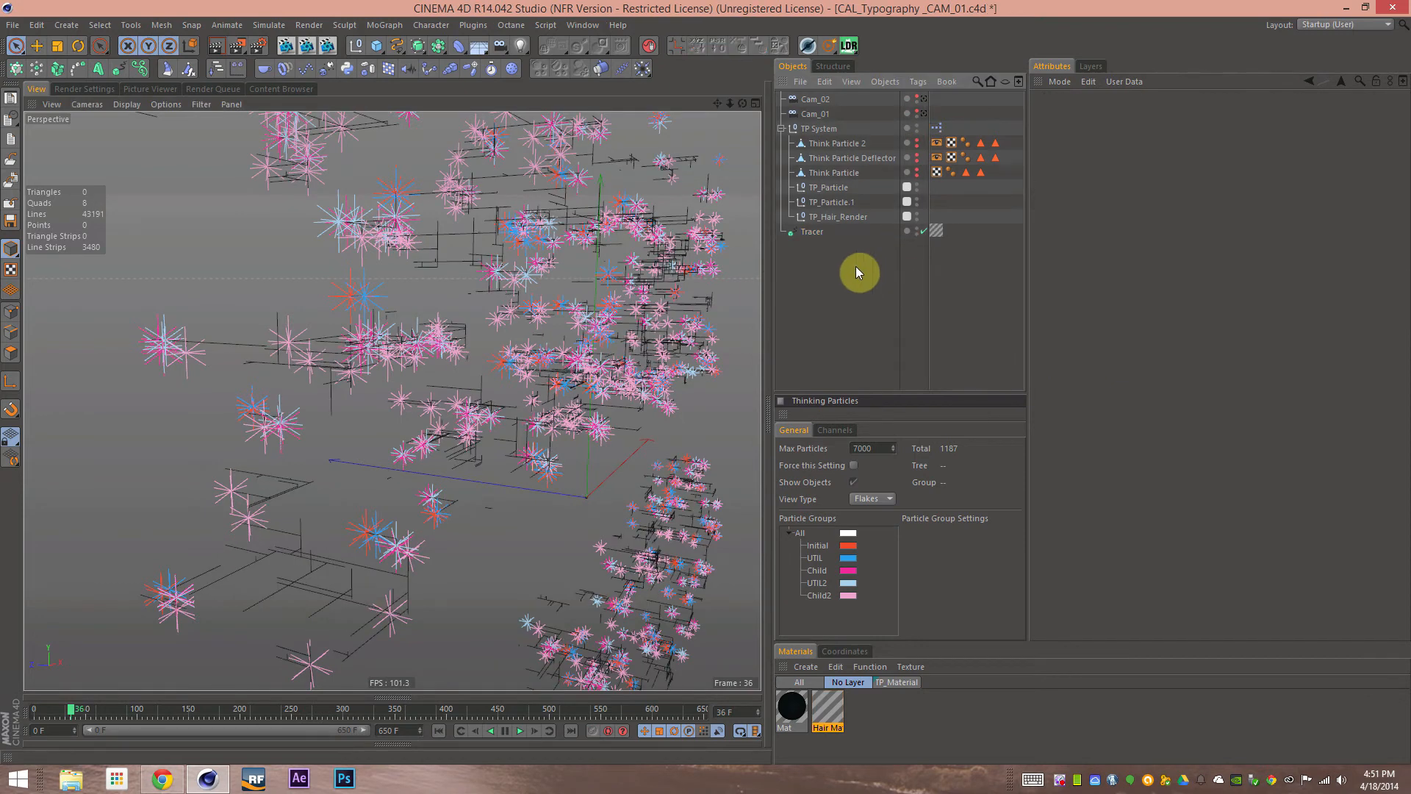
left_click(924, 231)
key("shift+f")
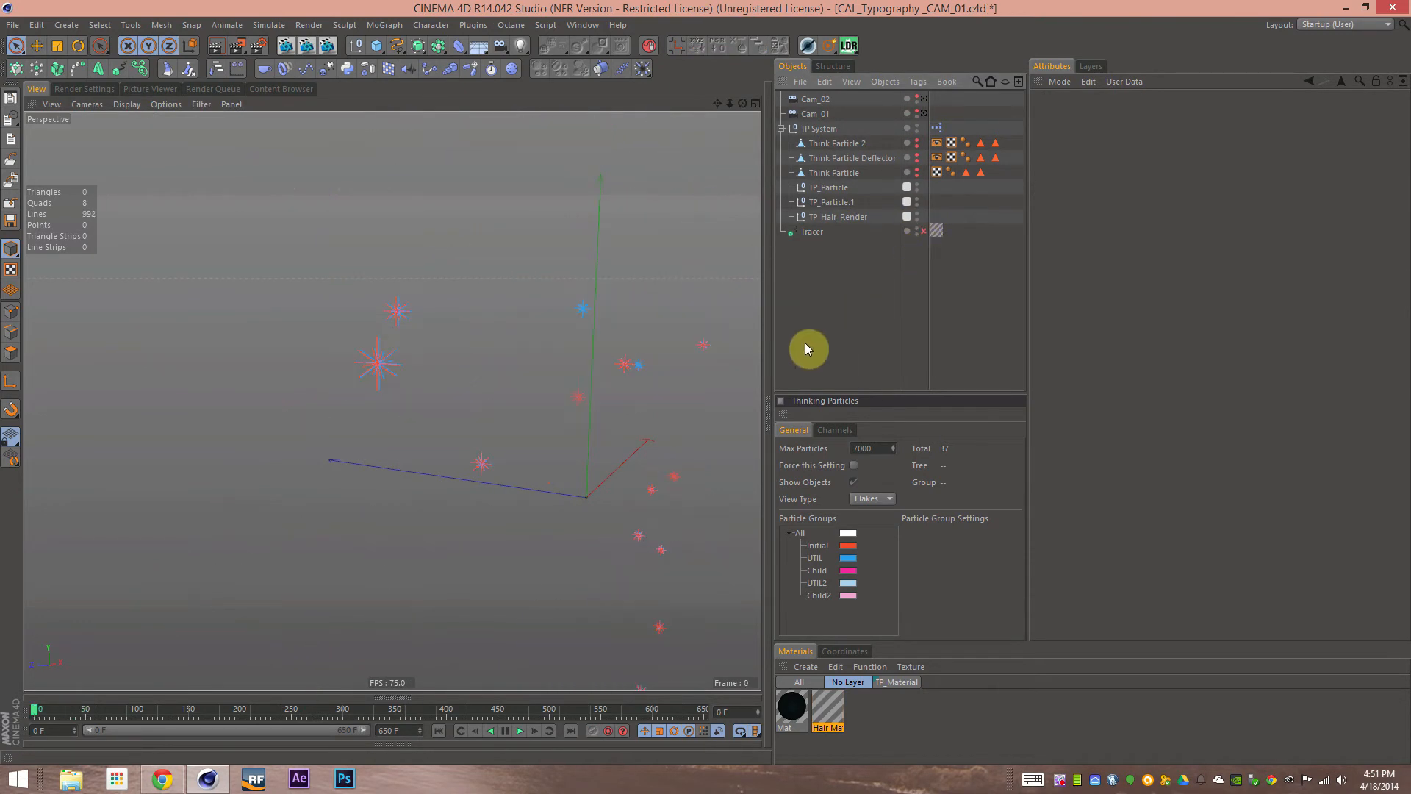
key("F8")
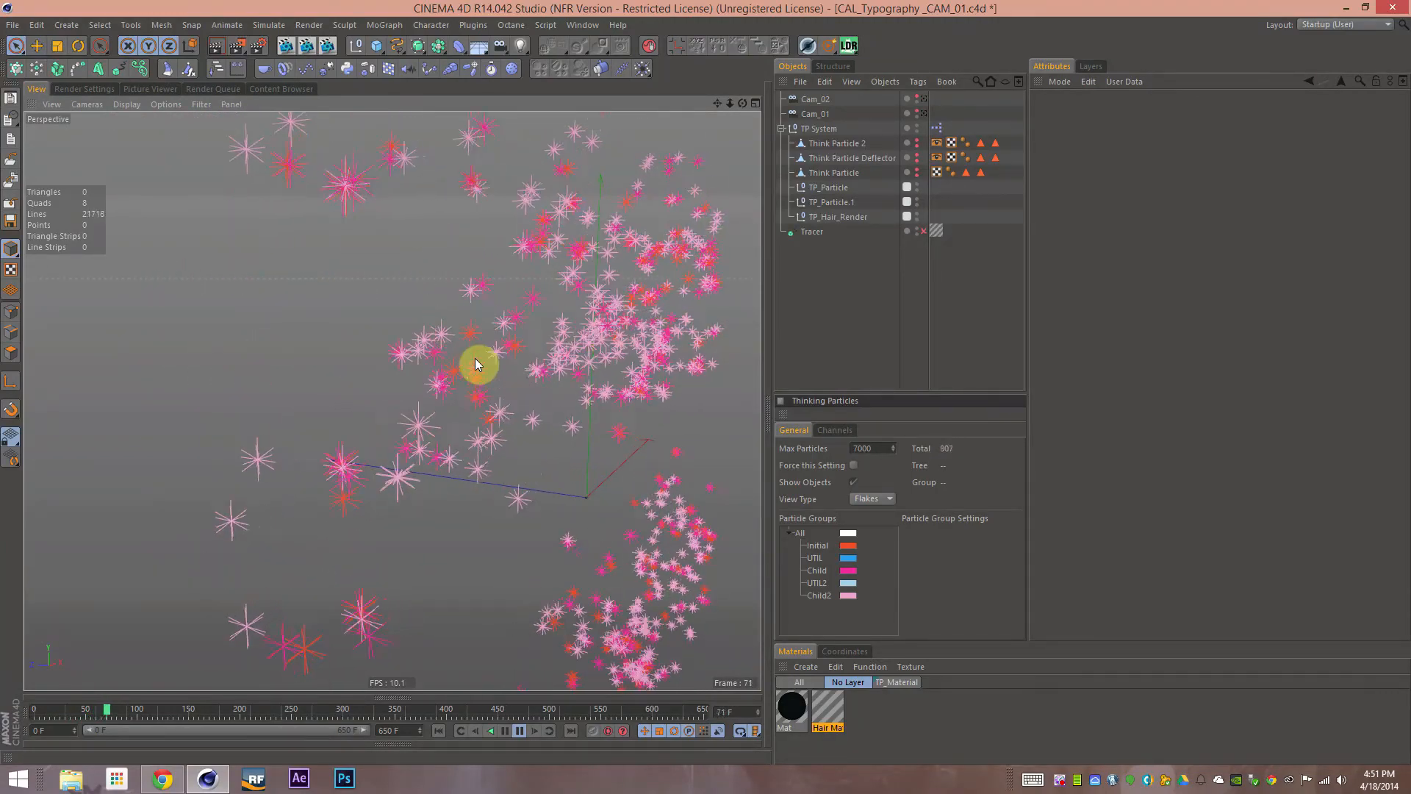
Turn off Emitter Enabled in the emission attributes of TP_Particle.1
left_click(860, 202)
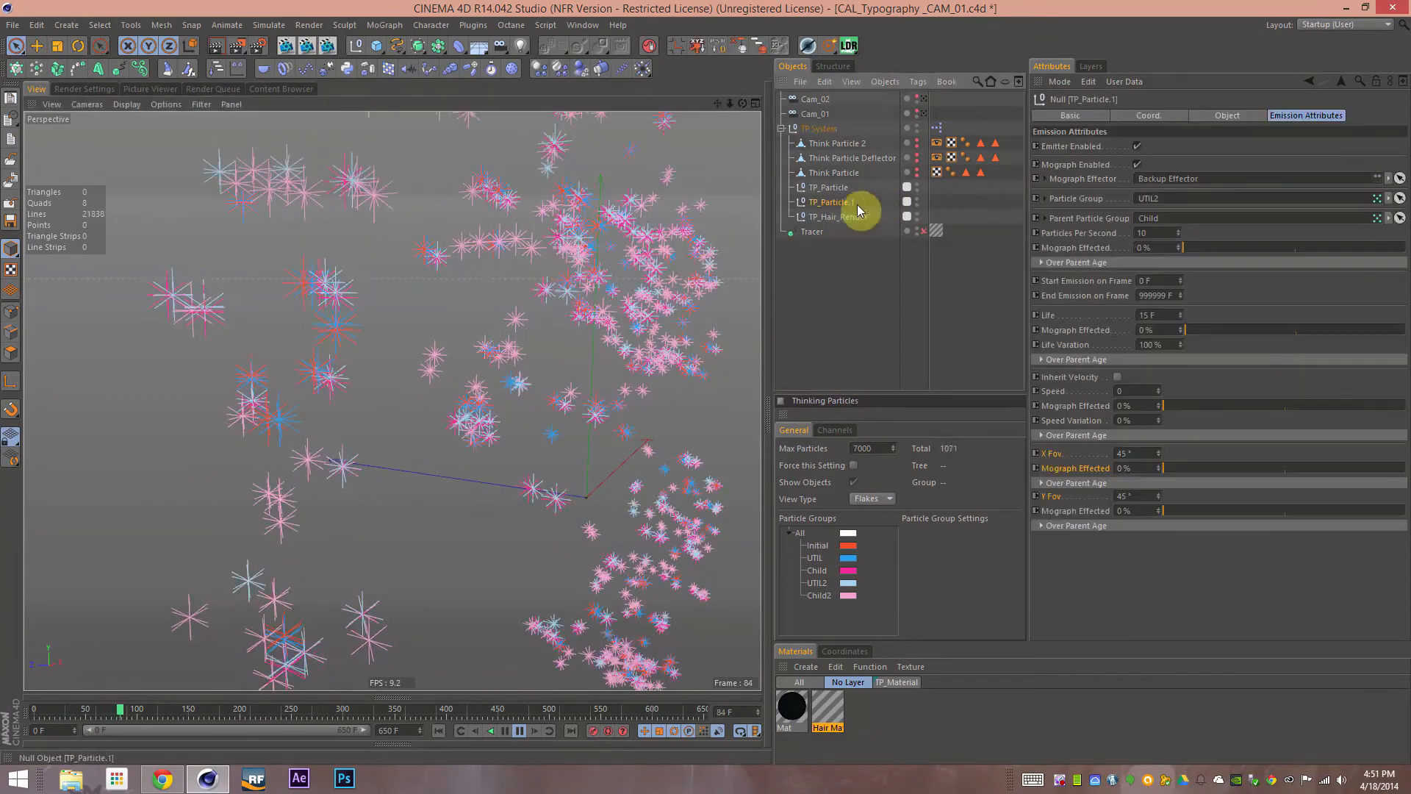
left_click(1138, 147)
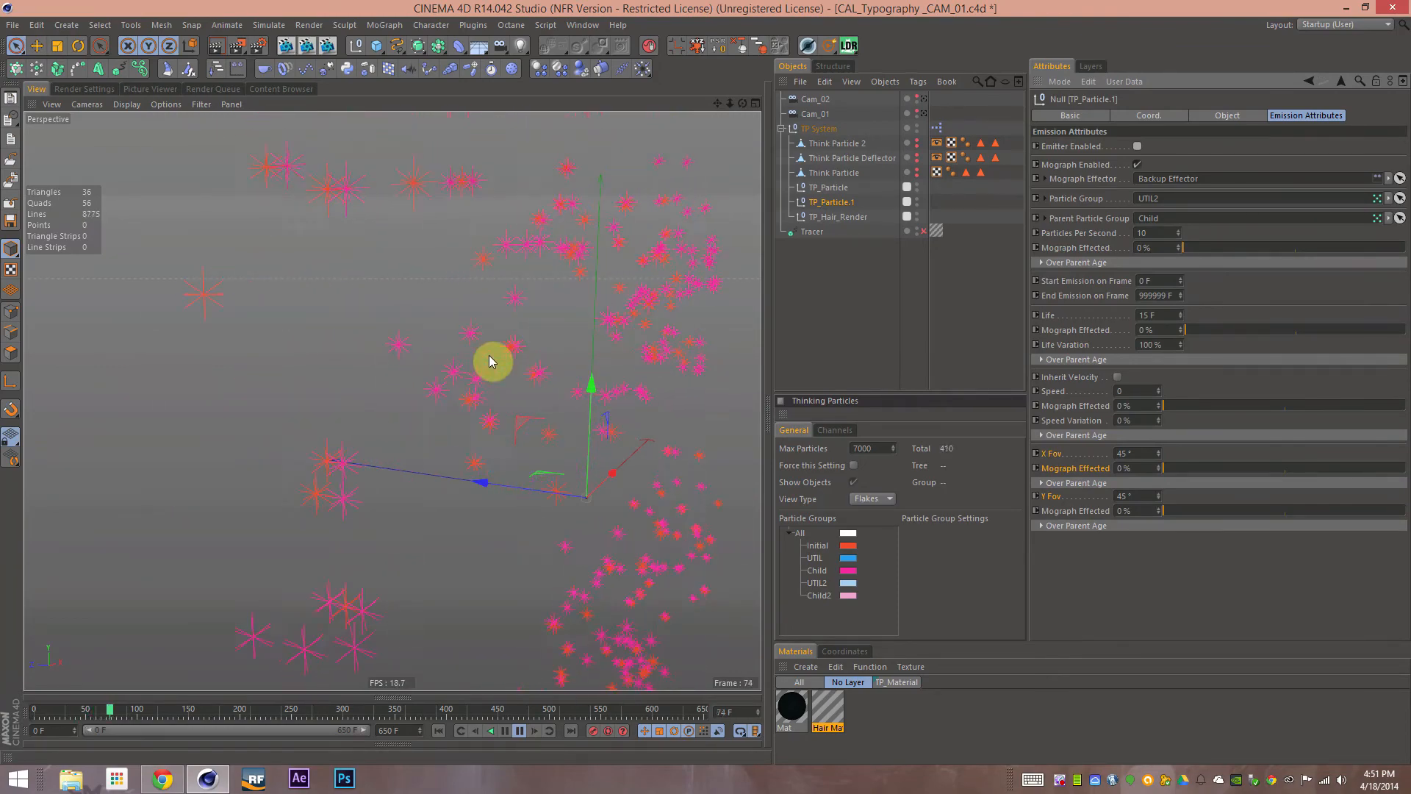
Change the display colour of the UTIL2 particle group to a pale yellow with a 54° hue
left_click(850, 572)
left_click(867, 641)
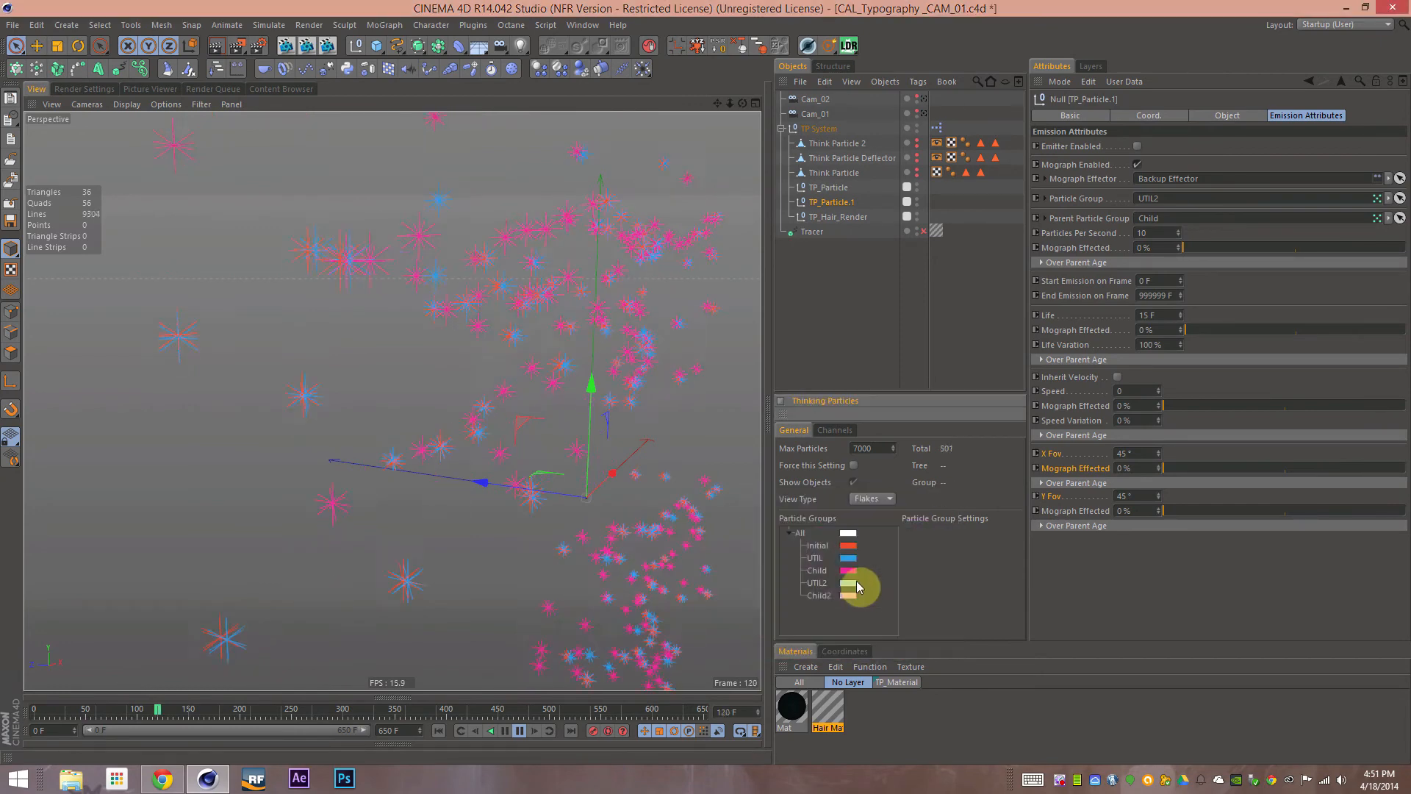
left_click(848, 584)
left_click(860, 532)
left_click(841, 654)
Change the display colour of the Child2 particle group to a bright, saturated green
left_click(853, 599)
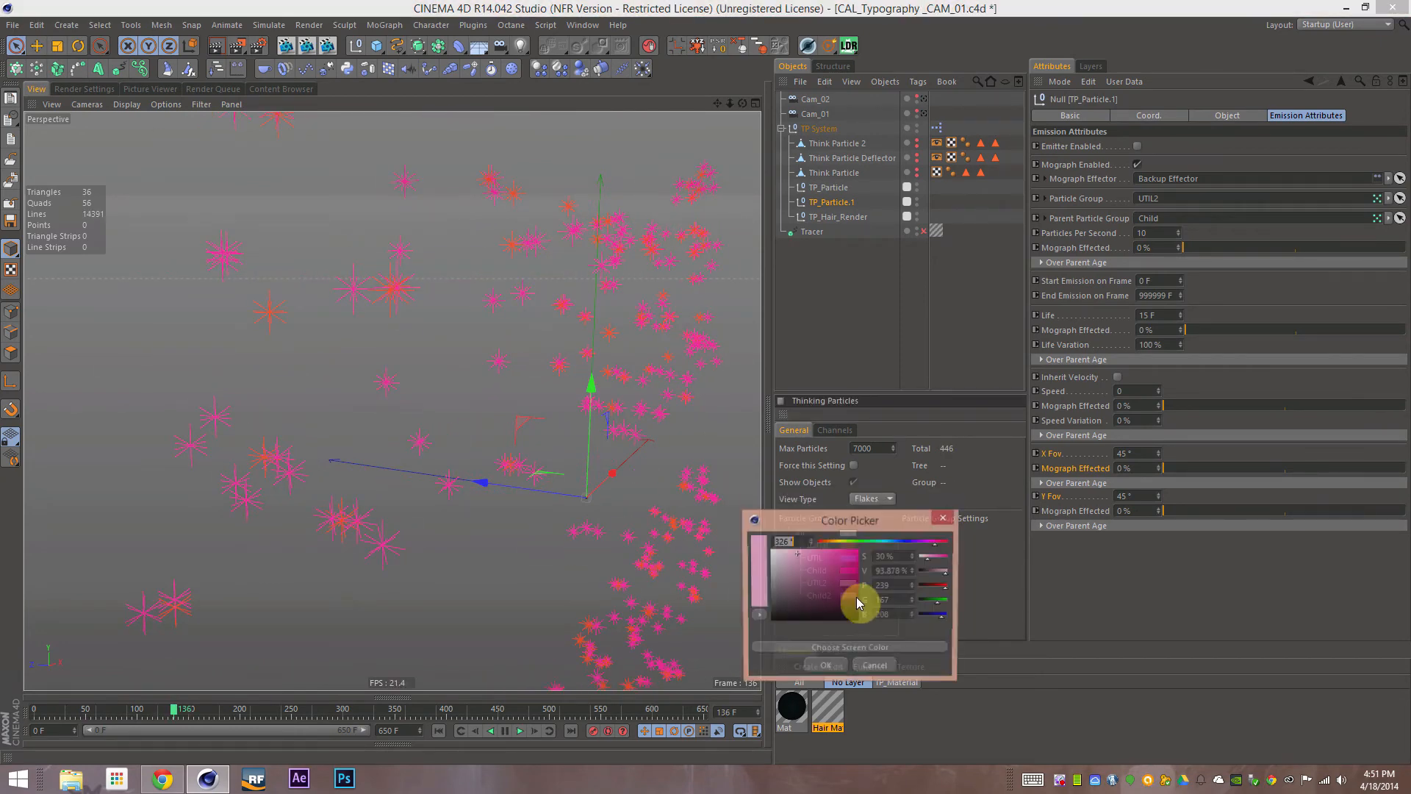
left_click(831, 542)
mouse_move(838, 548)
left_mouse_down()
mouse_move(912, 542)
mouse_move(888, 544)
left_mouse_up()
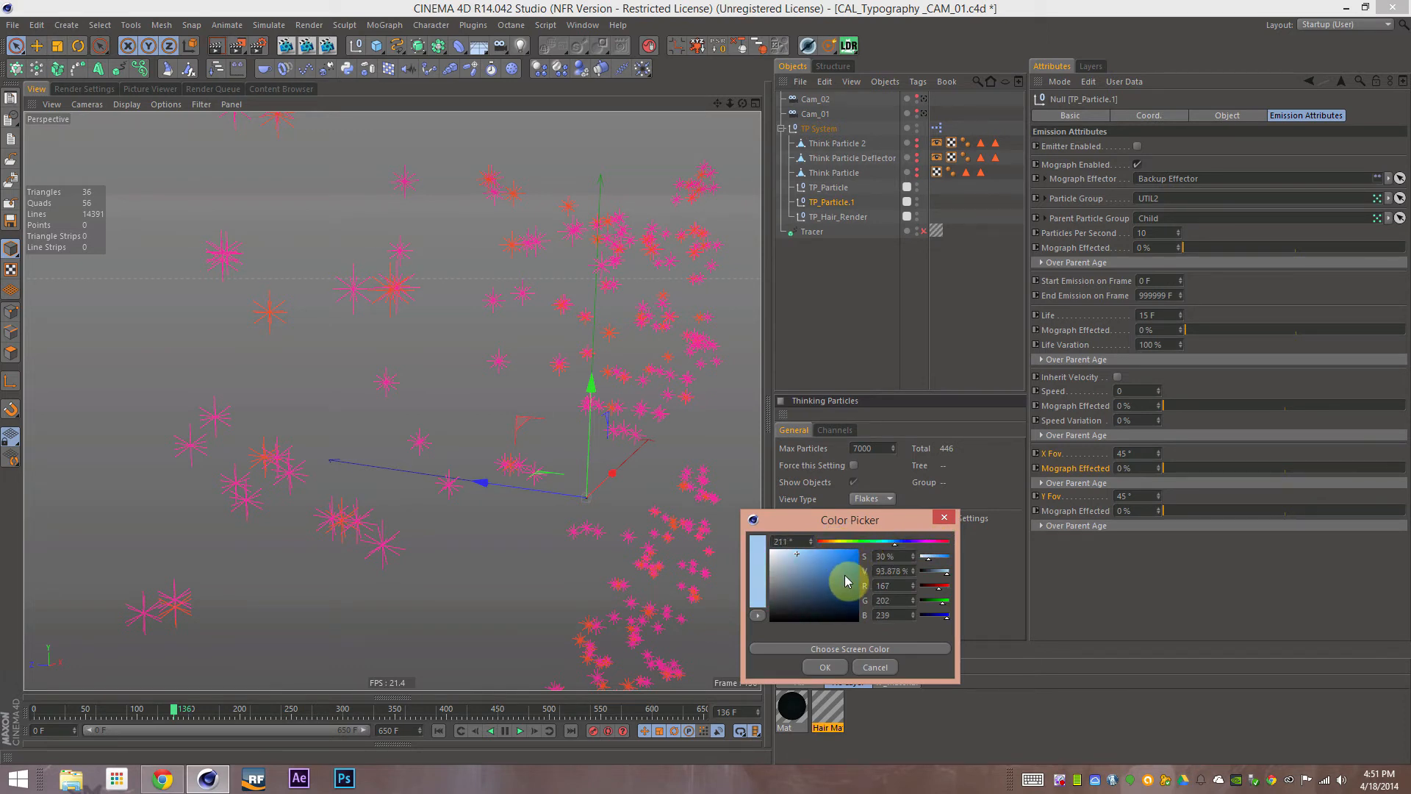
left_click(857, 543)
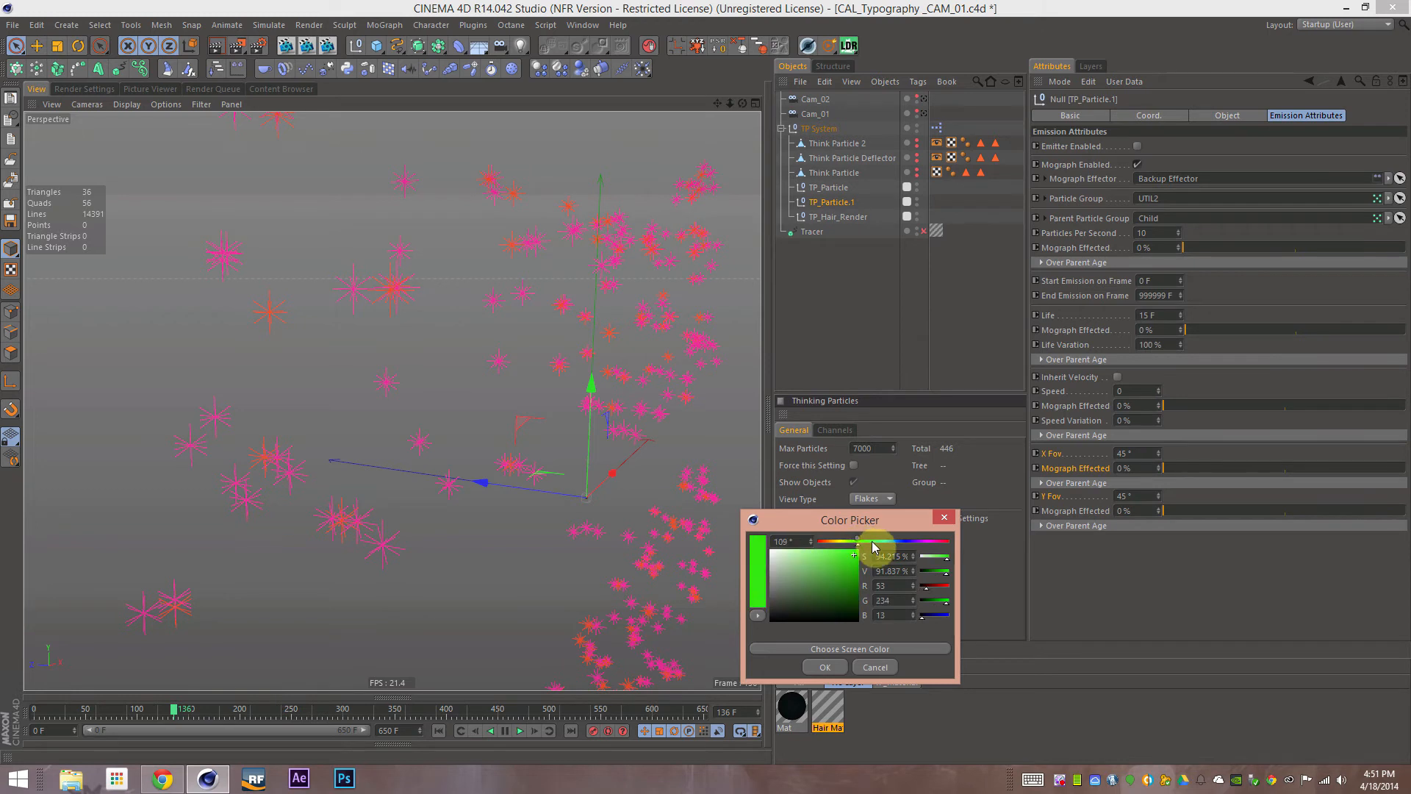
left_click(820, 663)
Make the UTIL2 particle group's colour a saturated yellow and save the project
double_click(855, 586)
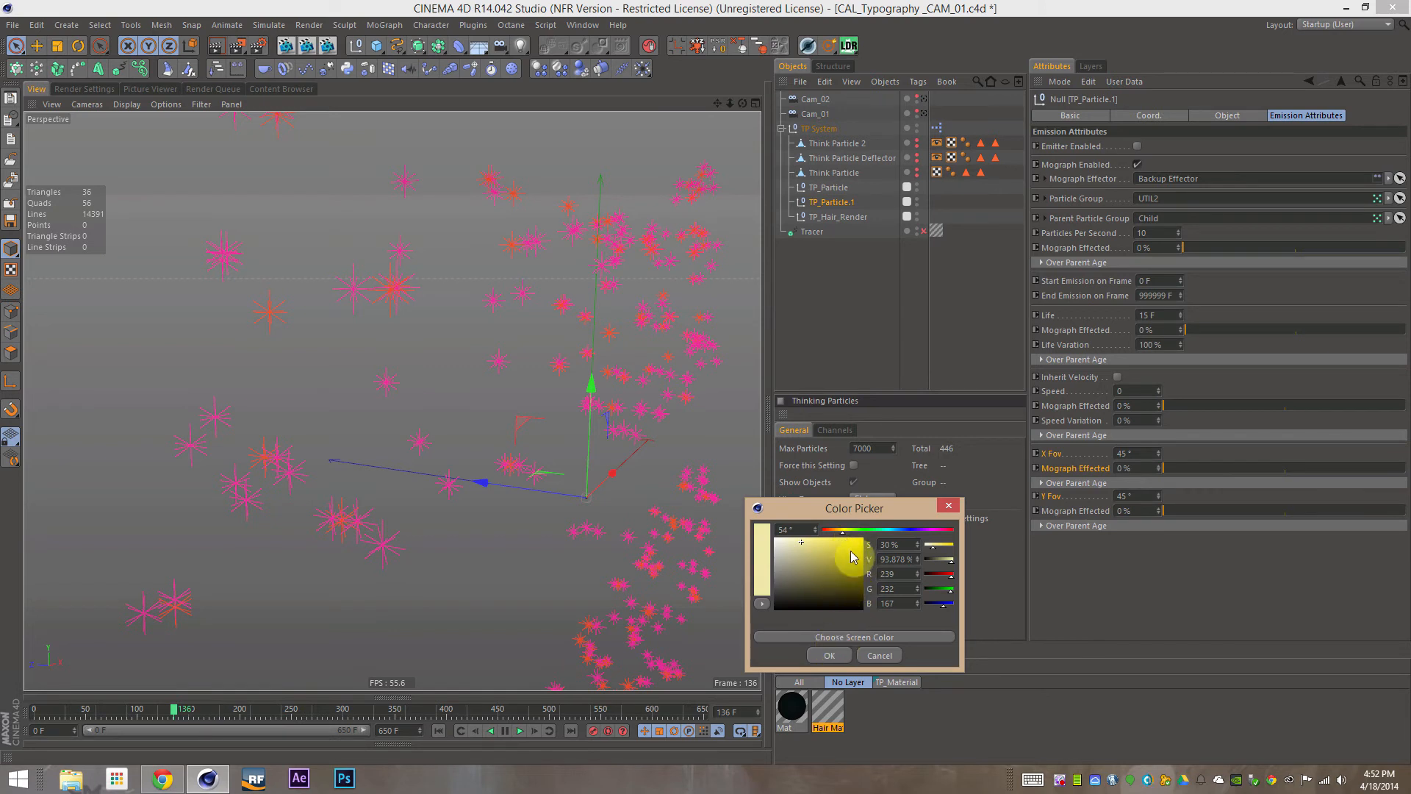
left_click(837, 655)
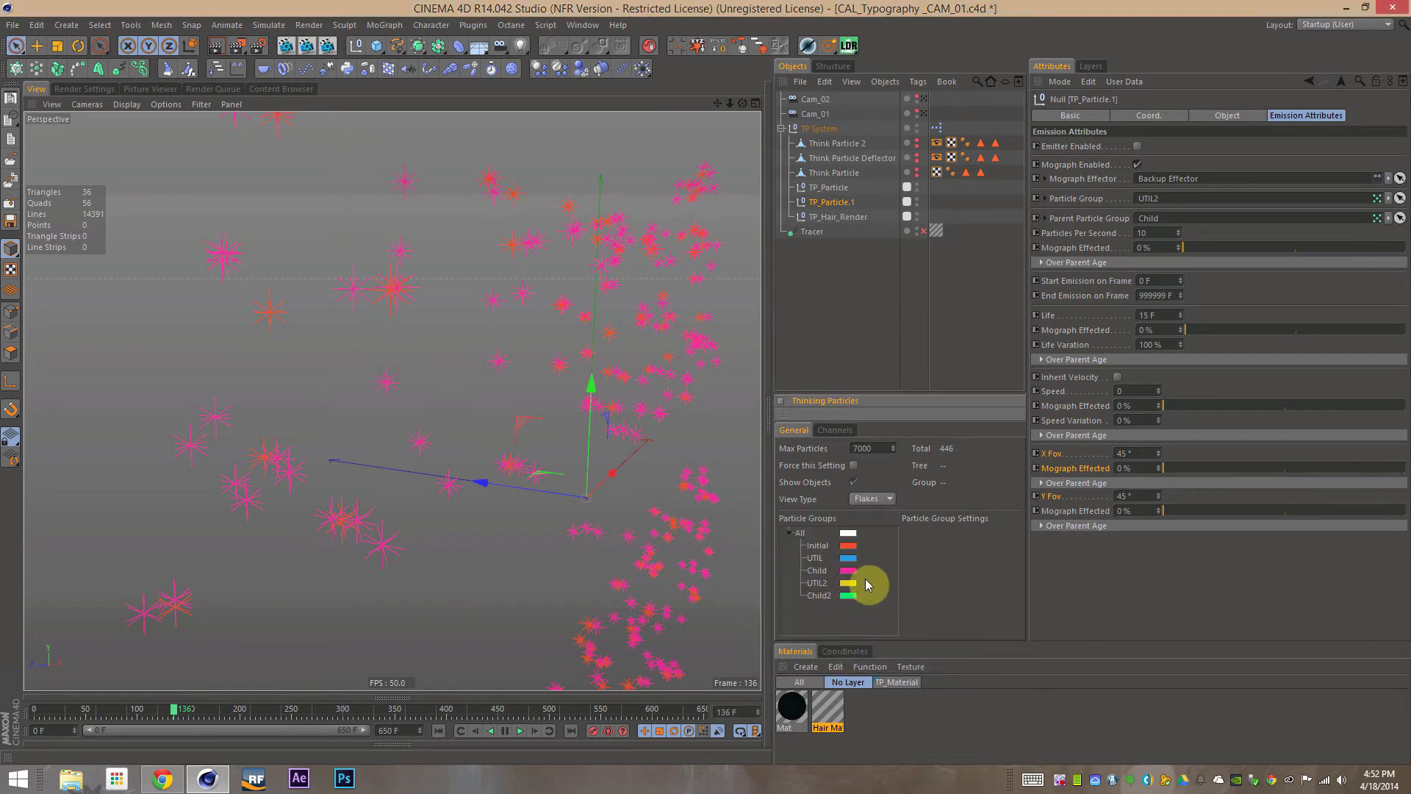
key("ctrl+s")
Play the animation from frame 0 to review the particles without the second emitter, and select the Child particle group
key("shift+f")
key("F8")
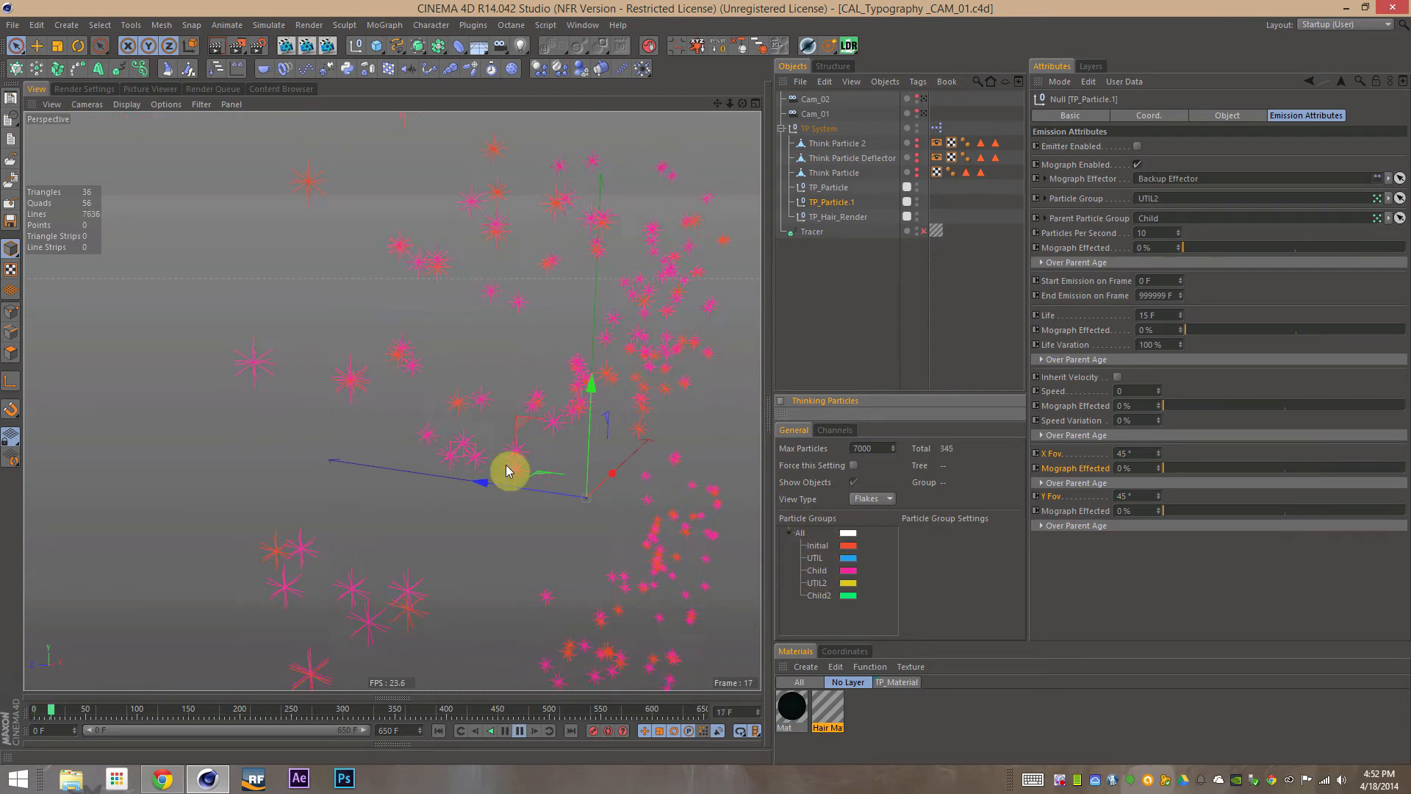
left_click(819, 571)
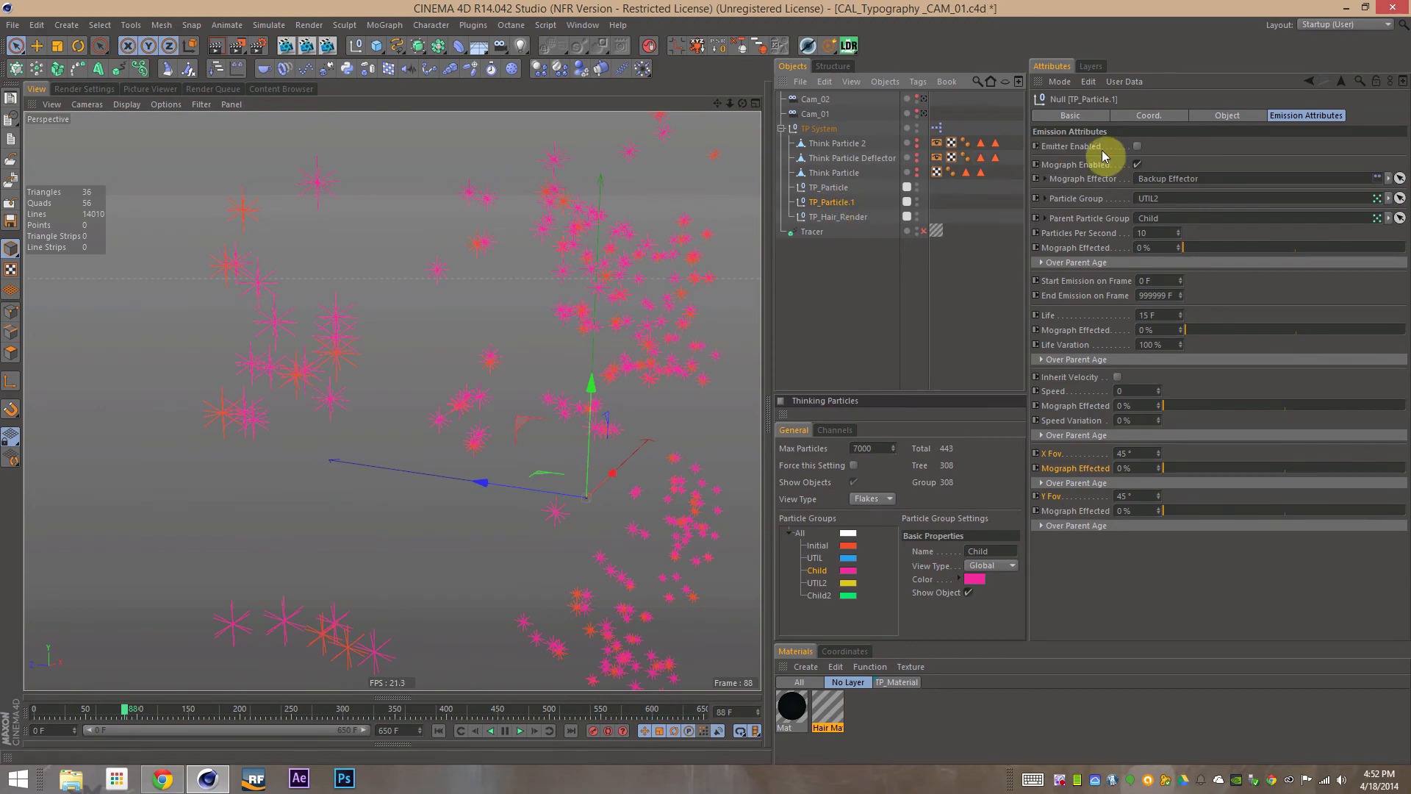
Re-enable the TP_Particle.1 emitter and point out the UTIL2, UTIL and Child2 particle groups, ending with no group selected
left_click(1137, 146)
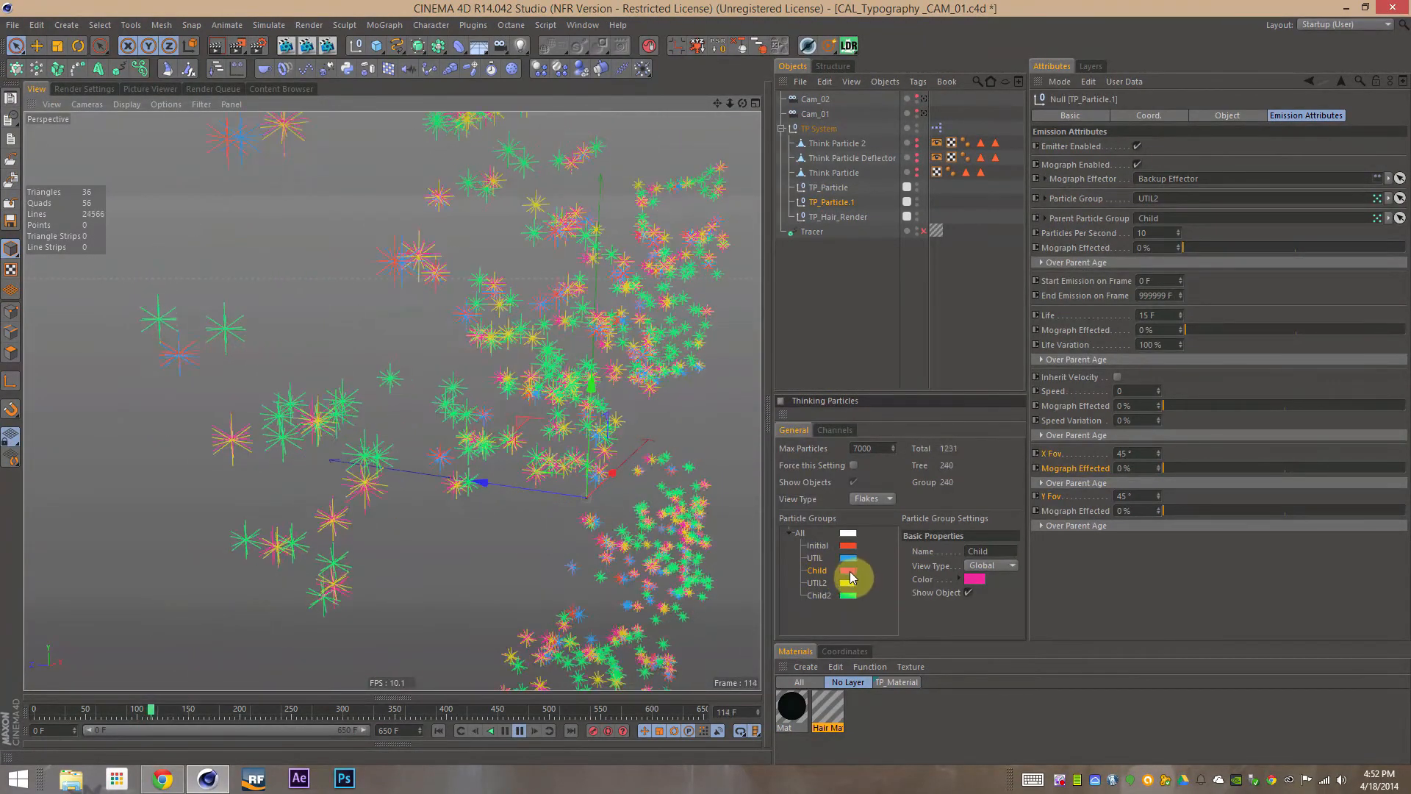
left_click(824, 583)
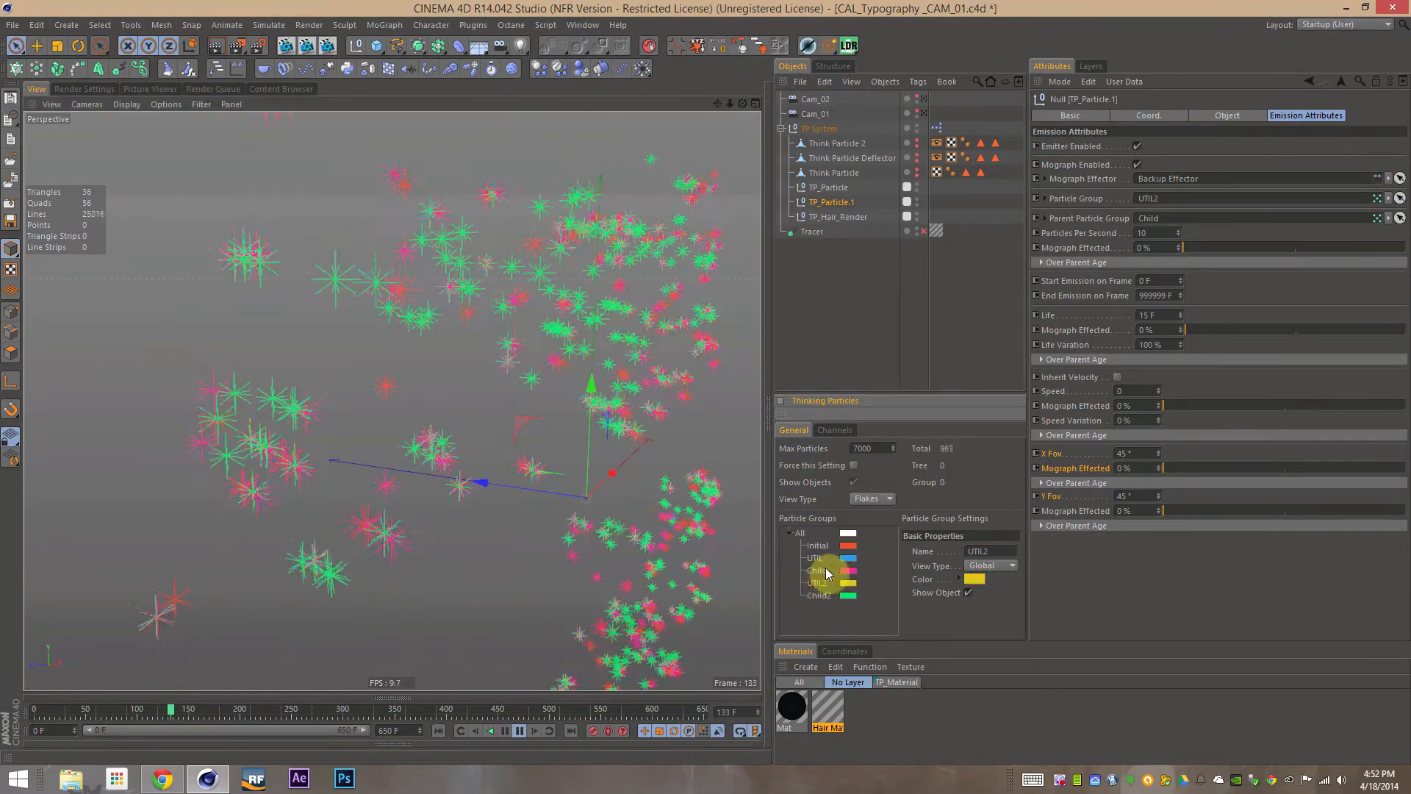
left_click(816, 560)
left_click(818, 583)
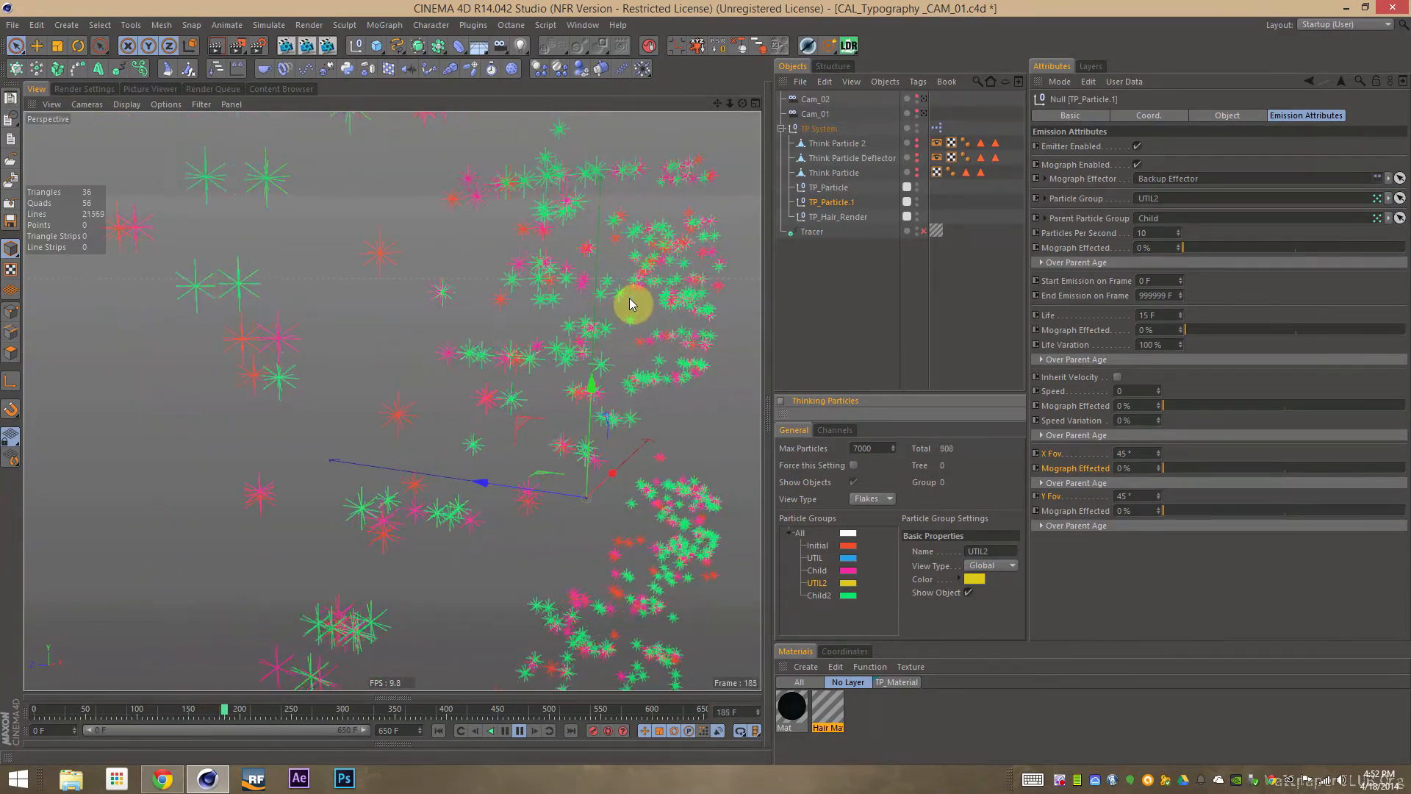
left_click(818, 596)
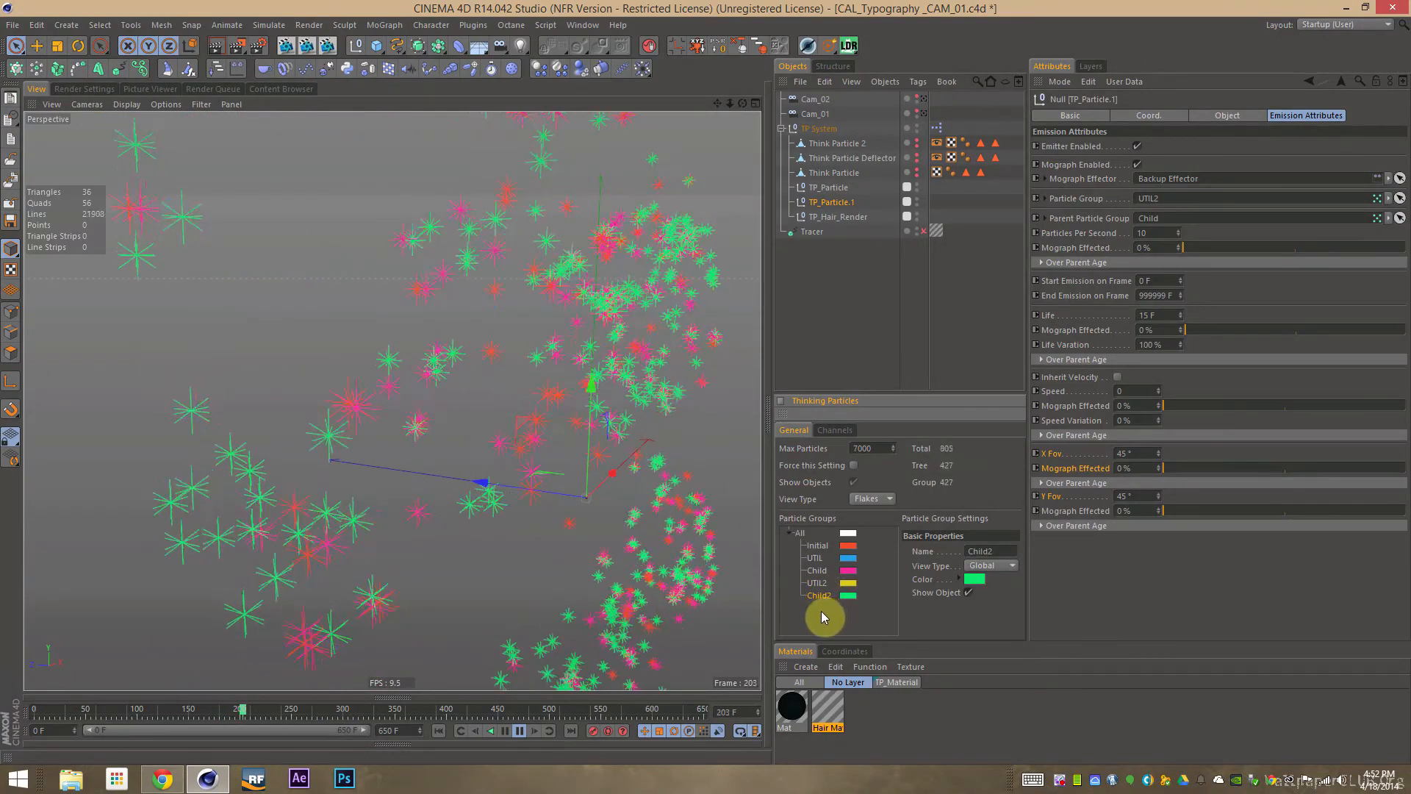
left_click(810, 617)
Turn the Tracer object back on, replay the animation with the traced lines, and return to frame 0
left_click(825, 232)
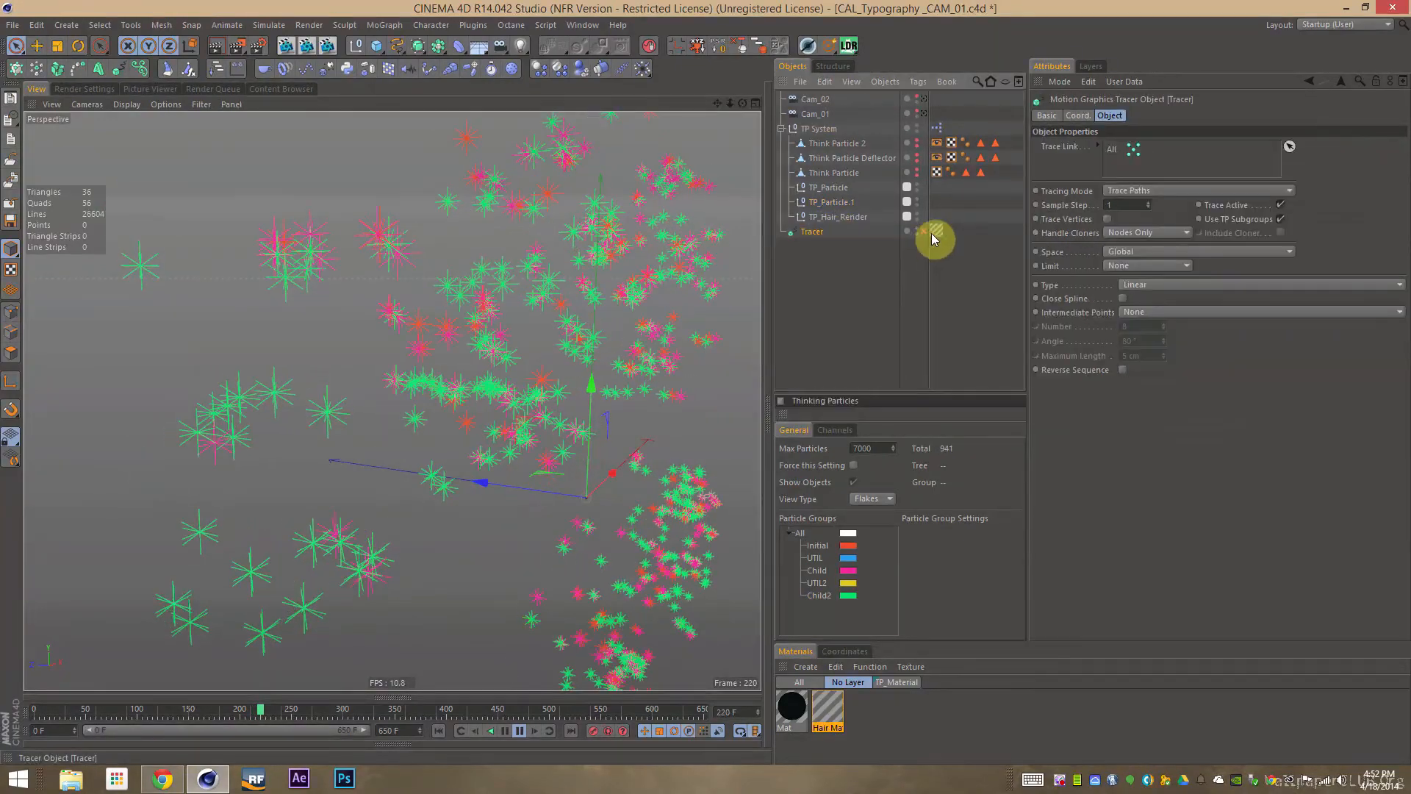
left_click(924, 231)
key("shift+f")
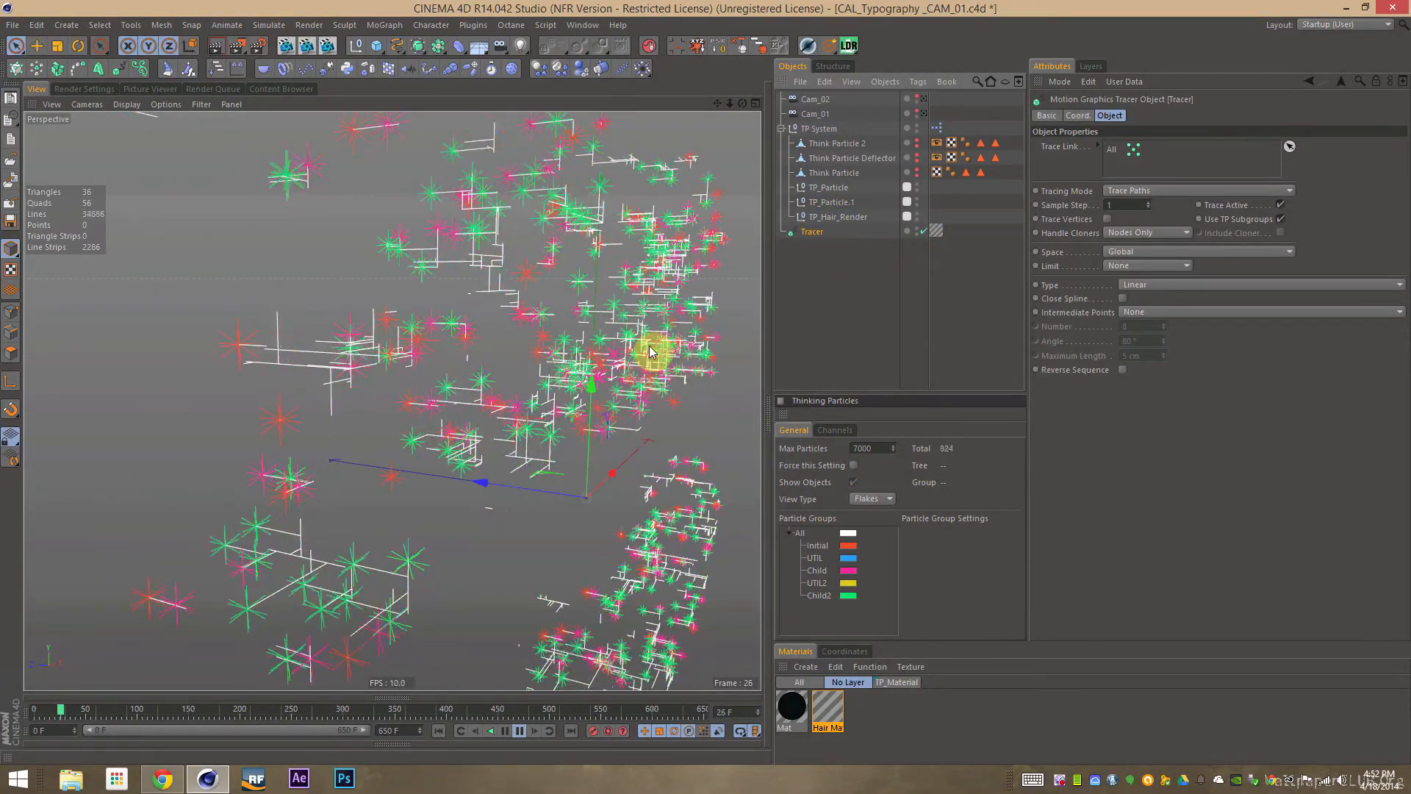
left_click(72, 706)
key("shift+f")
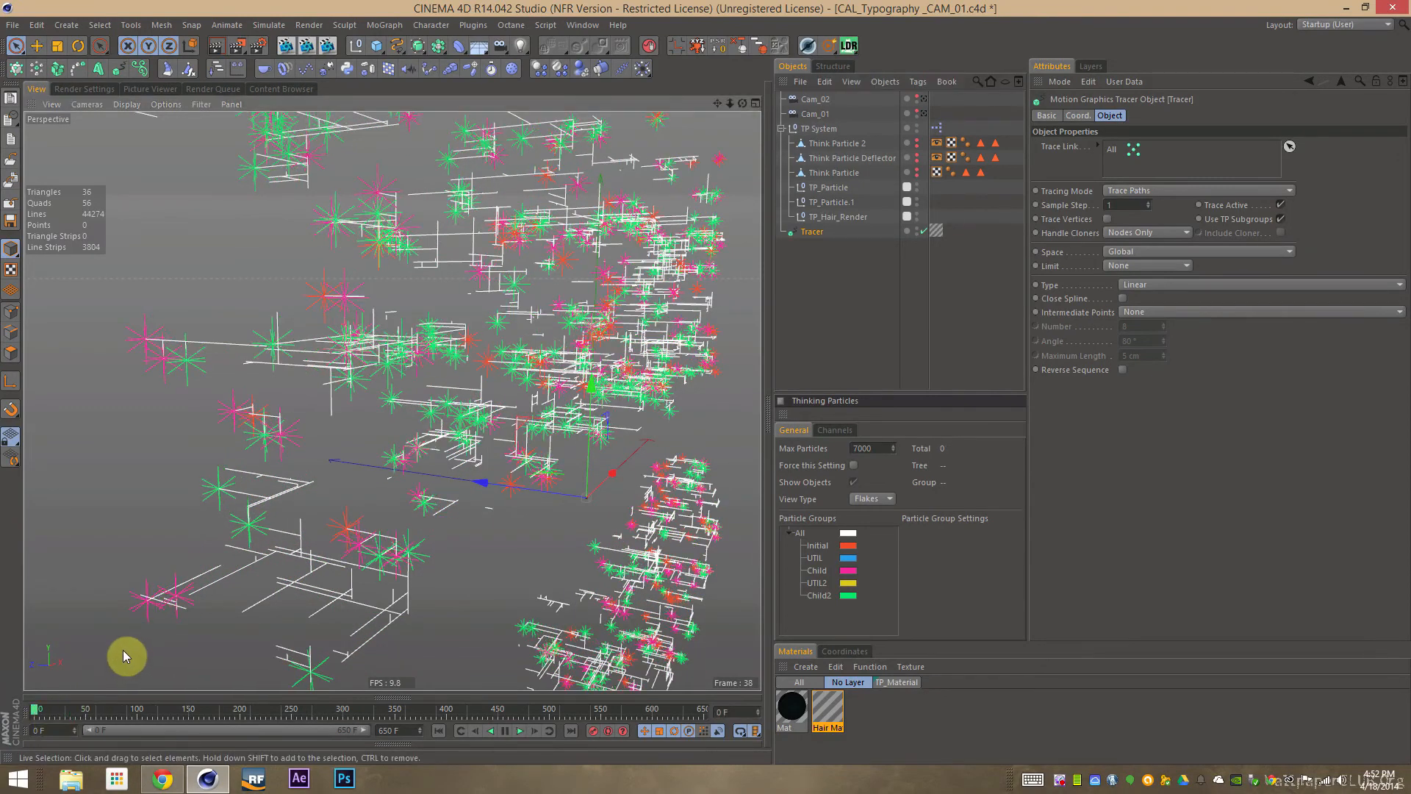
Save the project and replay the traced particle animation, ending with the timeline back at frame 0
key("ctrl+s")
key("g")
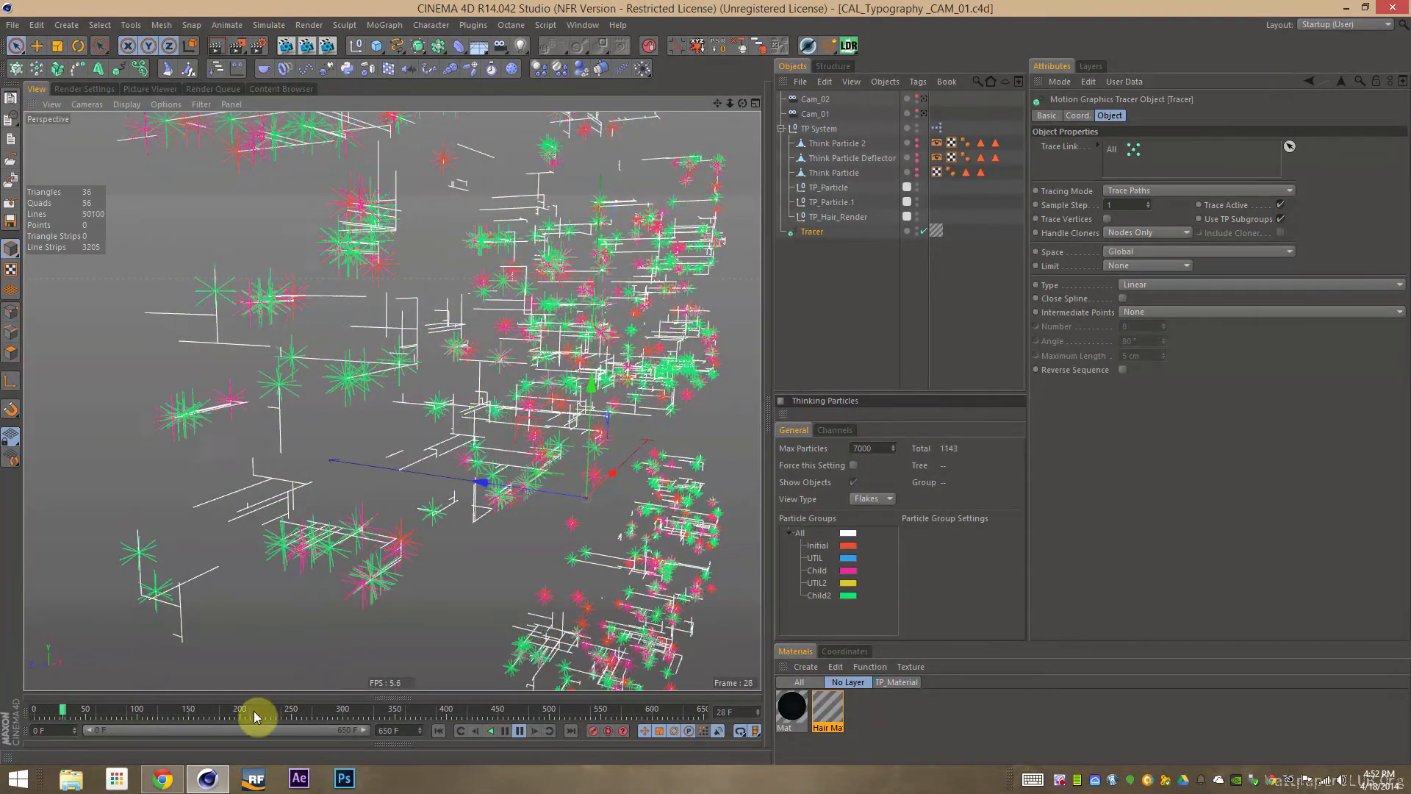
mouse_move(307, 719)
left_mouse_down()
mouse_move(355, 724)
mouse_move(315, 705)
left_mouse_up()
key("shift+f")
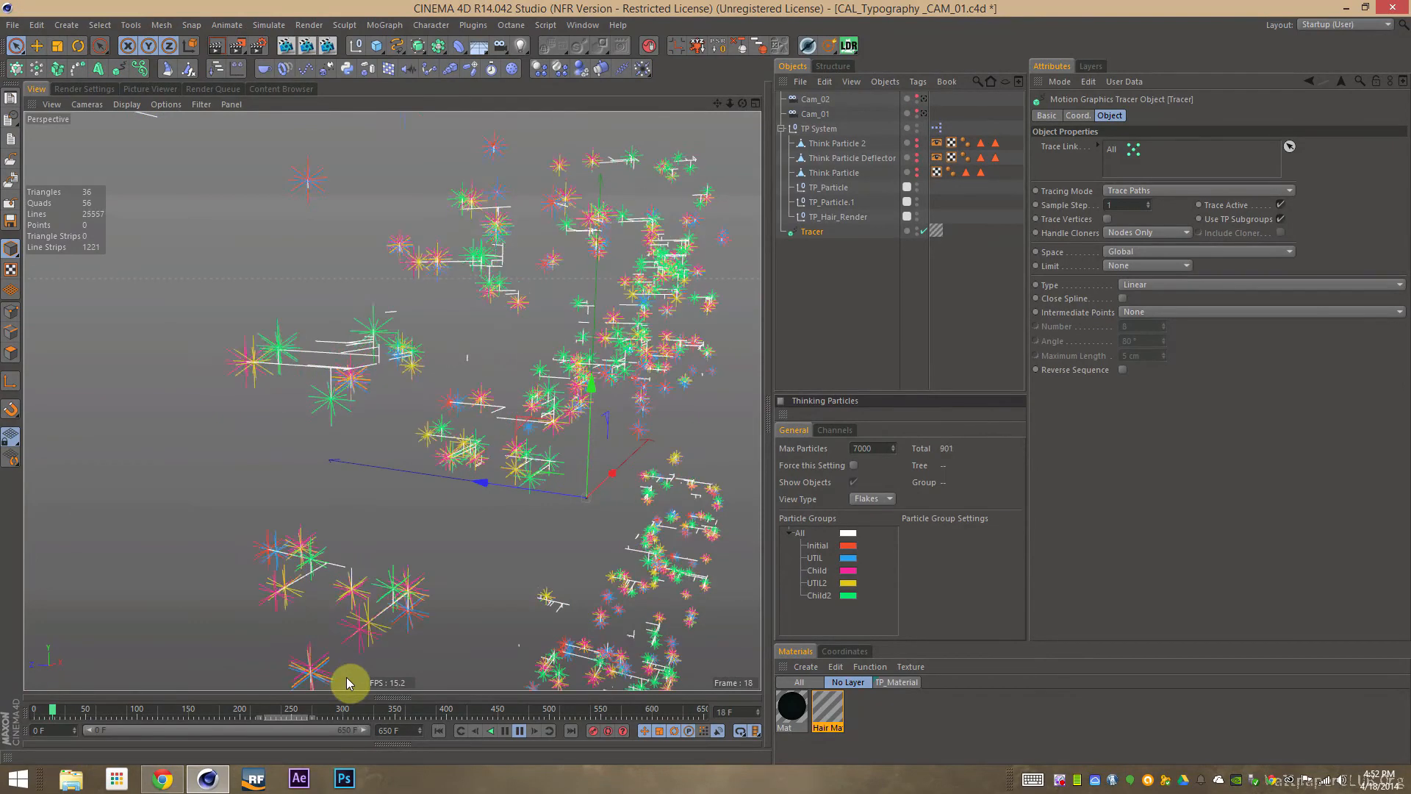
key("shift+f")
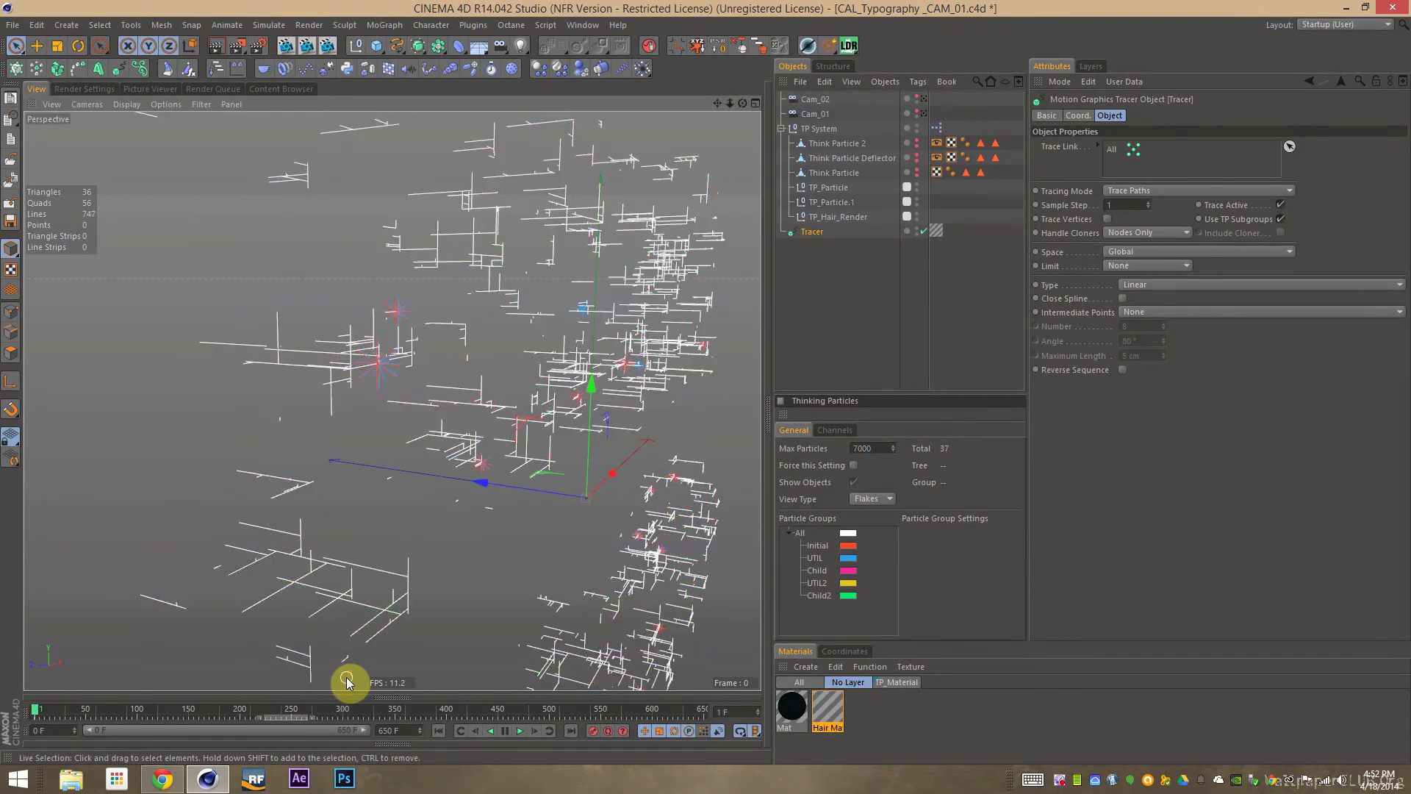
key("F8")
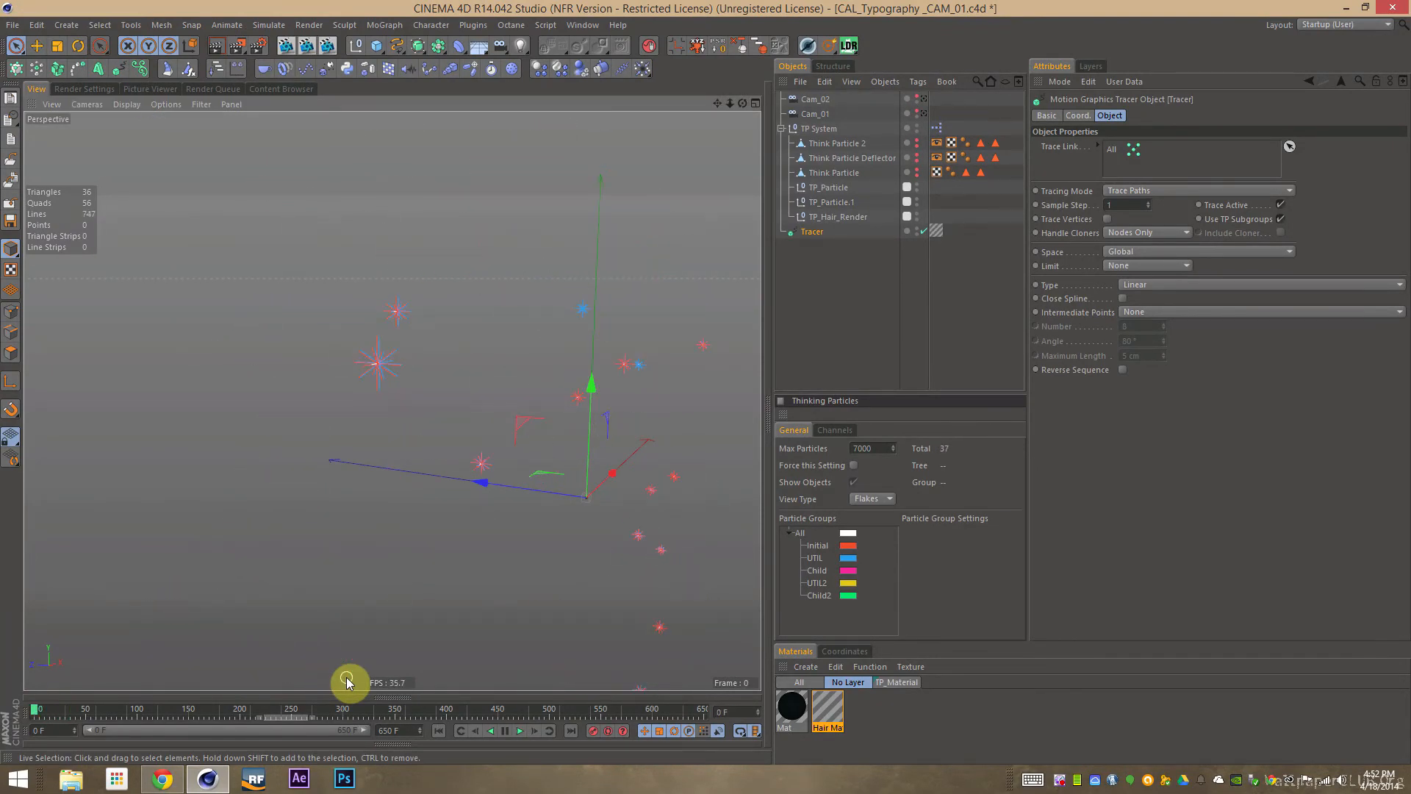
Save the project at frame 0 and play the animation, stopping at frame 51
key("f")
key("f")
key("ctrl+s")
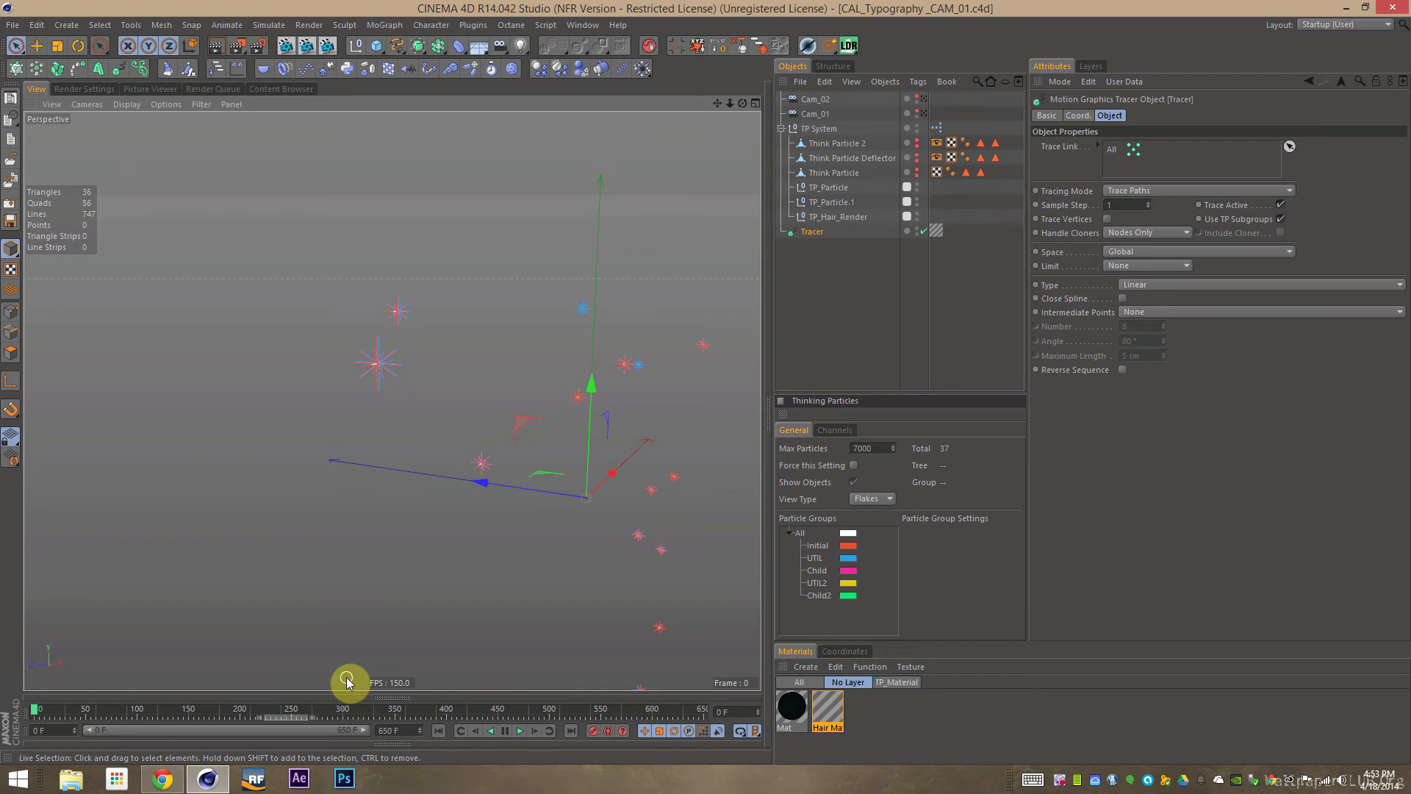
key("F8")
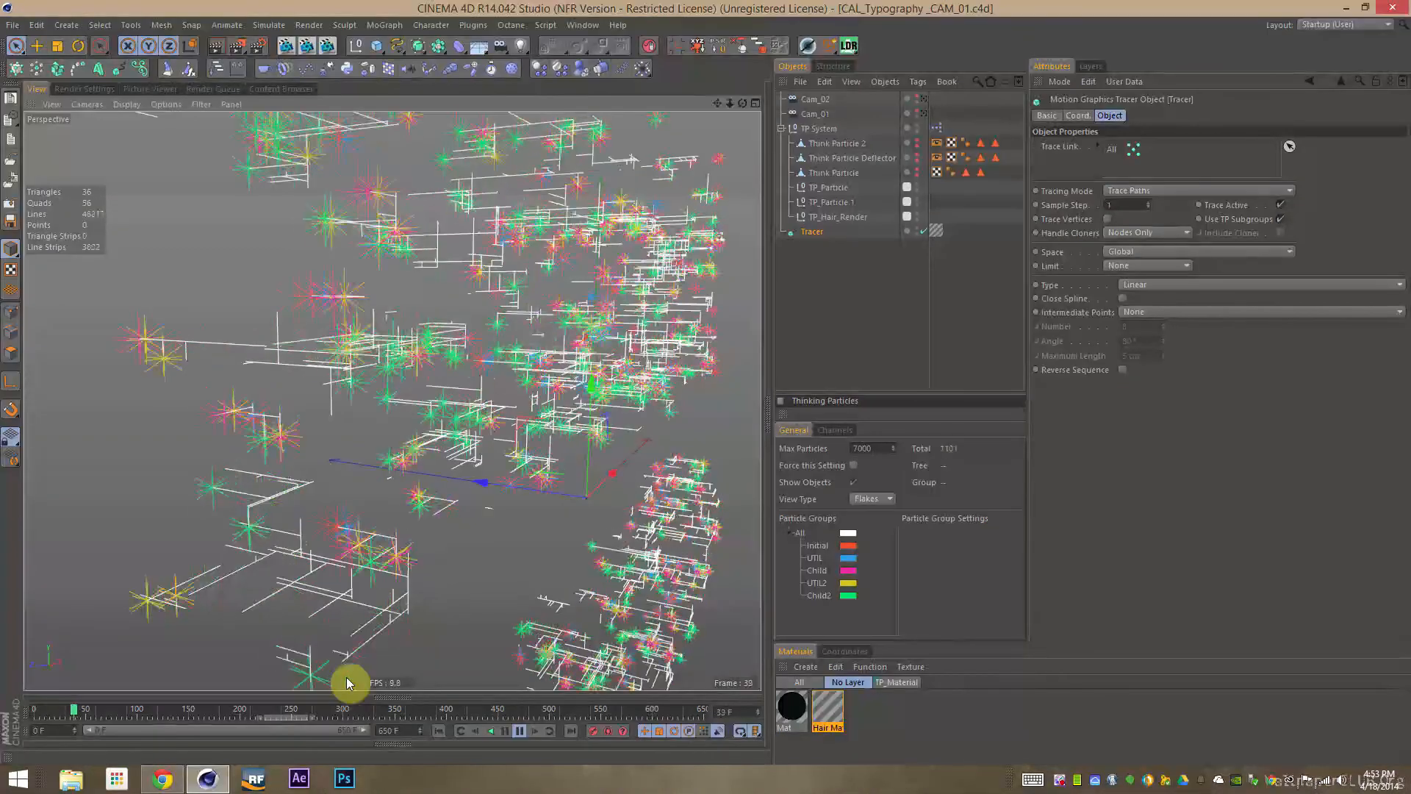
key("F8")
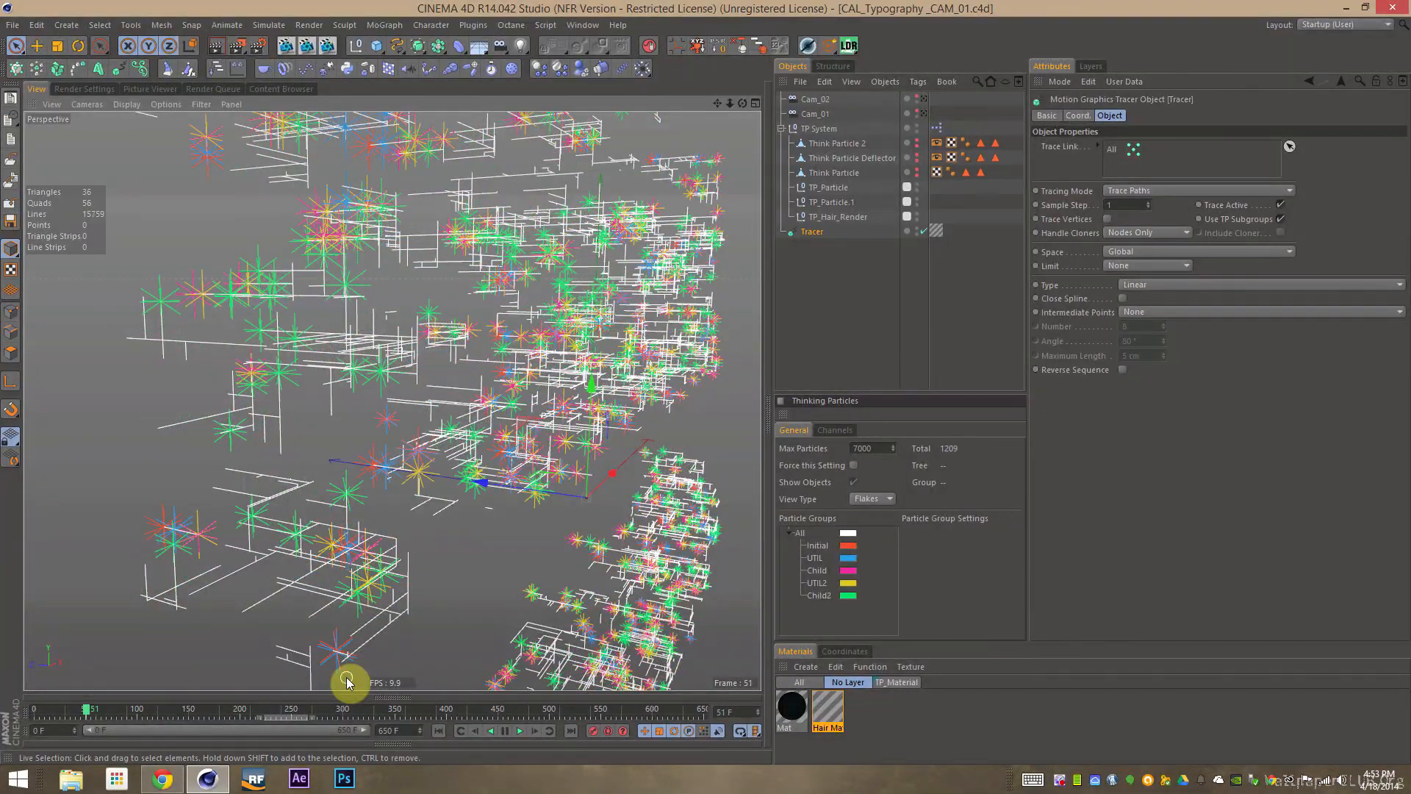
Show the Think Particle 2 text object around the traced lines for comparison, hide it again, and save the project
scroll(390, 451, "down", 6)
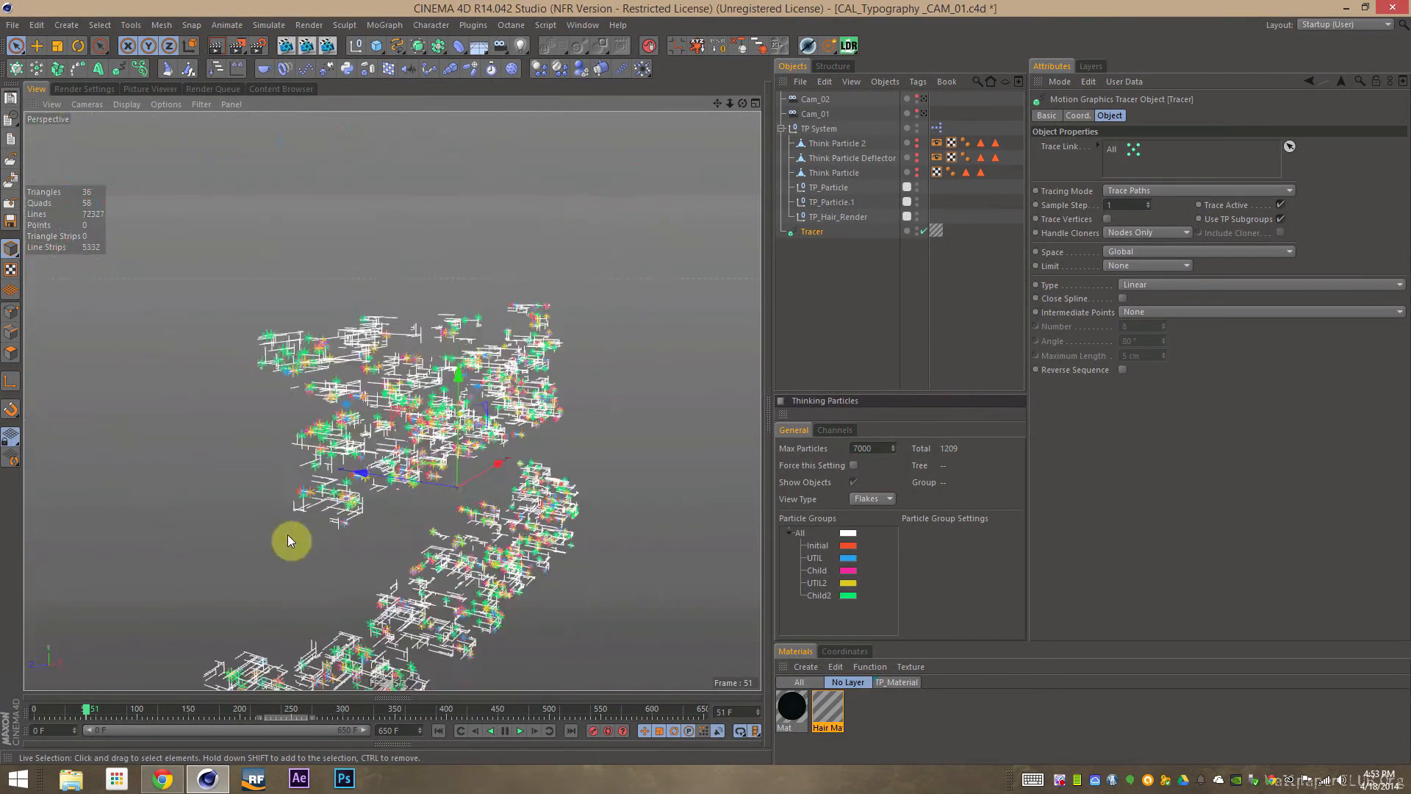
mouse_move(384, 555)
left_mouse_down("alt")
mouse_move(255, 491)
mouse_move(290, 558)
mouse_move(381, 457)
mouse_move(684, 319)
left_mouse_up("alt")
key("ctrl+s")
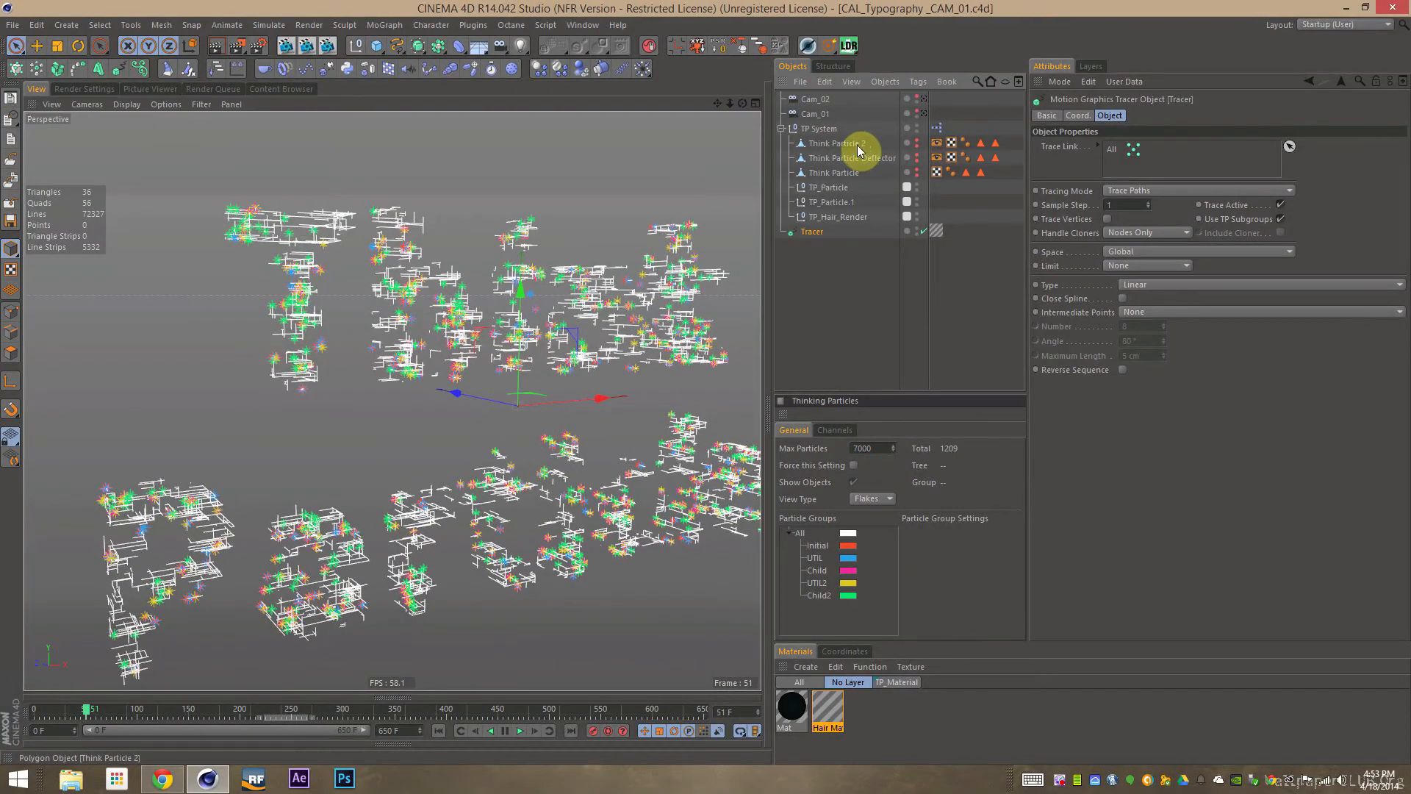
left_click(918, 142)
left_click_drag(511, 347, 574, 339, "alt")
left_click_drag(475, 325, 574, 309, "alt")
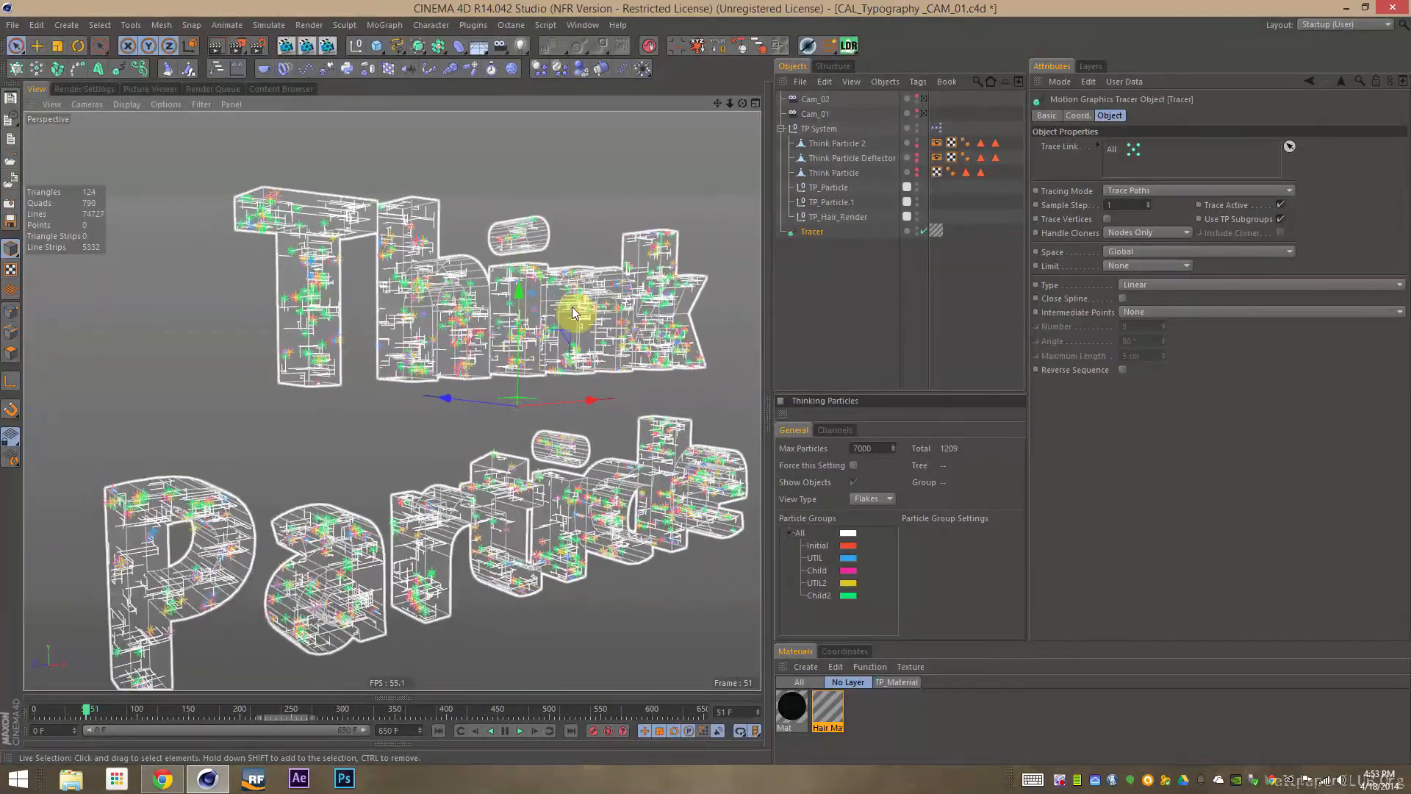
double_click(918, 142)
key("ctrl+s")
Orbit around the traced lettering until it is seen nearly from the front, and save the project
middle_click_drag(566, 385, 482, 380, "alt")
left_click_drag(482, 381, 535, 405, "alt")
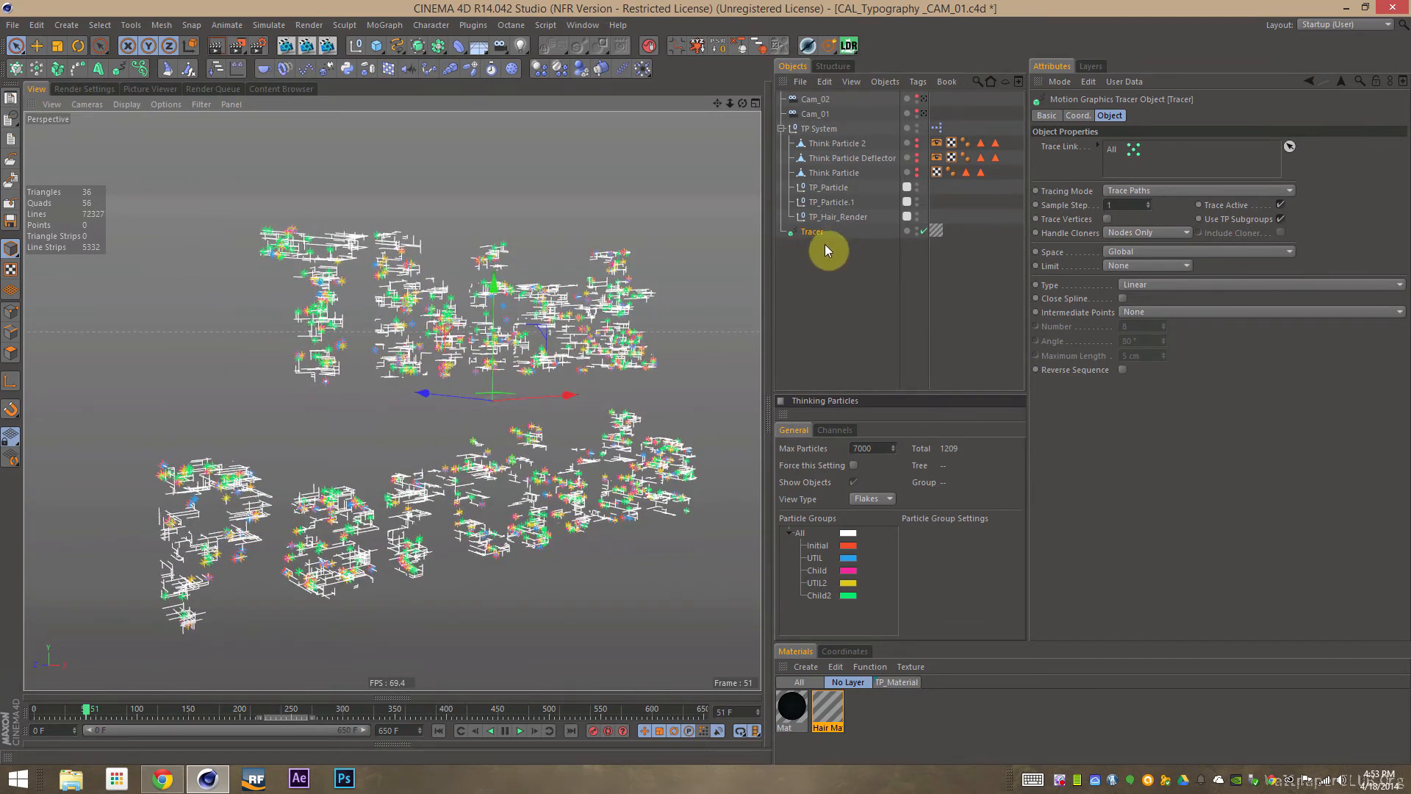
key("ctrl+s")
left_click_drag(583, 495, 557, 523, "alt")
key("ctrl+s")
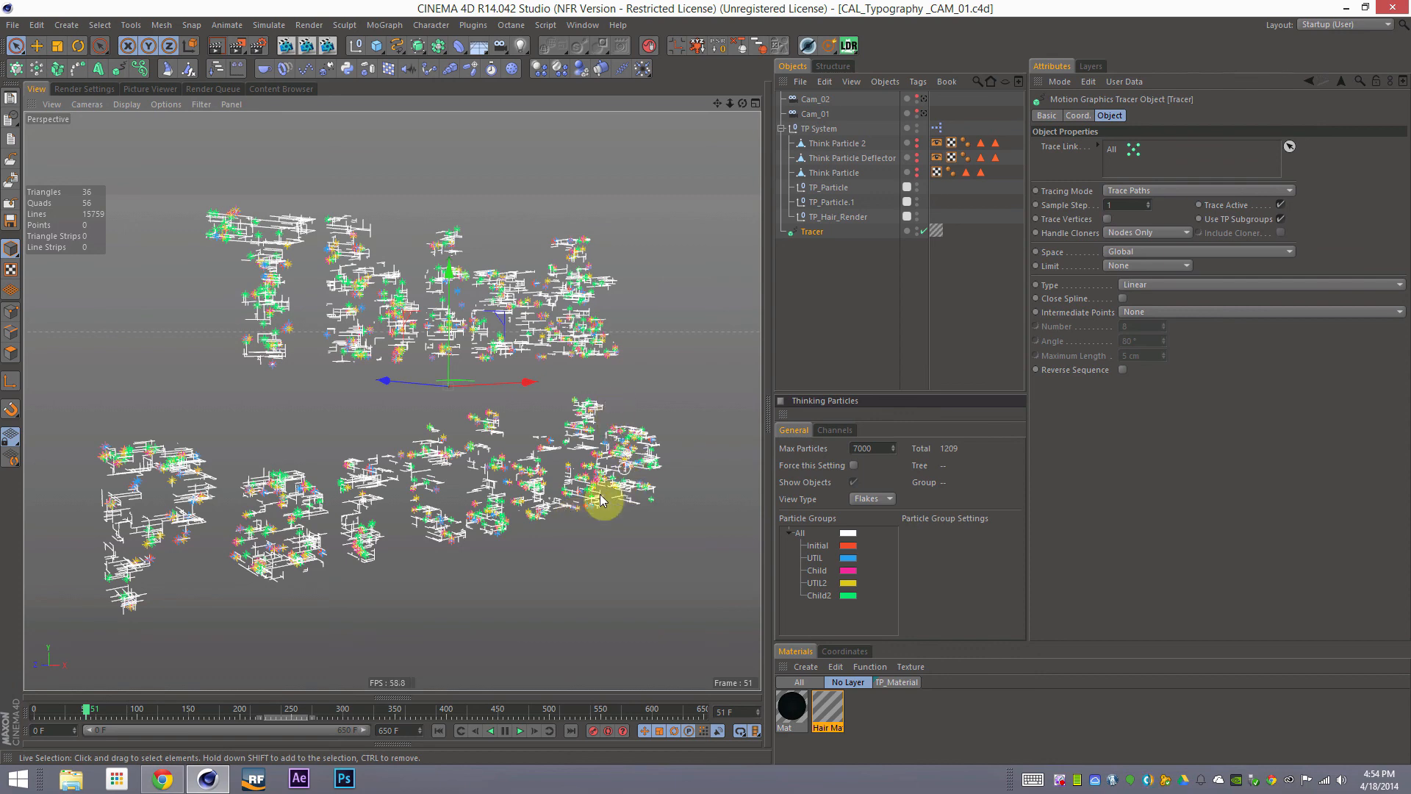
left_click_drag(456, 488, 394, 517, "alt")
key("ctrl+s")
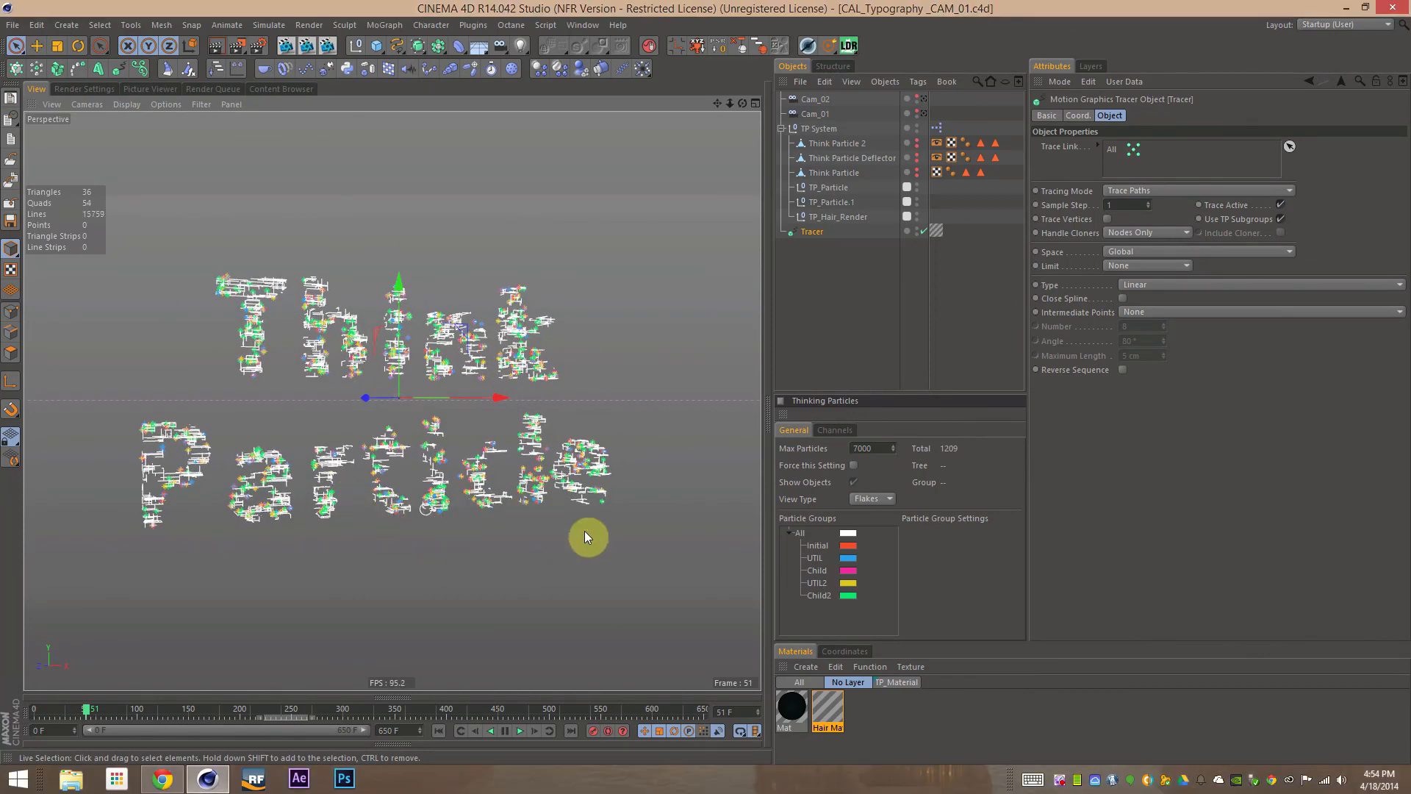
right_click(1060, 781)
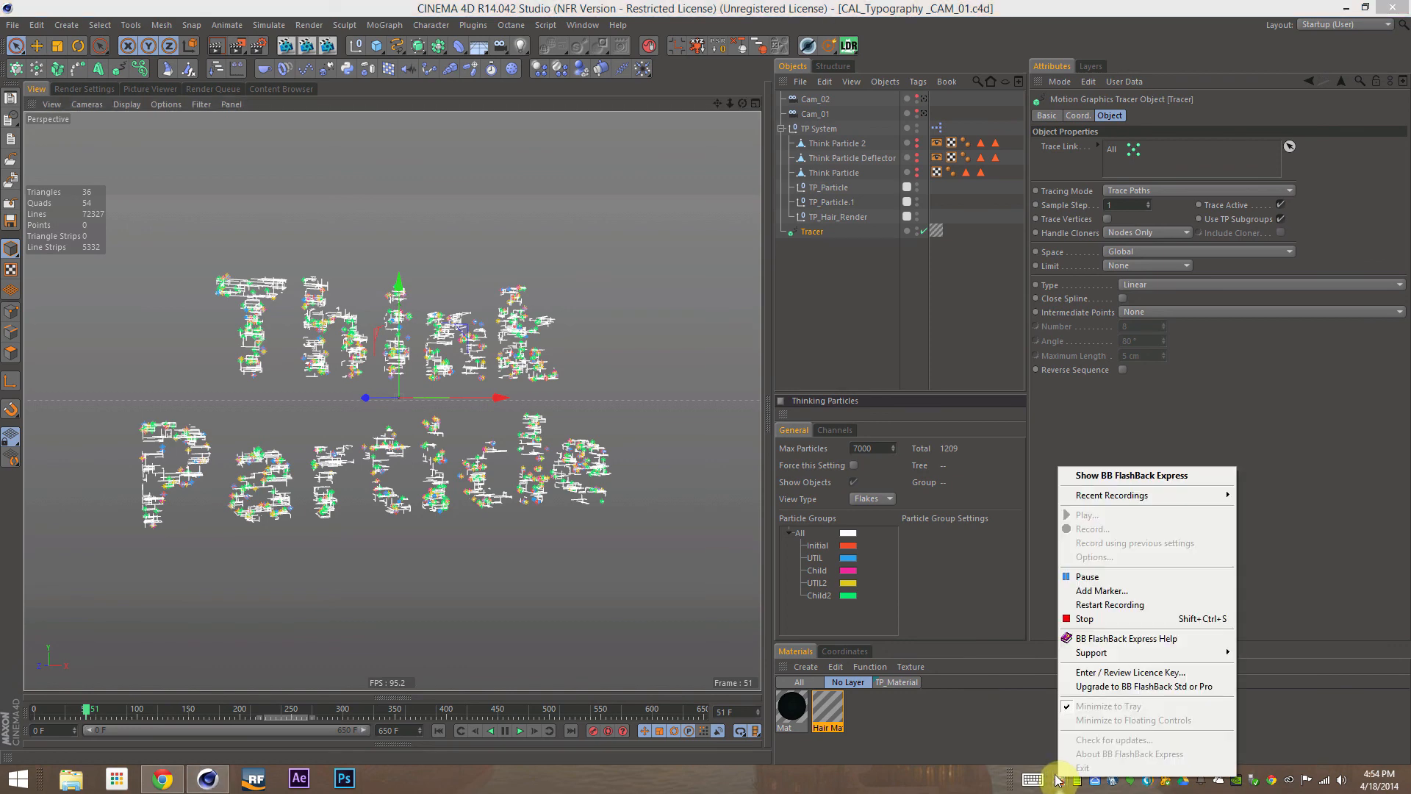